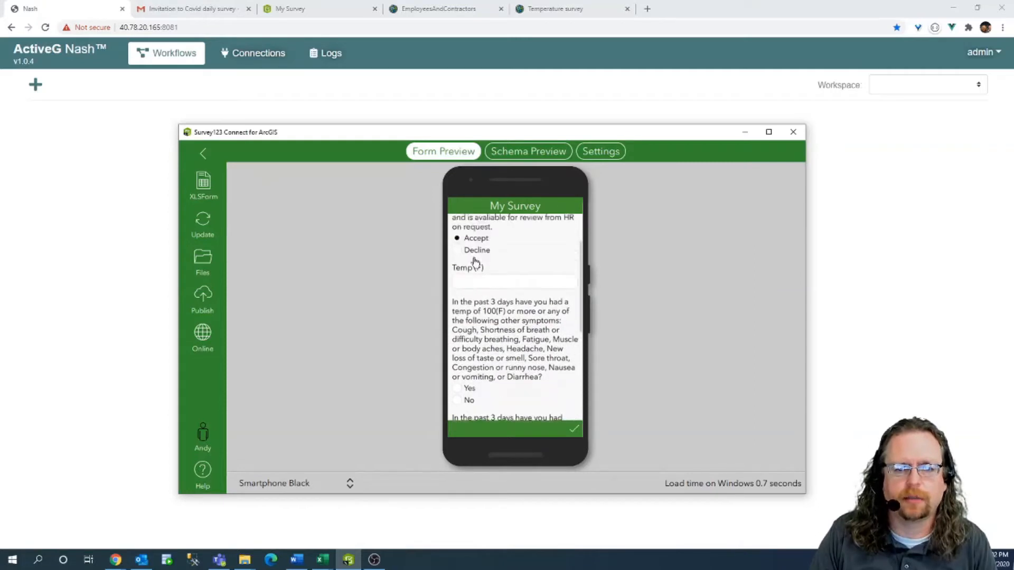
Uncheck Accept in the consent form preview and bring up the published My Survey web form.
{"action": "left_click", "coordinate": [460, 266]}
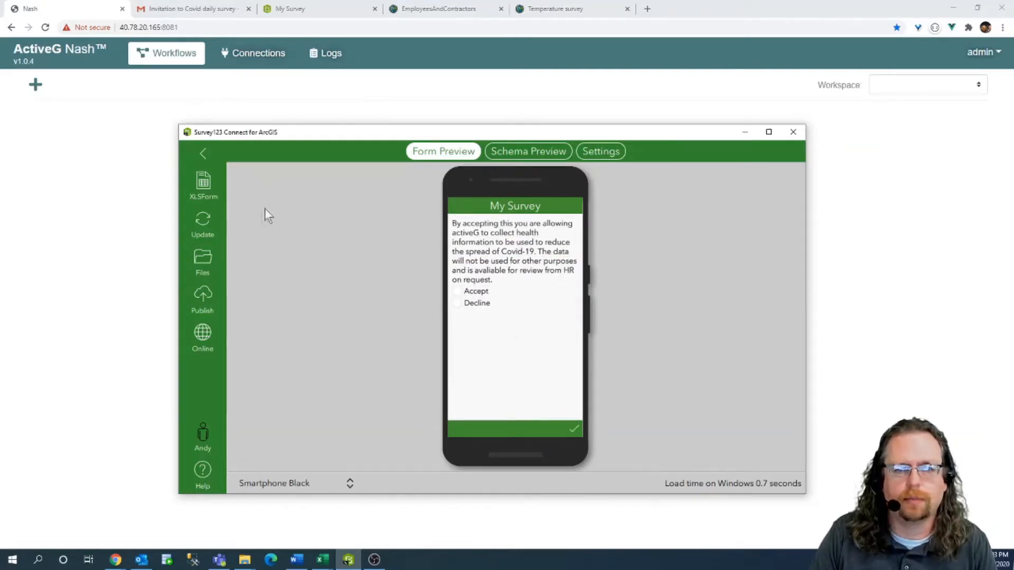
{"action": "left_click", "coordinate": [301, 10]}
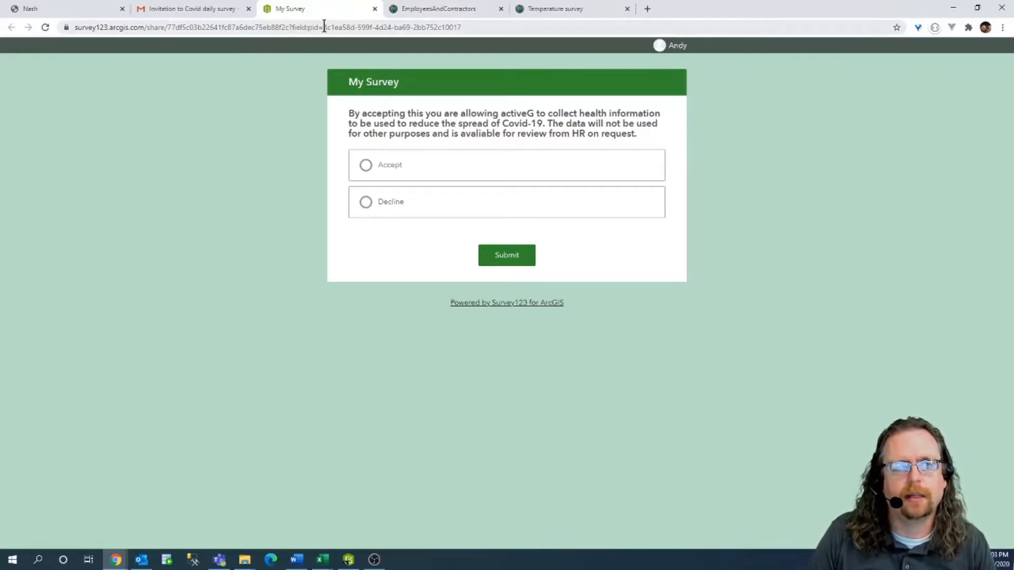
Read the survey invitation email, then bring up the EmployeesAndContractors item page.
{"action": "left_click", "coordinate": [158, 7]}
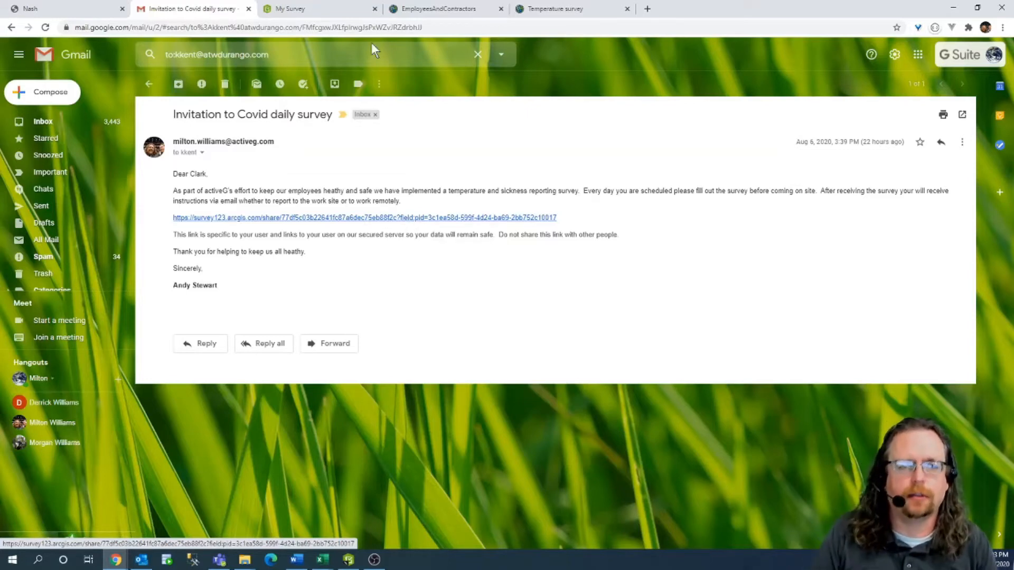
{"action": "left_click", "coordinate": [415, 9]}
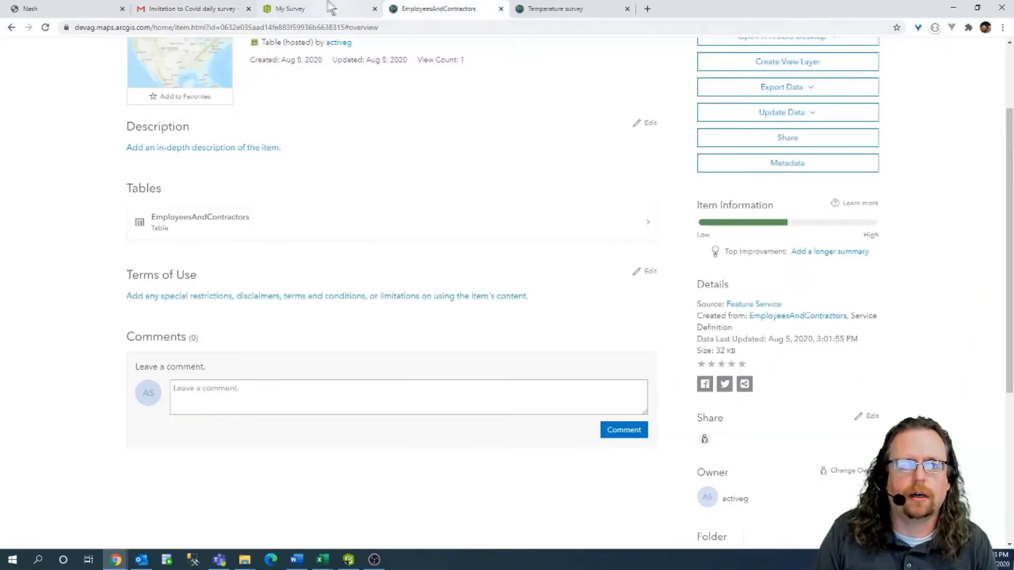
Review the EmployeesAndContractors hosted table's item details in ArcGIS Online.
{"action": "left_click", "coordinate": [328, 8]}
{"action": "left_click", "coordinate": [414, 8]}
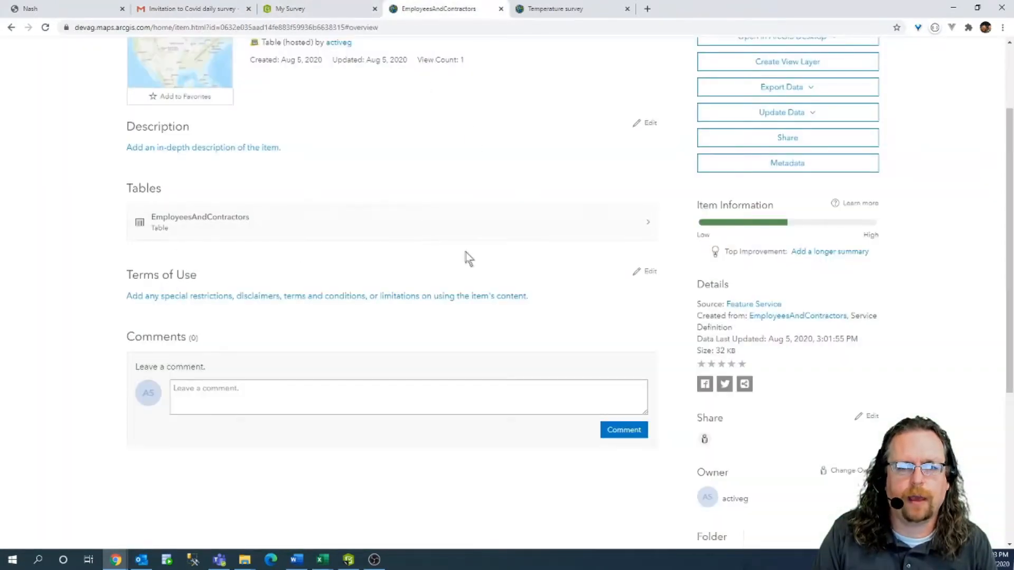
{"action": "scroll", "coordinate": [449, 416], "scroll_direction": "down", "scroll_amount": 4}
{"action": "scroll", "coordinate": [475, 385], "scroll_direction": "up", "scroll_amount": 4}
{"action": "scroll", "coordinate": [490, 353], "scroll_direction": "up", "scroll_amount": 2}
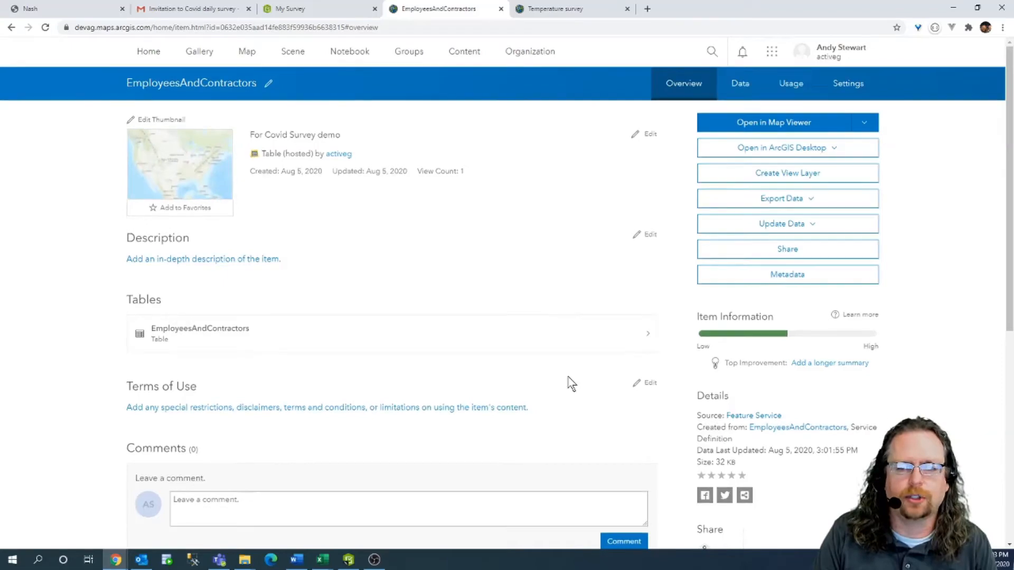
{"action": "scroll", "coordinate": [586, 375], "scroll_direction": "down", "scroll_amount": 7}
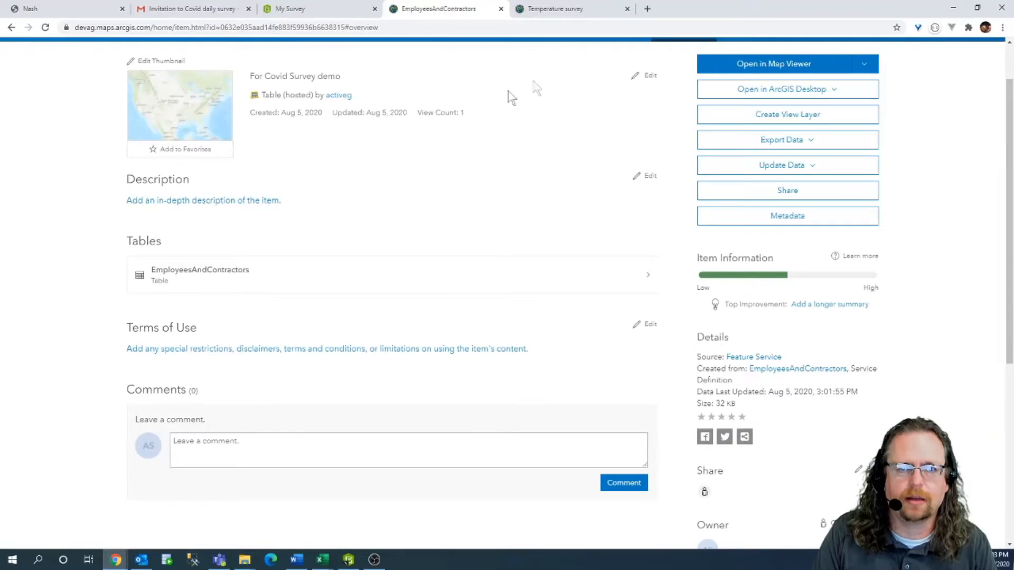
Review the Temperature survey item details, then return to the Nash workflows page.
{"action": "left_click", "coordinate": [568, 8]}
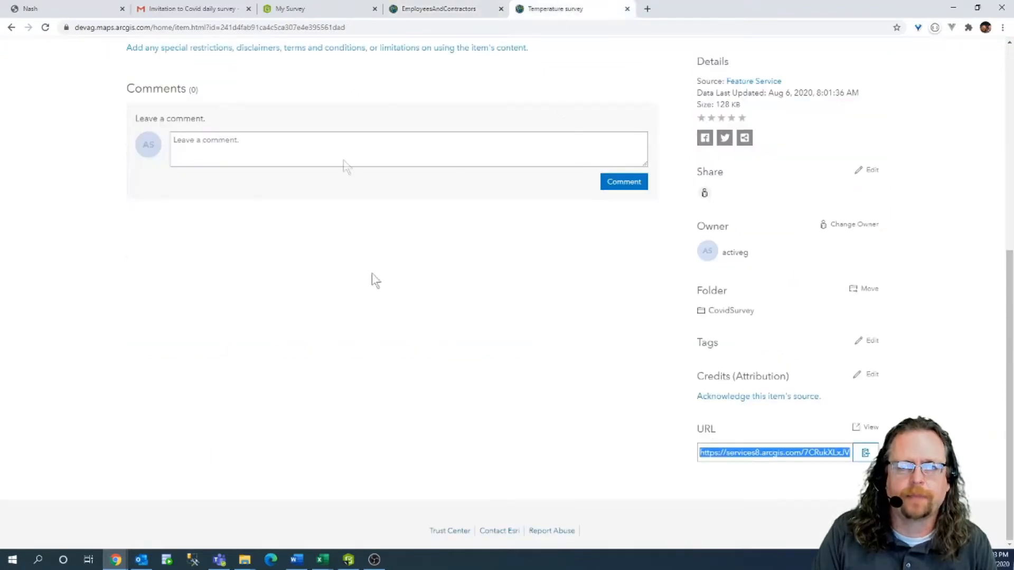
{"action": "scroll", "coordinate": [528, 390], "scroll_direction": "up", "scroll_amount": 4}
{"action": "scroll", "coordinate": [565, 369], "scroll_direction": "down", "scroll_amount": 4}
{"action": "left_click", "coordinate": [568, 452]}
{"action": "scroll", "coordinate": [556, 448], "scroll_direction": "up", "scroll_amount": 7}
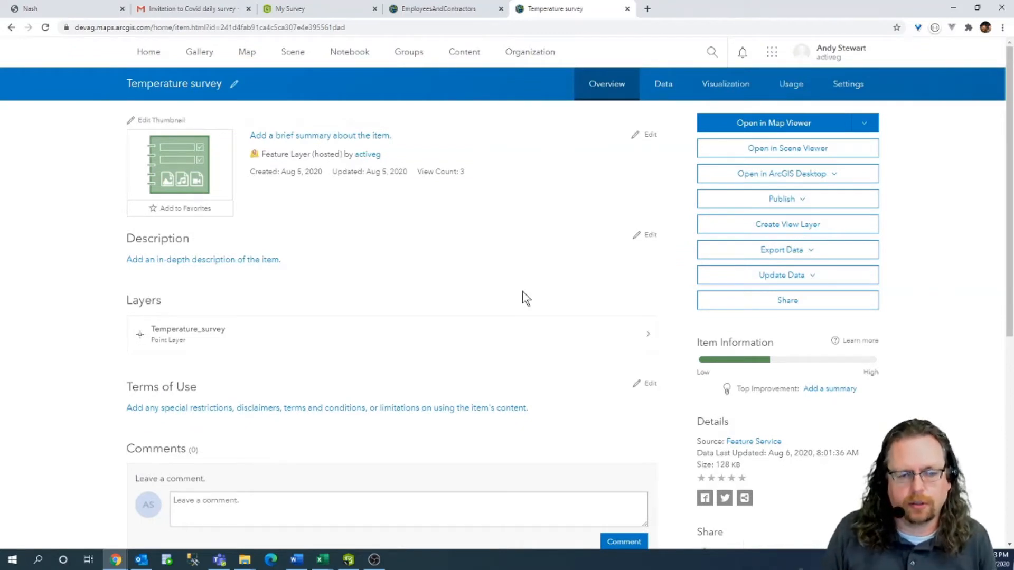
{"action": "left_click", "coordinate": [58, 8]}
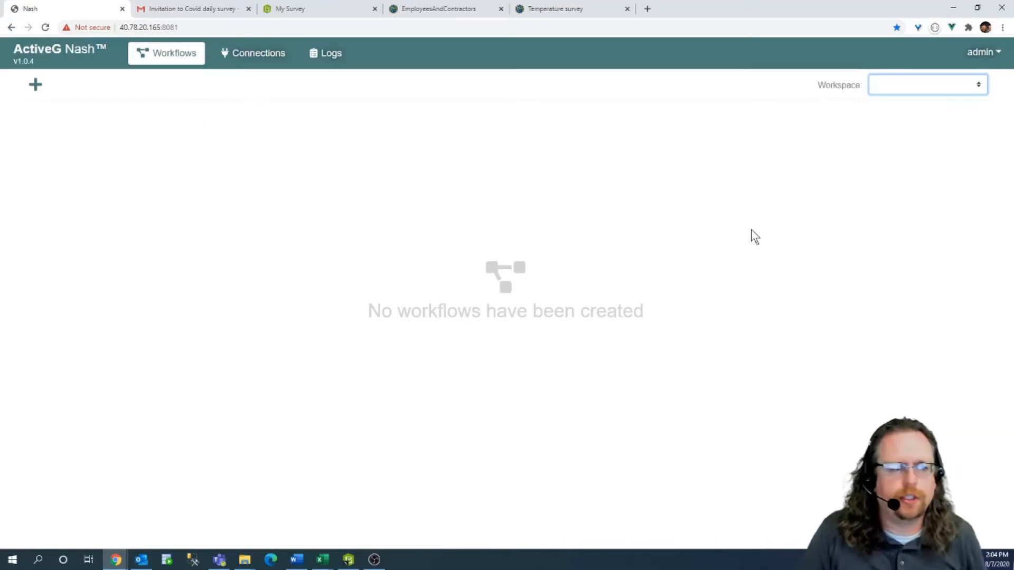
{"action": "left_click", "coordinate": [974, 53]}
Go to the Workspaces admin page and start a new workspace.
{"action": "left_click", "coordinate": [952, 79]}
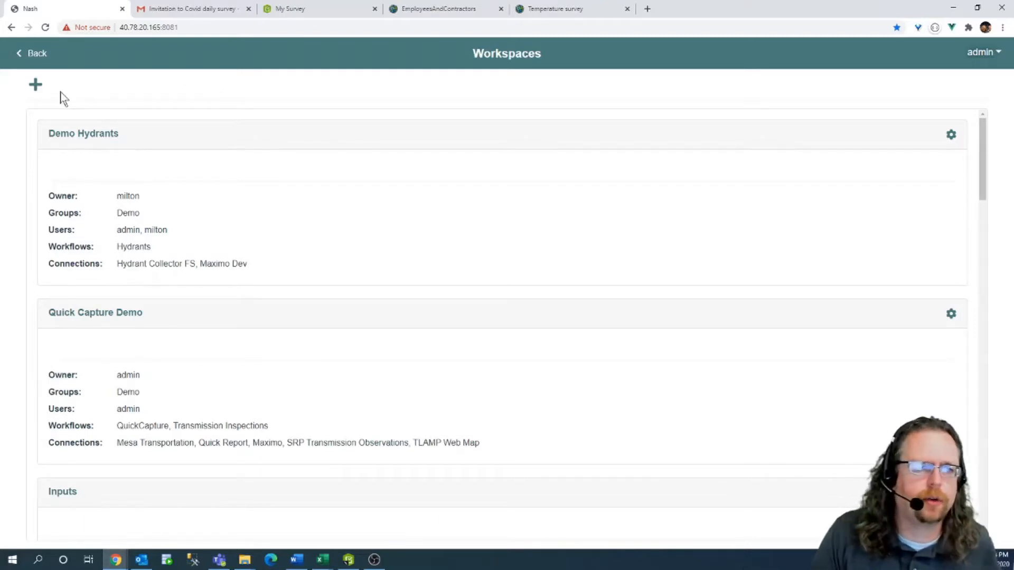
{"action": "left_click", "coordinate": [35, 85]}
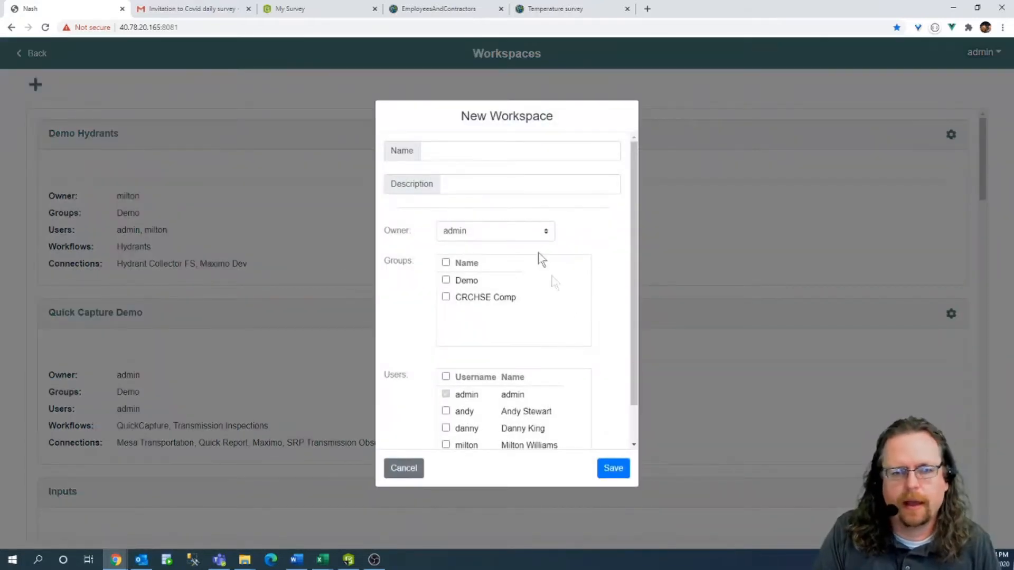
Create the 'Covid-19 temp survey' workspace with access for two additional users and save it.
{"action": "left_click", "coordinate": [449, 149]}
{"action": "type", "text": "Covid"}
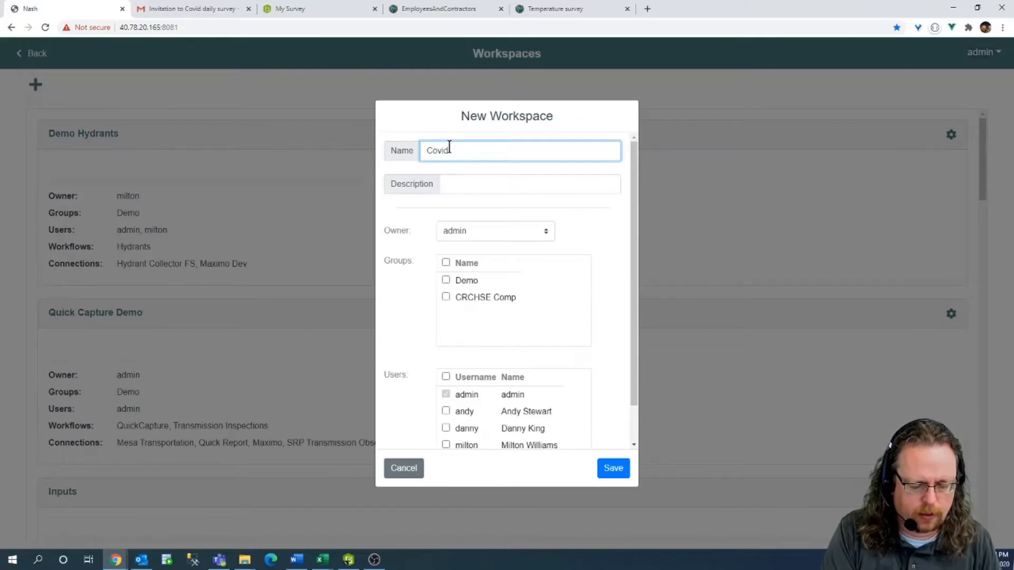
{"action": "type", "text": " 19"}
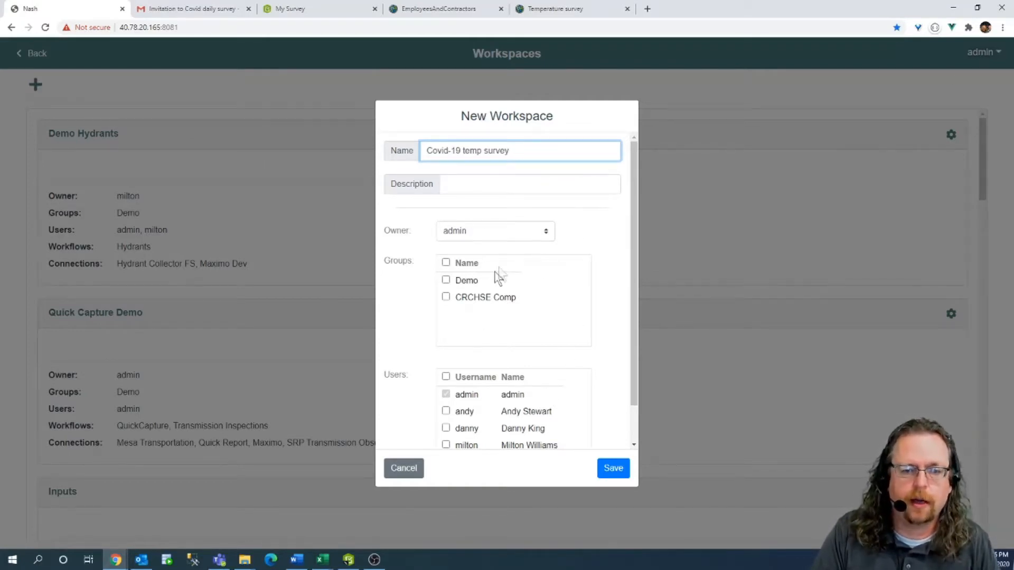
{"action": "left_click", "coordinate": [447, 280]}
{"action": "left_click", "coordinate": [447, 280]}
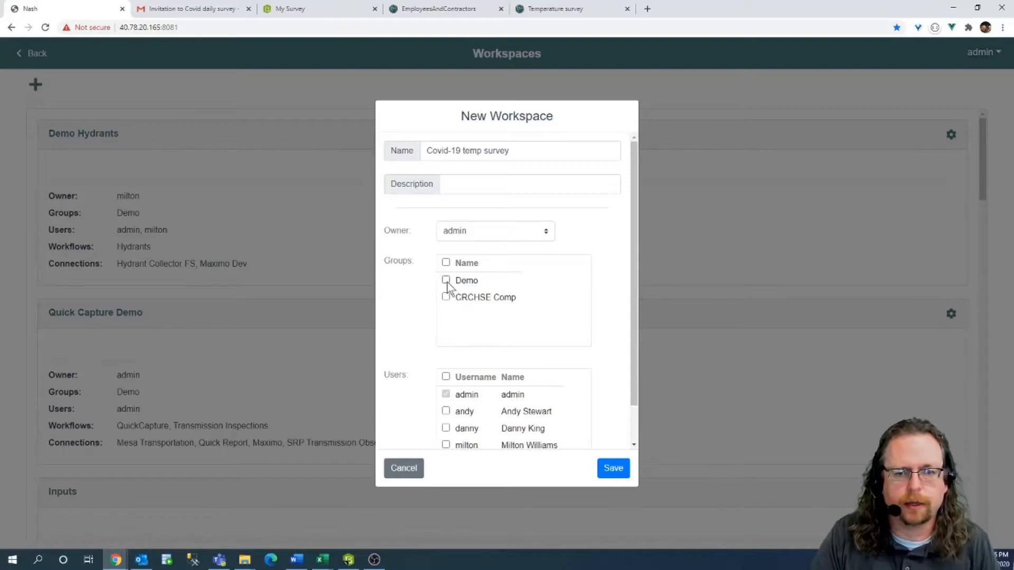
{"action": "scroll", "coordinate": [528, 285], "scroll_direction": "down", "scroll_amount": 1}
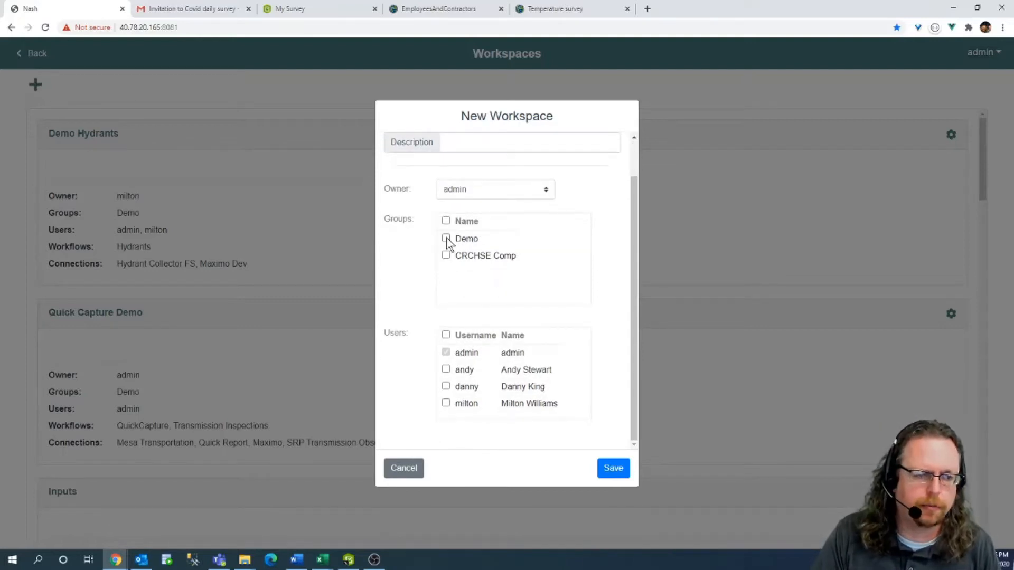
{"action": "left_click", "coordinate": [445, 369]}
{"action": "left_click", "coordinate": [445, 386]}
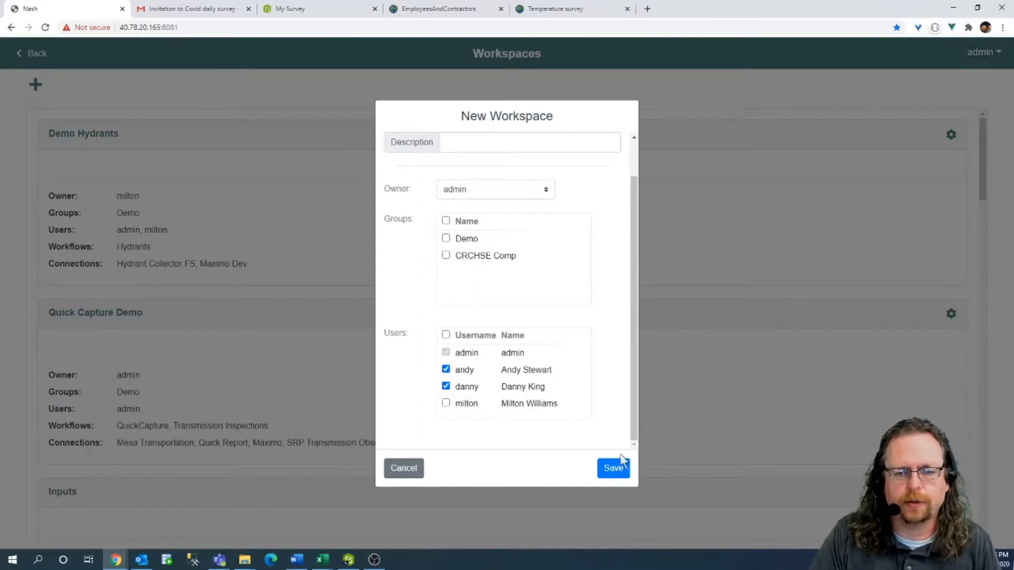
{"action": "left_click", "coordinate": [618, 475]}
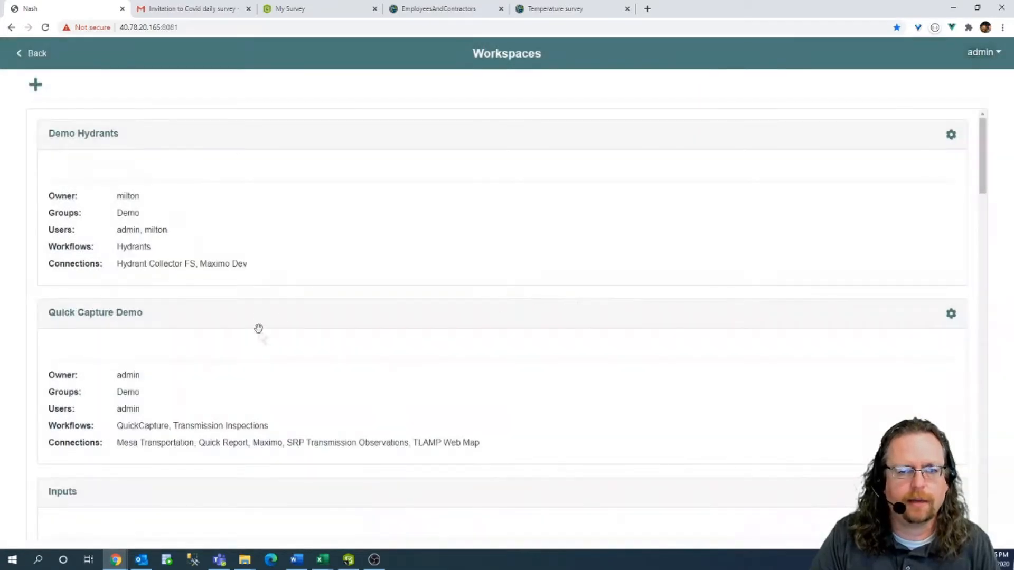
Switch to the Covid-19 temp survey workspace and view its empty Connections list.
{"action": "left_click", "coordinate": [38, 55]}
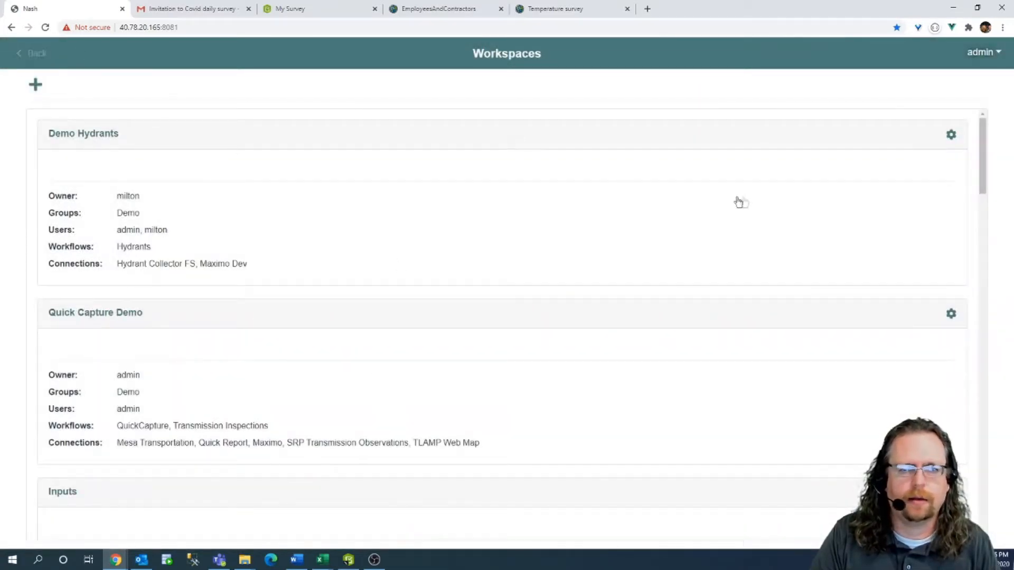
{"action": "left_click", "coordinate": [916, 88]}
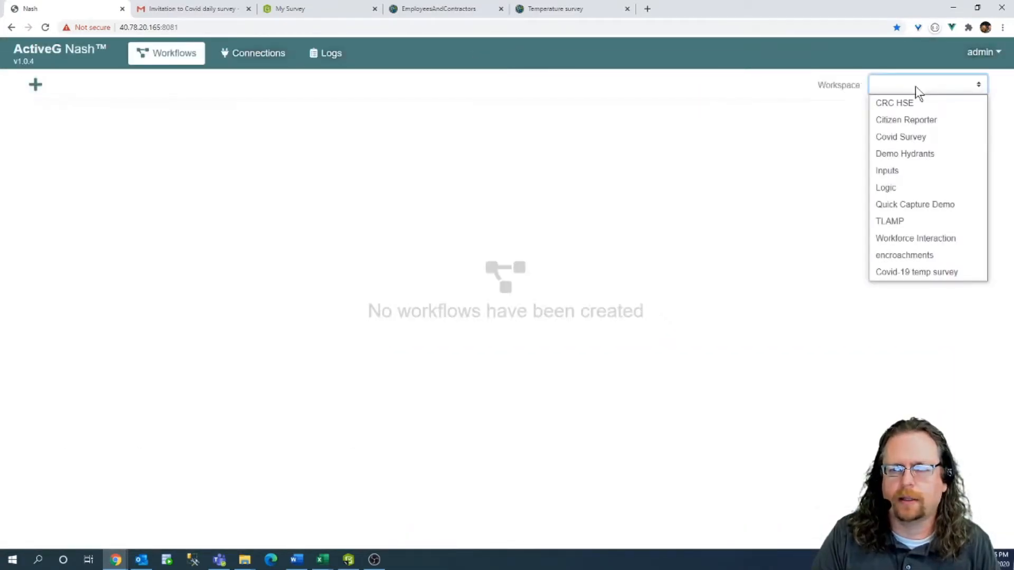
{"action": "left_click", "coordinate": [911, 273]}
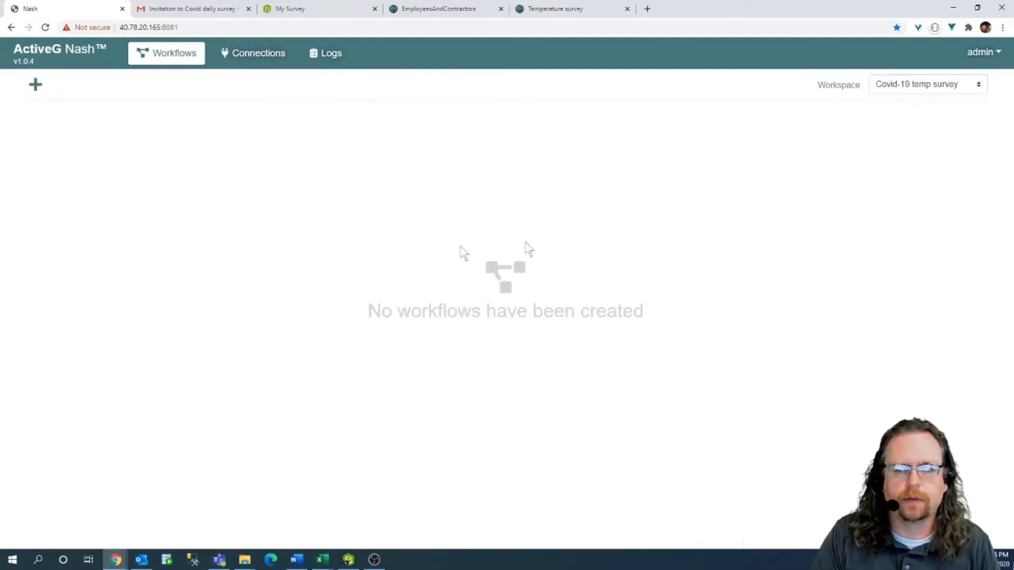
{"action": "left_click", "coordinate": [252, 60]}
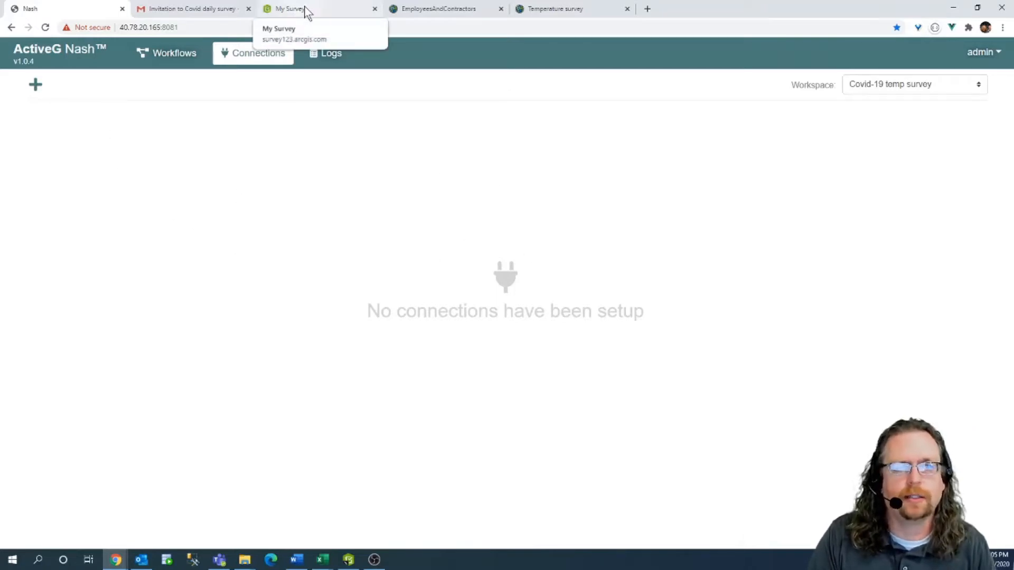
{"action": "left_click", "coordinate": [573, 9]}
Copy the Temperature survey feature service URL and go back to the Nash connections page.
{"action": "scroll", "coordinate": [672, 348], "scroll_direction": "down", "scroll_amount": 7}
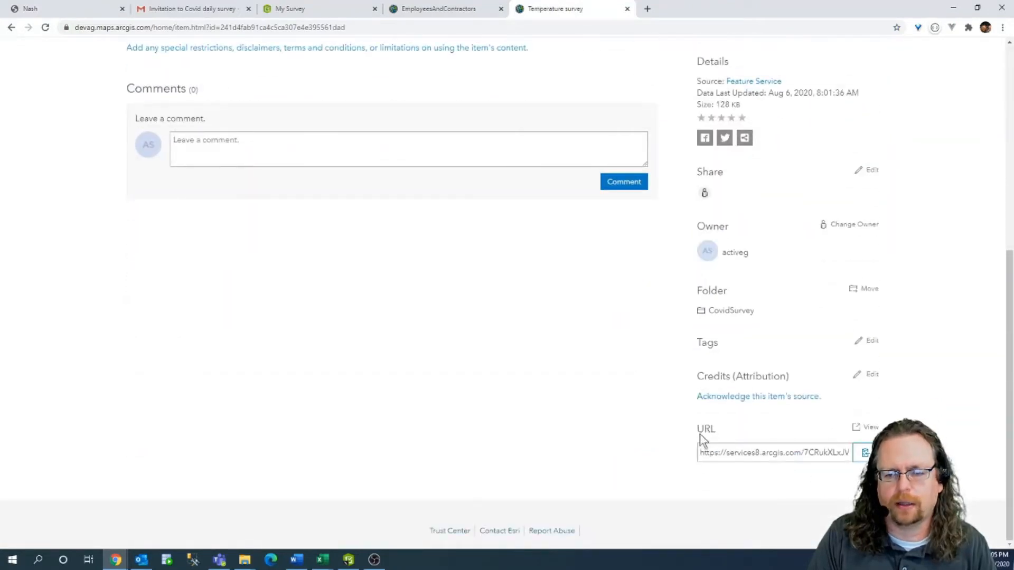
{"action": "scroll", "coordinate": [606, 323], "scroll_direction": "up", "scroll_amount": 6}
{"action": "scroll", "coordinate": [355, 264], "scroll_direction": "down", "scroll_amount": 5}
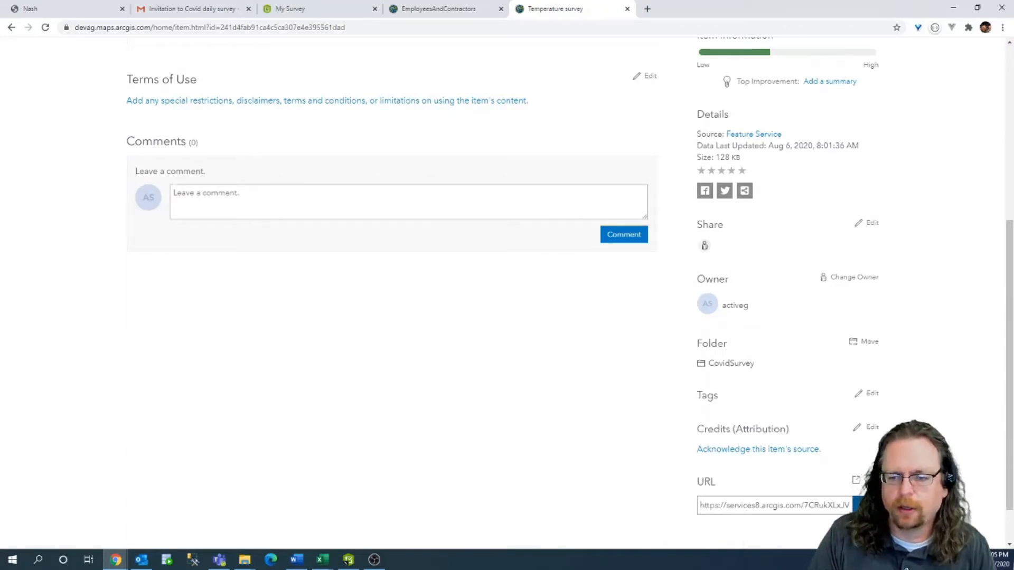
{"action": "left_click", "coordinate": [865, 505]}
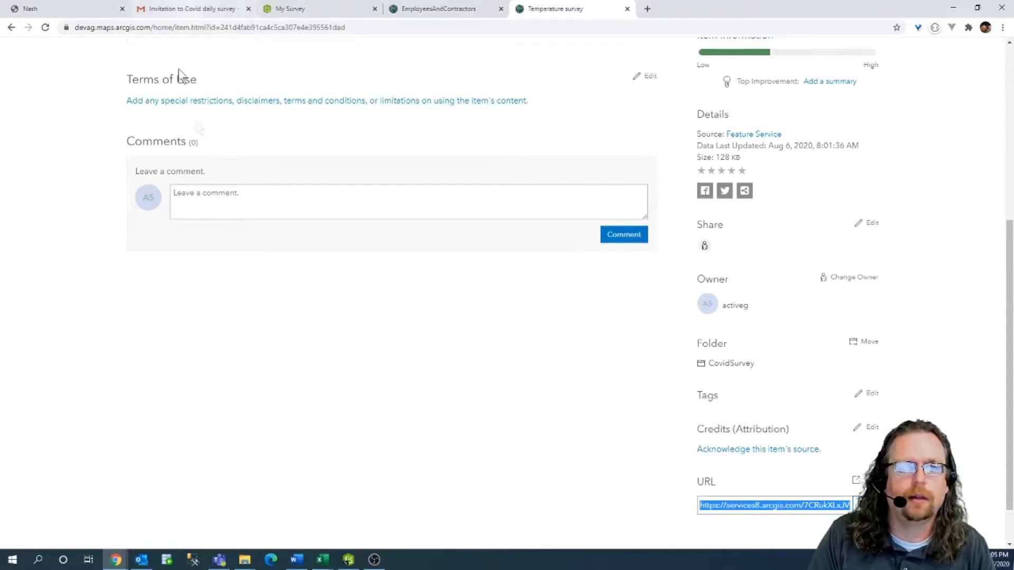
{"action": "left_click", "coordinate": [81, 8]}
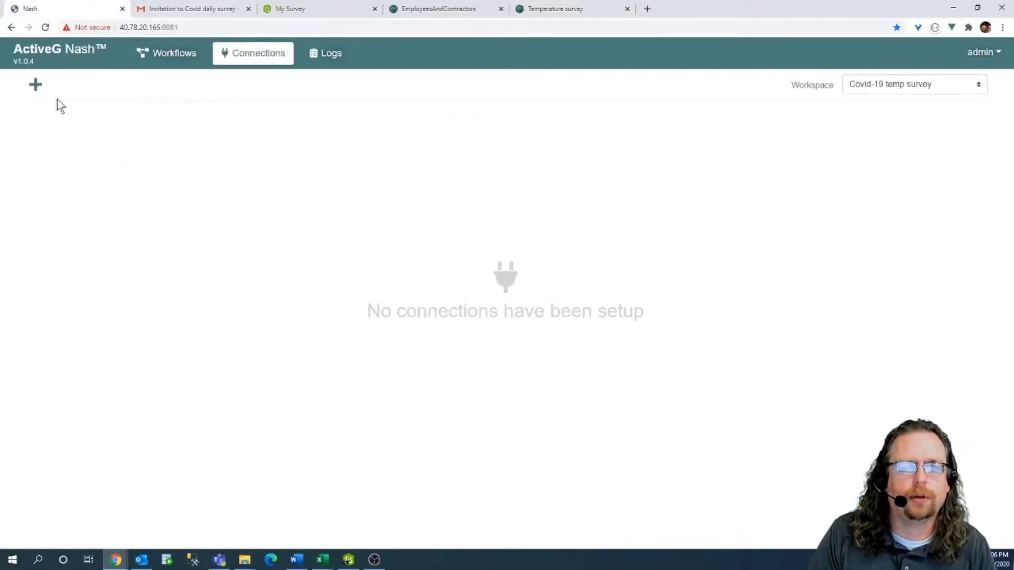
Add an ArcGIS Online connection 'Temp Survey' with the pasted FeatureServer URL and credentials, tested and saved.
{"action": "left_click", "coordinate": [36, 85]}
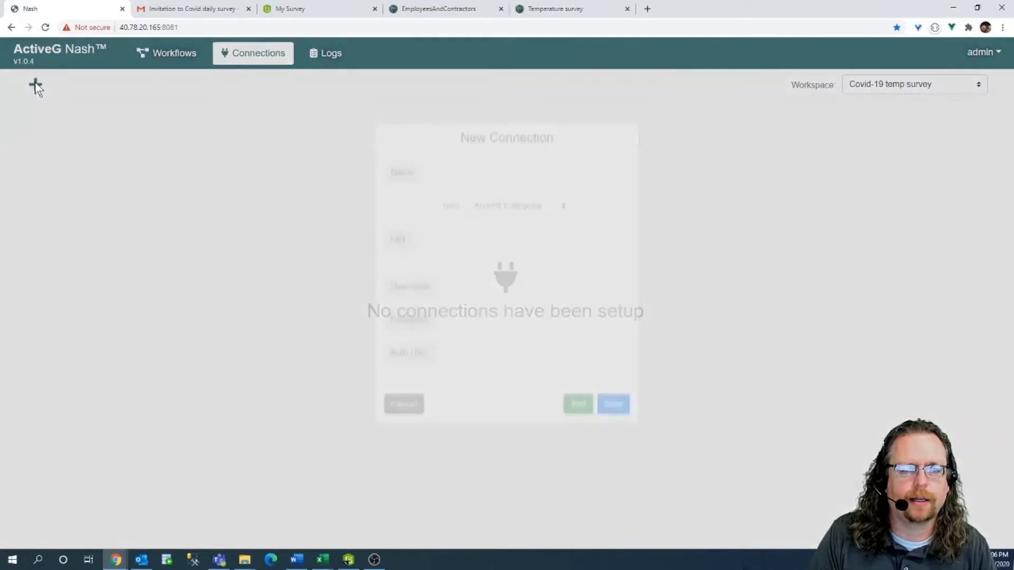
{"action": "left_click", "coordinate": [458, 192]}
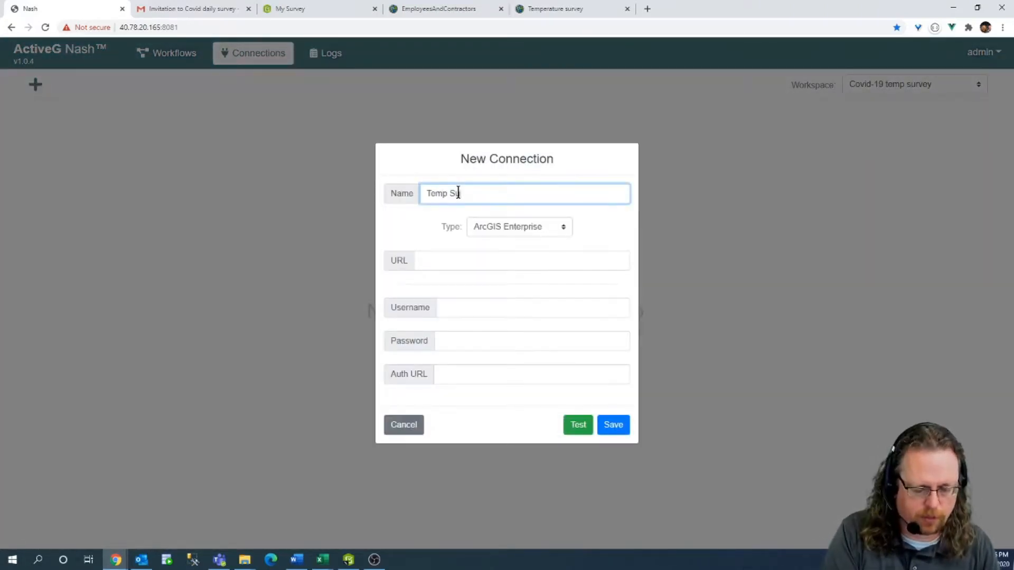
{"action": "left_click", "coordinate": [516, 230]}
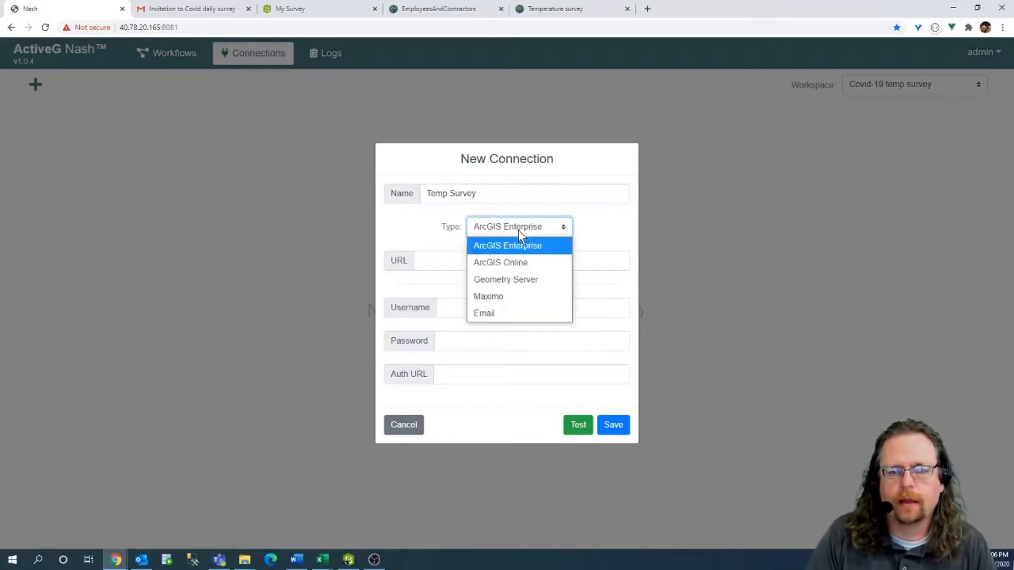
{"action": "left_click", "coordinate": [529, 262]}
{"action": "left_click", "coordinate": [468, 261]}
{"action": "key", "text": "ctrl+v"}
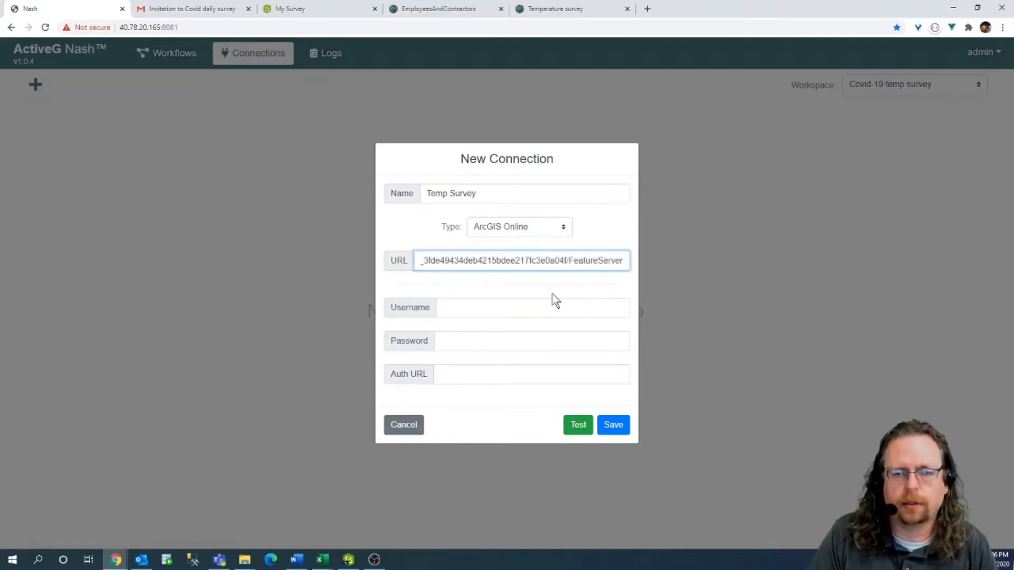
{"action": "left_click", "coordinate": [519, 307]}
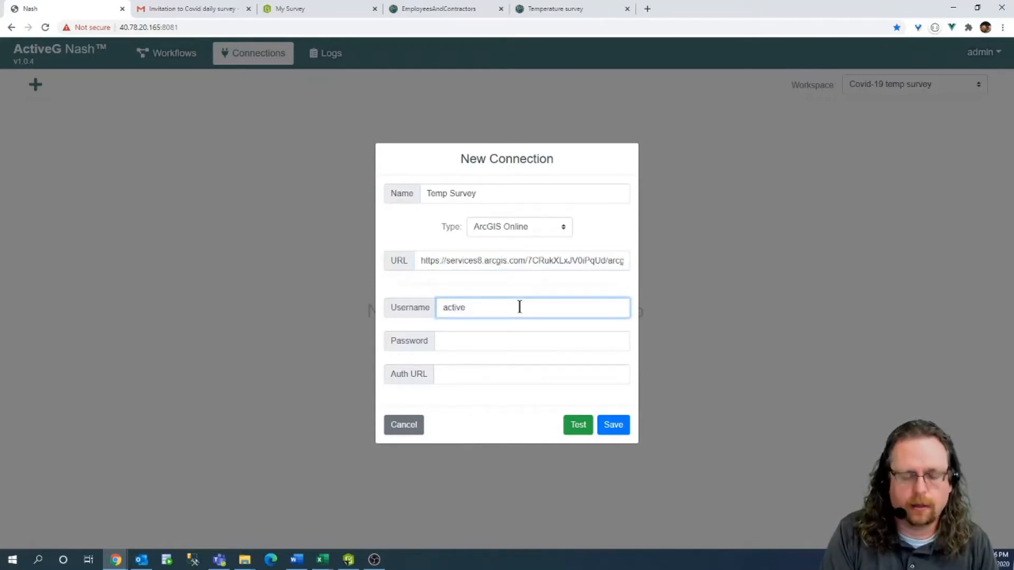
{"action": "left_click", "coordinate": [504, 341]}
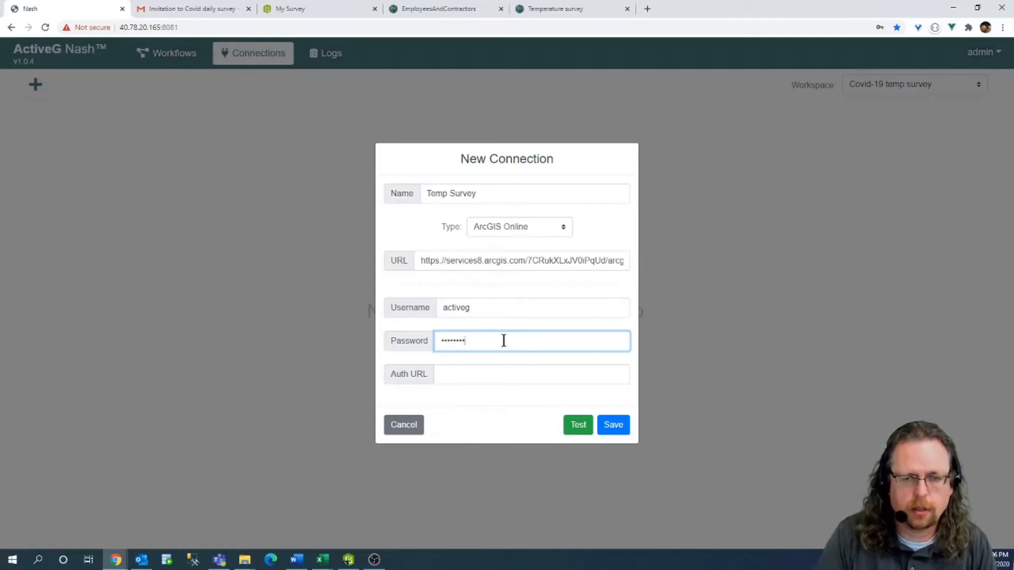
{"action": "left_click", "coordinate": [578, 424]}
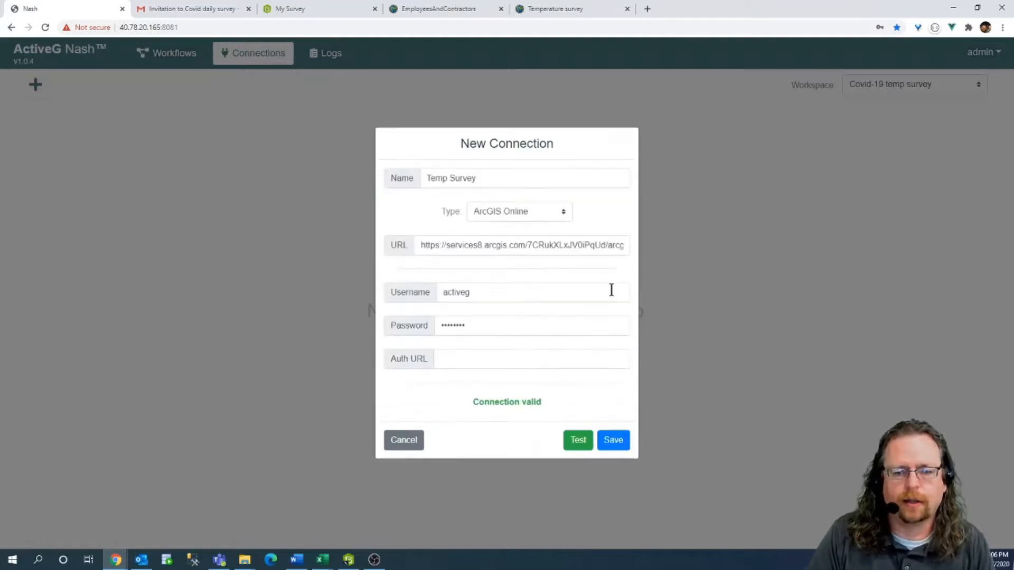
{"action": "left_click", "coordinate": [613, 440]}
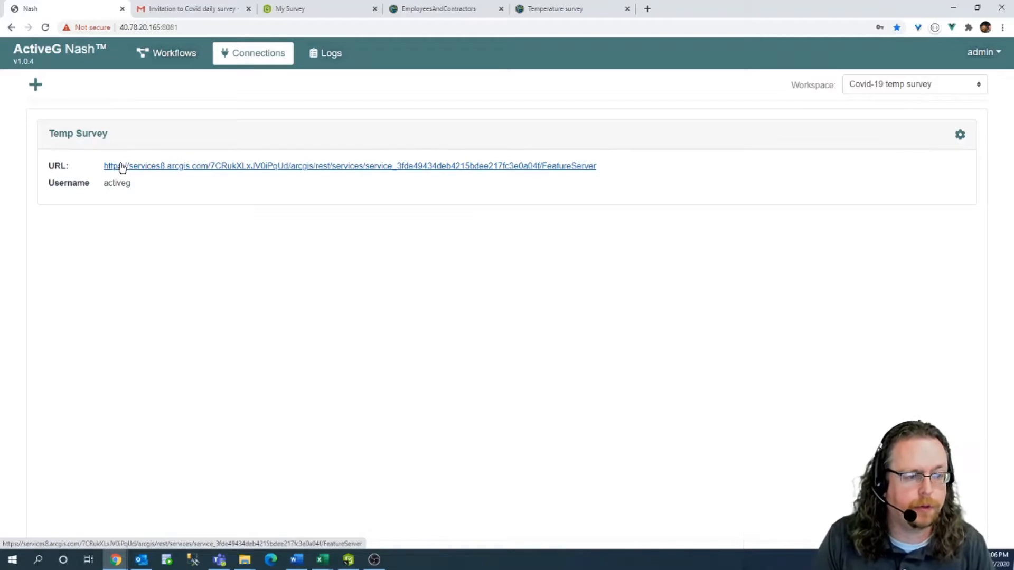
{"action": "left_click", "coordinate": [36, 84]}
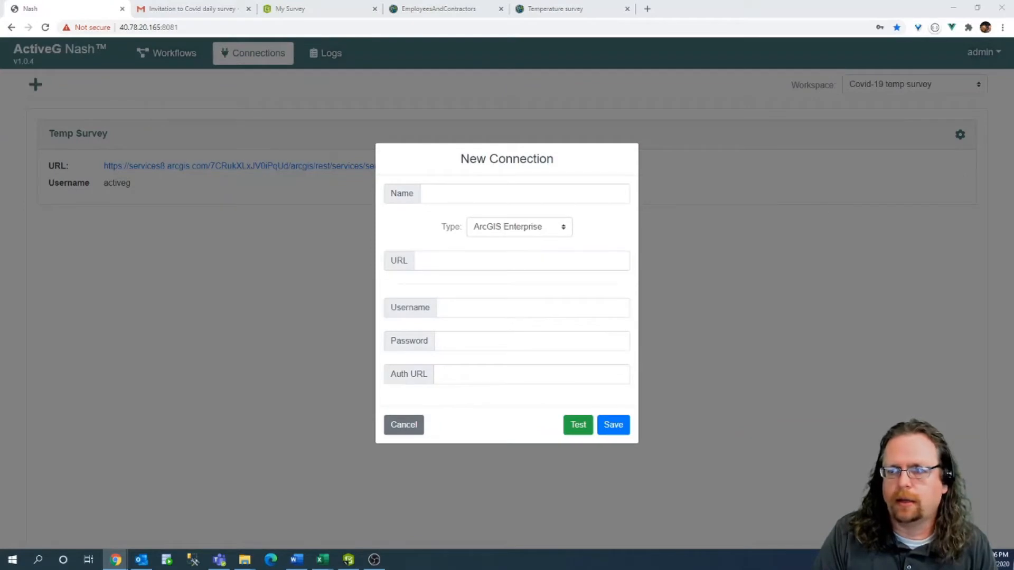
Set the new connection to ArcGIS Online and paste in the EmployeesAndContractors service URL.
{"action": "left_click", "coordinate": [550, 230]}
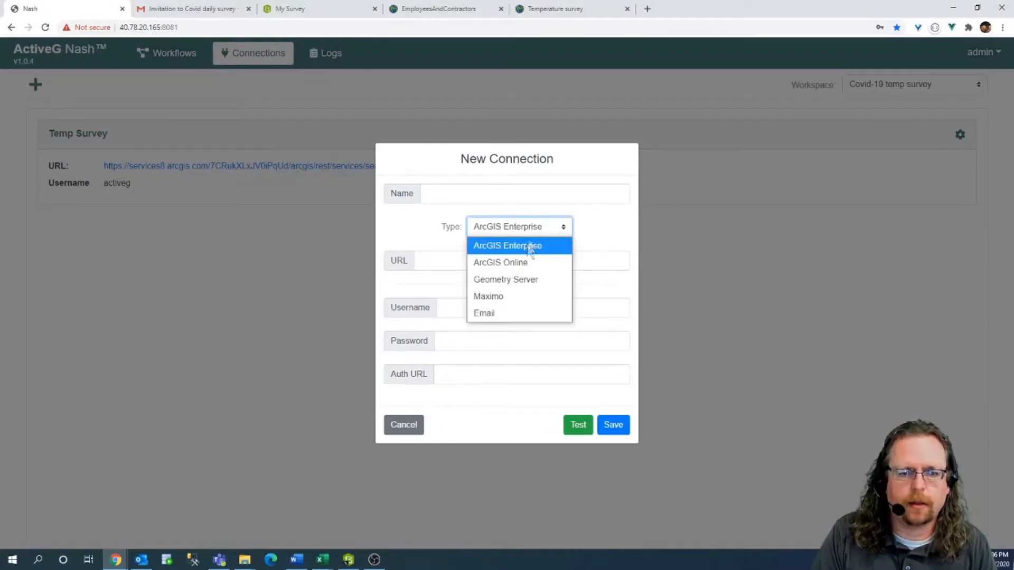
{"action": "left_click", "coordinate": [526, 267]}
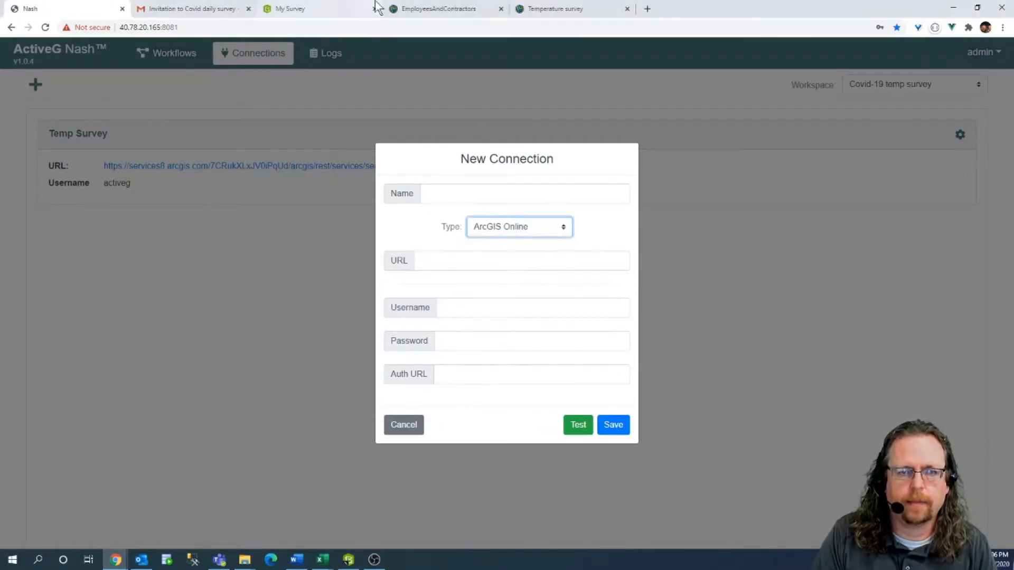
{"action": "left_click", "coordinate": [444, 9]}
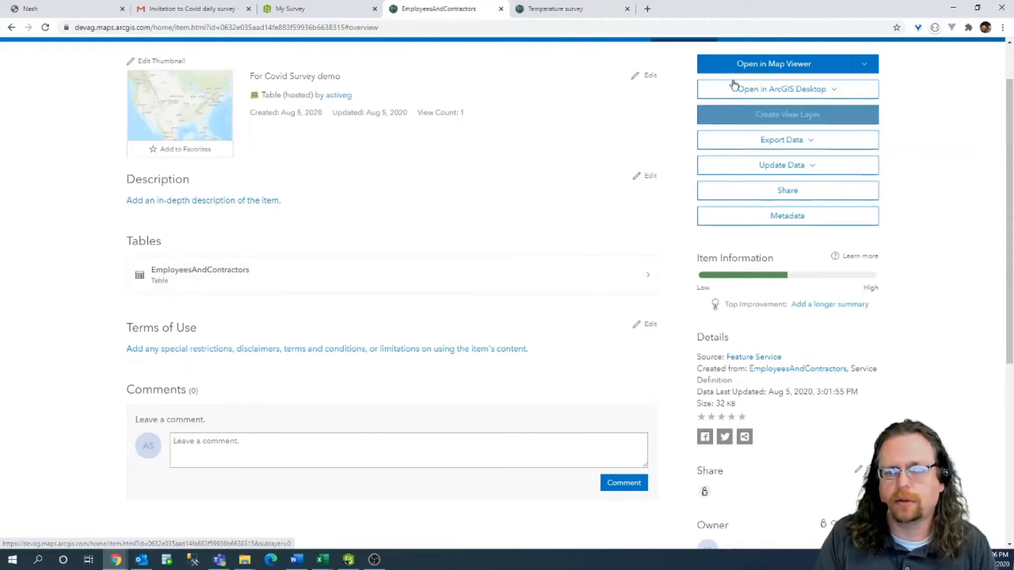
{"action": "scroll", "coordinate": [833, 511], "scroll_direction": "down", "scroll_amount": 6}
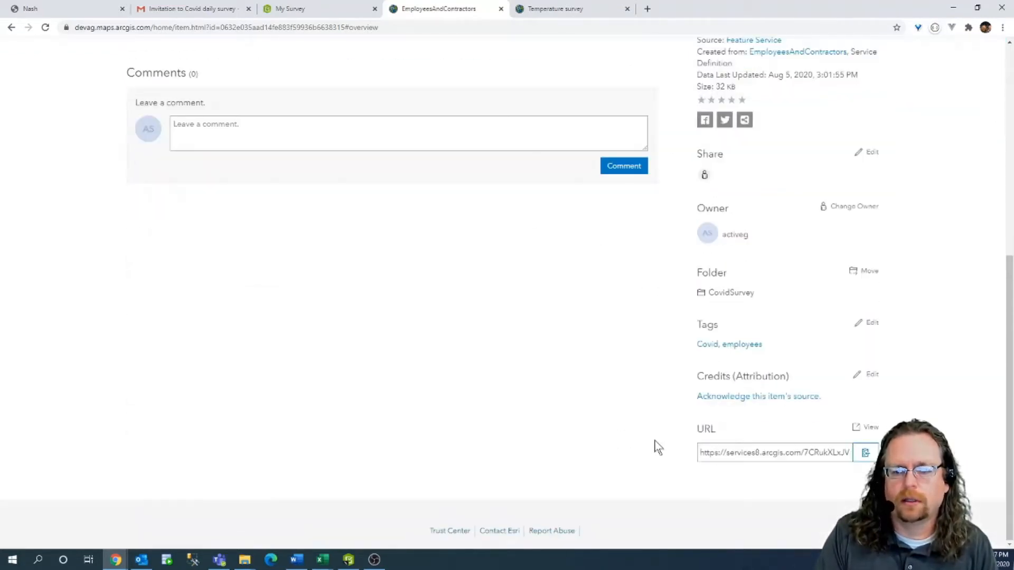
{"action": "left_click", "coordinate": [865, 454]}
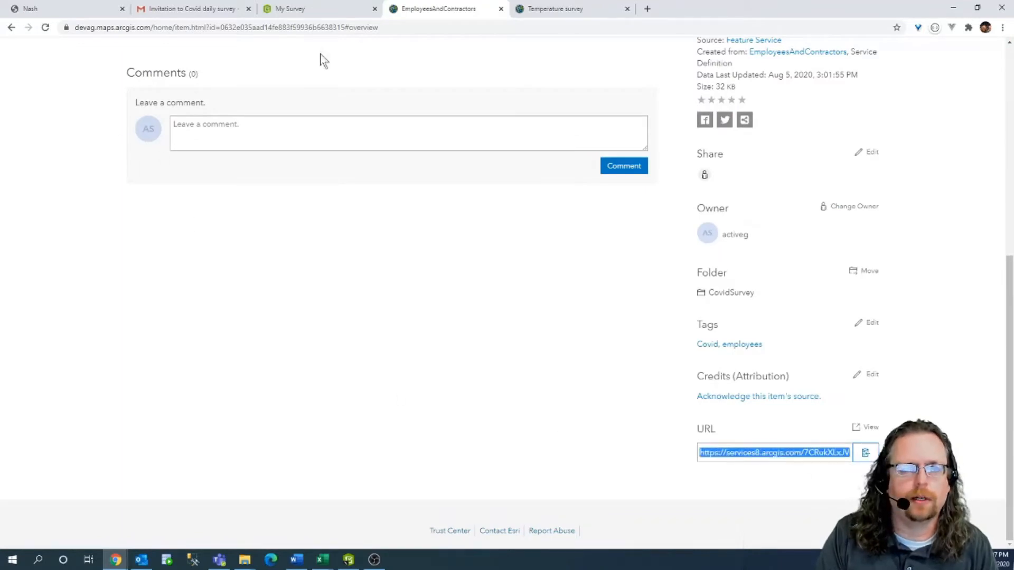
{"action": "left_click", "coordinate": [31, 9]}
{"action": "left_click", "coordinate": [482, 256]}
{"action": "key", "text": "ctrl+v"}
Name it 'employees and contractors for covid', enter the account username and password, test, and save.
{"action": "left_click", "coordinate": [466, 193]}
{"action": "type", "text": "em"}
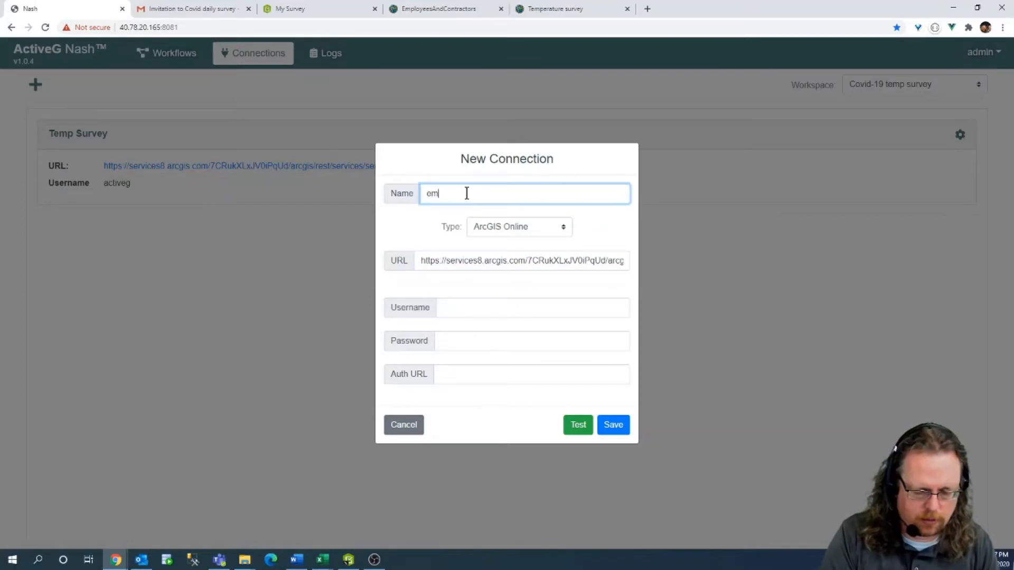
{"action": "type", "text": "ployees and "}
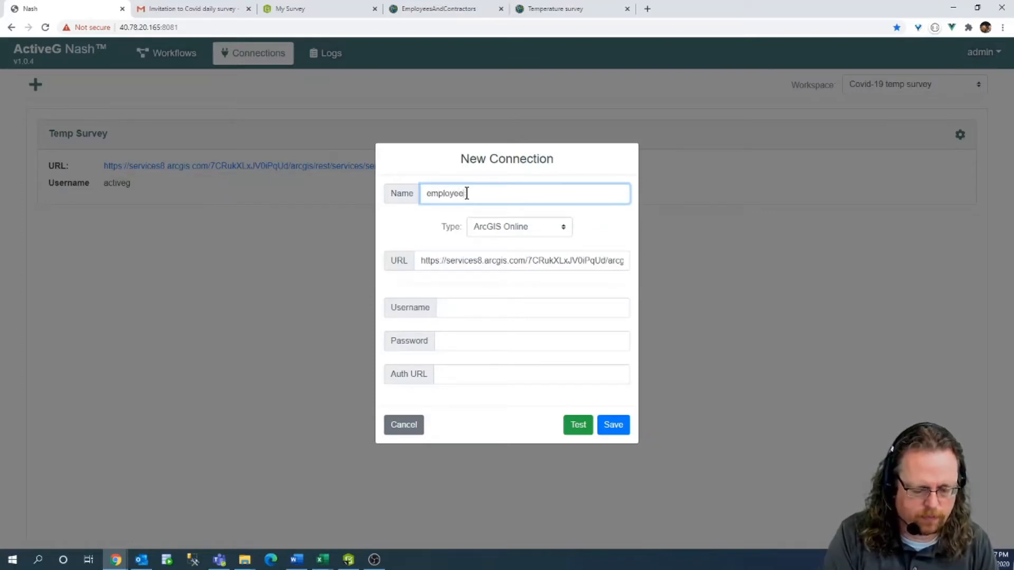
{"action": "type", "text": "con"}
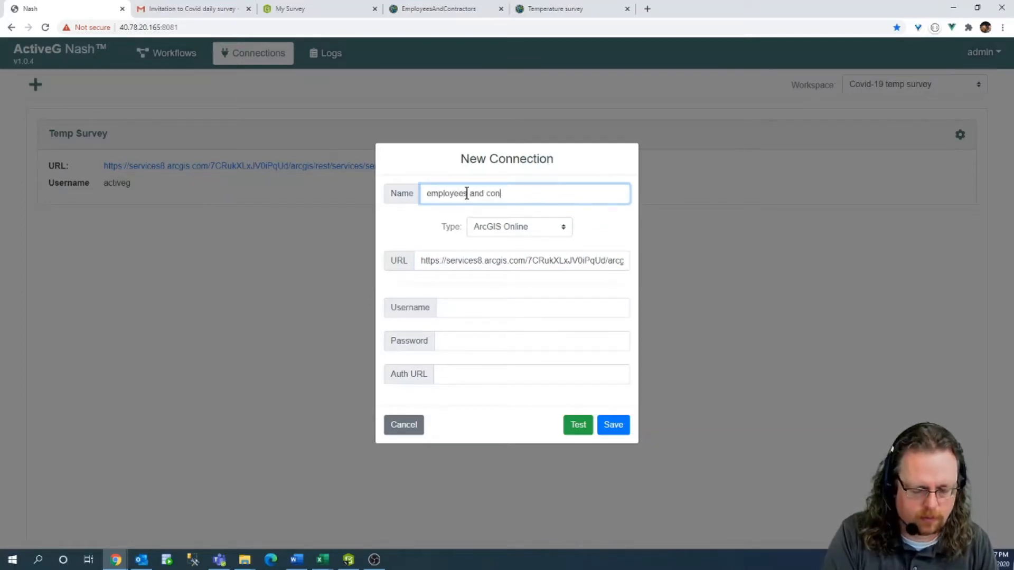
{"action": "type", "text": "tractors "}
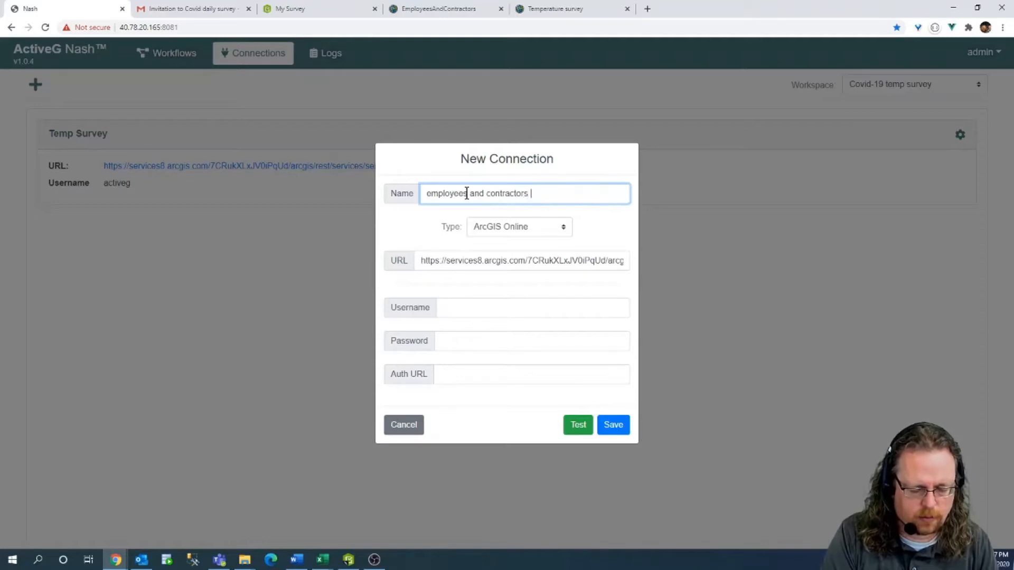
{"action": "type", "text": "for covid"}
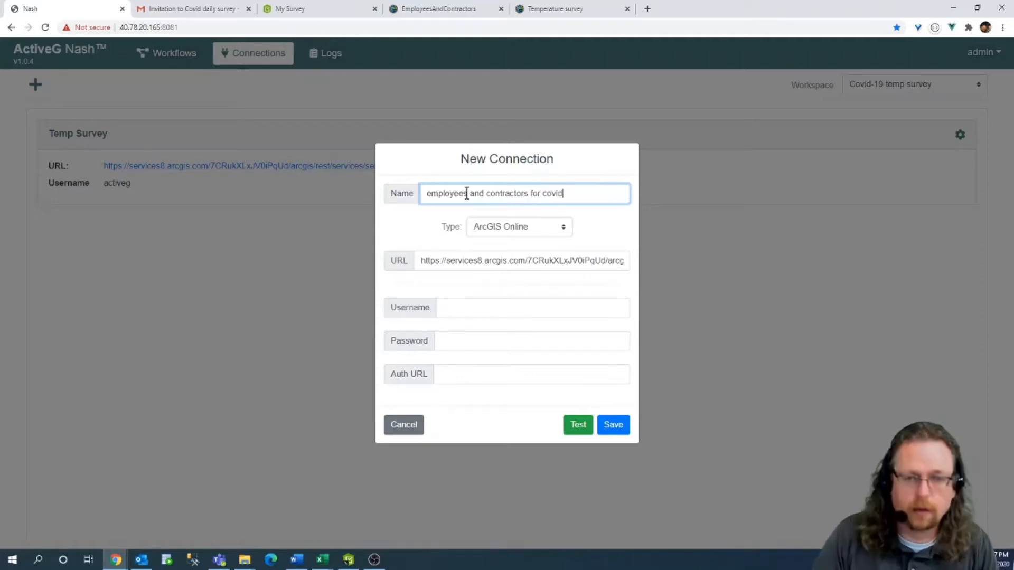
{"action": "left_click", "coordinate": [493, 307]}
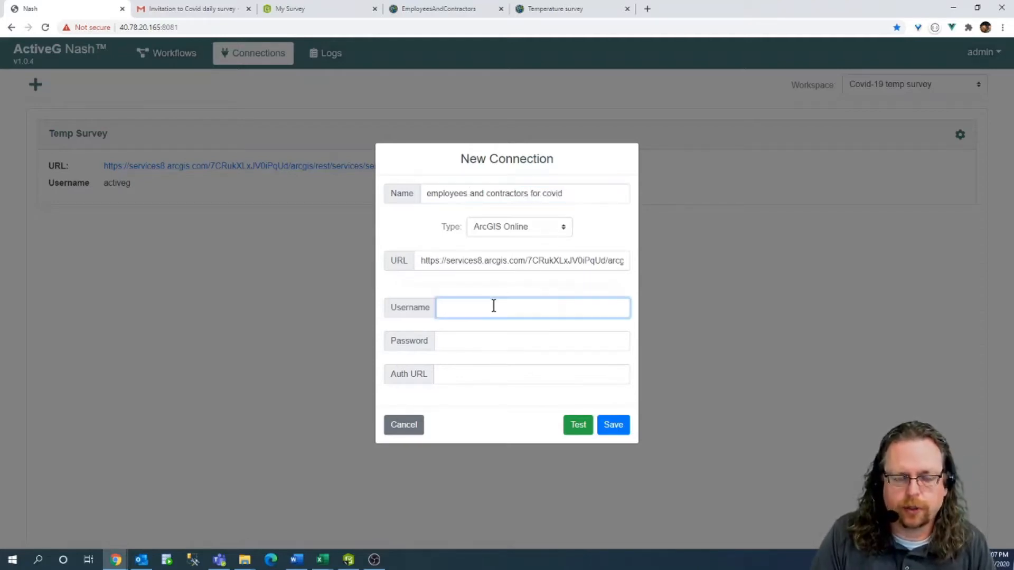
{"action": "type", "text": "active"}
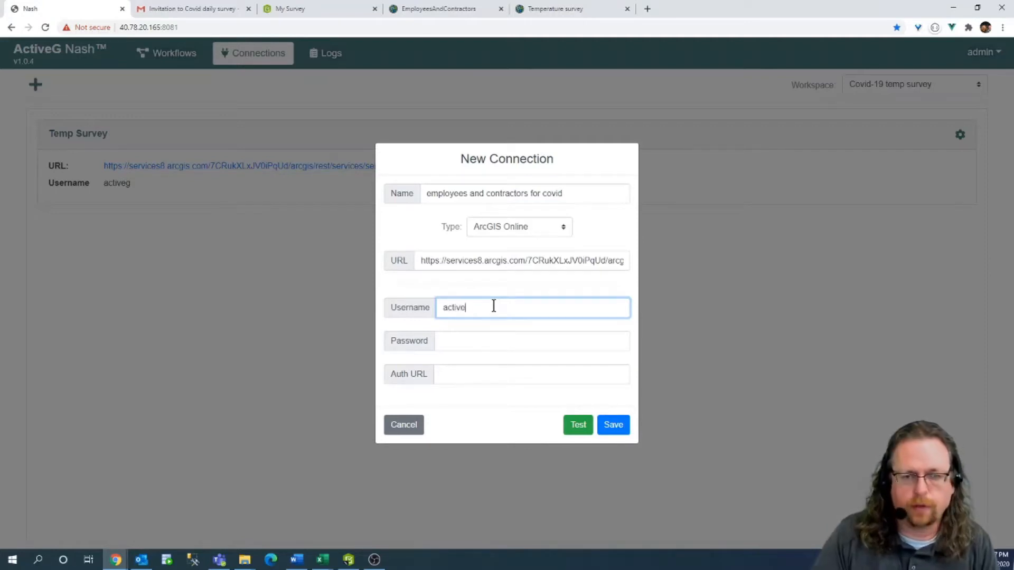
{"action": "type", "text": "g"}
{"action": "left_click", "coordinate": [478, 340]}
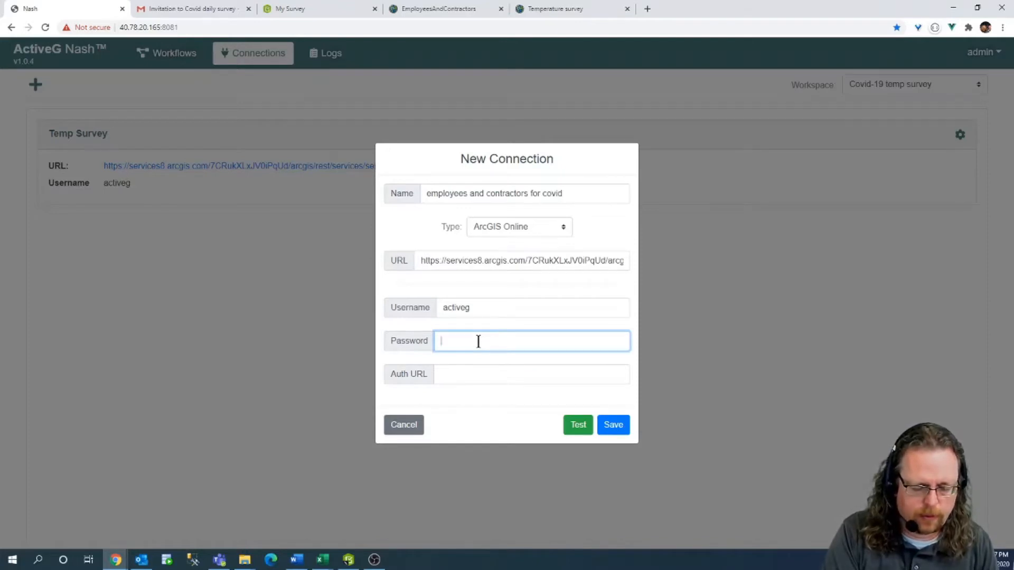
{"action": "type", "text": "******"}
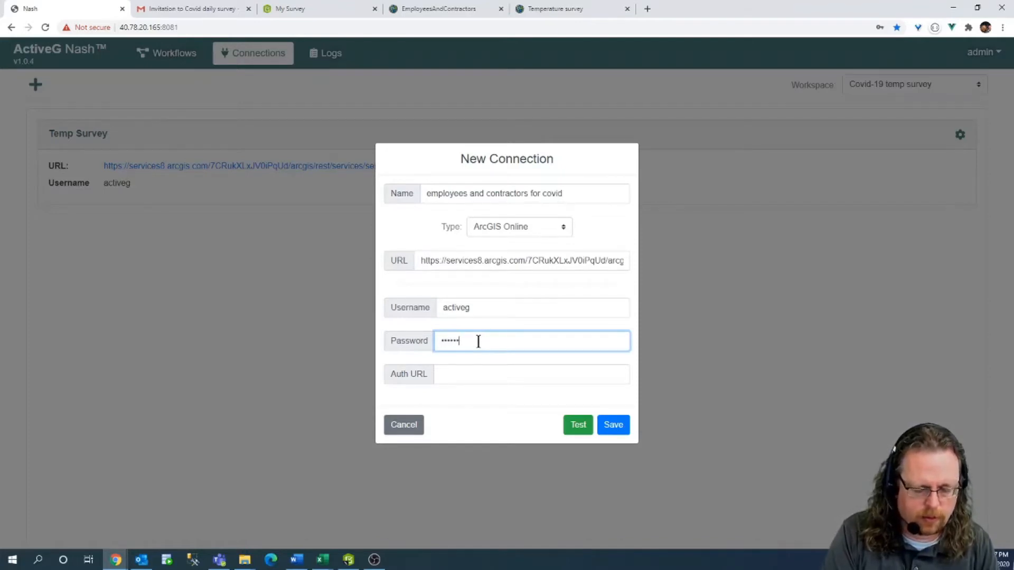
{"action": "left_click", "coordinate": [579, 424]}
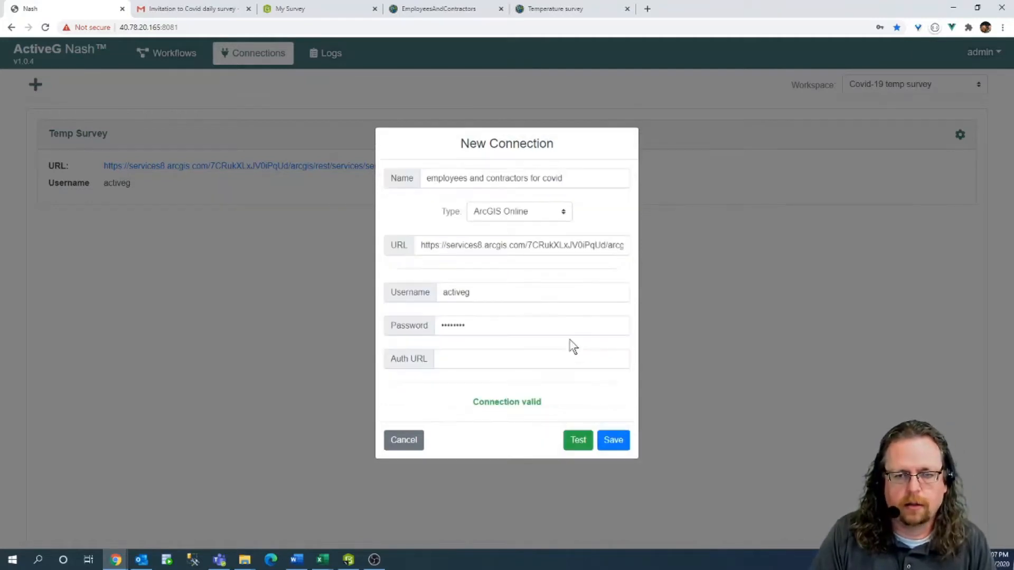
{"action": "left_click", "coordinate": [613, 440]}
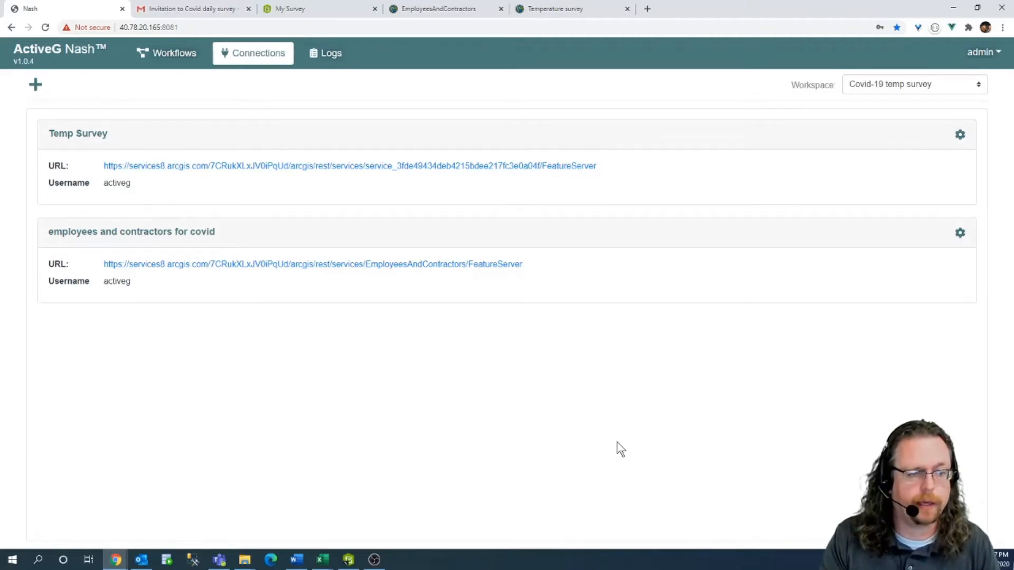
Start an Email connection named 'HR email' with mail server smtp.office365.com:587.
{"action": "left_click", "coordinate": [35, 86]}
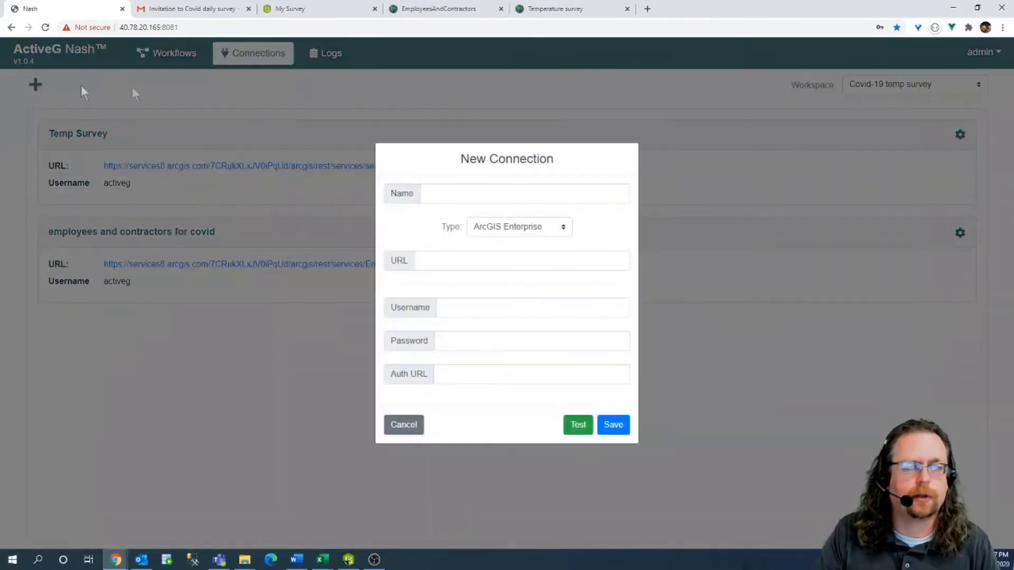
{"action": "left_click", "coordinate": [513, 231]}
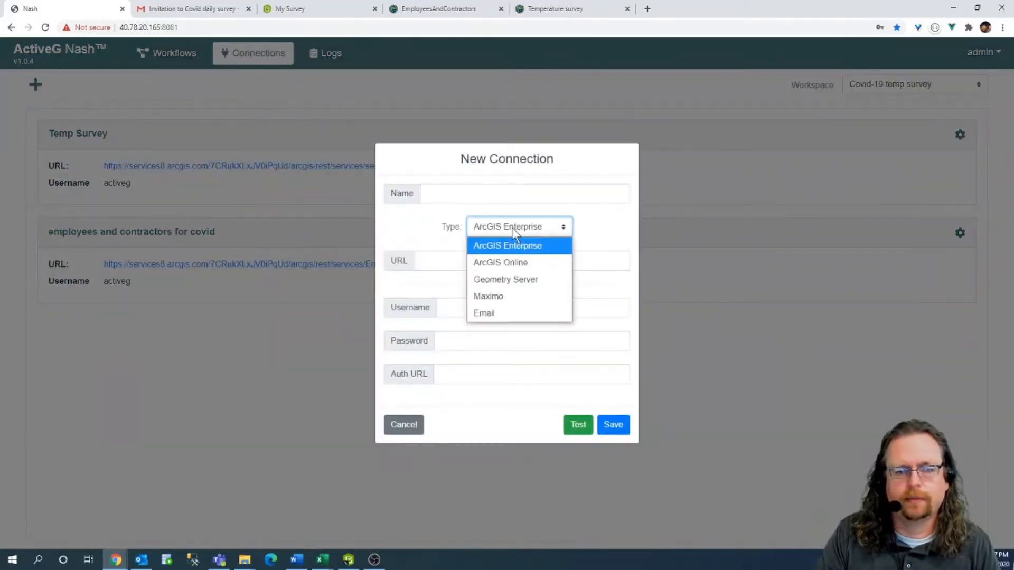
{"action": "left_click", "coordinate": [505, 314]}
{"action": "left_click", "coordinate": [470, 214]}
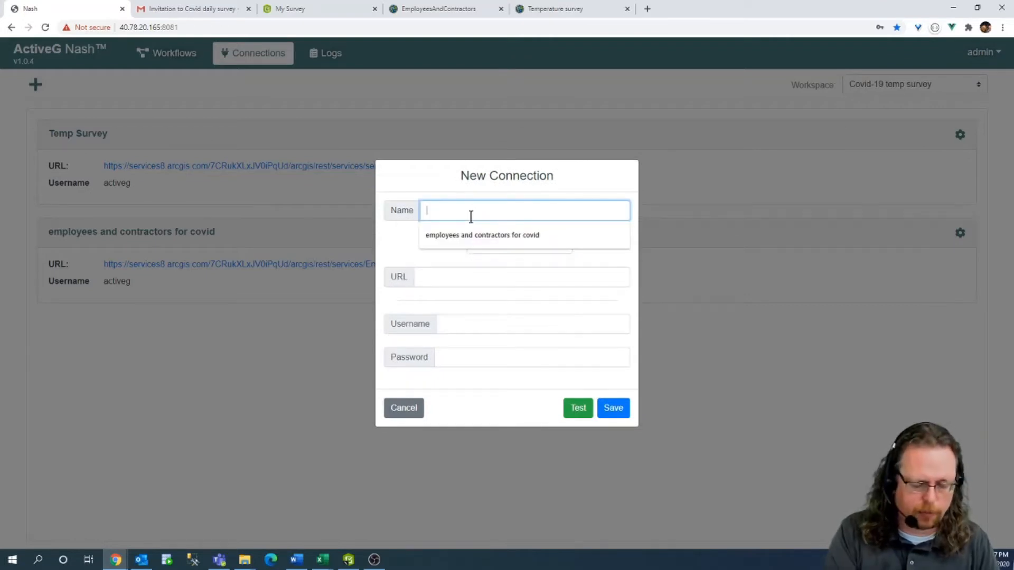
{"action": "type", "text": "Adm"}
{"action": "key", "text": "BackSpace"}
{"action": "key", "text": "BackSpace"}
{"action": "key", "text": "BackSpace"}
{"action": "type", "text": "HR email"}
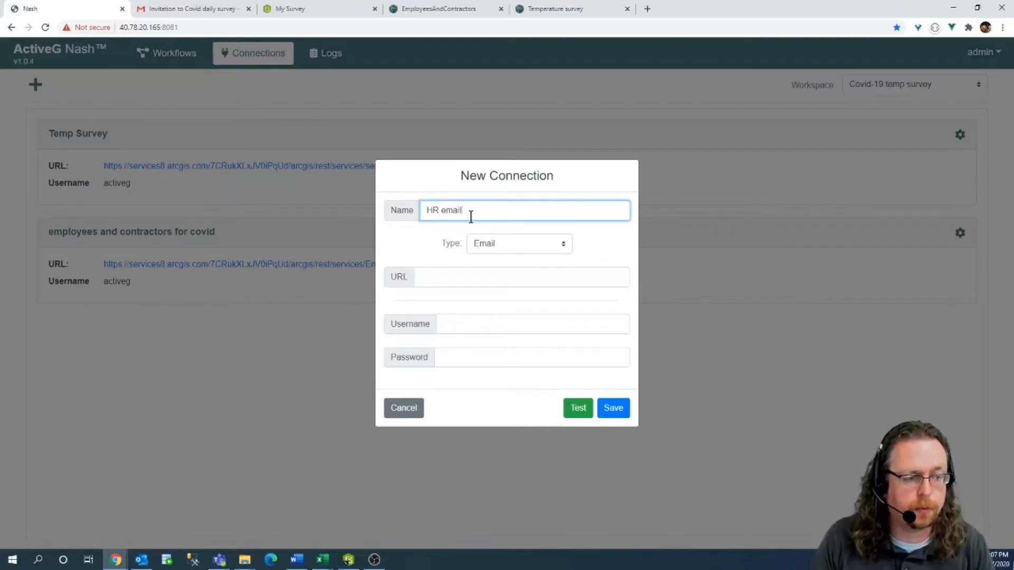
{"action": "left_click", "coordinate": [460, 278]}
{"action": "left_click", "coordinate": [596, 254]}
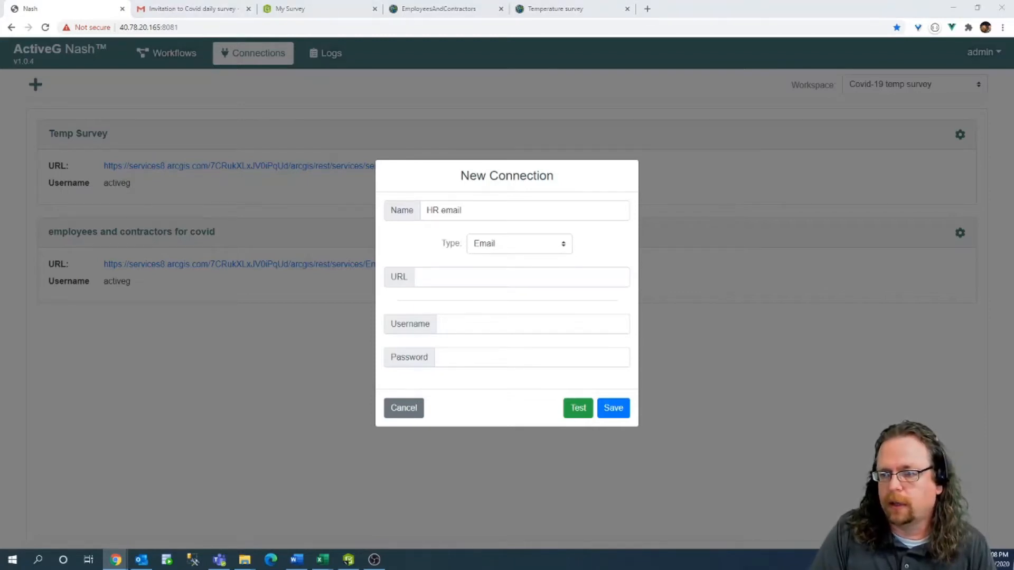
{"action": "left_click", "coordinate": [455, 276]}
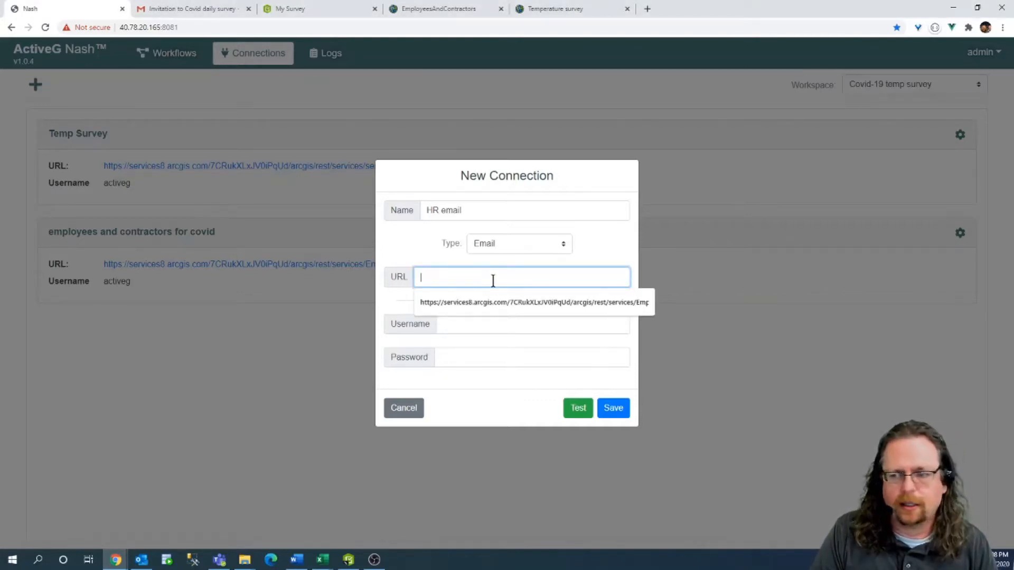
{"action": "key", "text": "ctrl+v"}
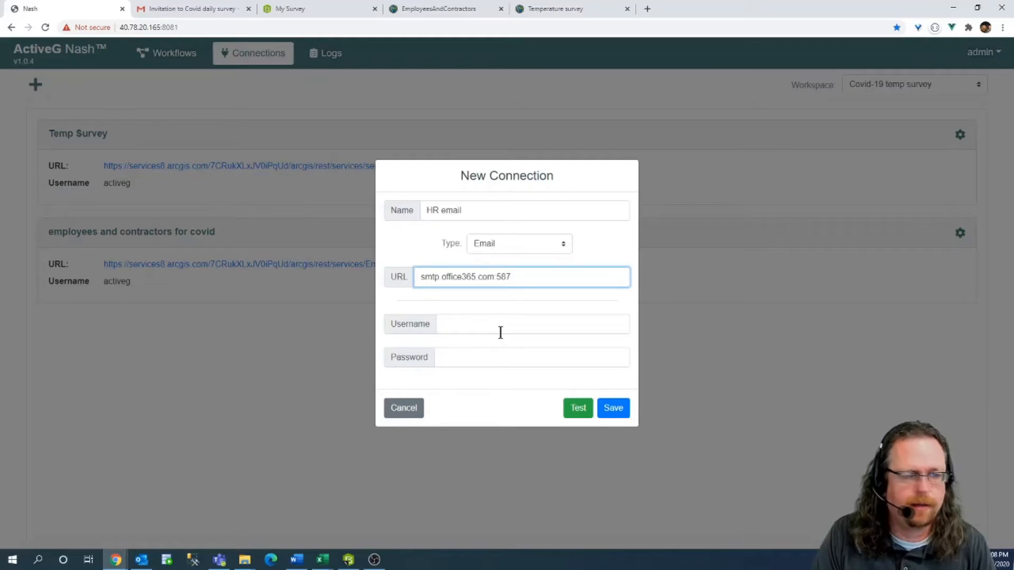
Enter the HR mail account's email address and password, test it as valid, and save.
{"action": "left_click", "coordinate": [478, 327]}
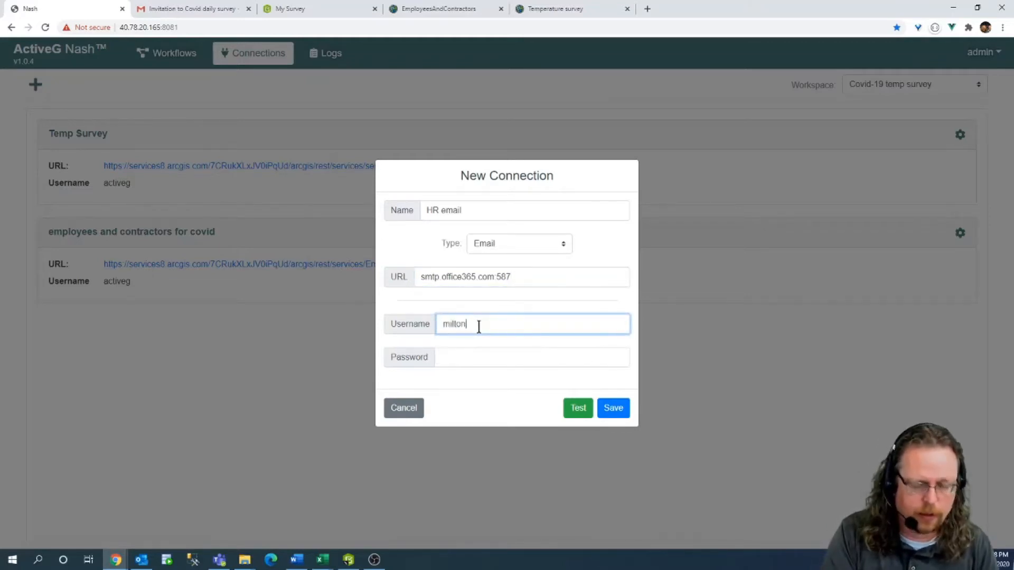
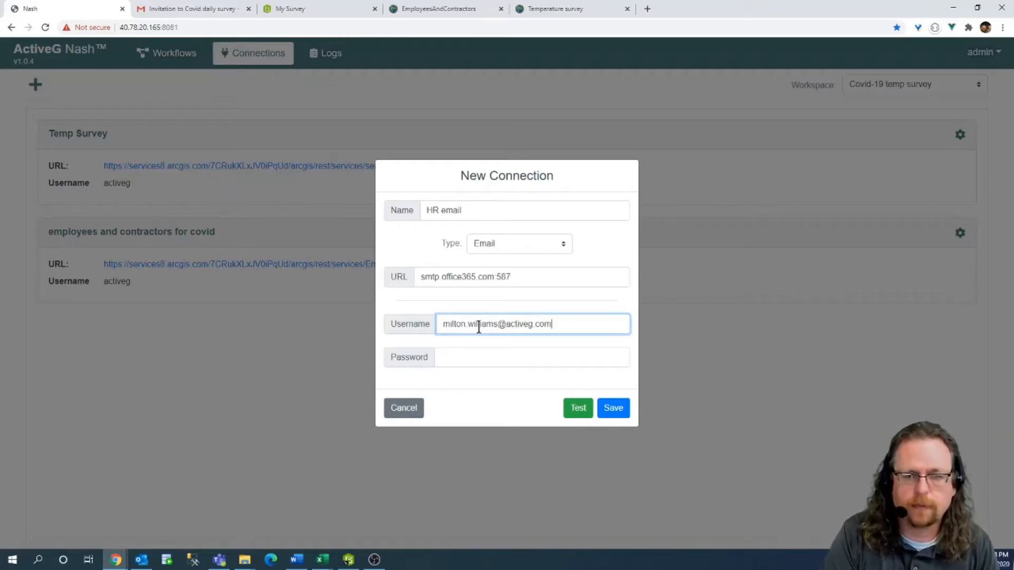
{"action": "left_click", "coordinate": [466, 353]}
{"action": "type", "text": "********"}
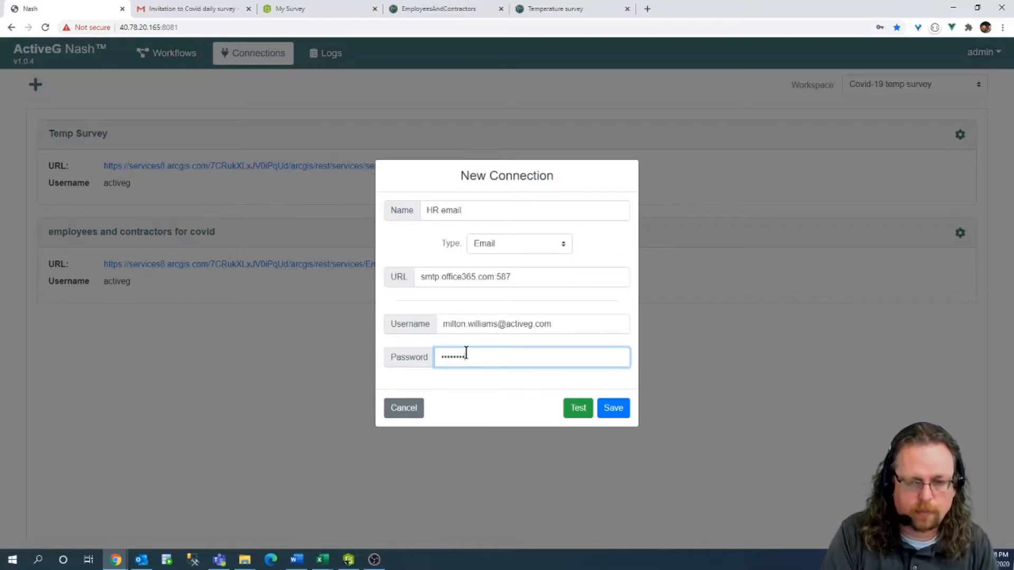
{"action": "left_click", "coordinate": [578, 408]}
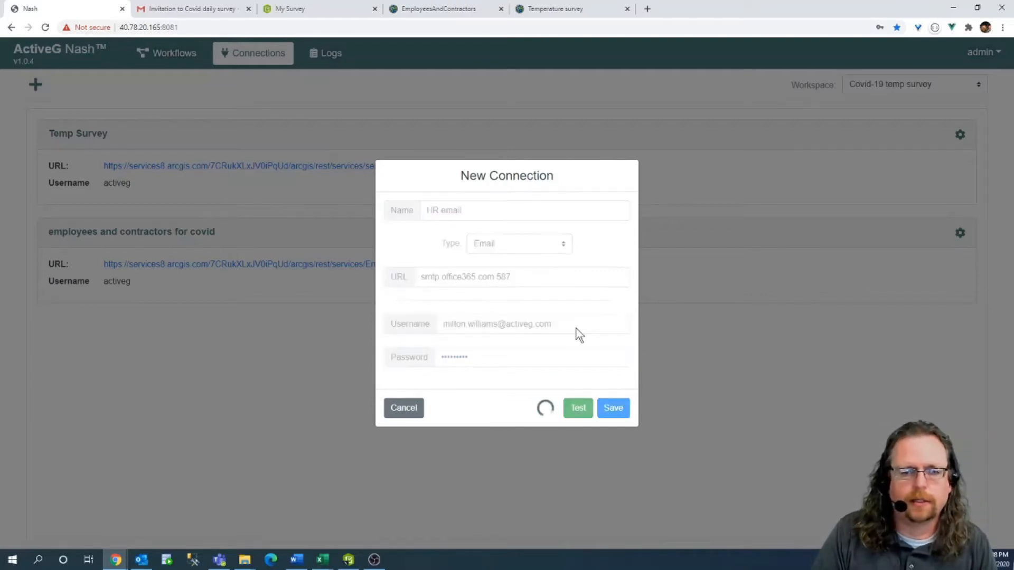
{"action": "left_click", "coordinate": [613, 423]}
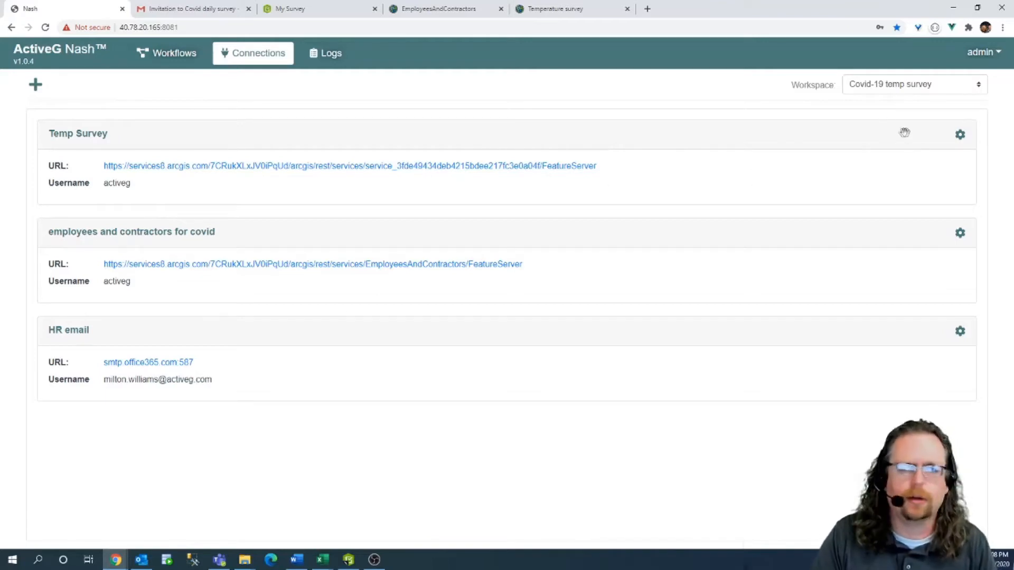
Review the Temp Survey and HR email connection settings, cancelling each without changes.
{"action": "left_click", "coordinate": [961, 138]}
{"action": "left_click", "coordinate": [921, 140]}
{"action": "left_click", "coordinate": [419, 424]}
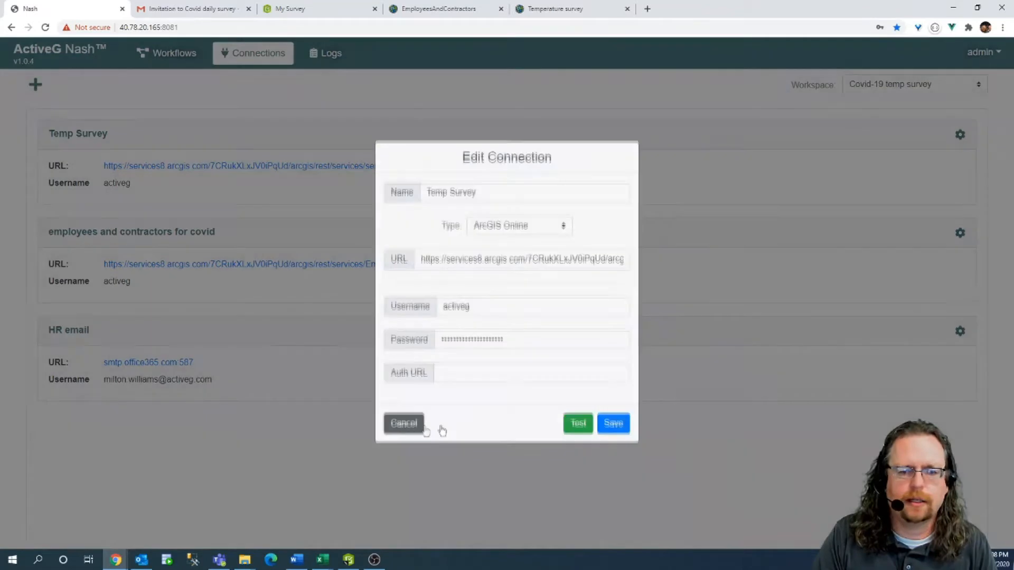
{"action": "left_click", "coordinate": [960, 333]}
{"action": "left_click", "coordinate": [915, 339]}
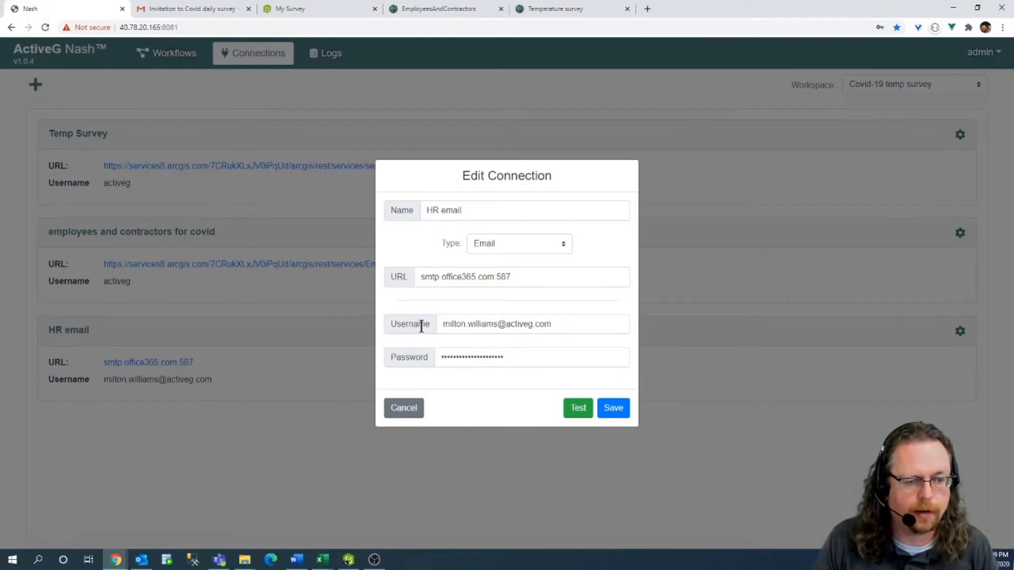
{"action": "left_click", "coordinate": [403, 415]}
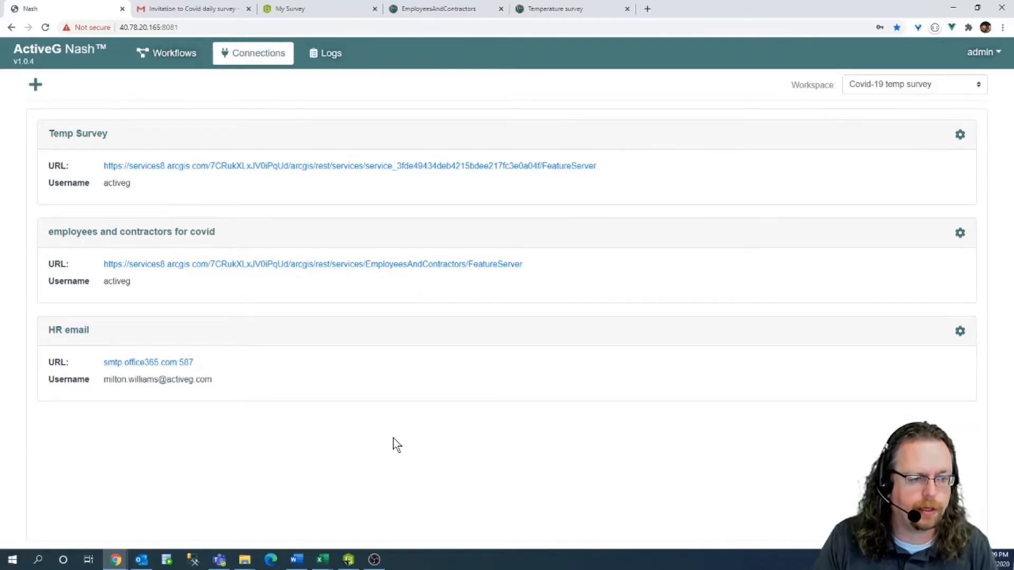
{"action": "left_click", "coordinate": [180, 59]}
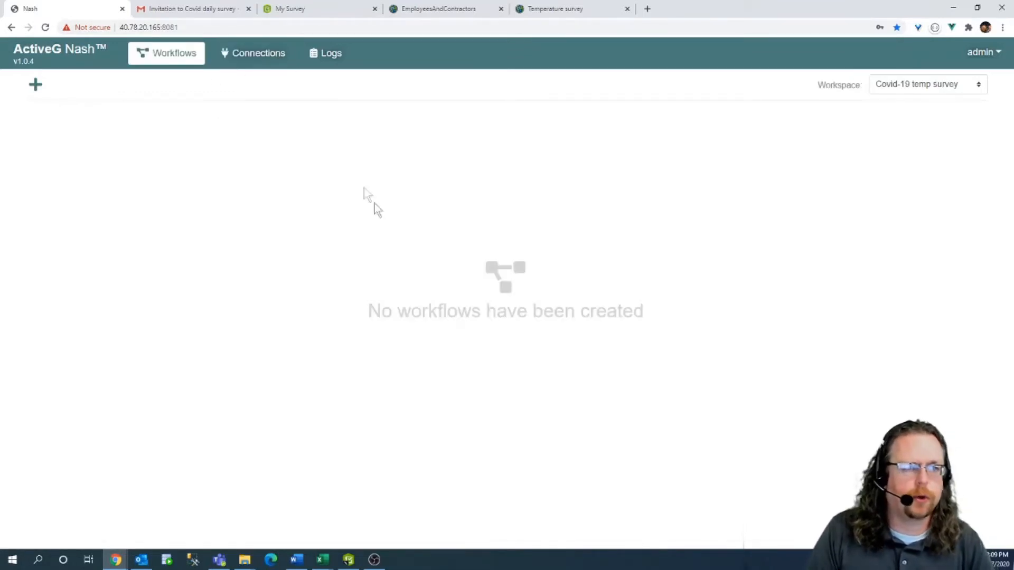
Create a new workflow named 'Process survey and send email response' with an empty description.
{"action": "left_click", "coordinate": [33, 86]}
{"action": "left_click", "coordinate": [82, 90]}
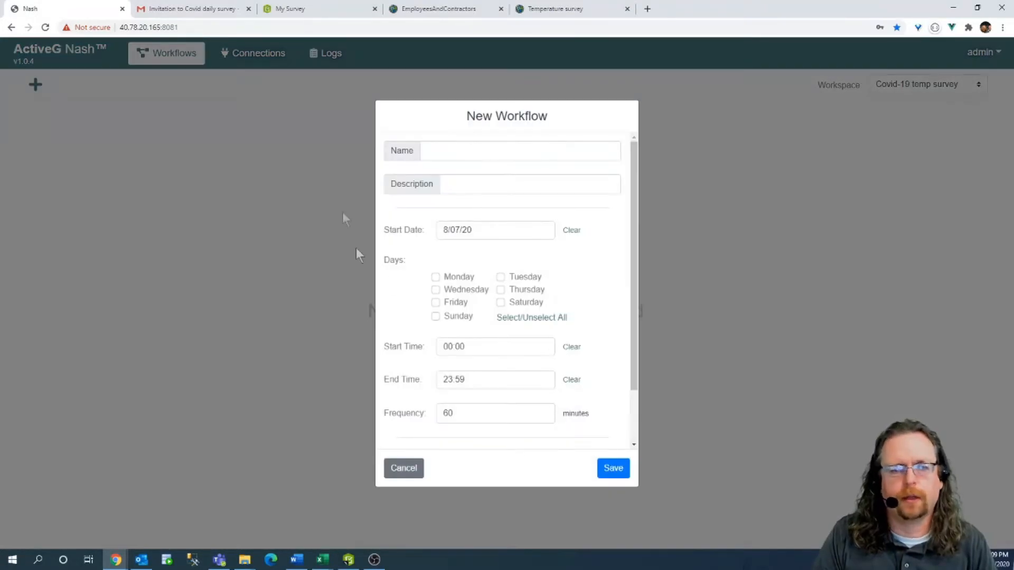
{"action": "left_click", "coordinate": [435, 151]}
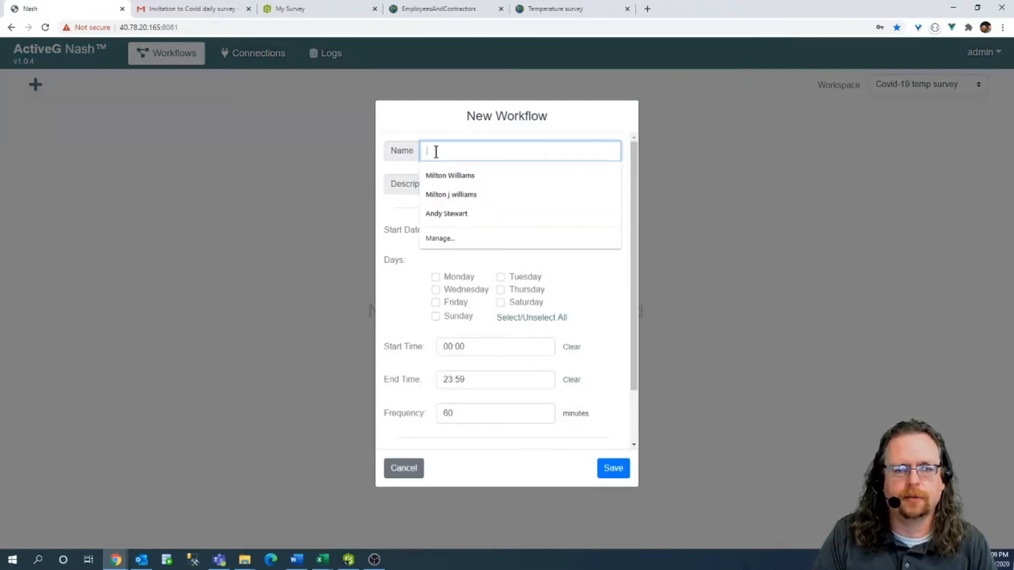
{"action": "type", "text": "P"}
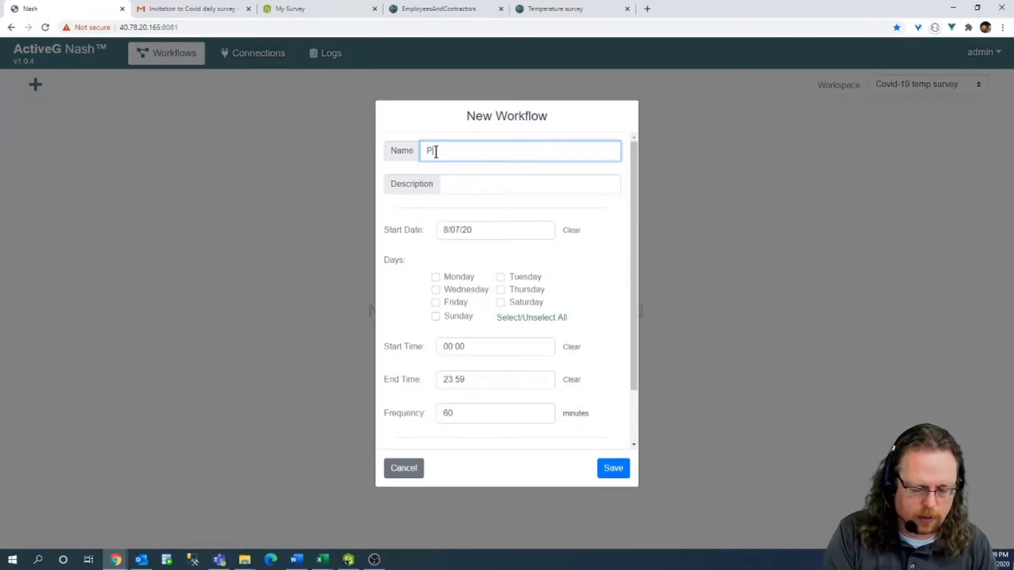
{"action": "type", "text": "r"}
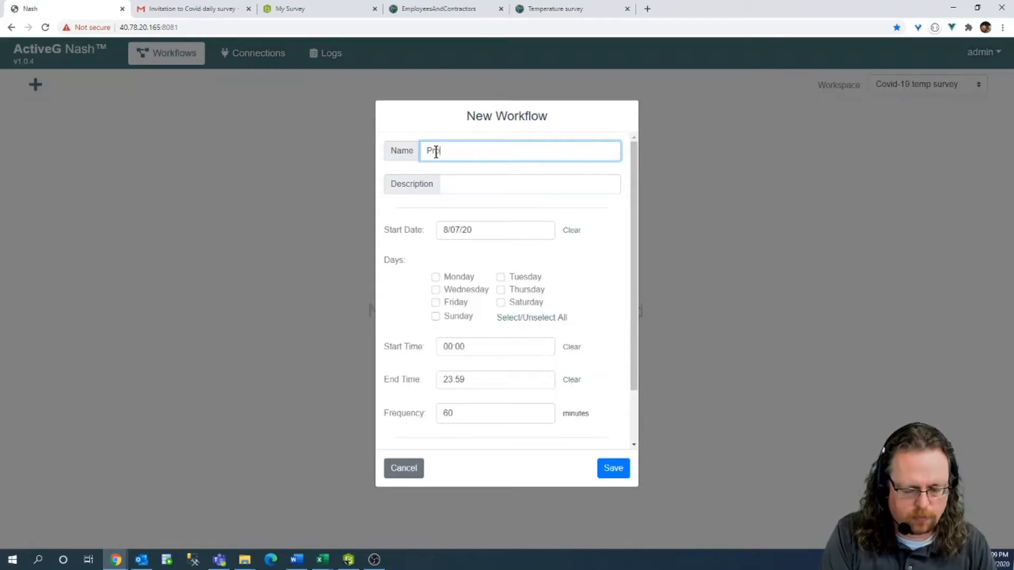
{"action": "type", "text": "ocess sur"}
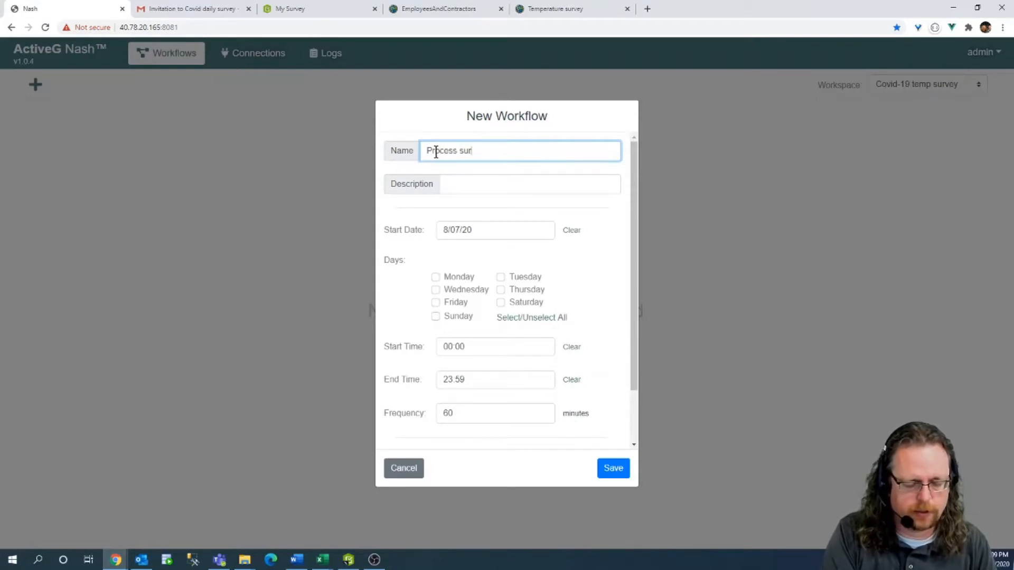
{"action": "type", "text": "vey and"}
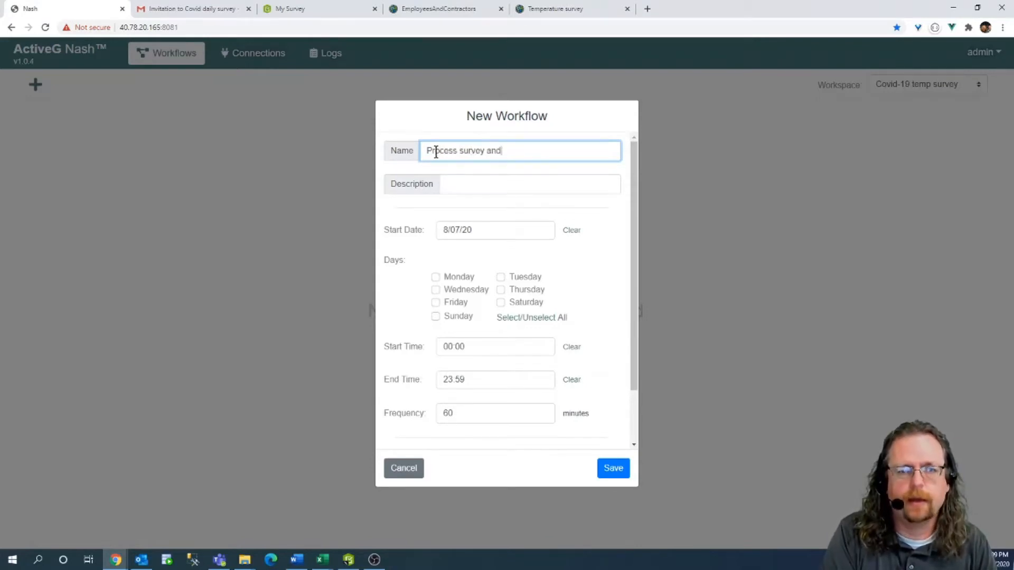
{"action": "type", "text": " s"}
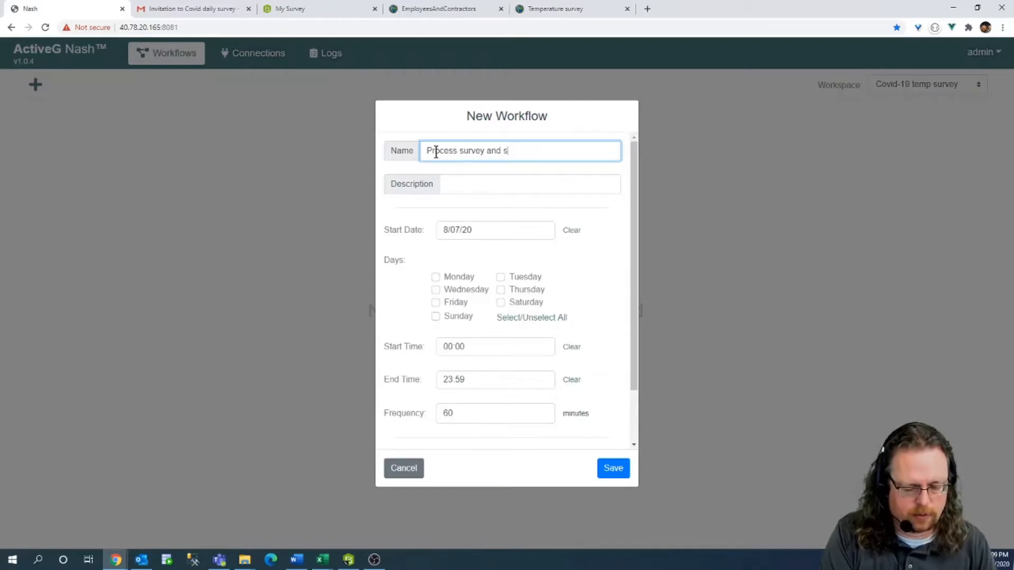
{"action": "type", "text": "end email resp"}
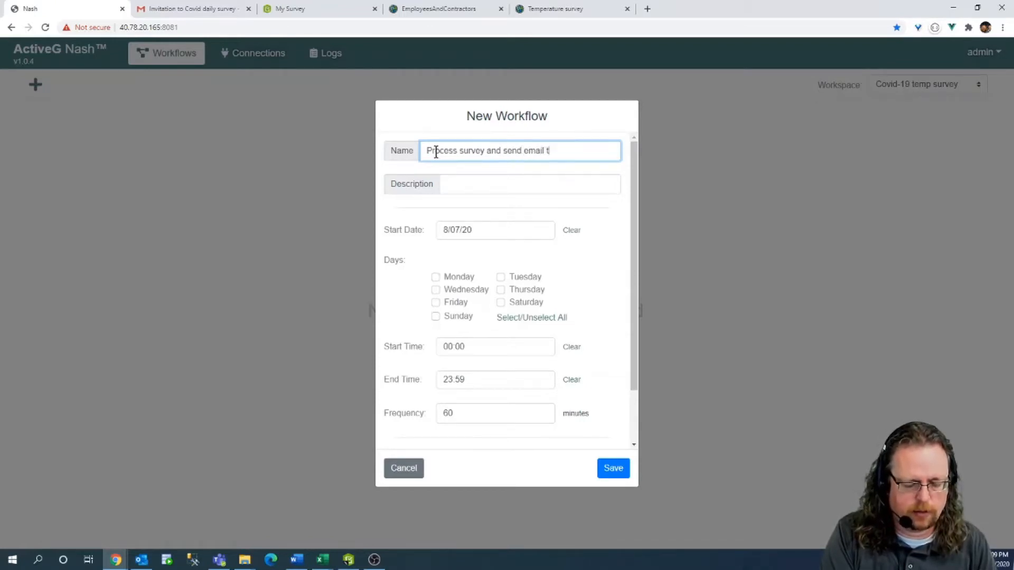
{"action": "type", "text": "se"}
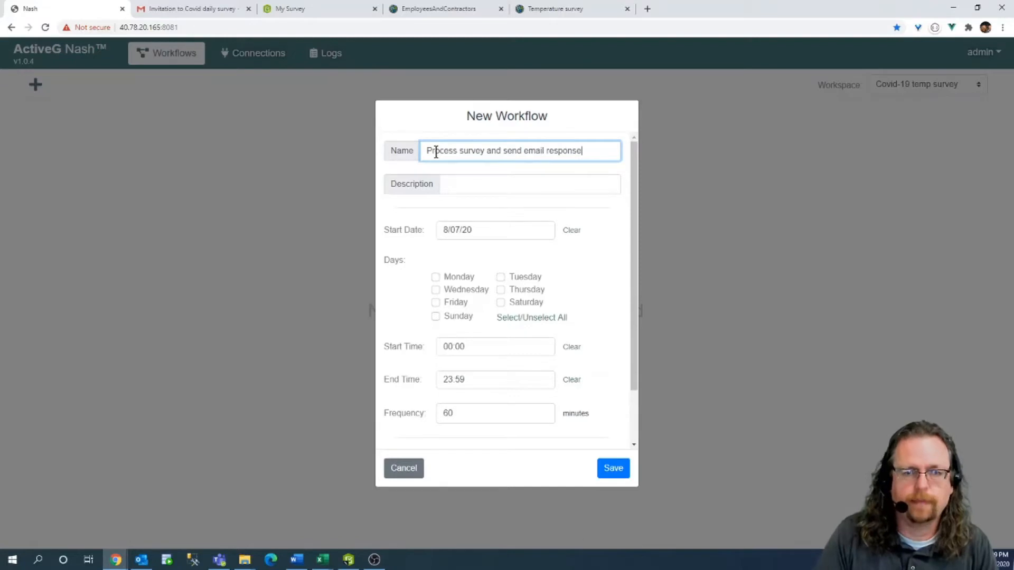
{"action": "left_click", "coordinate": [475, 185]}
{"action": "left_click", "coordinate": [498, 245]}
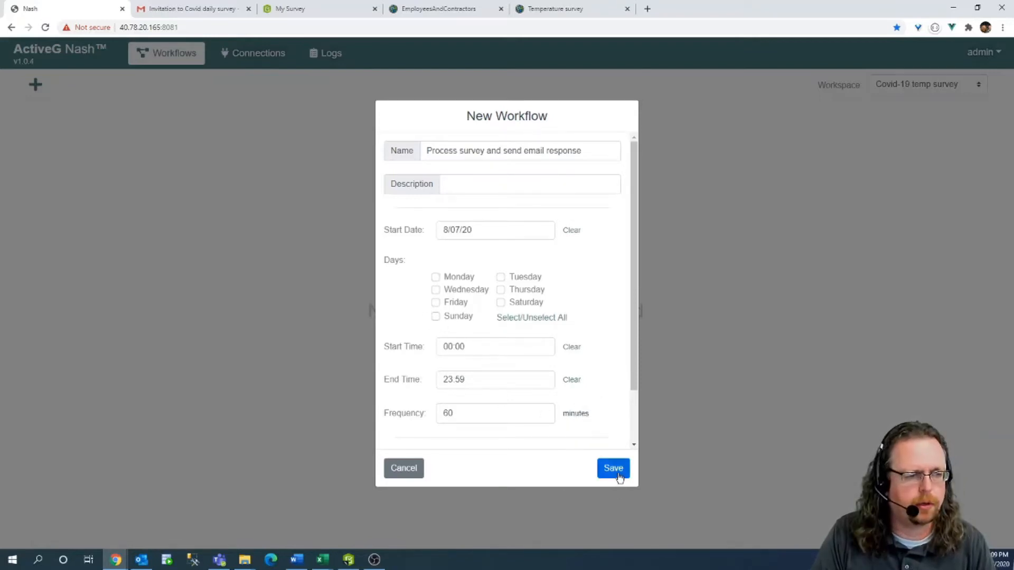
Schedule it for all seven days, 00:00–23:59, every 60 minutes, and save it.
{"action": "left_click", "coordinate": [521, 319]}
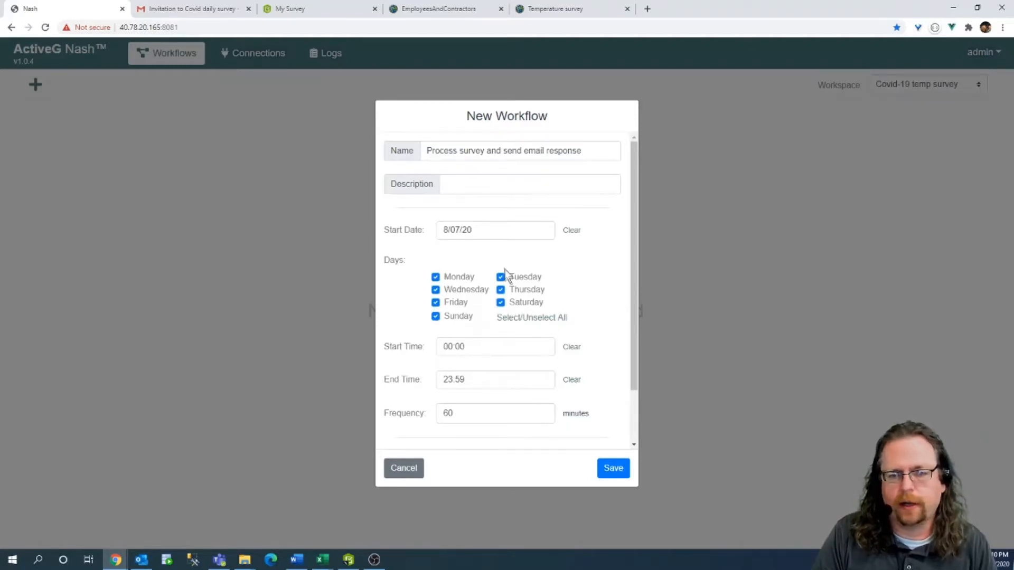
{"action": "left_click", "coordinate": [476, 350]}
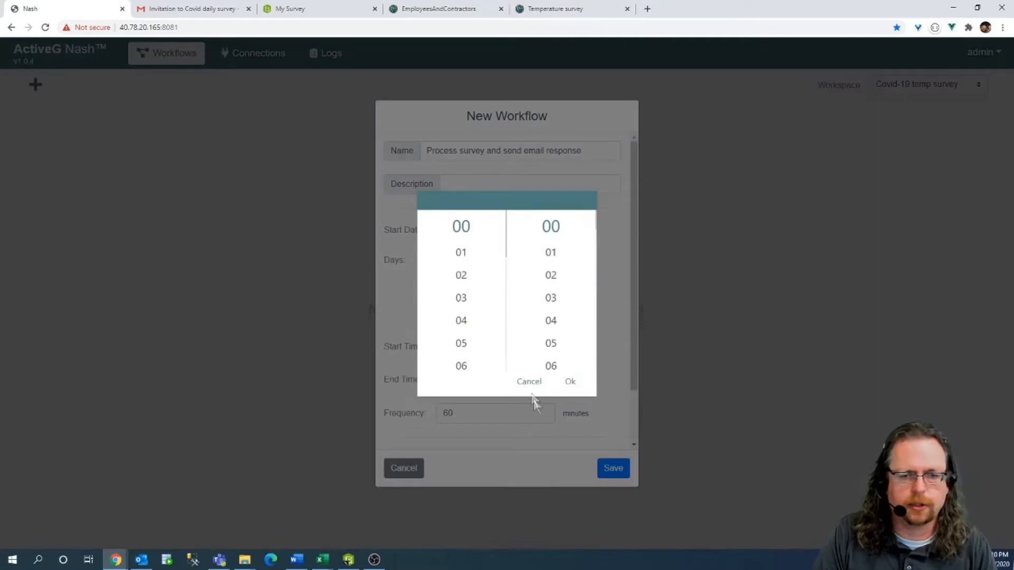
{"action": "left_click", "coordinate": [526, 384]}
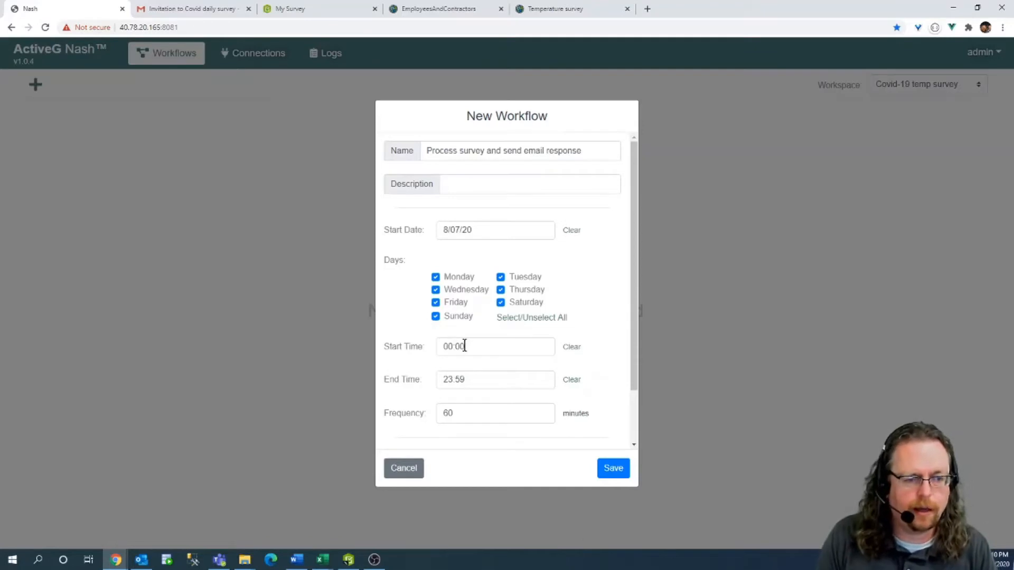
{"action": "left_click", "coordinate": [456, 414]}
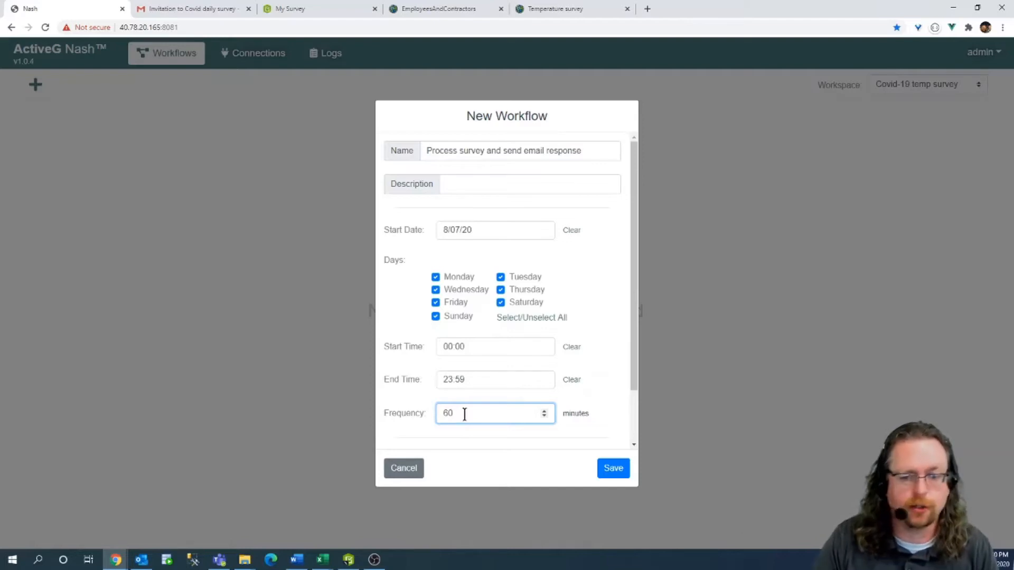
{"action": "left_click", "coordinate": [607, 470]}
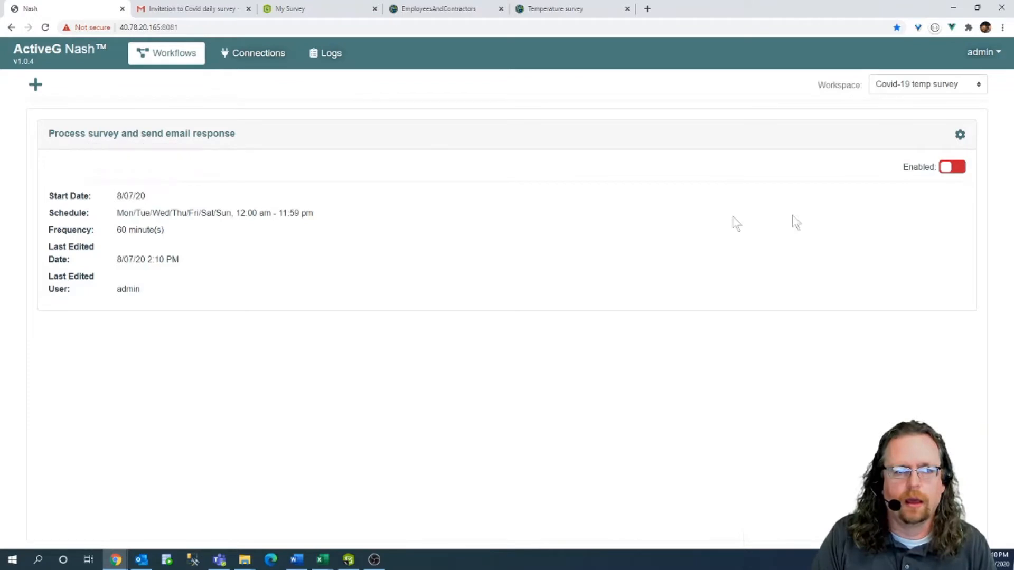
Open the 'Process survey and send email response' workflow card in the editor.
{"action": "left_click", "coordinate": [130, 135]}
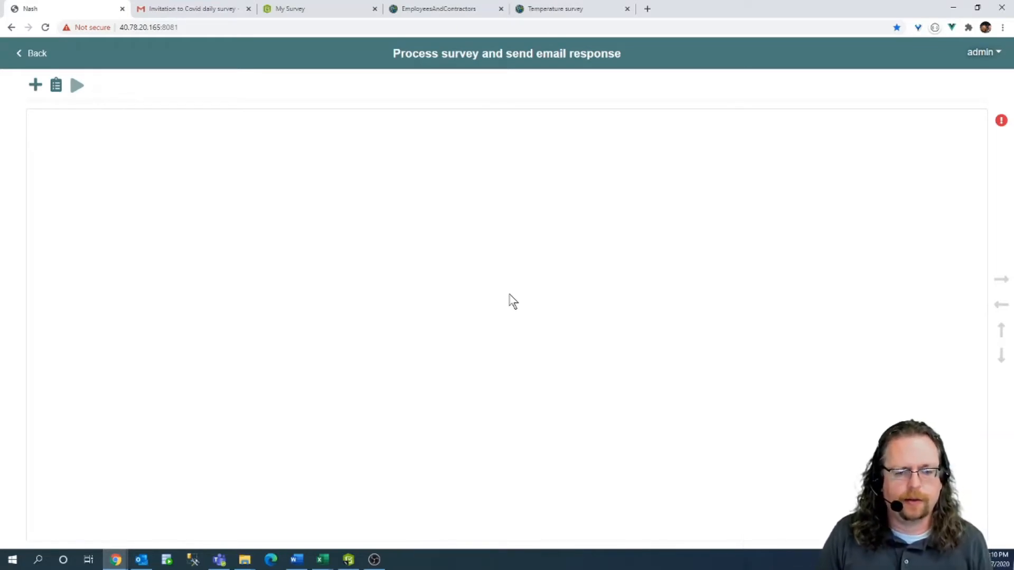
{"action": "left_click", "coordinate": [318, 8]}
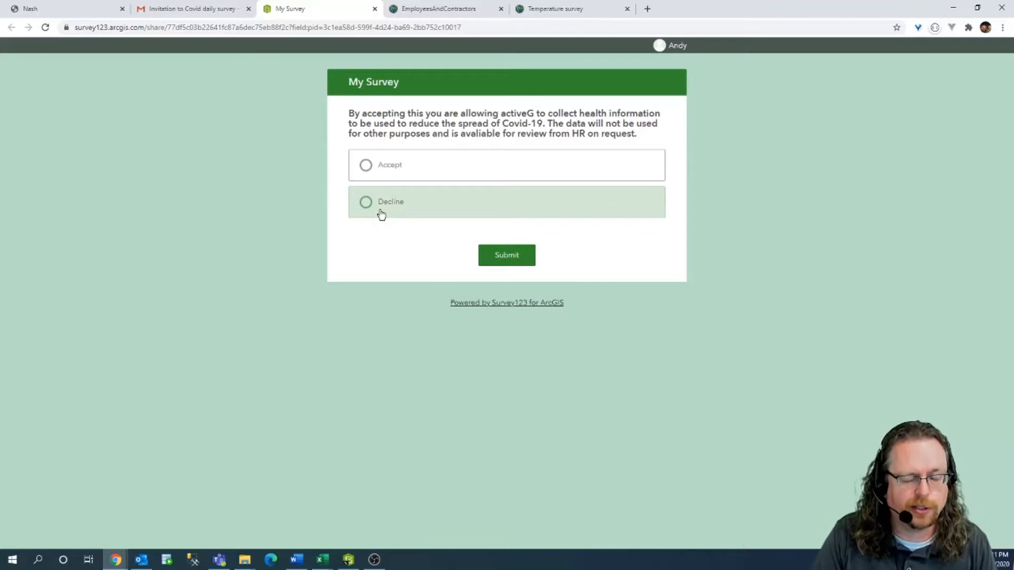
Add an Input node to the workflow canvas.
{"action": "left_click", "coordinate": [69, 9]}
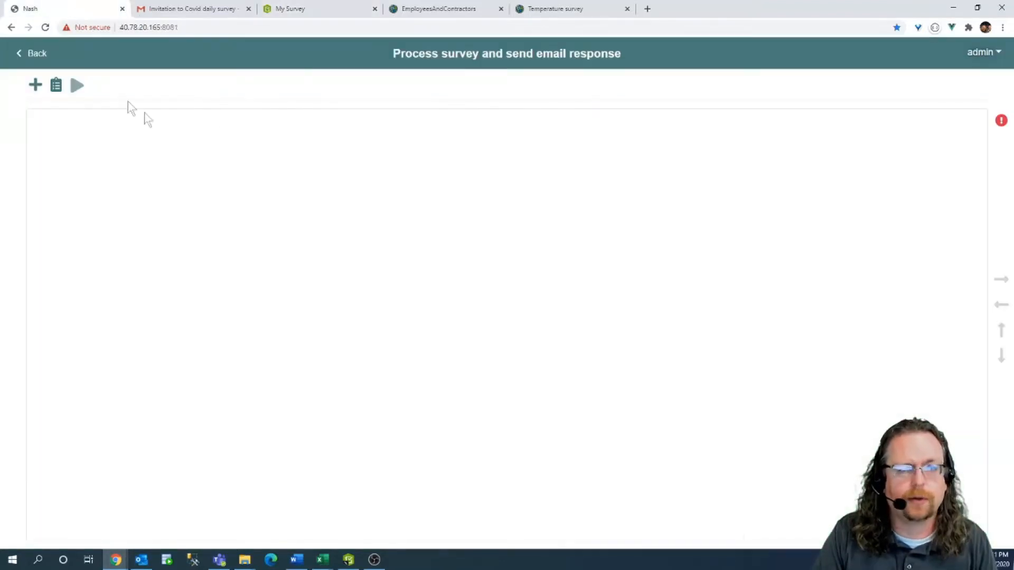
{"action": "left_click", "coordinate": [35, 84]}
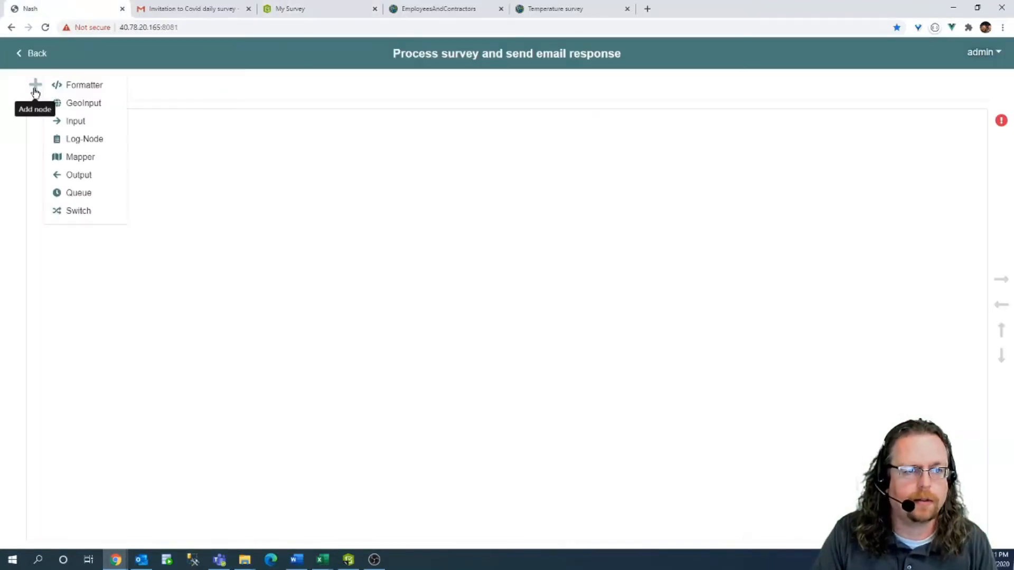
{"action": "left_click", "coordinate": [83, 127]}
{"action": "left_click_drag", "start_coordinate": [73, 144], "coordinate": [172, 203]}
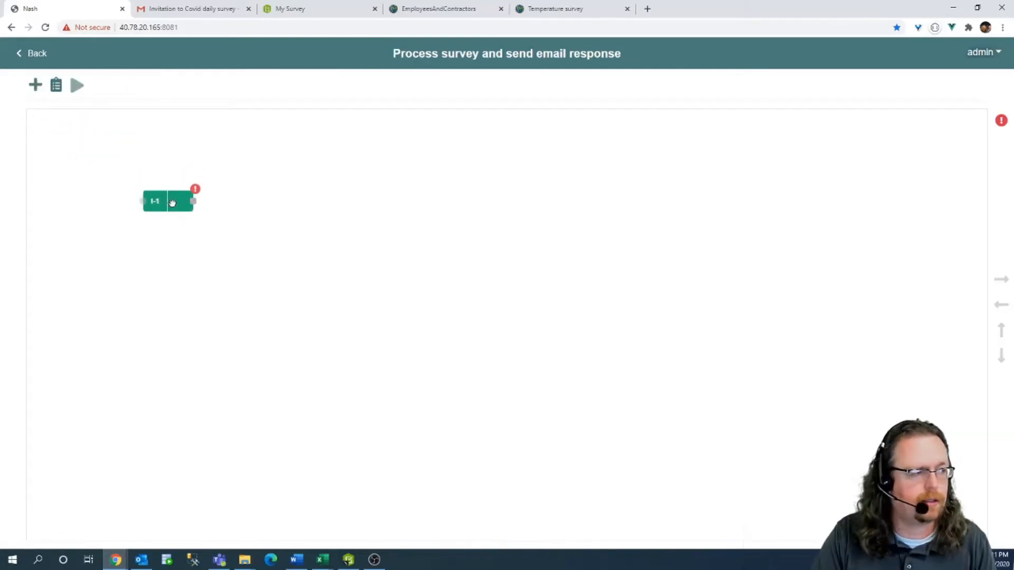
Make it the start node 'Survey in', reading Temp Survey's Temperature_survey layer.
{"action": "double_click", "coordinate": [175, 205]}
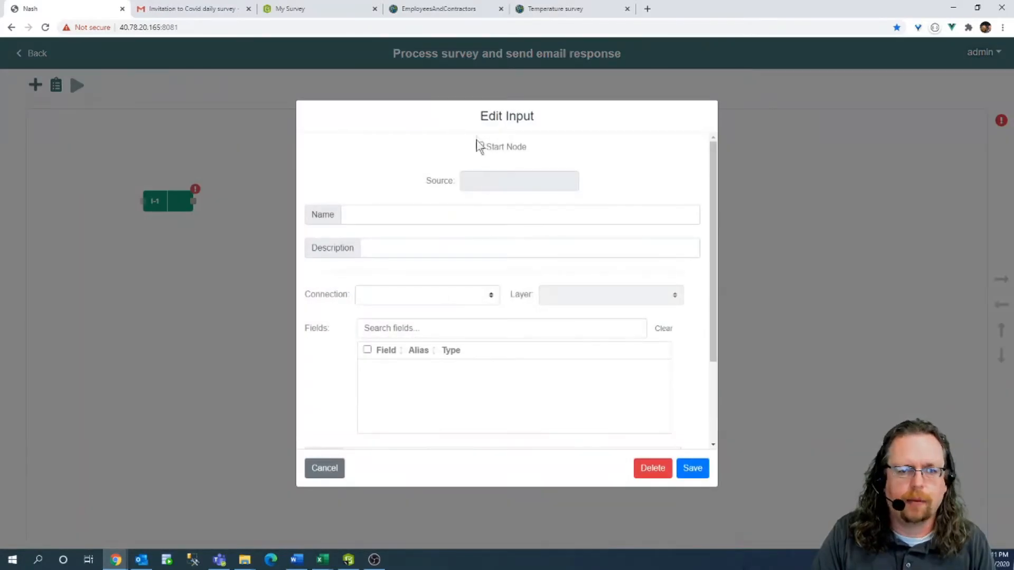
{"action": "left_click", "coordinate": [479, 146]}
{"action": "left_click", "coordinate": [383, 182]}
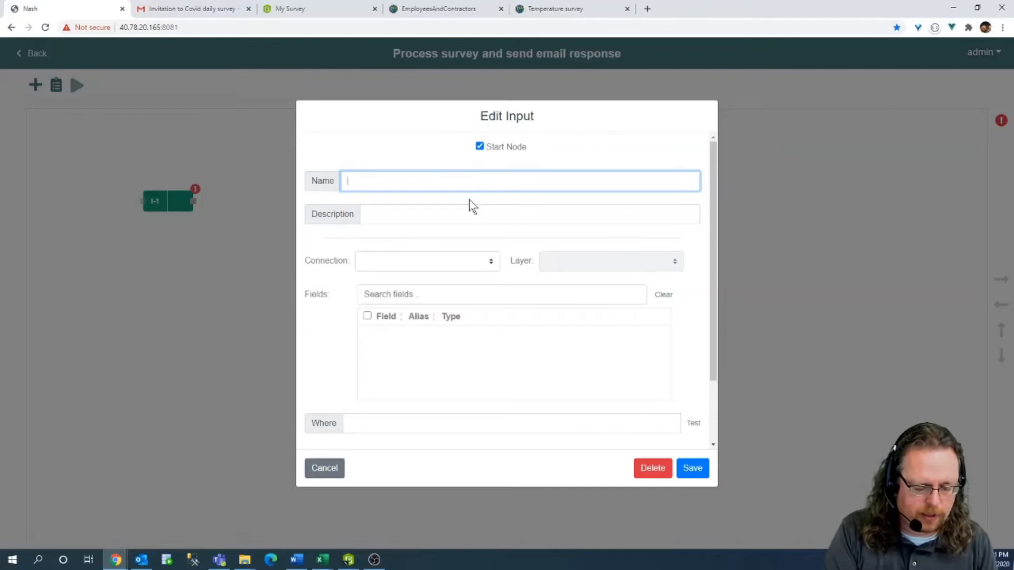
{"action": "type", "text": "Survey in"}
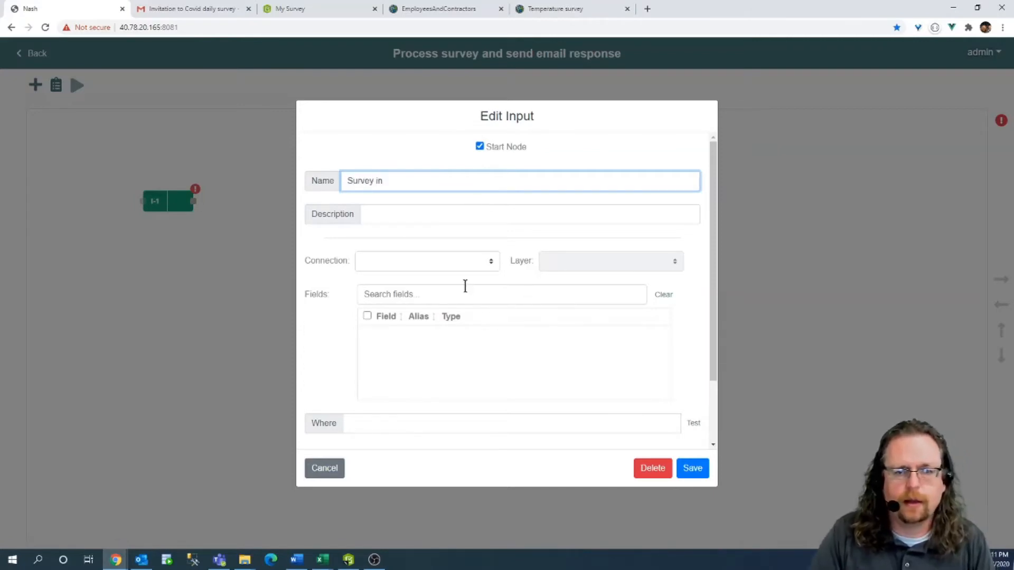
{"action": "left_click", "coordinate": [457, 267]}
{"action": "left_click", "coordinate": [414, 279]}
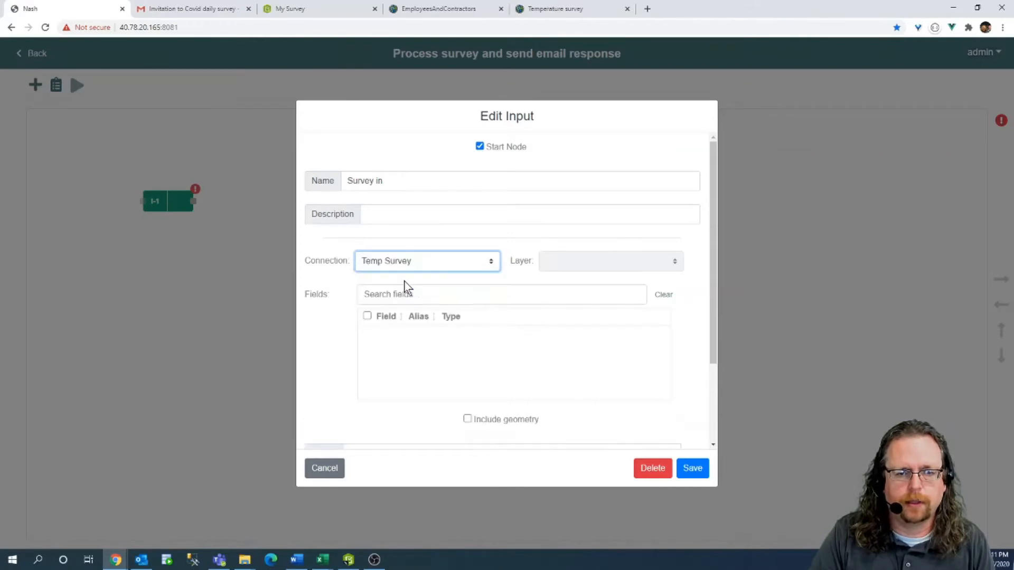
{"action": "left_click", "coordinate": [616, 261]}
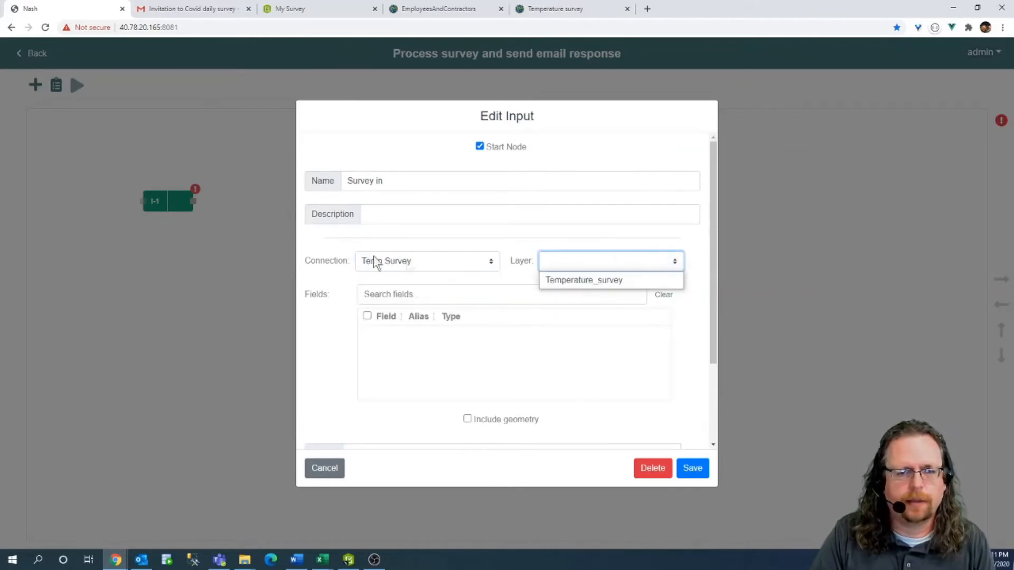
{"action": "left_click", "coordinate": [600, 281]}
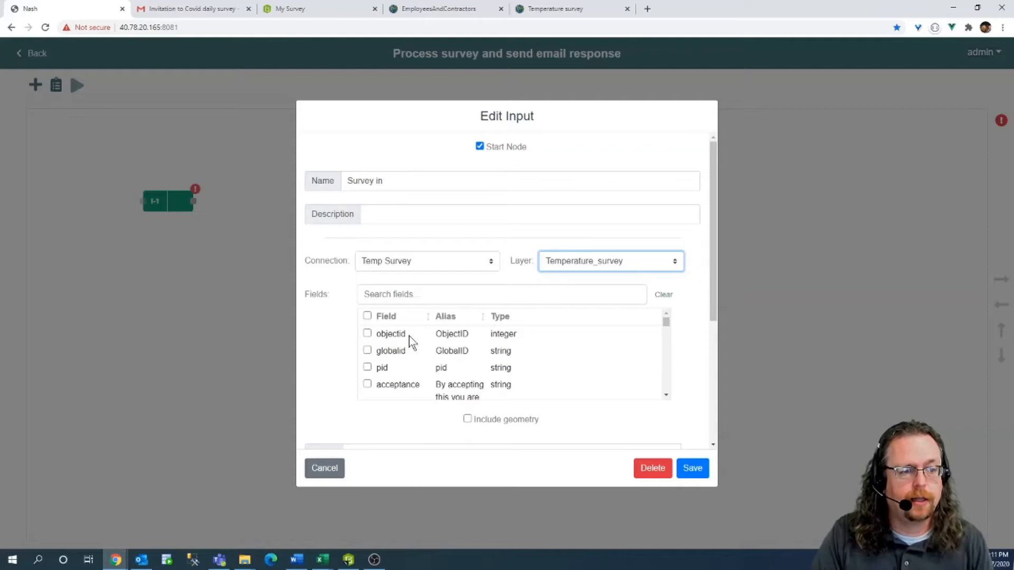
Tick the objectid, pid, acceptance, temp and temp100 output fields.
{"action": "left_click", "coordinate": [367, 333]}
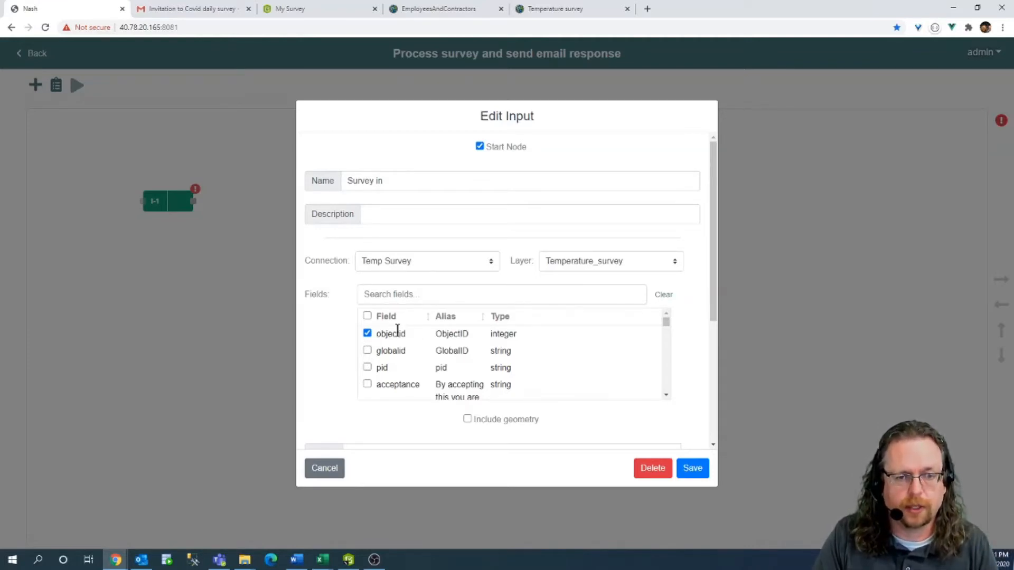
{"action": "left_click", "coordinate": [367, 367]}
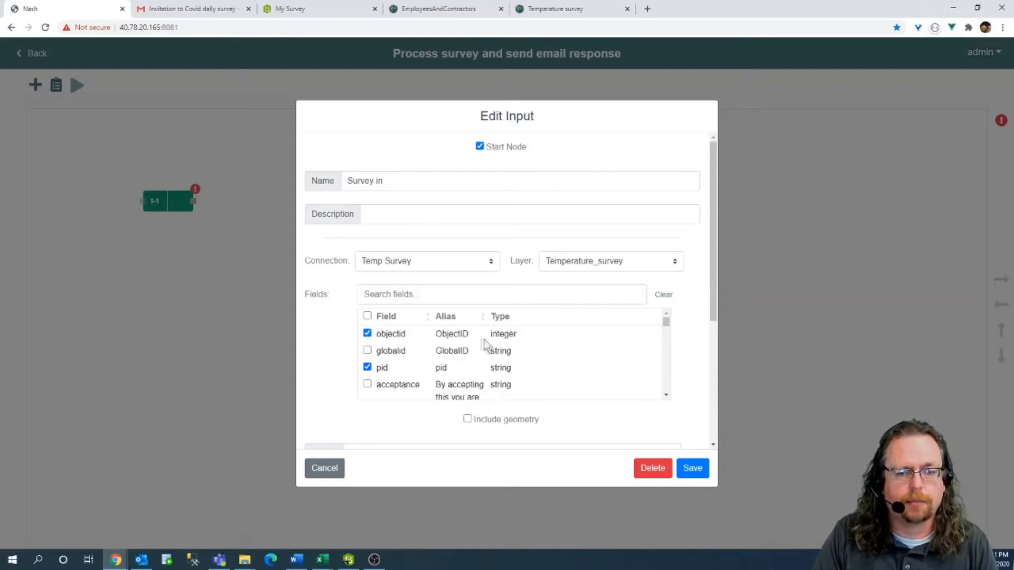
{"action": "scroll", "coordinate": [486, 345], "scroll_direction": "down", "scroll_amount": 1}
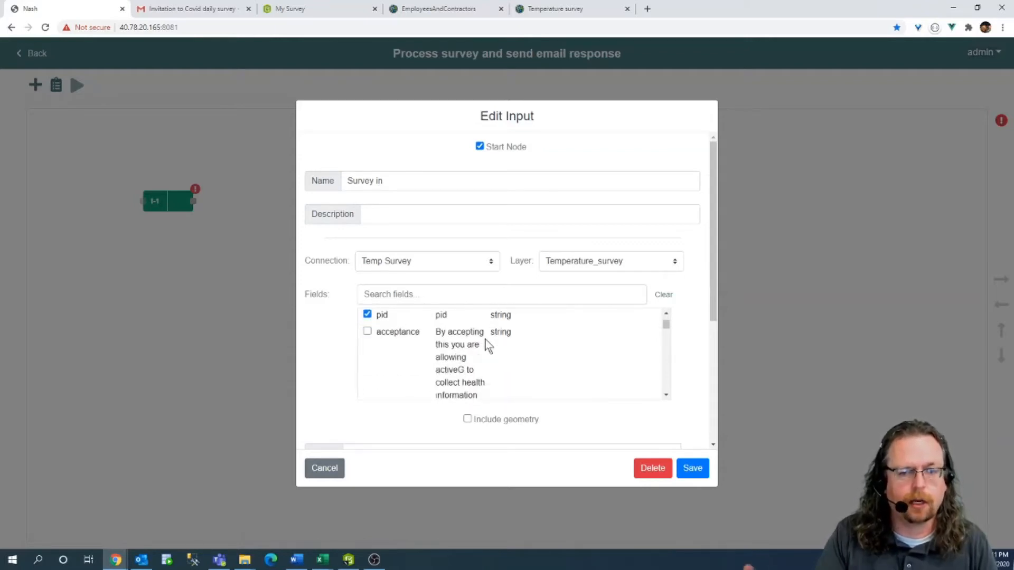
{"action": "left_click", "coordinate": [366, 331]}
{"action": "scroll", "coordinate": [413, 335], "scroll_direction": "down", "scroll_amount": 5}
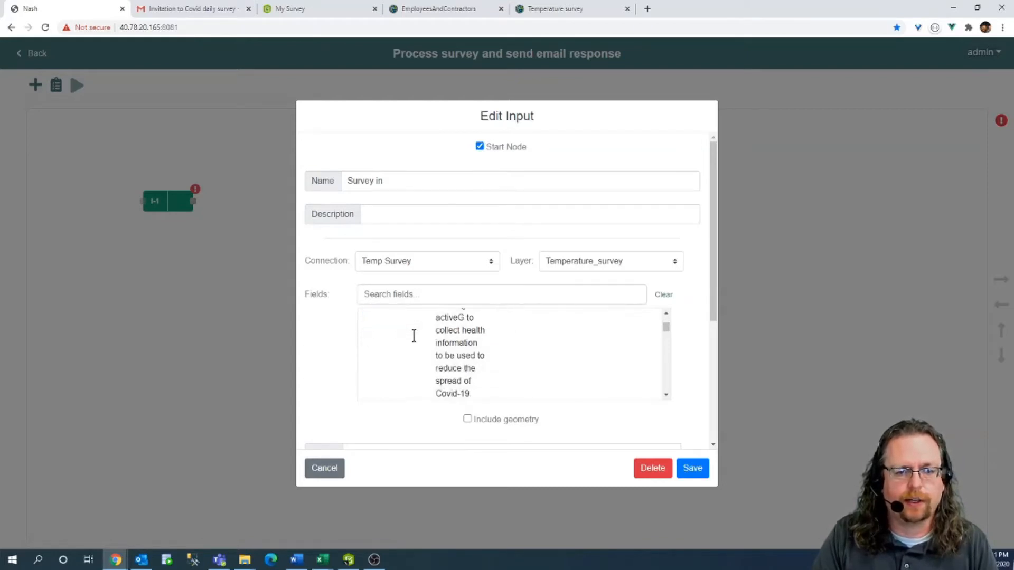
{"action": "scroll", "coordinate": [421, 339], "scroll_direction": "up", "scroll_amount": 1}
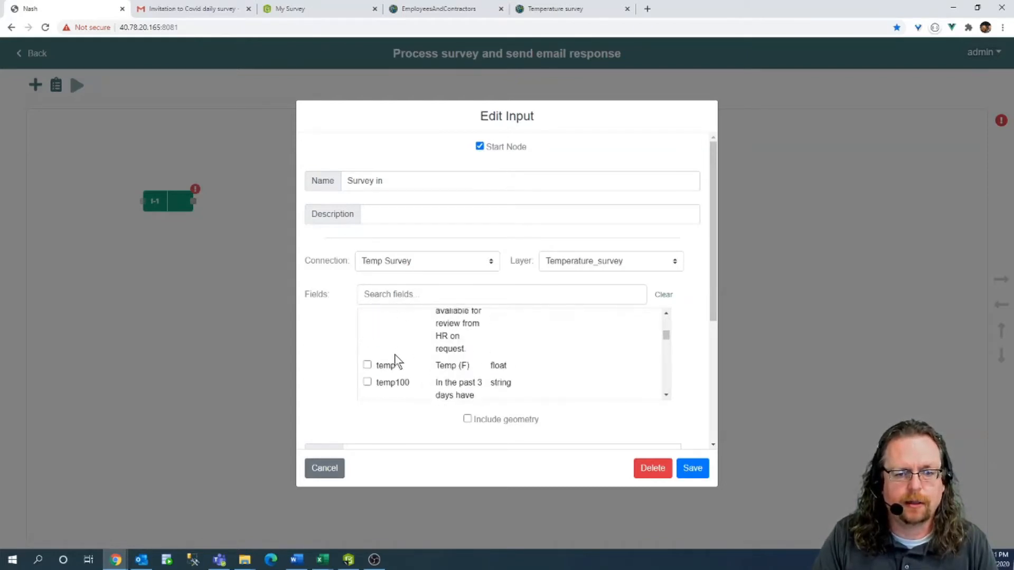
{"action": "left_click", "coordinate": [367, 366]}
{"action": "left_click", "coordinate": [368, 383]}
Tick the exposure field and scroll down to the Where box.
{"action": "scroll", "coordinate": [423, 349], "scroll_direction": "down", "scroll_amount": 5}
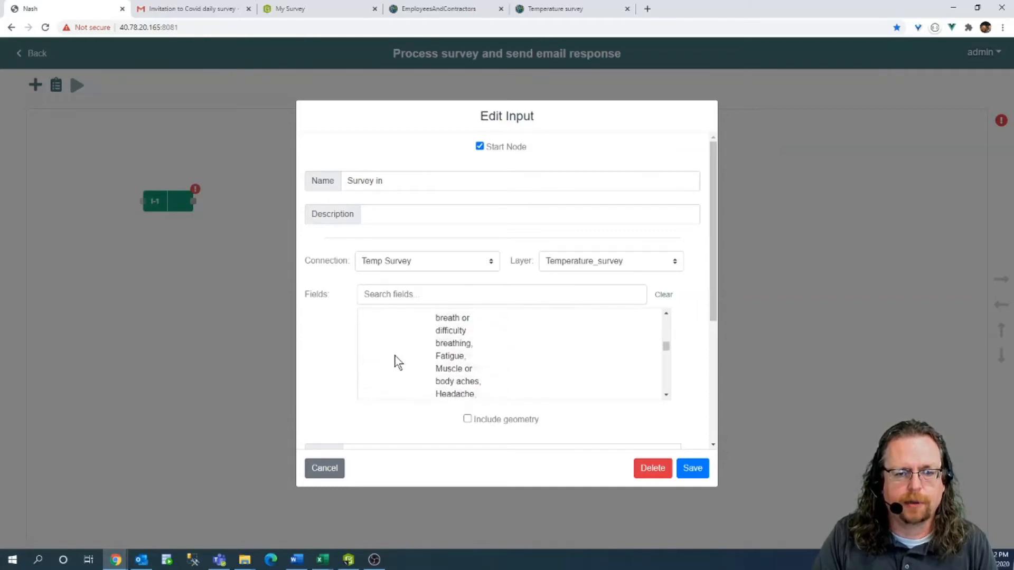
{"action": "scroll", "coordinate": [393, 356], "scroll_direction": "down", "scroll_amount": 2}
{"action": "left_click", "coordinate": [366, 331]}
{"action": "scroll", "coordinate": [391, 335], "scroll_direction": "down", "scroll_amount": 3}
{"action": "scroll", "coordinate": [391, 338], "scroll_direction": "down", "scroll_amount": 5}
{"action": "scroll", "coordinate": [389, 346], "scroll_direction": "down", "scroll_amount": 4}
{"action": "scroll", "coordinate": [429, 351], "scroll_direction": "down", "scroll_amount": 5}
{"action": "scroll", "coordinate": [384, 346], "scroll_direction": "down", "scroll_amount": 2}
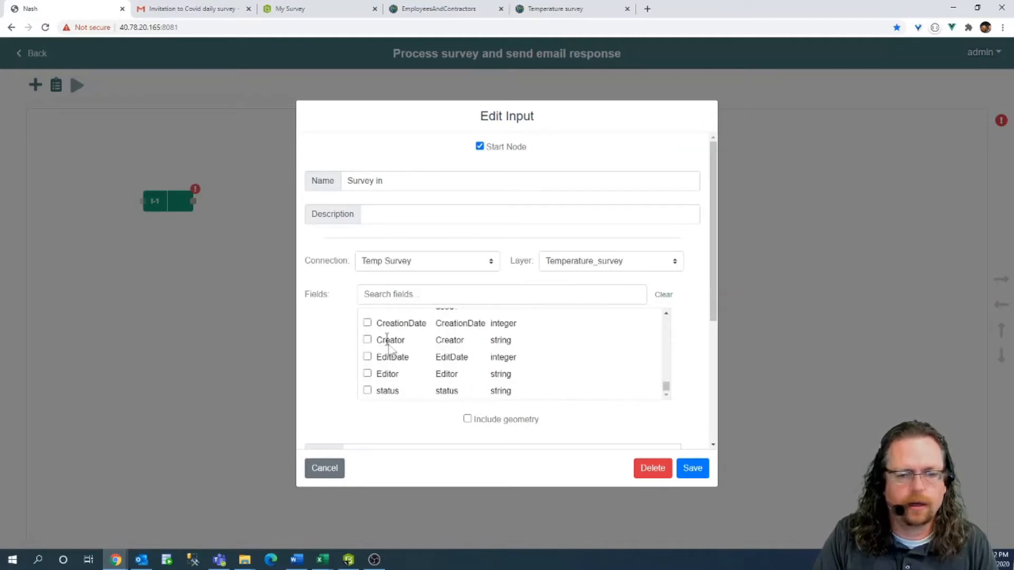
{"action": "scroll", "coordinate": [368, 390], "scroll_direction": "down", "scroll_amount": 1}
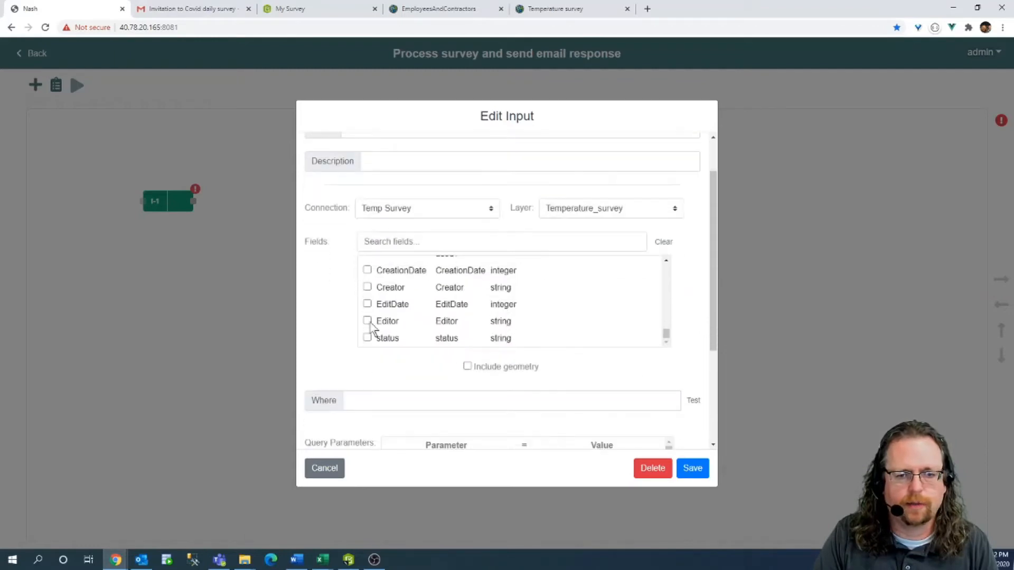
Enter the where clause 1=1 and test it.
{"action": "left_click", "coordinate": [563, 404]}
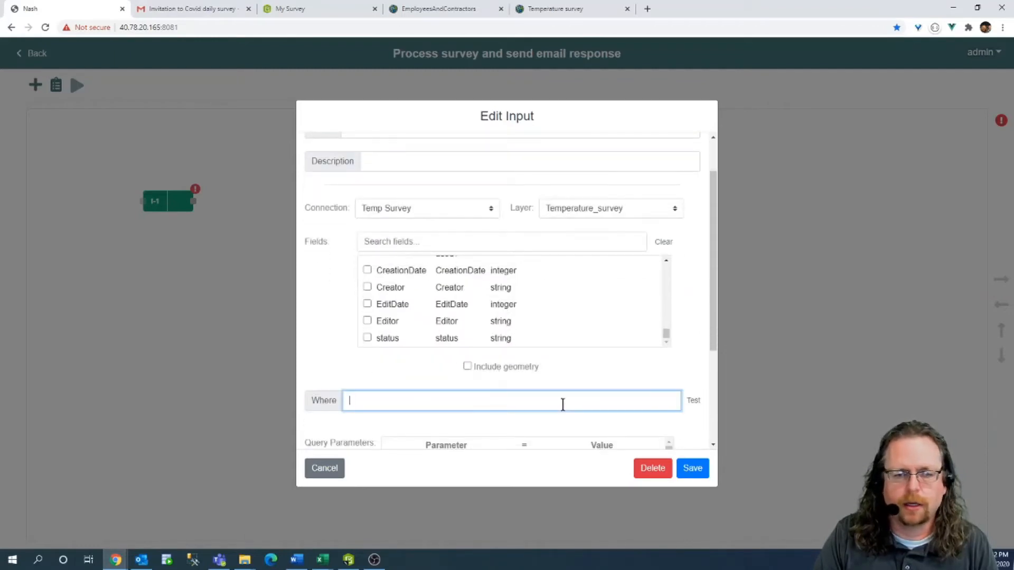
{"action": "type", "text": "1=1"}
{"action": "left_click", "coordinate": [695, 403]}
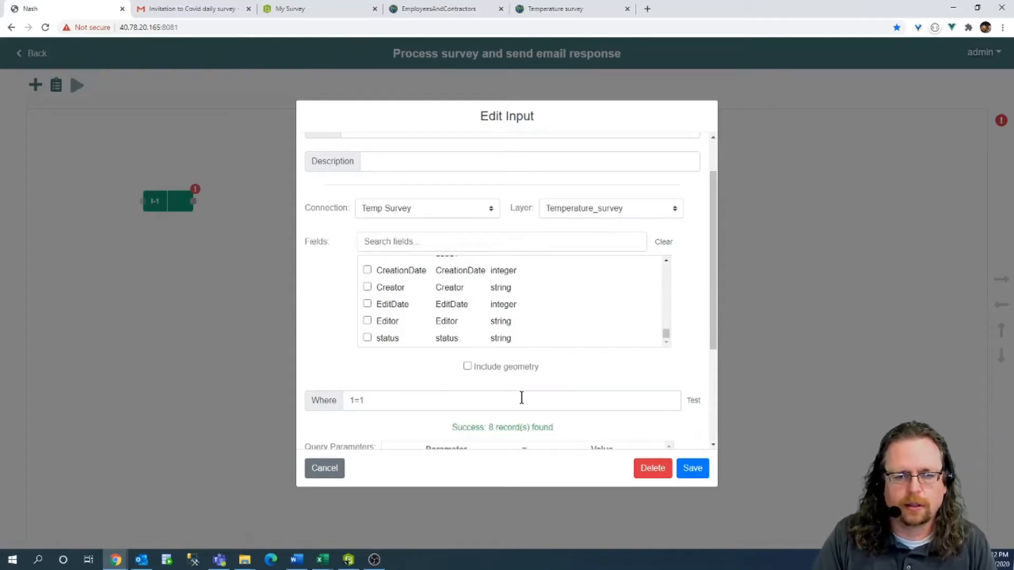
Change the where clause to 'status is null' and test it, returning 1 record.
{"action": "left_click", "coordinate": [396, 405]}
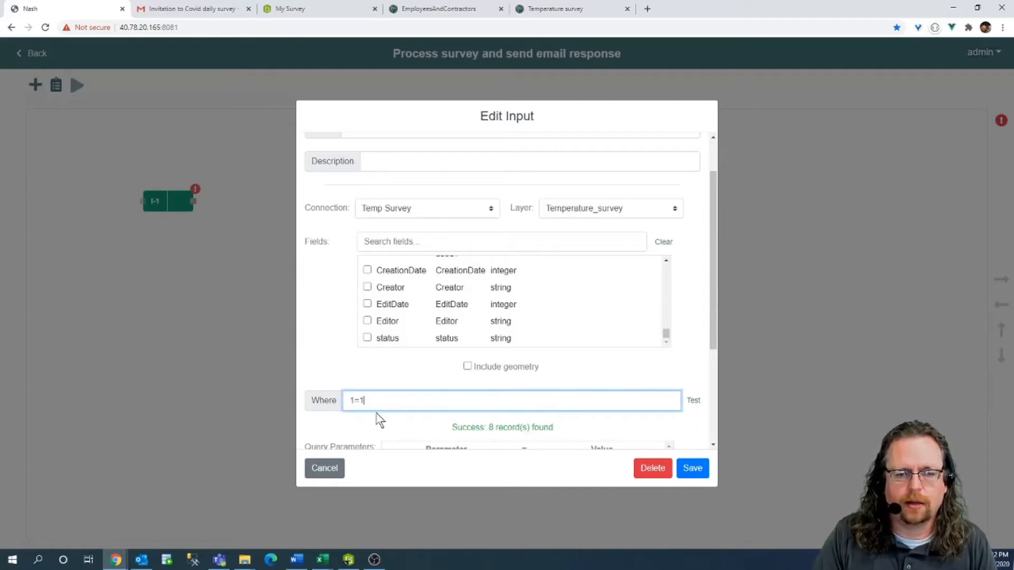
{"action": "double_click", "coordinate": [389, 337]}
{"action": "key", "text": "ctrl+c"}
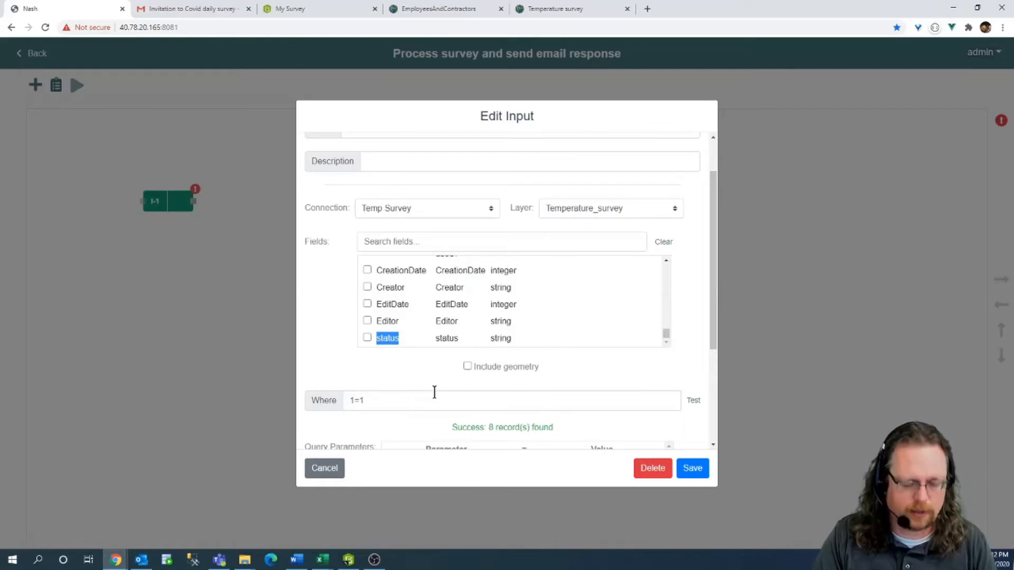
{"action": "left_click_drag", "start_coordinate": [388, 401], "coordinate": [300, 400]}
{"action": "key", "text": "ctrl+v"}
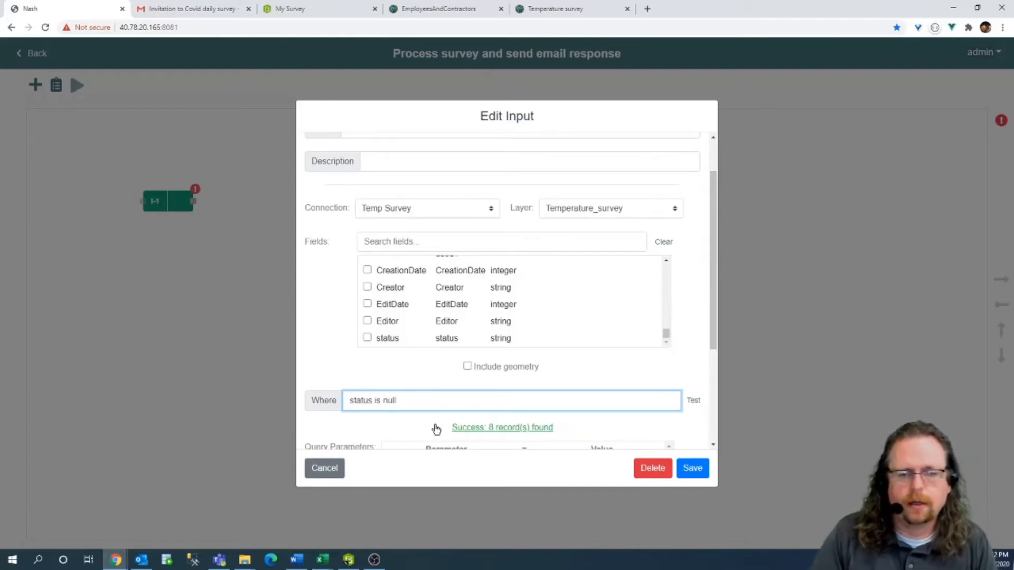
{"action": "left_click", "coordinate": [694, 402]}
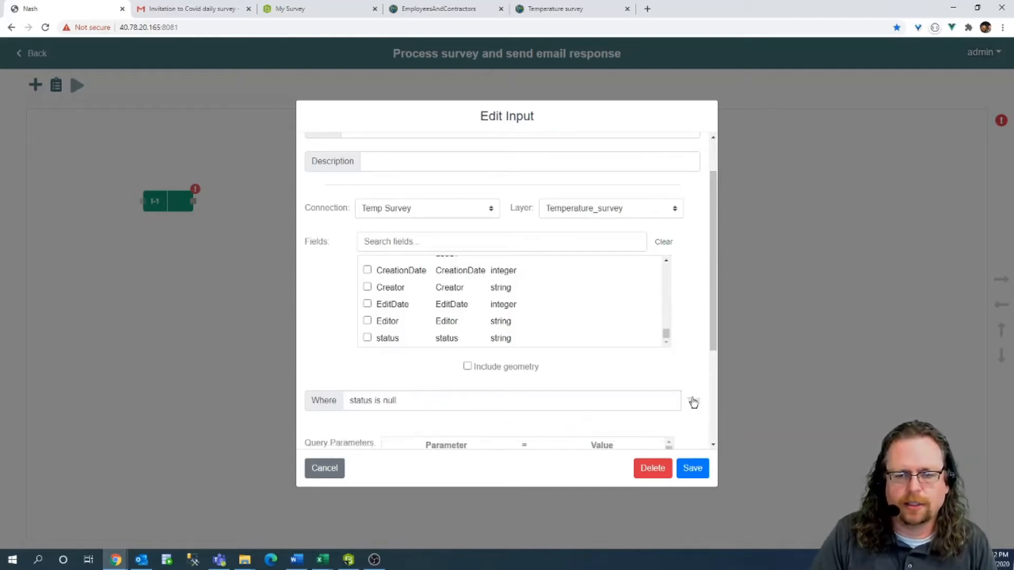
{"action": "left_click", "coordinate": [693, 402]}
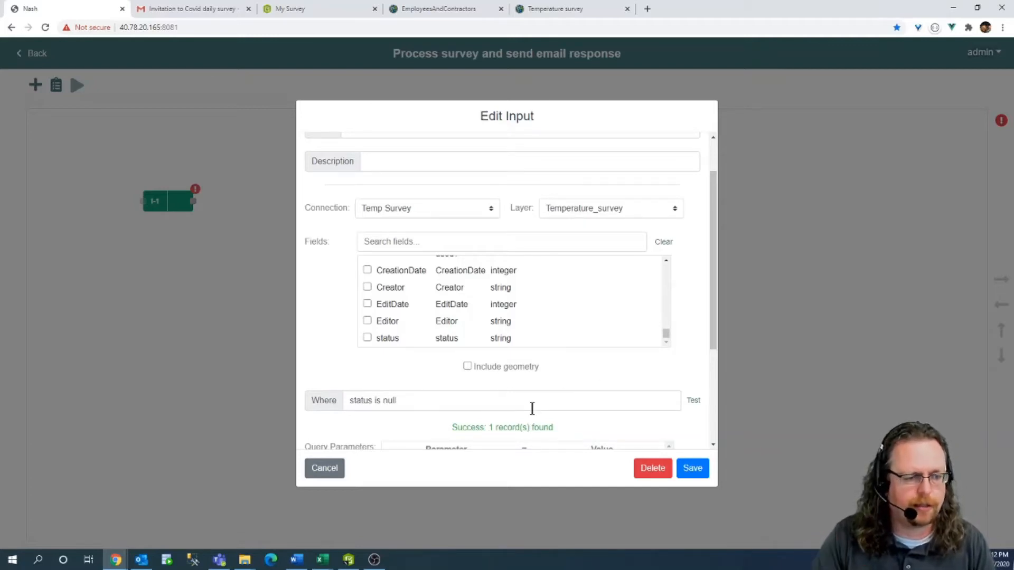
Inspect the matched record's temp100, globalid and pid values.
{"action": "left_click", "coordinate": [548, 433]}
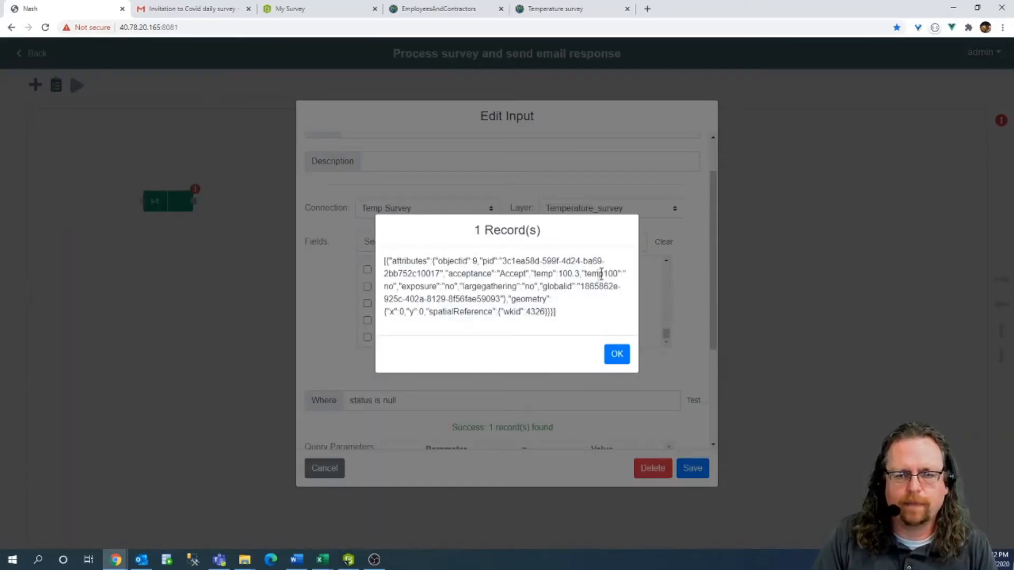
{"action": "mouse_move", "coordinate": [607, 273]}
{"action": "left_mouse_down"}
{"action": "mouse_move", "coordinate": [617, 273]}
{"action": "mouse_move", "coordinate": [579, 275]}
{"action": "mouse_move", "coordinate": [603, 286]}
{"action": "left_mouse_up"}
{"action": "left_click", "coordinate": [496, 293]}
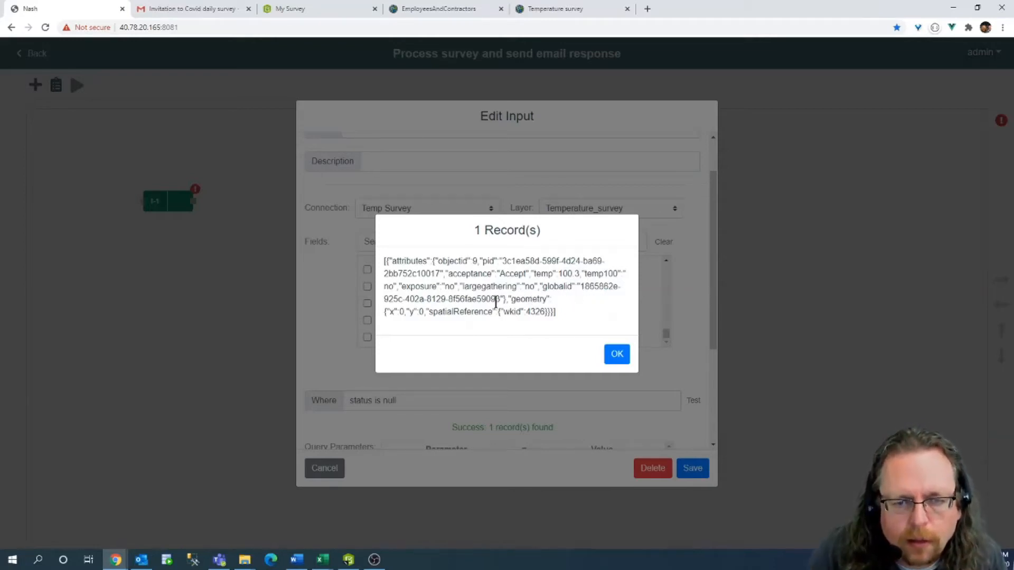
{"action": "left_click_drag", "start_coordinate": [481, 298], "coordinate": [478, 298]}
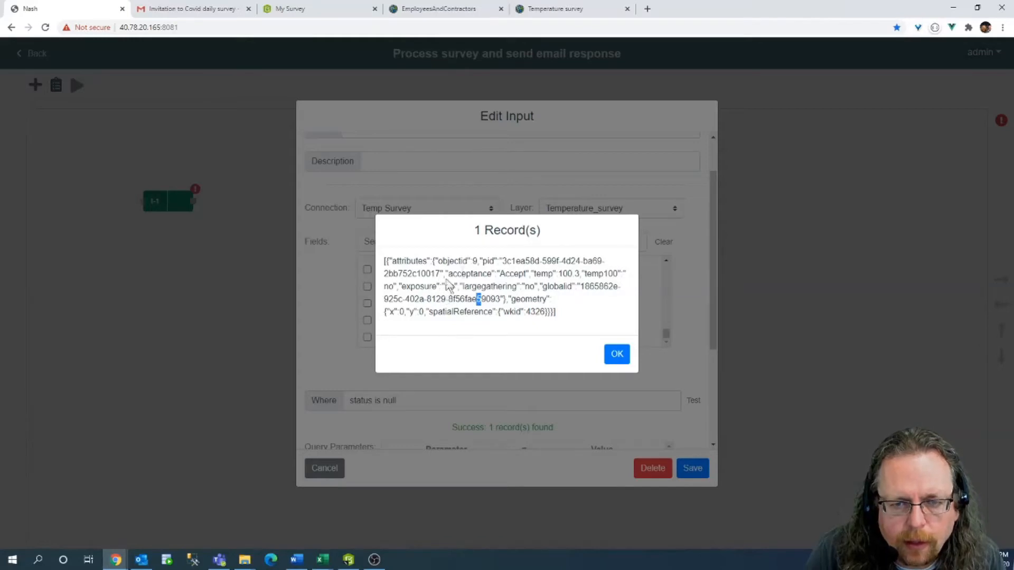
{"action": "left_click_drag", "start_coordinate": [502, 260], "coordinate": [575, 261]}
{"action": "left_click", "coordinate": [502, 314]}
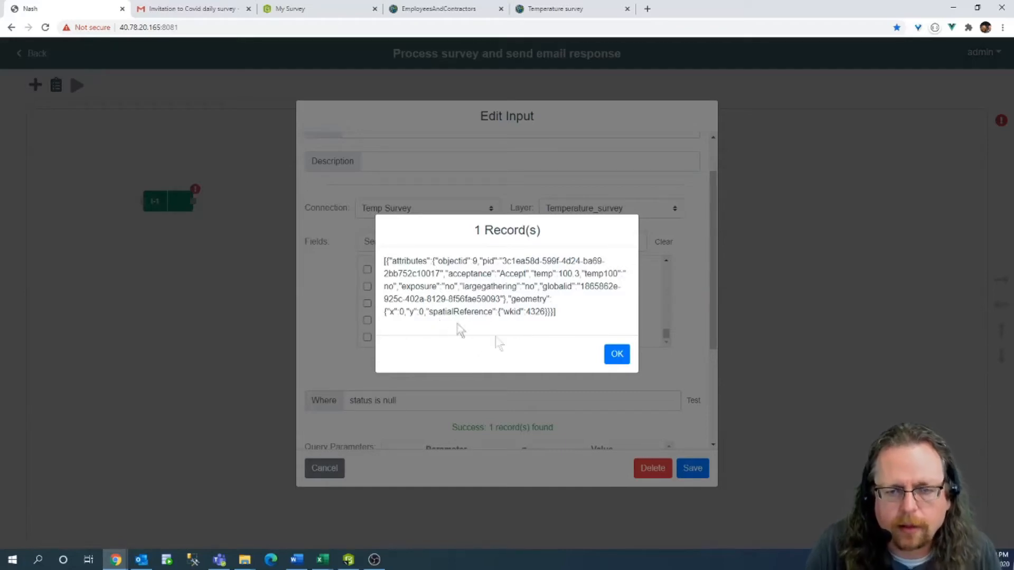
Close the test result and save the Survey in node.
{"action": "left_click", "coordinate": [616, 354]}
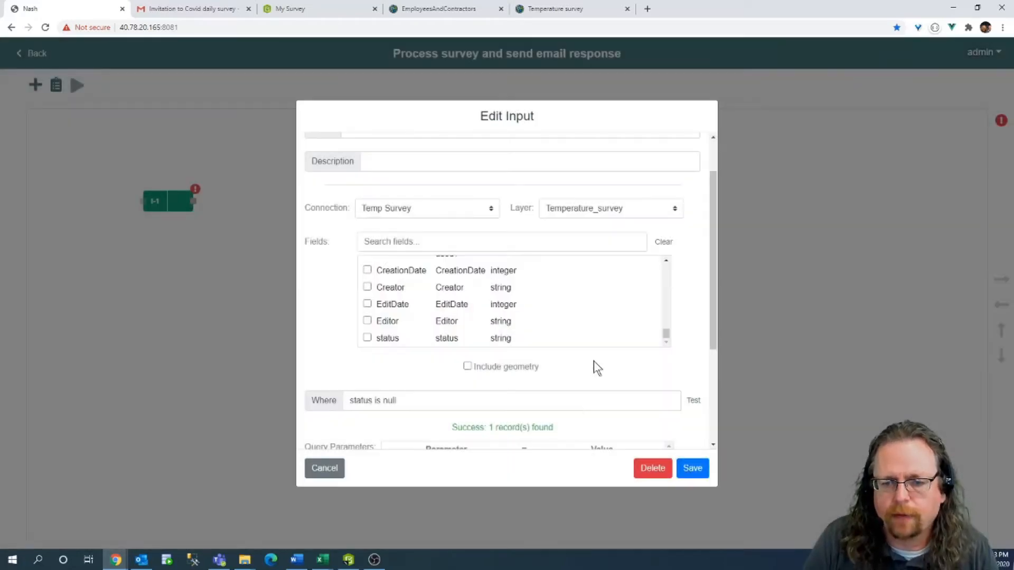
{"action": "scroll", "coordinate": [580, 359], "scroll_direction": "down", "scroll_amount": 3}
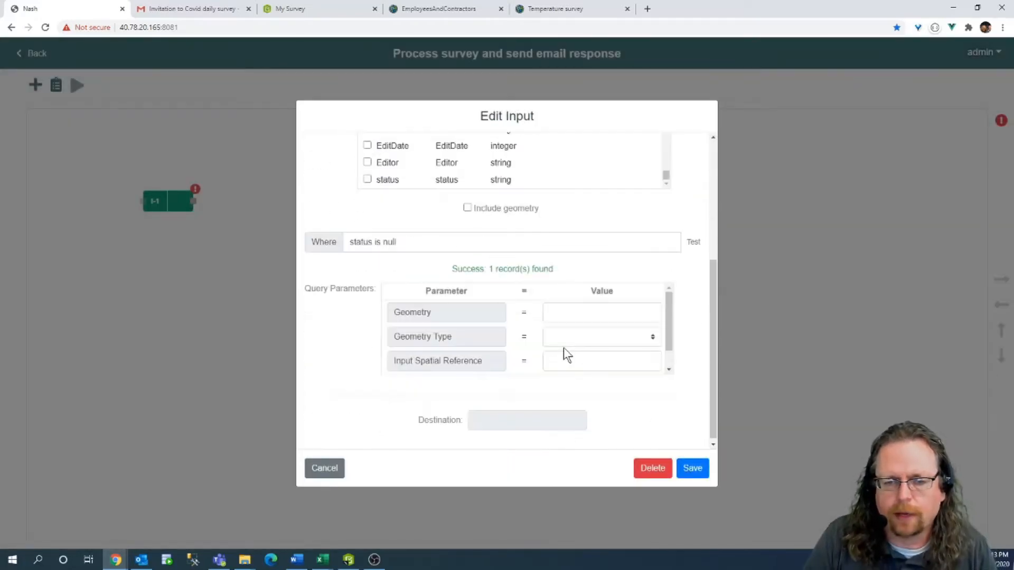
{"action": "left_click", "coordinate": [696, 473]}
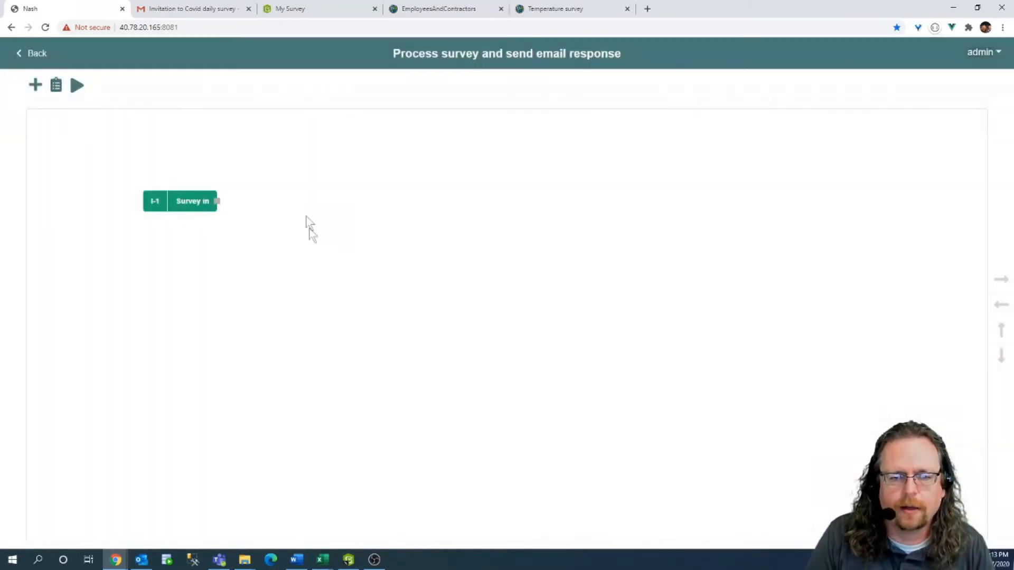
Add an Output node at the far right of the canvas and open its settings.
{"action": "left_click", "coordinate": [35, 84]}
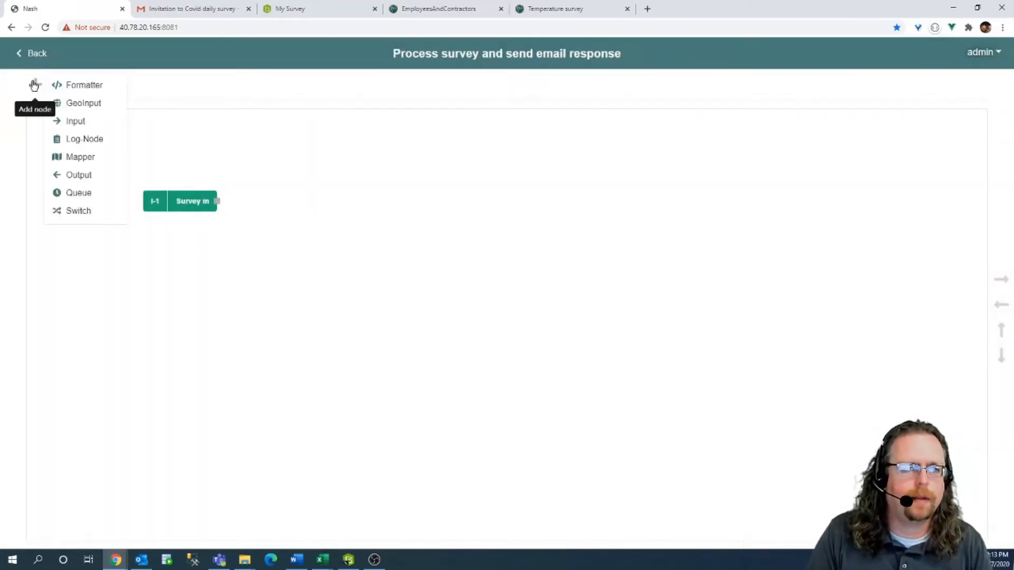
{"action": "left_click", "coordinate": [87, 184]}
{"action": "left_click_drag", "start_coordinate": [67, 147], "coordinate": [715, 201]}
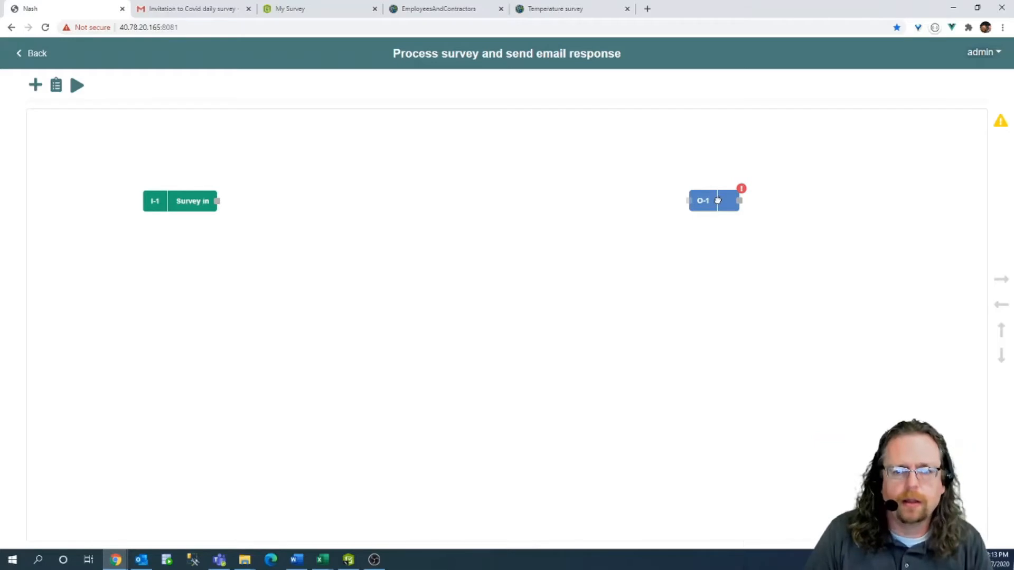
{"action": "double_click", "coordinate": [721, 207]}
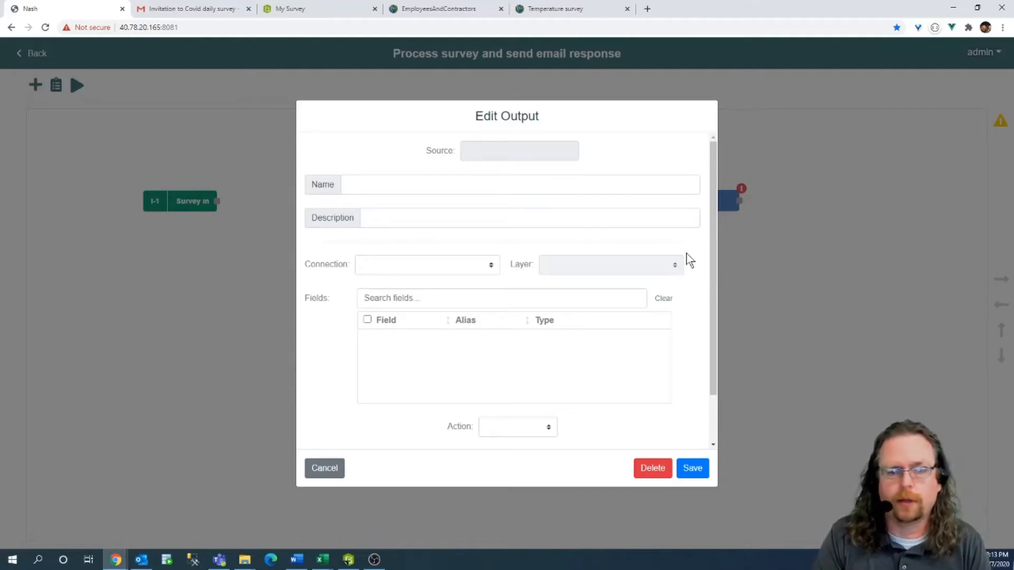
Set the output connection to HR email with type Message.
{"action": "left_click", "coordinate": [443, 267]}
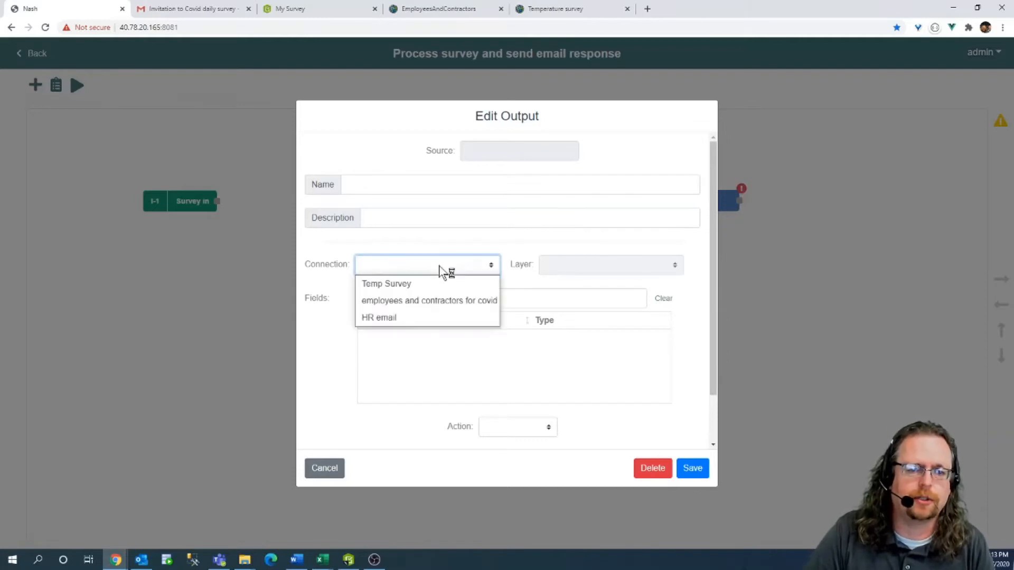
{"action": "left_click", "coordinate": [394, 318]}
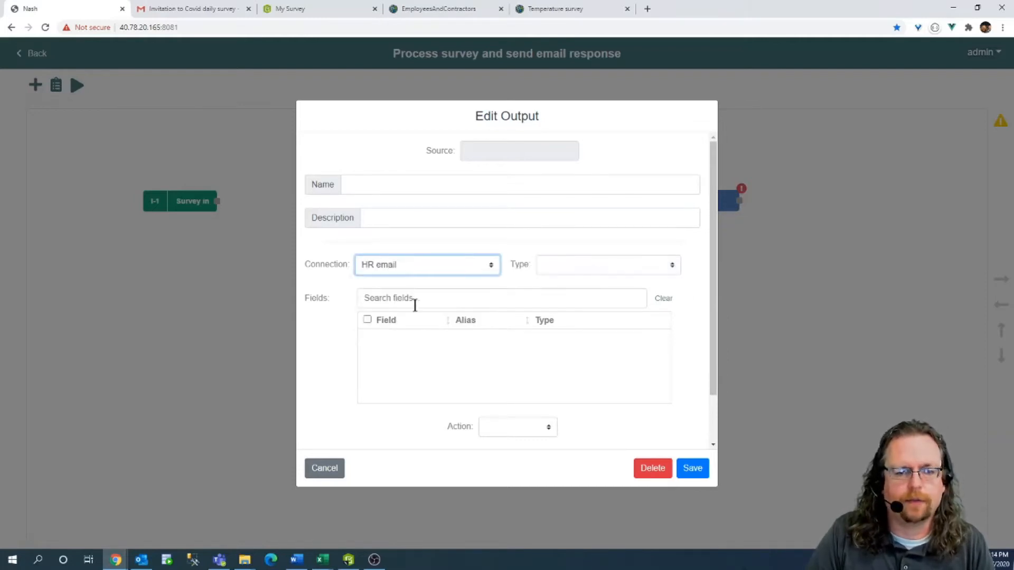
{"action": "left_click", "coordinate": [600, 264]}
{"action": "left_click", "coordinate": [594, 282]}
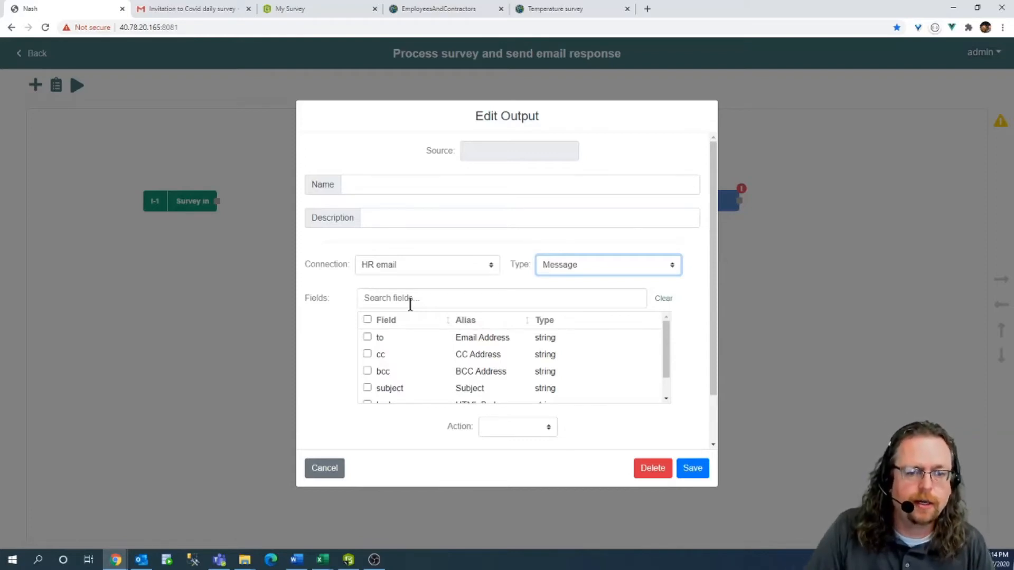
Include the to, subject and body fields, set the action to Send, and save.
{"action": "left_click", "coordinate": [367, 336]}
{"action": "scroll", "coordinate": [391, 339], "scroll_direction": "down", "scroll_amount": 1}
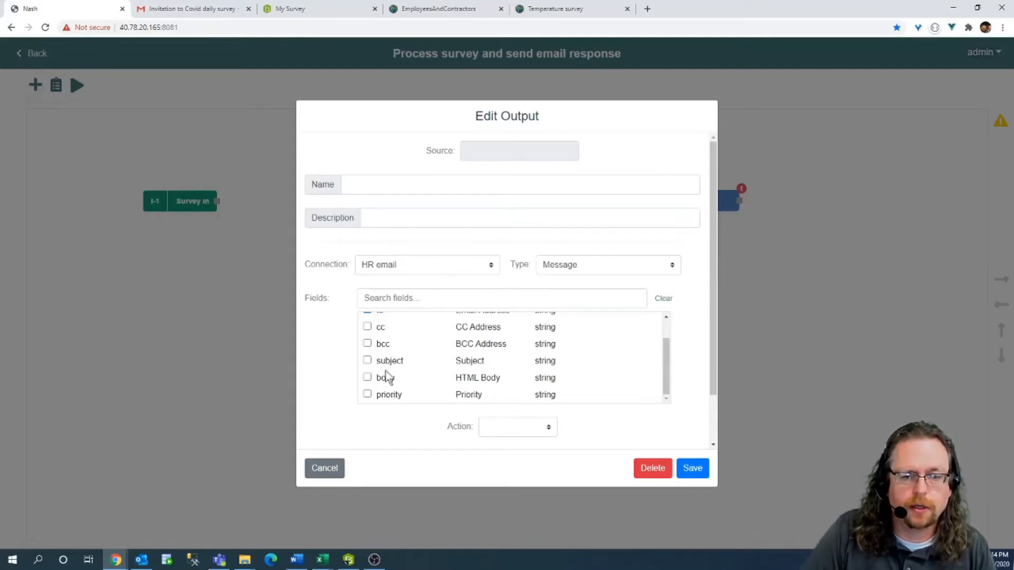
{"action": "left_click", "coordinate": [367, 360]}
{"action": "left_click", "coordinate": [367, 378]}
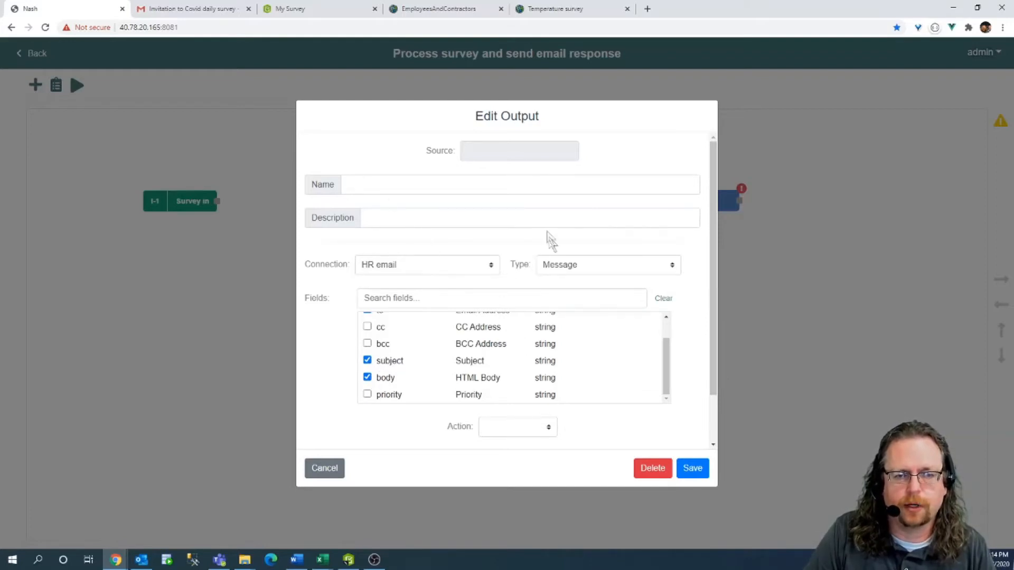
{"action": "scroll", "coordinate": [602, 264], "scroll_direction": "down", "scroll_amount": 1}
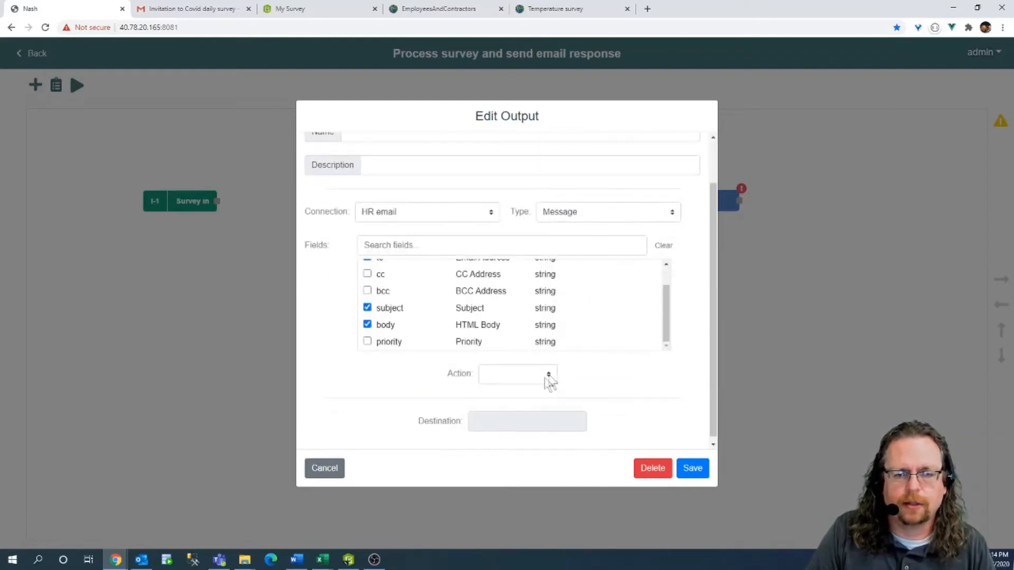
{"action": "left_click", "coordinate": [552, 373]}
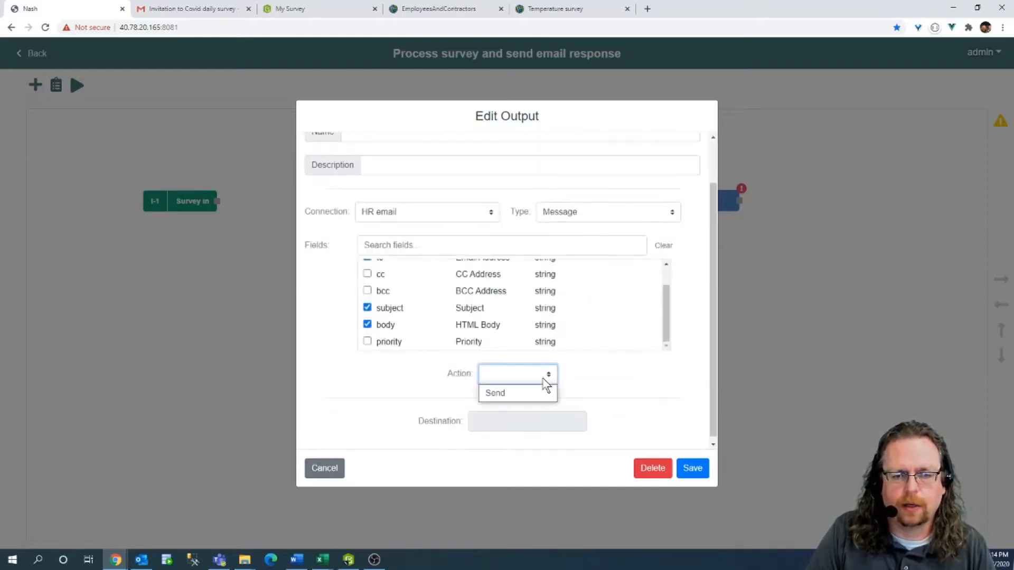
{"action": "left_click", "coordinate": [510, 393]}
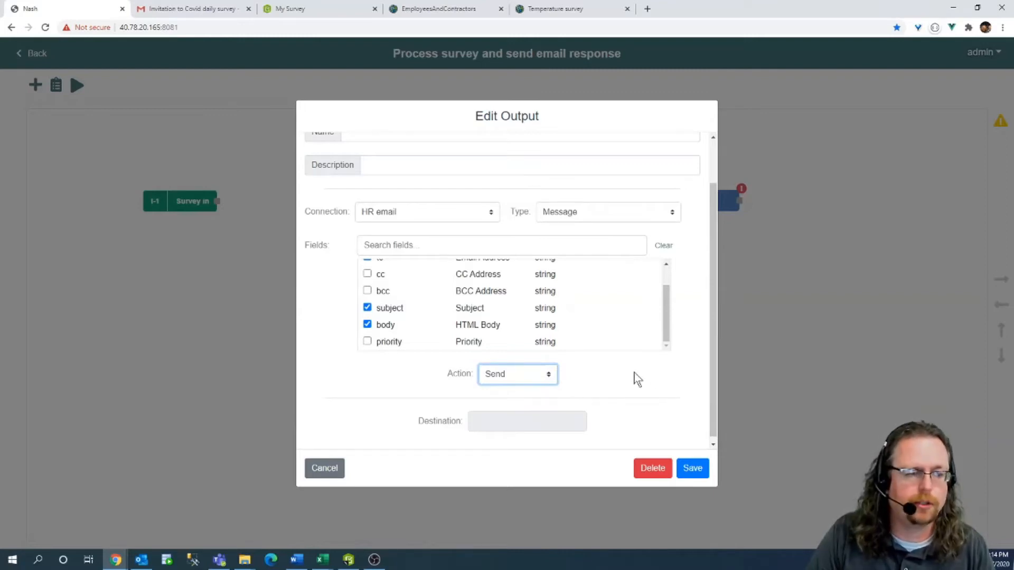
{"action": "left_click", "coordinate": [694, 469]}
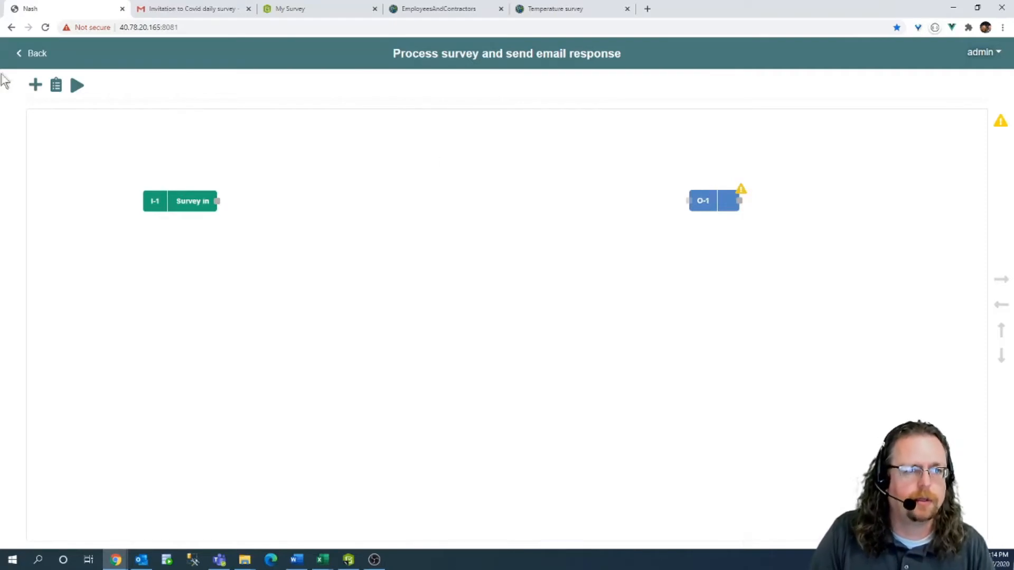
Add input node I-2 beside Survey in and link Survey in to it.
{"action": "left_click", "coordinate": [37, 85]}
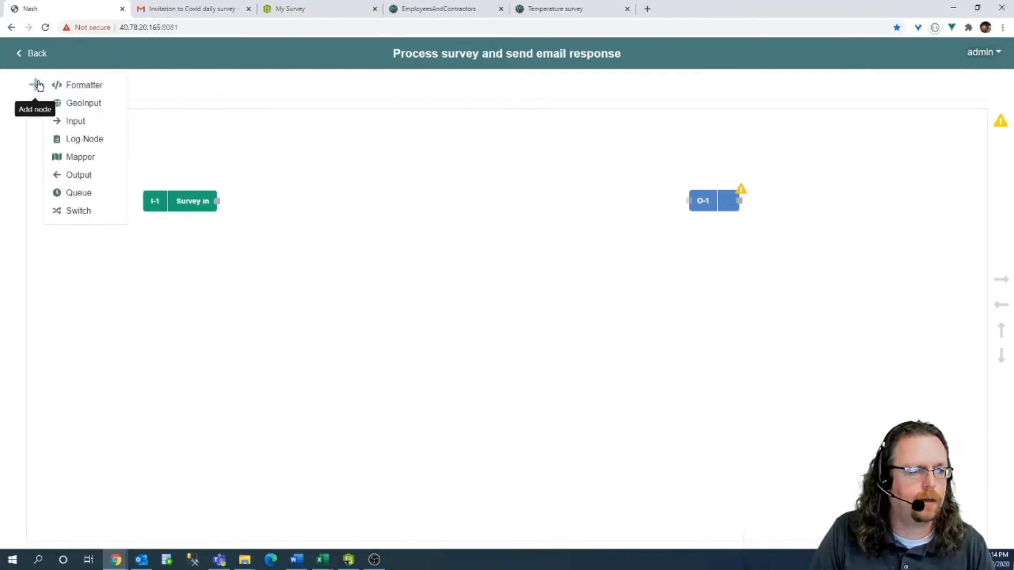
{"action": "left_click", "coordinate": [82, 126]}
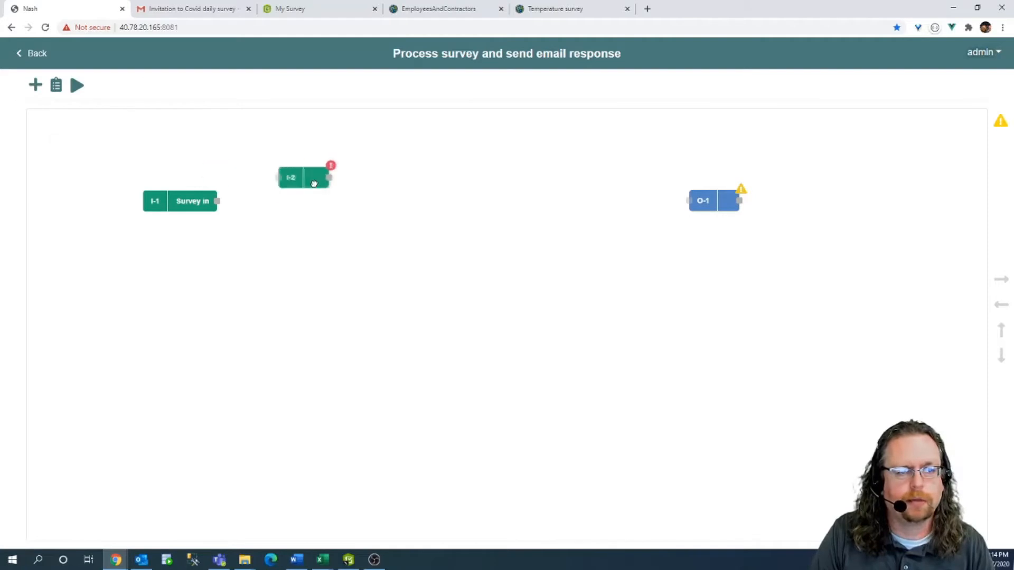
{"action": "left_click", "coordinate": [300, 206]}
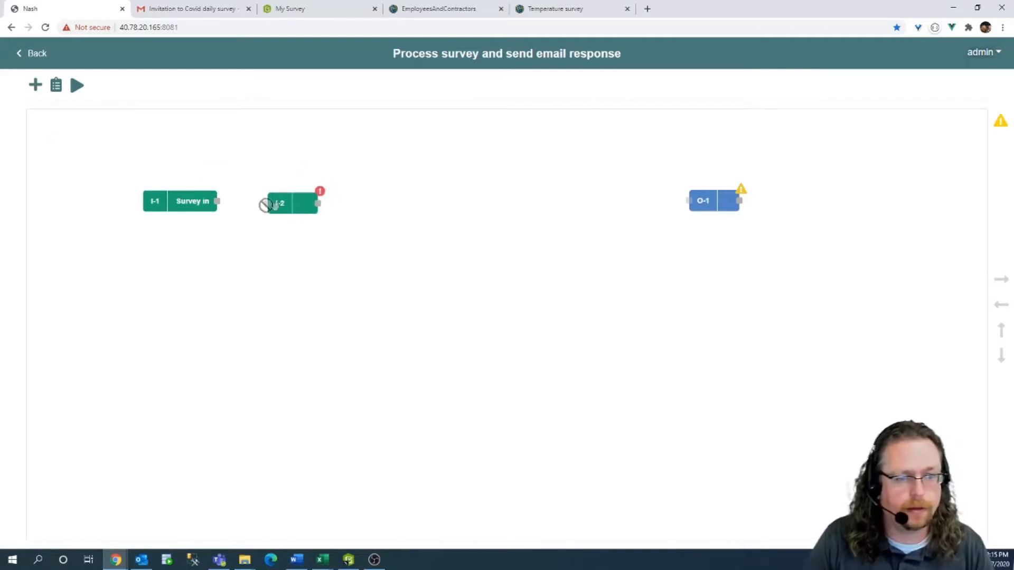
{"action": "left_click_drag", "start_coordinate": [217, 201], "coordinate": [265, 204]}
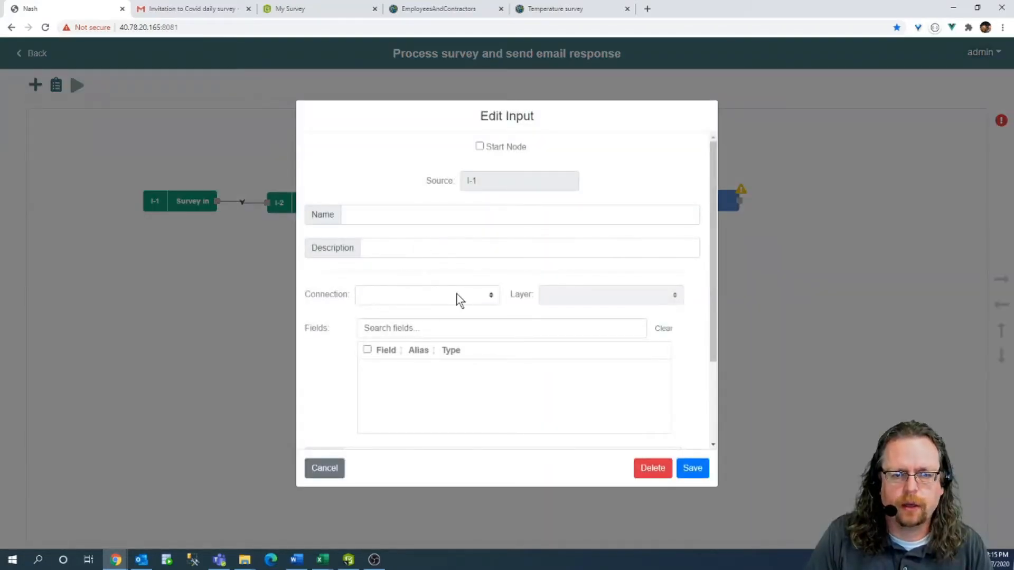
Point input I-2 at the employees and contractors for covid connection and its EmployeesAndContractors layer.
{"action": "left_click", "coordinate": [458, 300]}
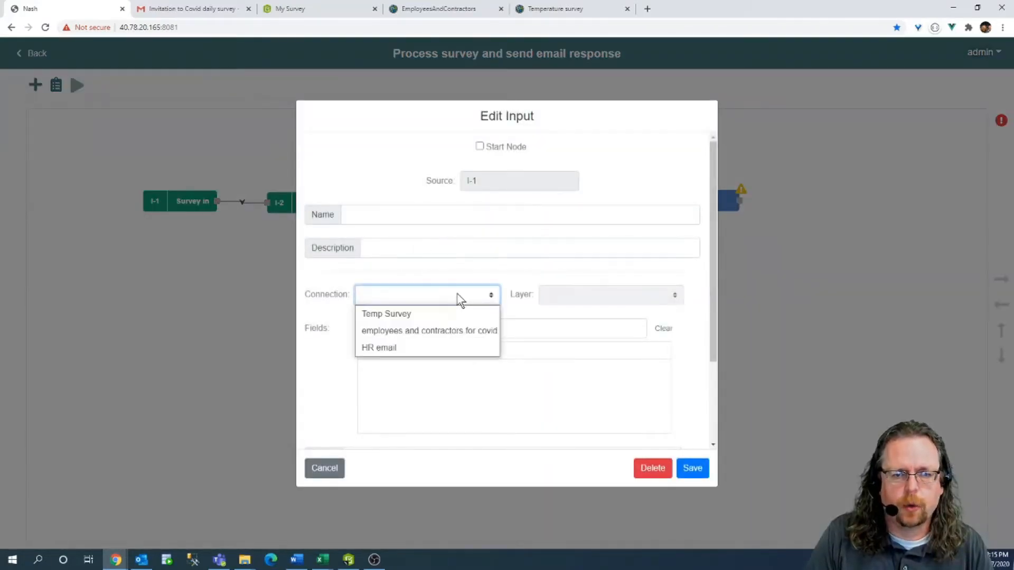
{"action": "left_click", "coordinate": [421, 331]}
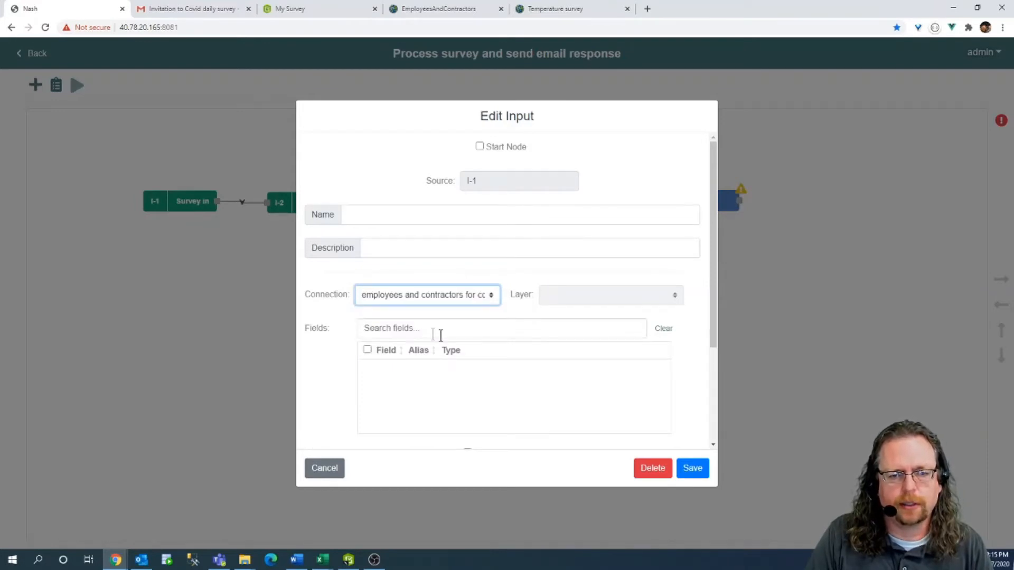
{"action": "left_click", "coordinate": [670, 296]}
{"action": "left_click", "coordinate": [612, 314]}
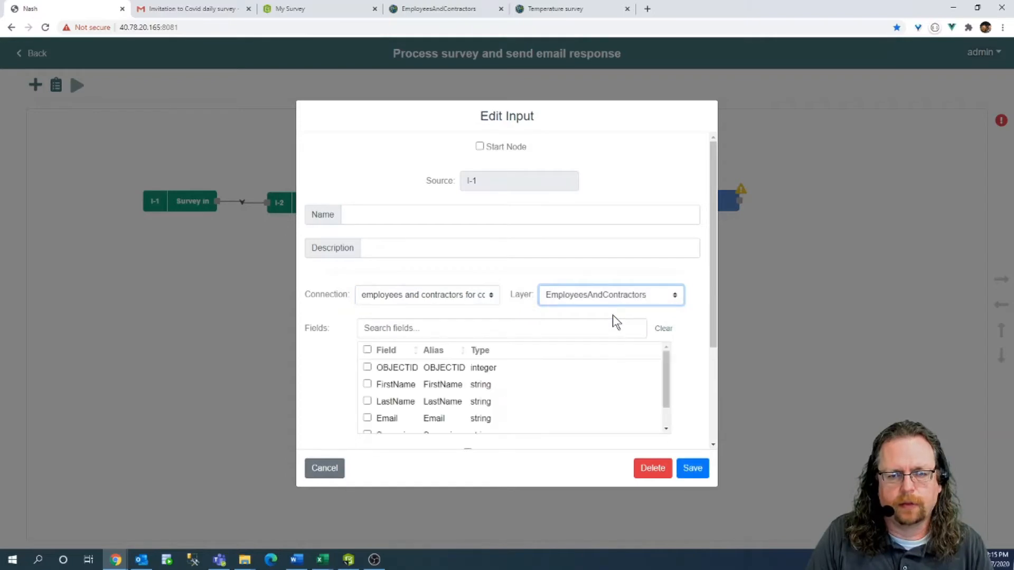
Tick the FirstName, LastName, Email, Supervisor and GlobalID fields for I-2.
{"action": "scroll", "coordinate": [560, 259], "scroll_direction": "down", "scroll_amount": 1}
{"action": "left_click", "coordinate": [367, 331]}
{"action": "left_click", "coordinate": [367, 348]}
{"action": "left_click", "coordinate": [367, 365]}
{"action": "scroll", "coordinate": [387, 340], "scroll_direction": "down", "scroll_amount": 1}
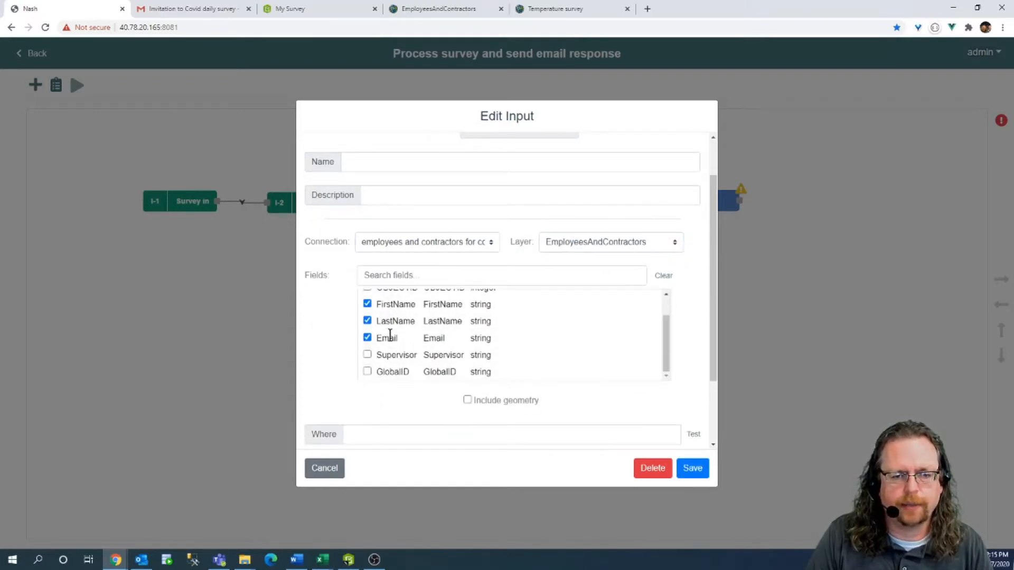
{"action": "left_click", "coordinate": [367, 354]}
{"action": "scroll", "coordinate": [465, 354], "scroll_direction": "down", "scroll_amount": 2}
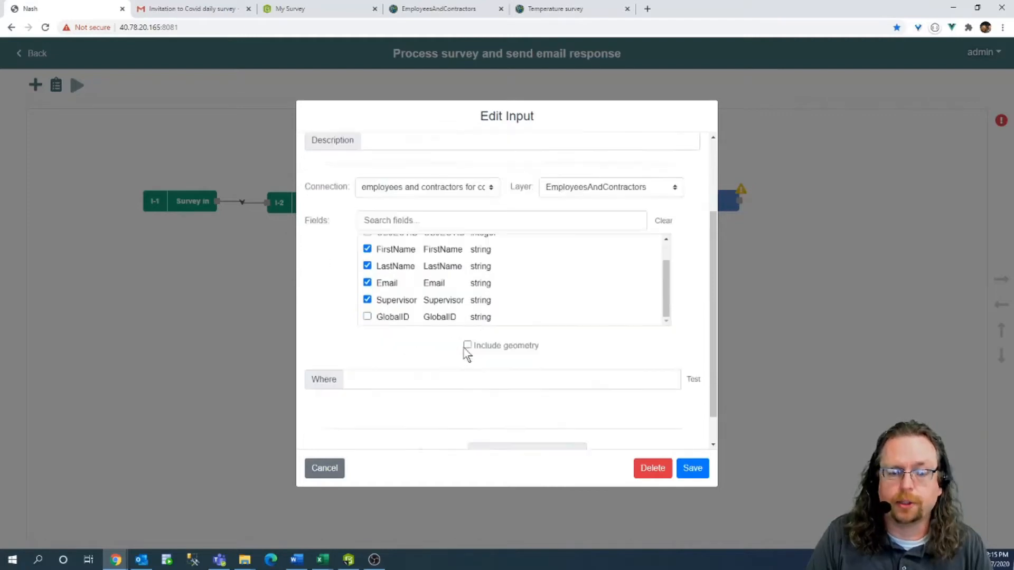
{"action": "scroll", "coordinate": [487, 301], "scroll_direction": "up", "scroll_amount": 5}
{"action": "scroll", "coordinate": [465, 301], "scroll_direction": "up", "scroll_amount": 1}
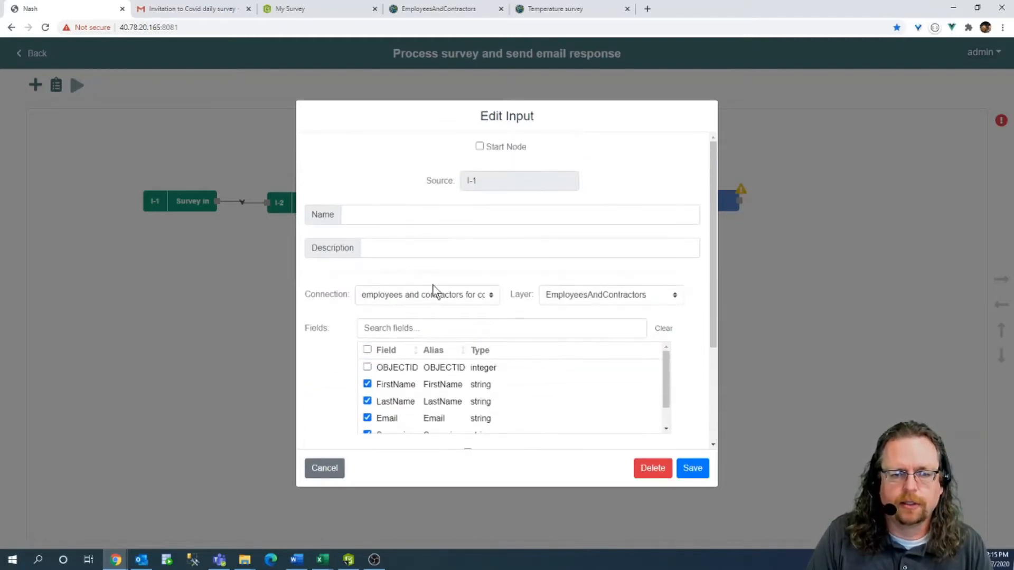
{"action": "scroll", "coordinate": [487, 303], "scroll_direction": "down", "scroll_amount": 2}
{"action": "scroll", "coordinate": [544, 325], "scroll_direction": "down", "scroll_amount": 1}
{"action": "scroll", "coordinate": [548, 324], "scroll_direction": "down", "scroll_amount": 1}
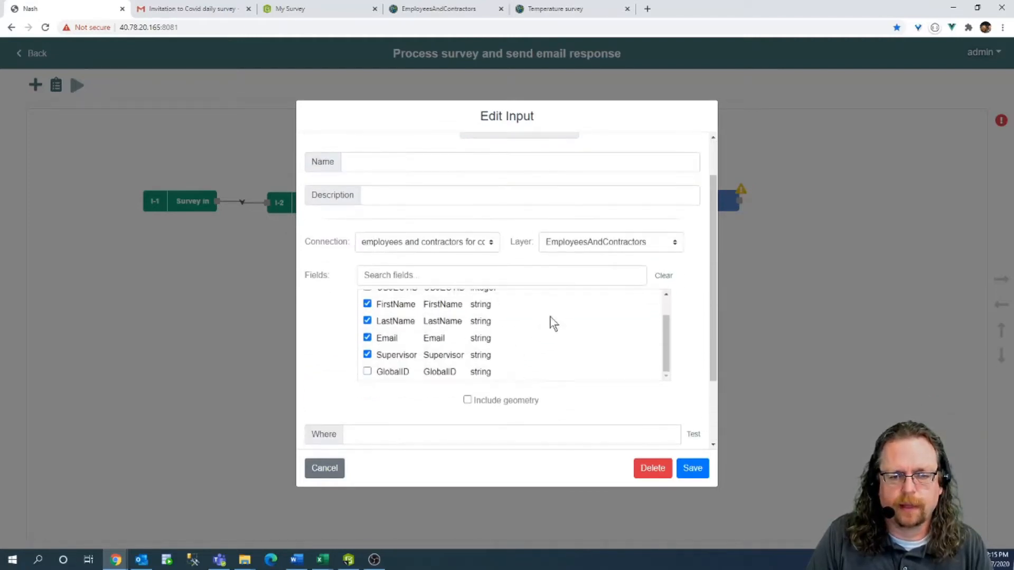
{"action": "scroll", "coordinate": [507, 348], "scroll_direction": "down", "scroll_amount": 1}
{"action": "left_click", "coordinate": [421, 381]}
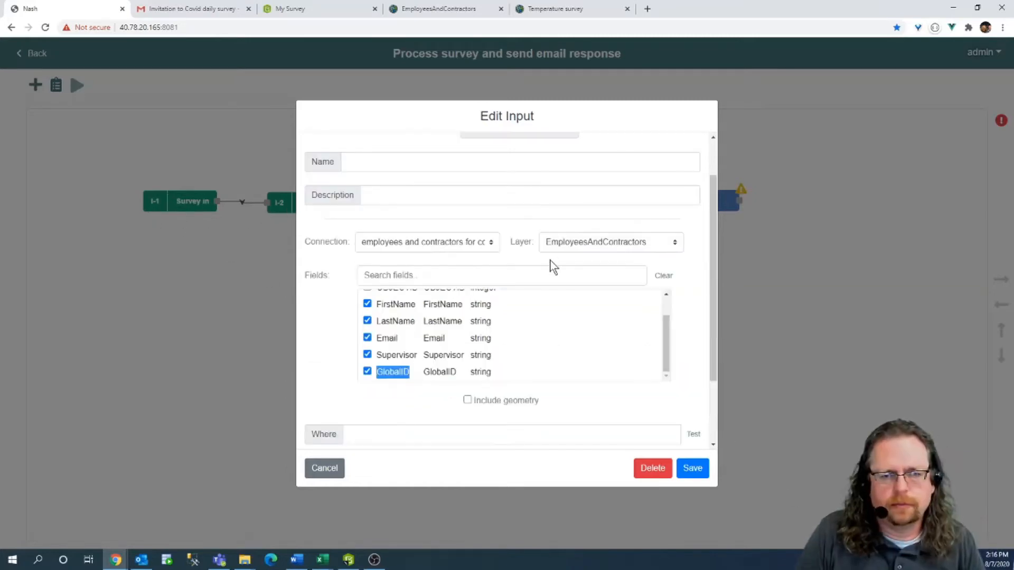
{"action": "left_click", "coordinate": [550, 262]}
{"action": "scroll", "coordinate": [449, 182], "scroll_direction": "up", "scroll_amount": 2}
Name the I-2 input node 'employee information'.
{"action": "left_click", "coordinate": [413, 214]}
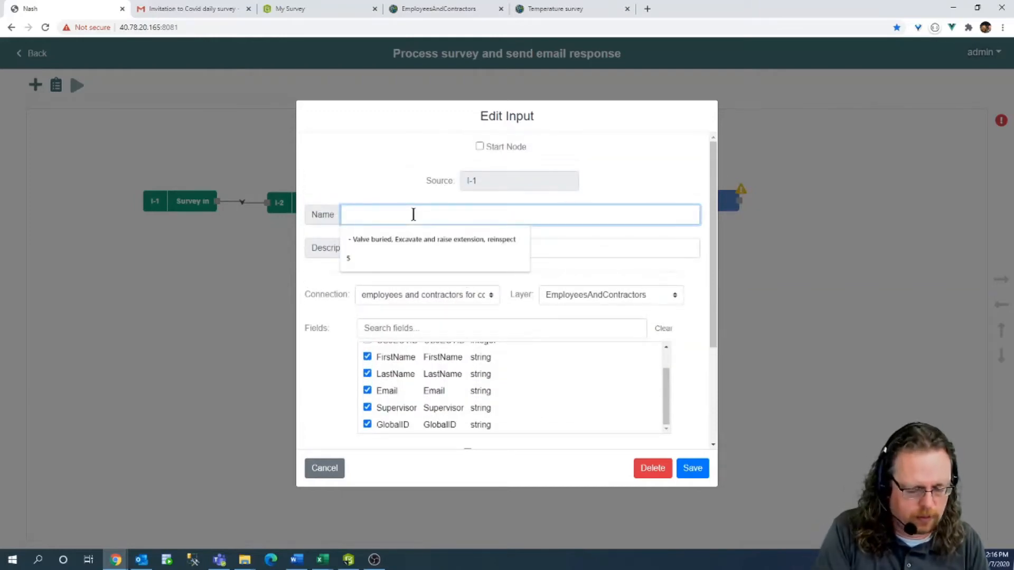
{"action": "type", "text": "empl"}
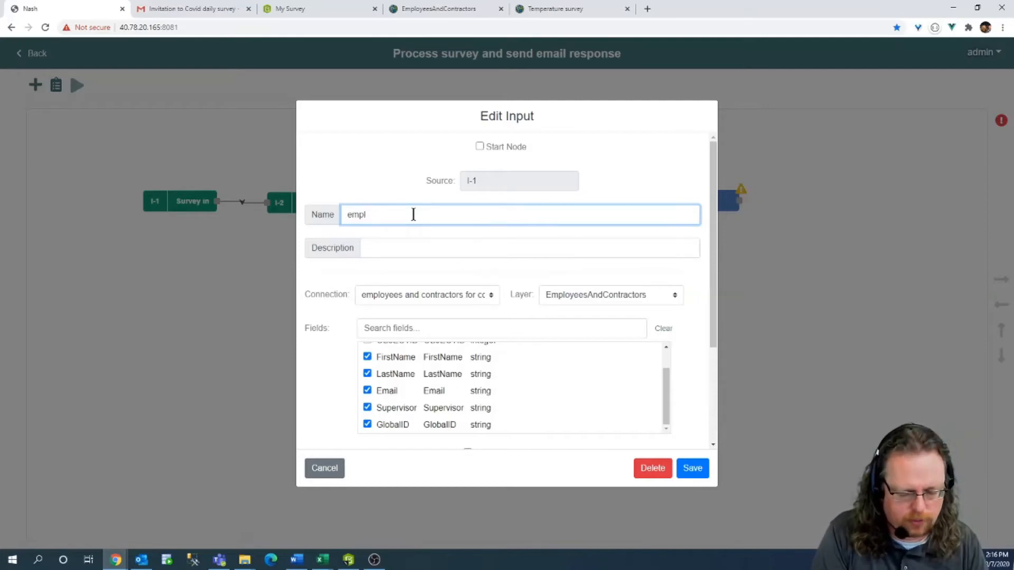
{"action": "type", "text": "o"}
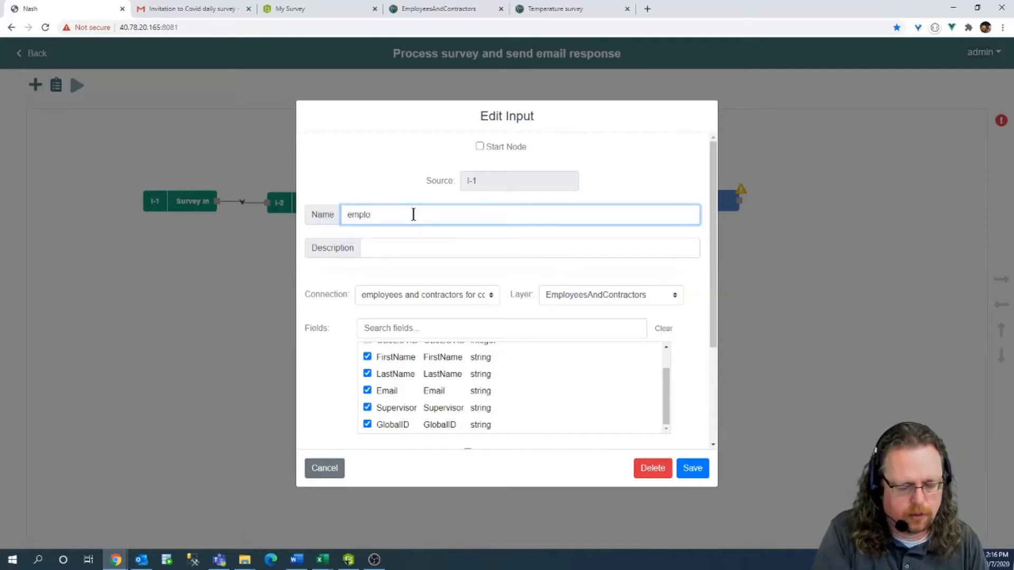
{"action": "type", "text": "yee em"}
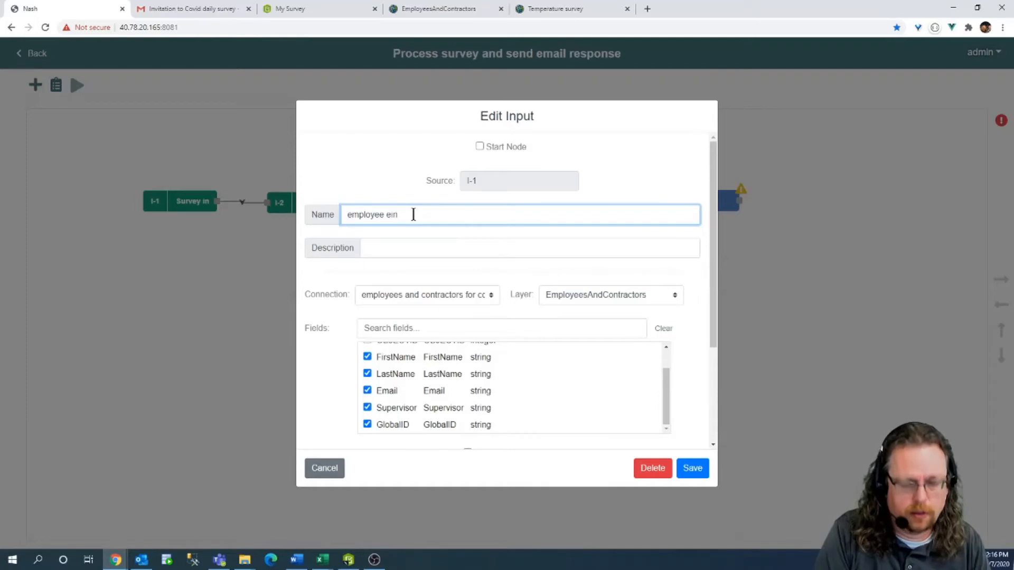
{"action": "key", "text": "BackSpace"}
{"action": "type", "text": "information"}
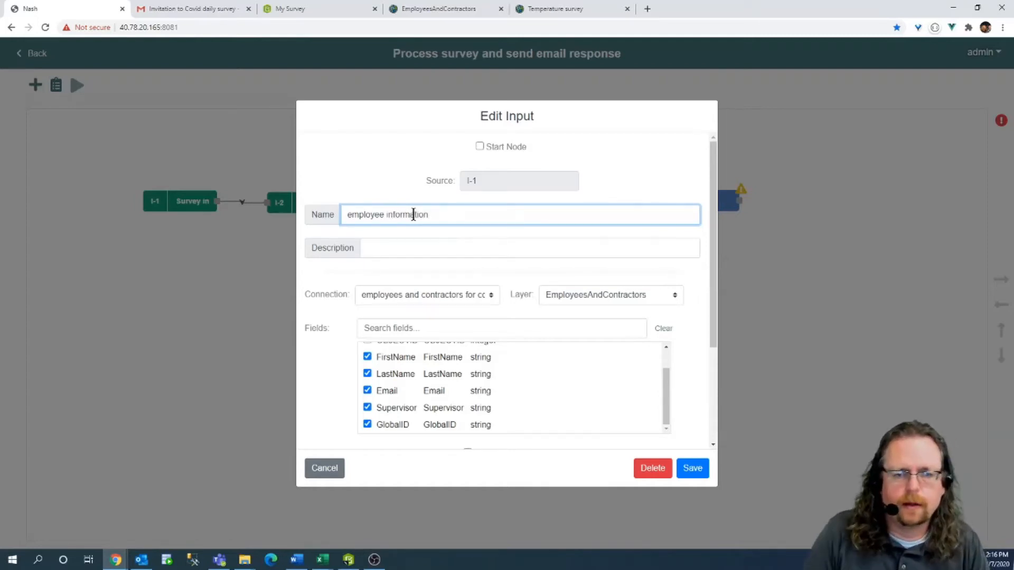
{"action": "scroll", "coordinate": [407, 227], "scroll_direction": "down", "scroll_amount": 1}
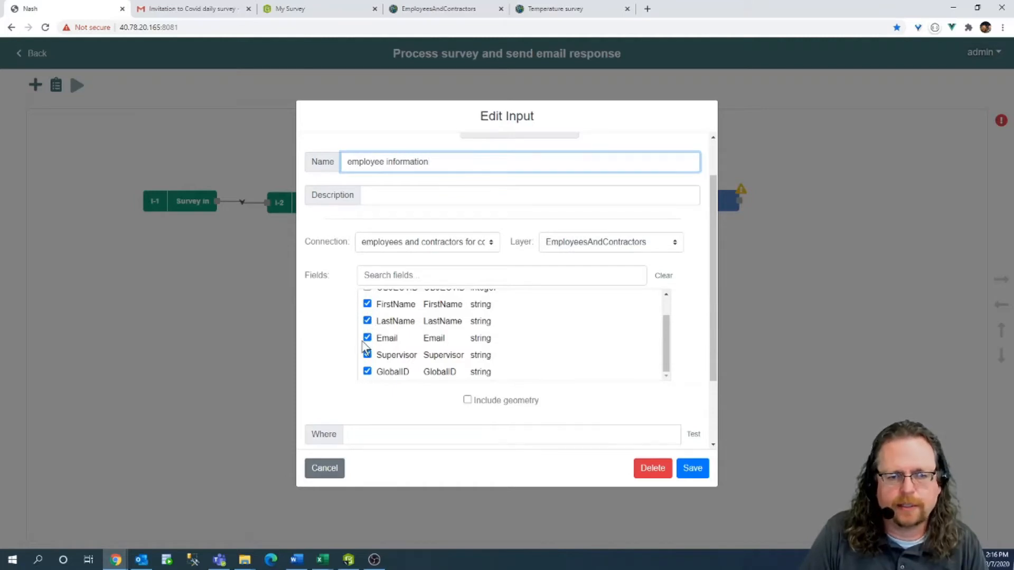
{"action": "scroll", "coordinate": [367, 377], "scroll_direction": "down", "scroll_amount": 1}
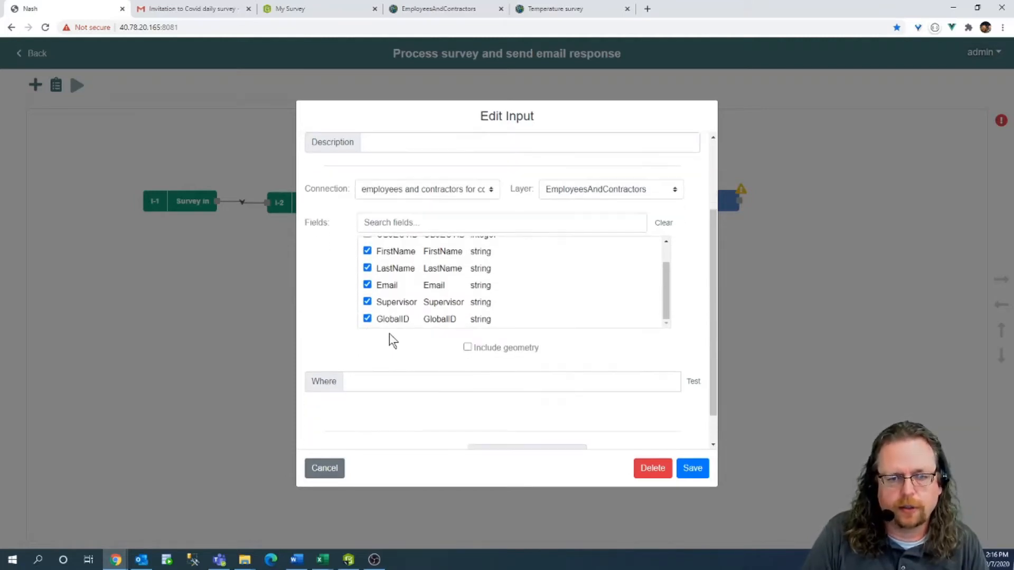
Enter the where clause GlobalID = '${I-1.pid}' using the field suggestions.
{"action": "left_click", "coordinate": [389, 386]}
{"action": "type", "text": "GlobalID"}
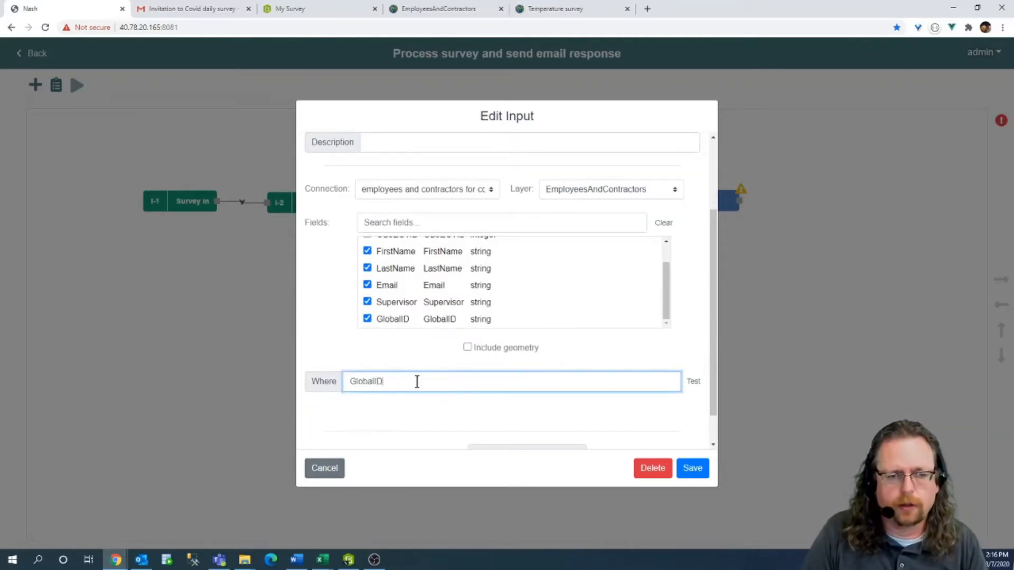
{"action": "type", "text": "= "}
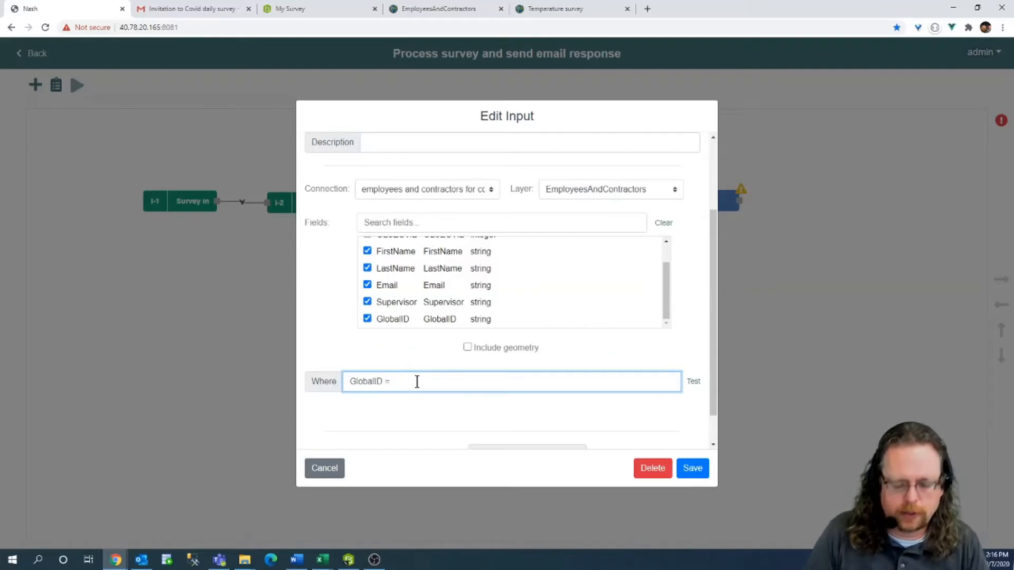
{"action": "type", "text": "''"}
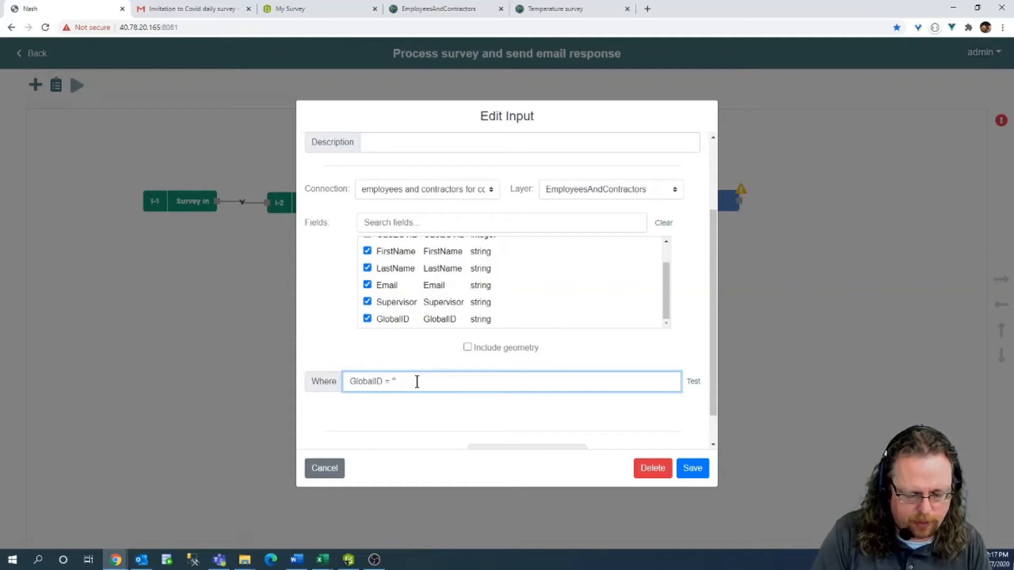
{"action": "type", "text": "{}"}
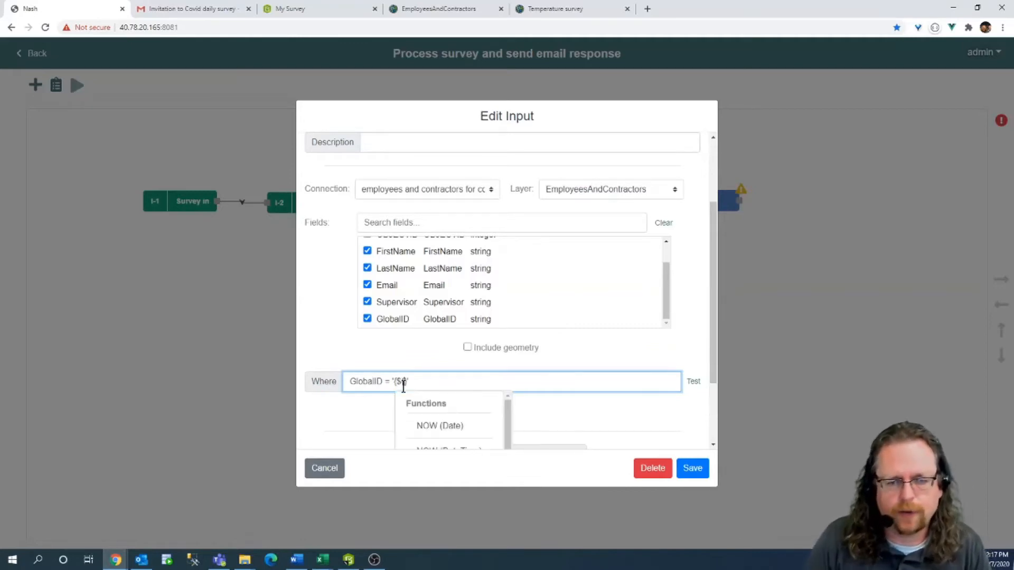
{"action": "scroll", "coordinate": [436, 356], "scroll_direction": "down", "scroll_amount": 1}
{"action": "scroll", "coordinate": [459, 366], "scroll_direction": "down", "scroll_amount": 2}
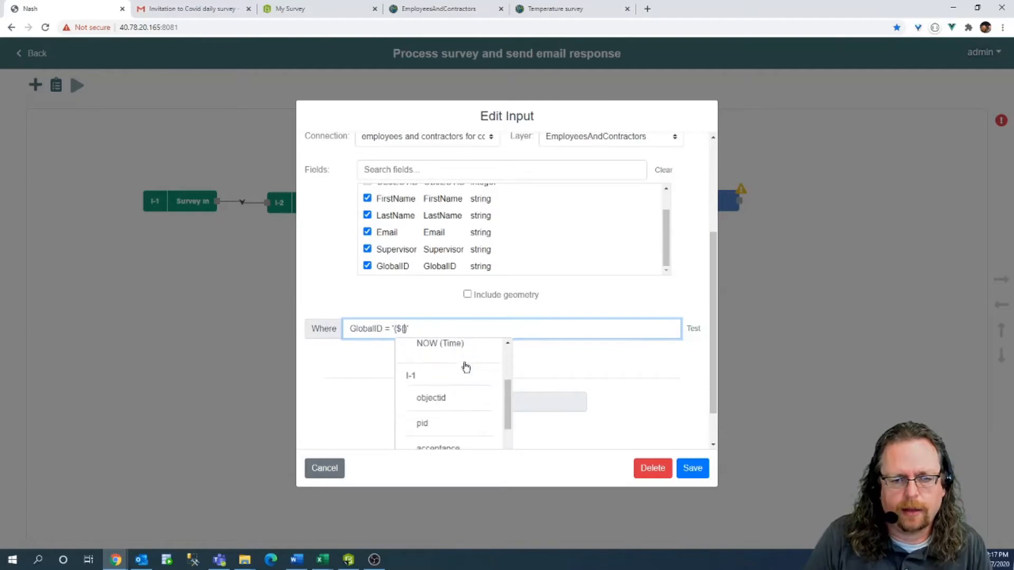
{"action": "left_click", "coordinate": [436, 425]}
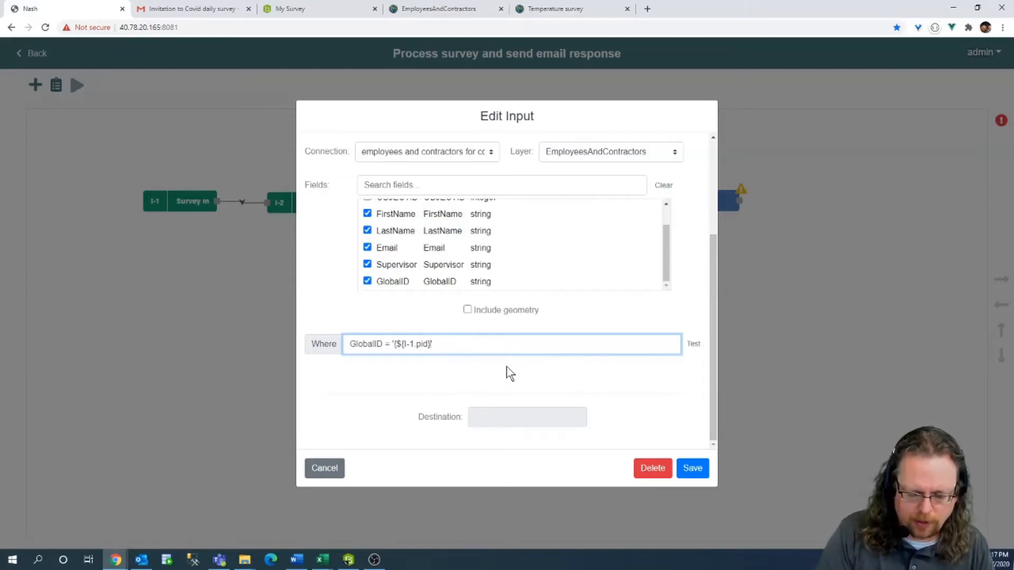
{"action": "type", "text": "}"}
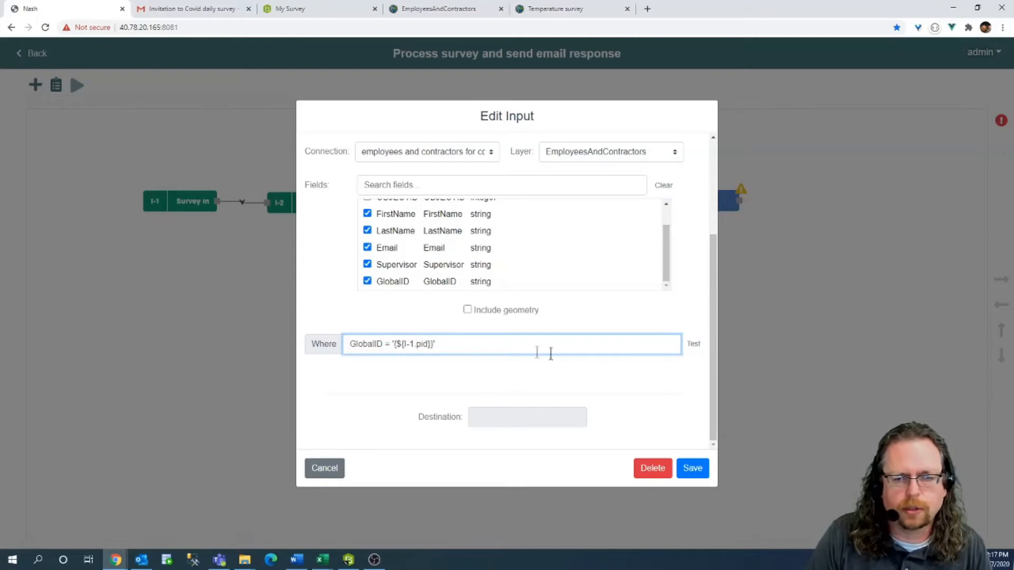
Save the employee information node, reopen it, test the query, and save again.
{"action": "left_click", "coordinate": [692, 469]}
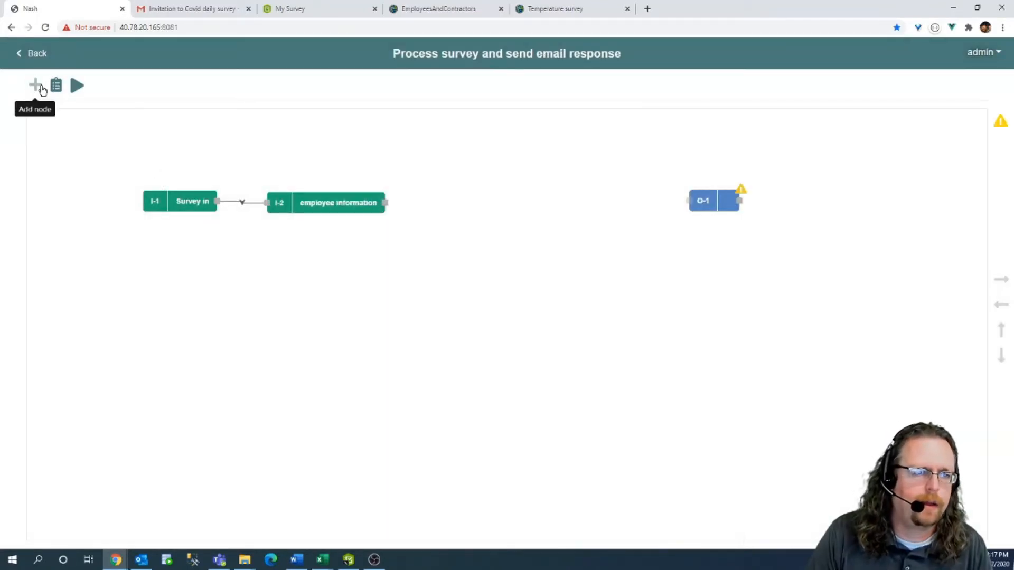
{"action": "double_click", "coordinate": [336, 205]}
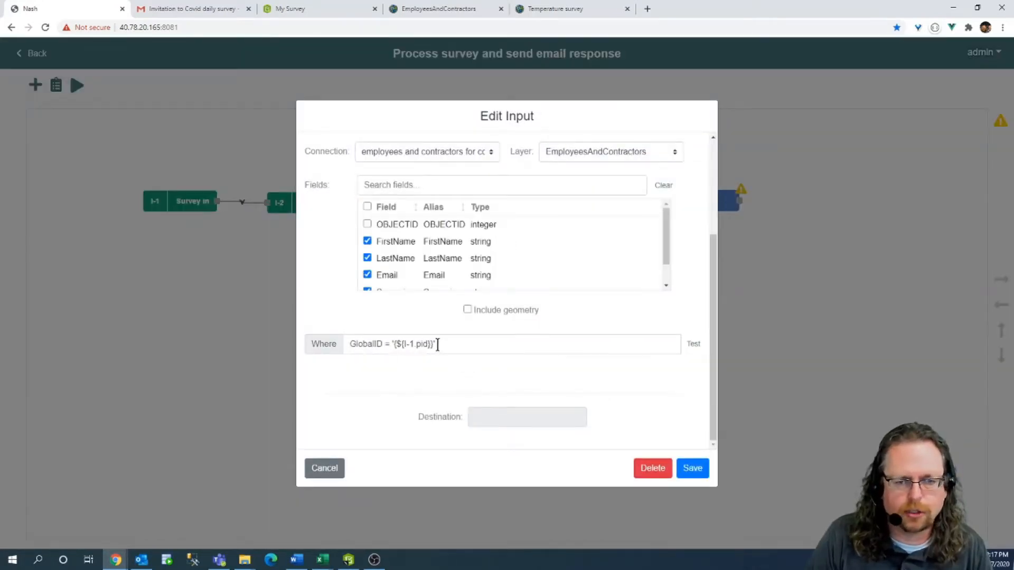
{"action": "left_click", "coordinate": [694, 345]}
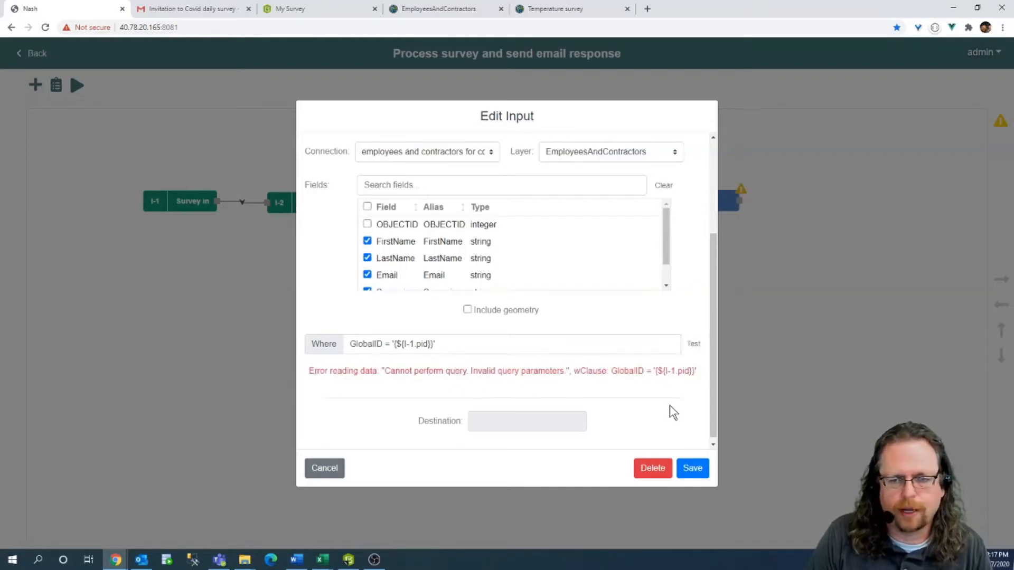
{"action": "left_click", "coordinate": [690, 468]}
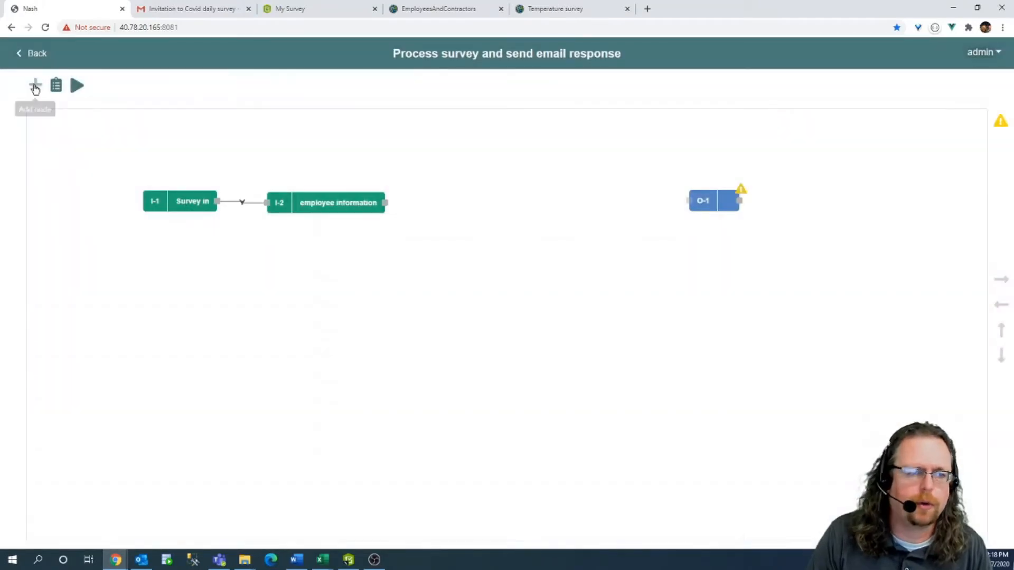
{"action": "left_click", "coordinate": [36, 86]}
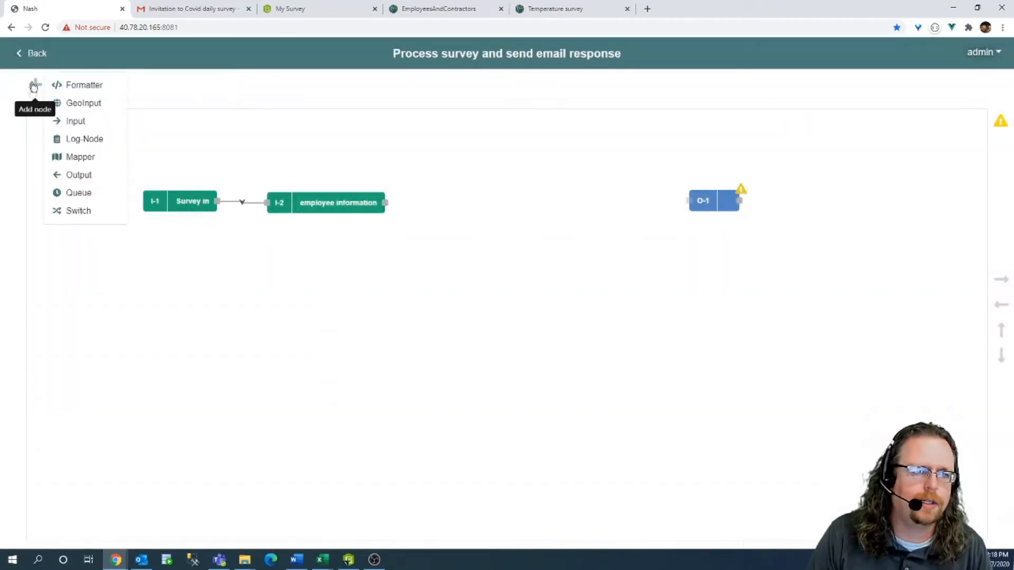
Add a Log node after employee information that logs I-1 and I-2, named Logger.
{"action": "left_click", "coordinate": [93, 145]}
{"action": "left_click_drag", "start_coordinate": [63, 143], "coordinate": [478, 197]}
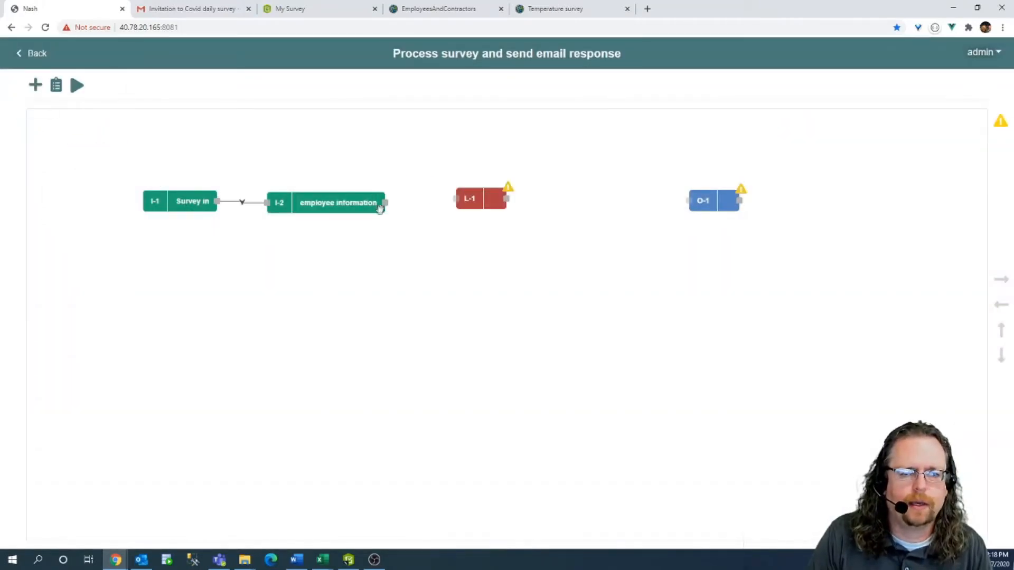
{"action": "left_click_drag", "start_coordinate": [385, 203], "coordinate": [456, 199]}
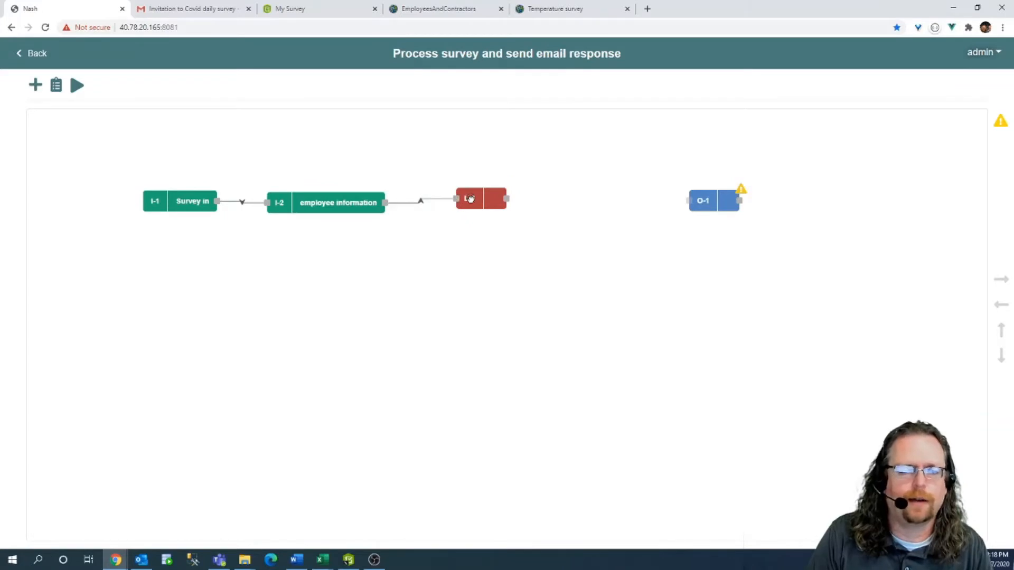
{"action": "double_click", "coordinate": [492, 199]}
{"action": "left_click", "coordinate": [419, 281]}
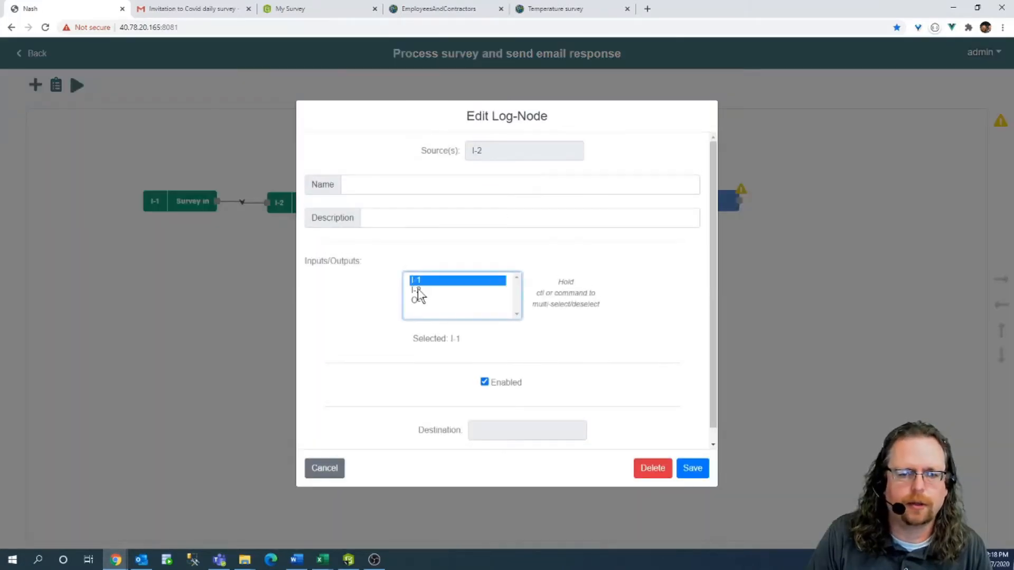
{"action": "left_click", "coordinate": [417, 290], "text": "ctrl"}
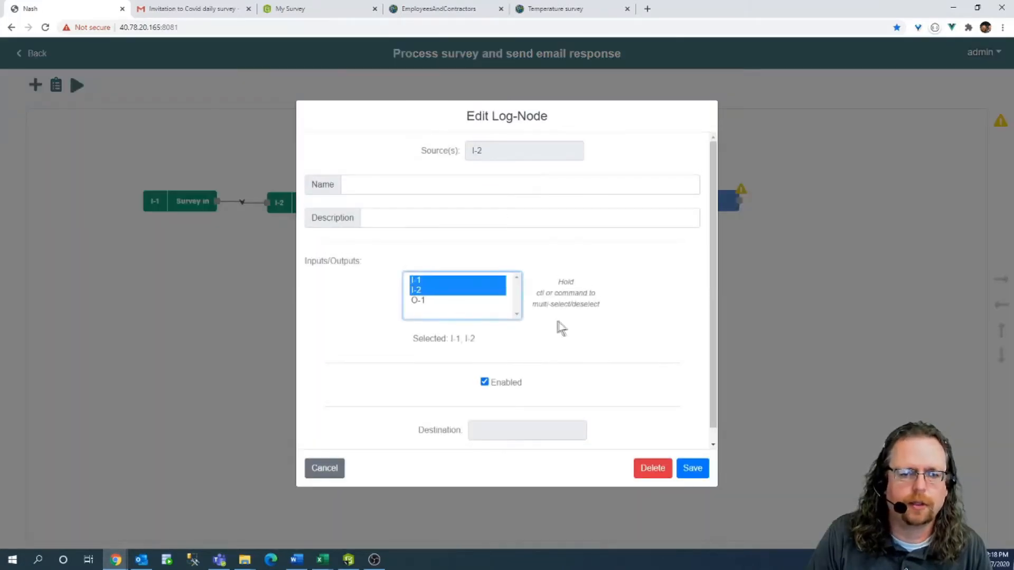
{"action": "left_click", "coordinate": [375, 183]}
{"action": "type", "text": "Logger"}
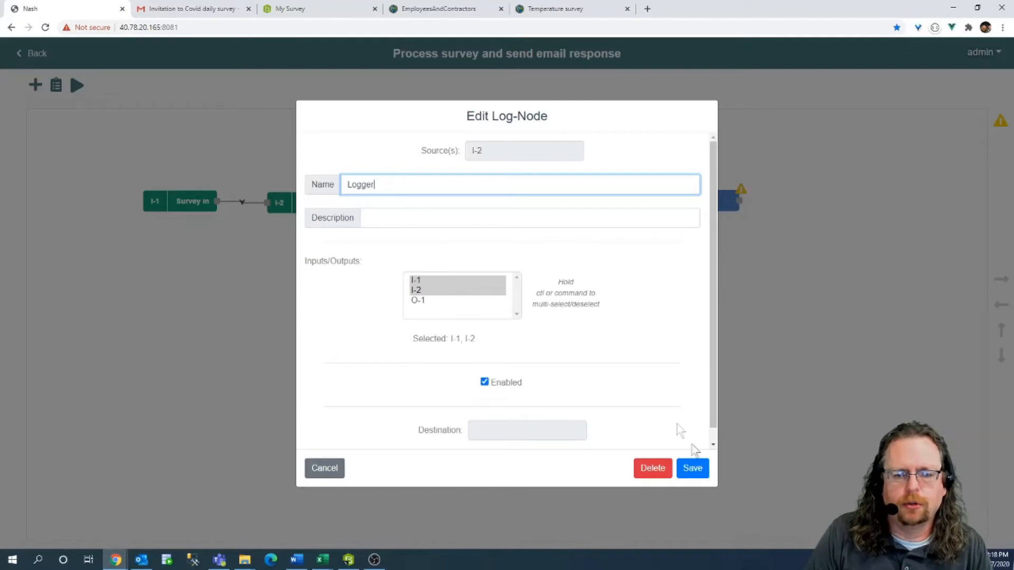
{"action": "left_click", "coordinate": [693, 474]}
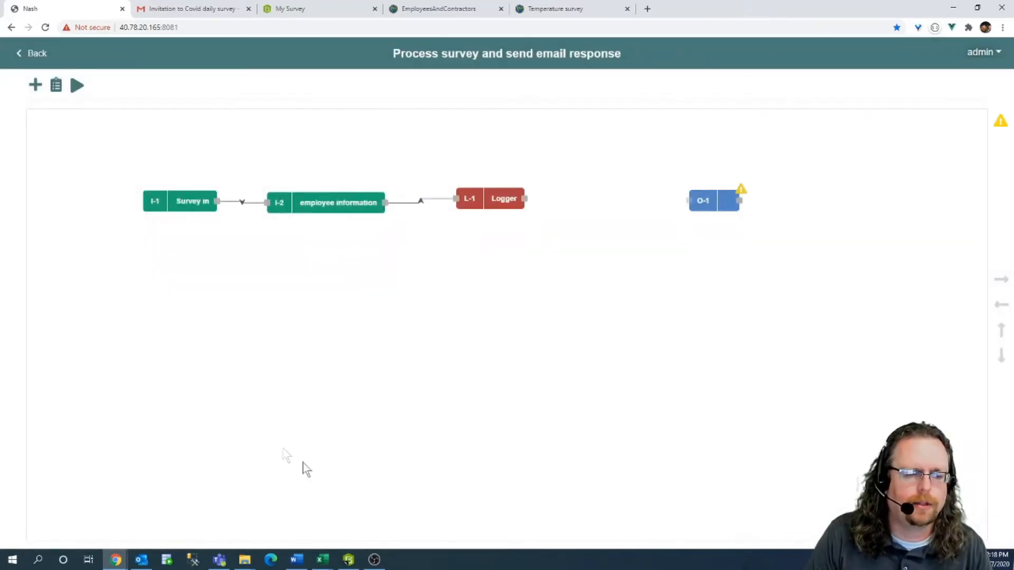
Run the workflow and review the logged survey pid and temperature values with the employee record.
{"action": "left_click", "coordinate": [56, 86]}
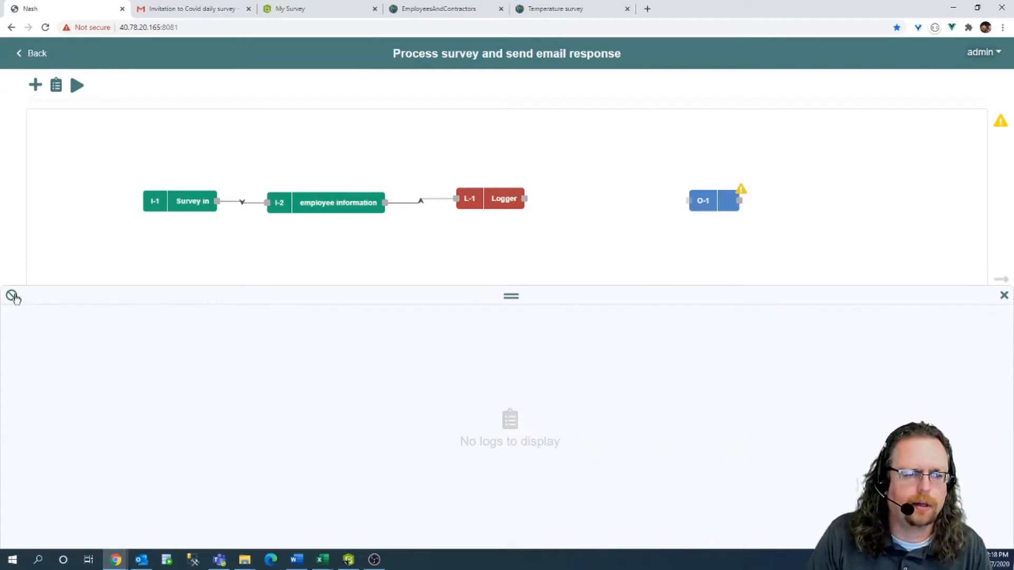
{"action": "left_click", "coordinate": [1004, 297]}
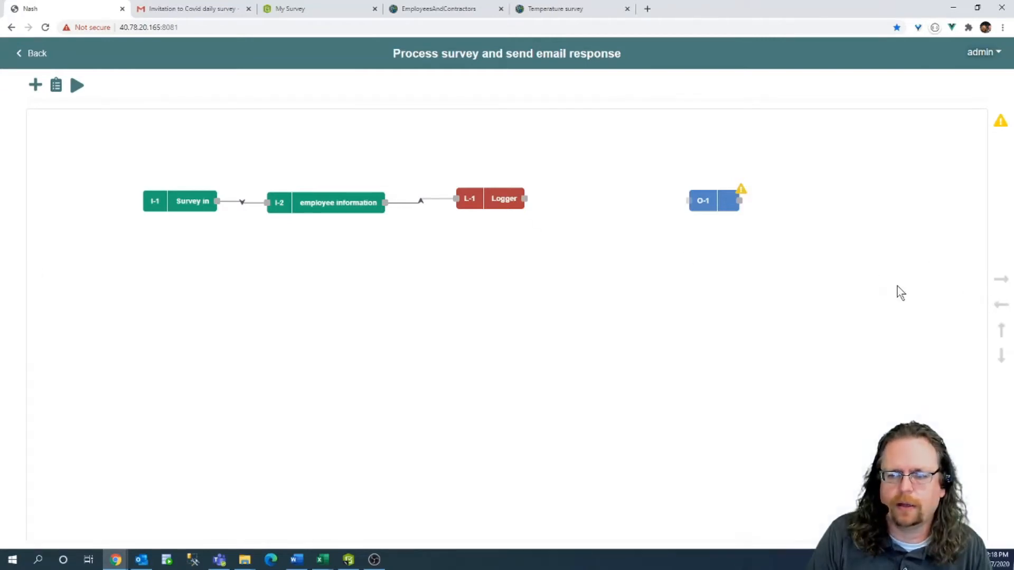
{"action": "left_click", "coordinate": [77, 87]}
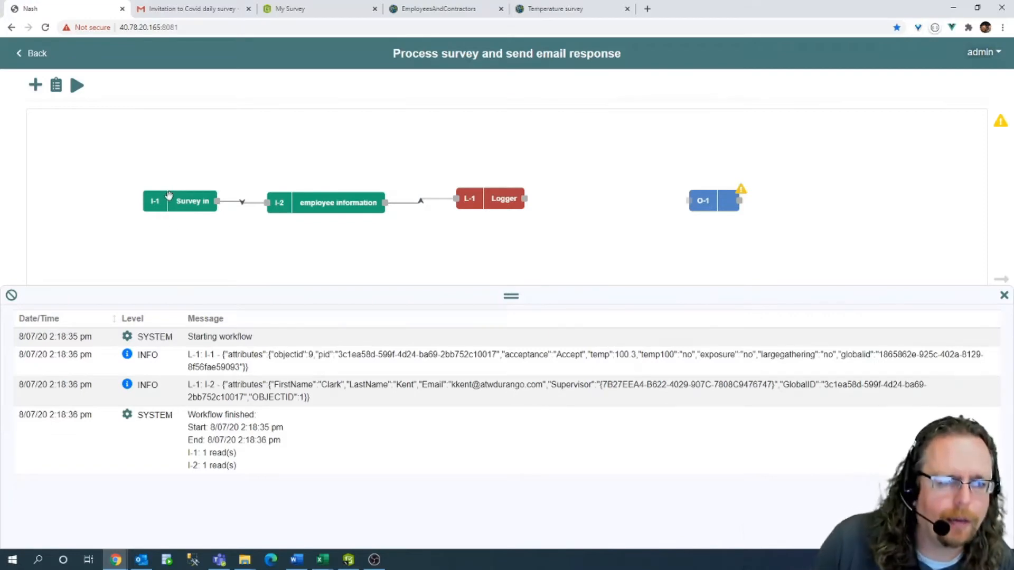
{"action": "left_click_drag", "start_coordinate": [231, 355], "coordinate": [276, 354]}
{"action": "left_click_drag", "start_coordinate": [376, 354], "coordinate": [660, 354]}
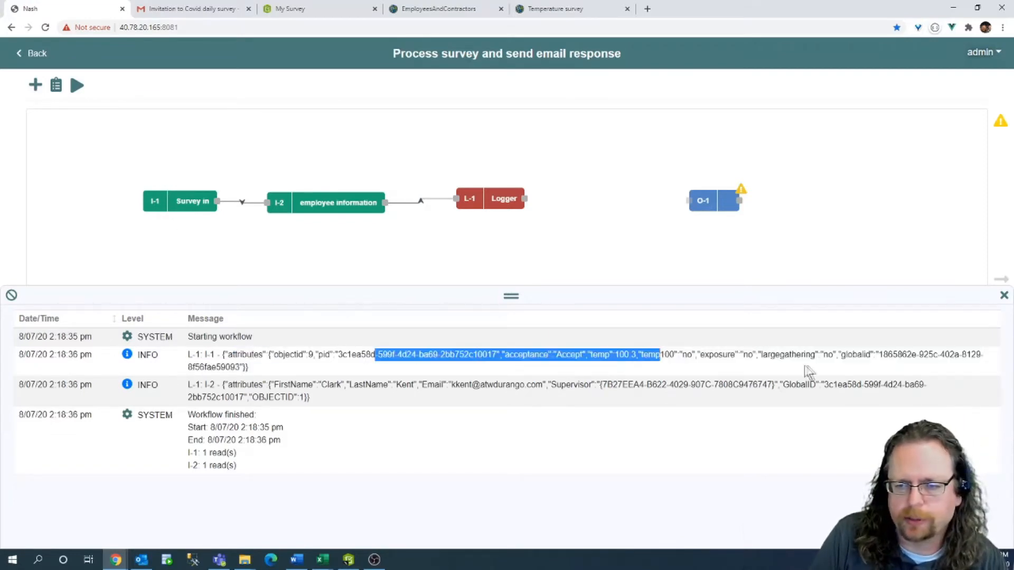
{"action": "left_click", "coordinate": [706, 371]}
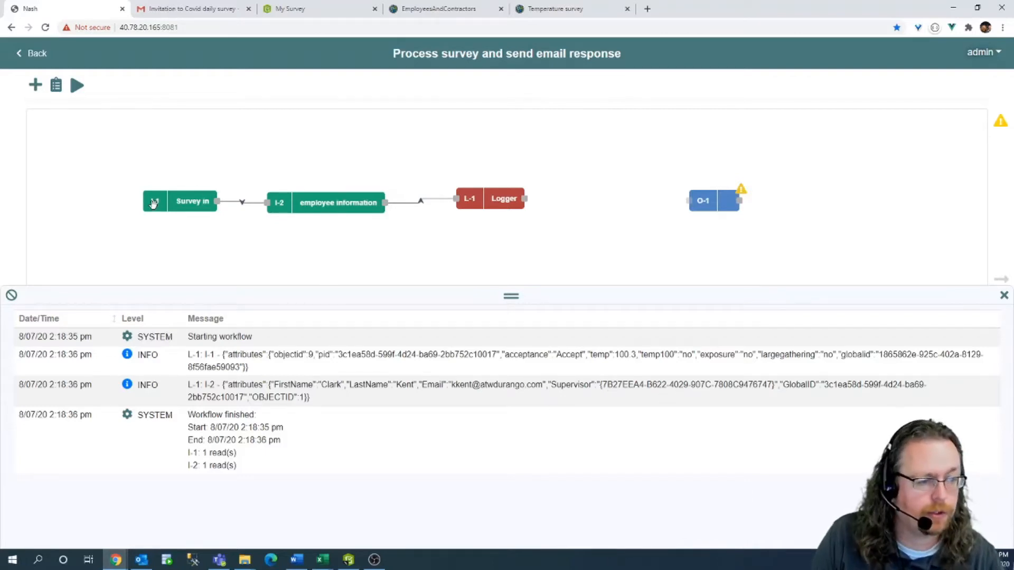
Rearrange the Survey in, employee information and Logger nodes on the canvas.
{"action": "left_click_drag", "start_coordinate": [175, 204], "coordinate": [151, 196]}
{"action": "left_click_drag", "start_coordinate": [331, 204], "coordinate": [326, 198]}
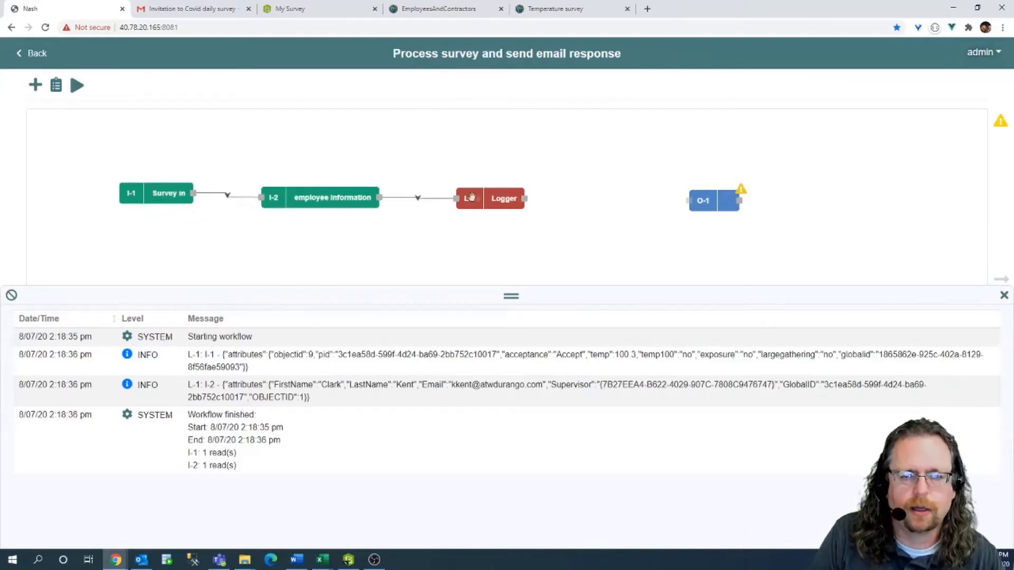
{"action": "left_click_drag", "start_coordinate": [471, 196], "coordinate": [509, 137]}
{"action": "left_click_drag", "start_coordinate": [344, 199], "coordinate": [344, 196]}
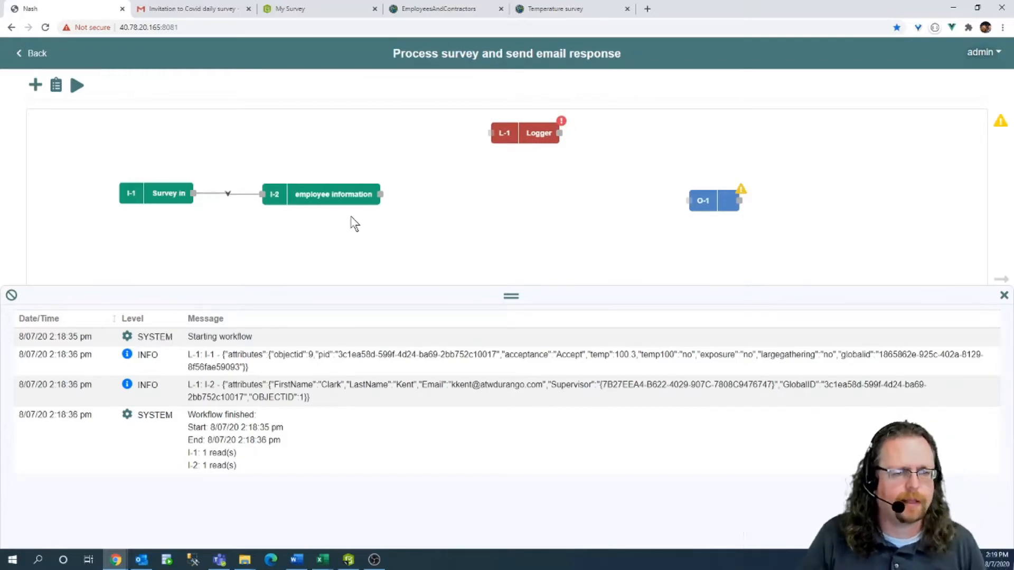
Clear the workflow's run logs and close the log panel.
{"action": "left_click", "coordinate": [12, 297]}
{"action": "left_click", "coordinate": [1003, 295]}
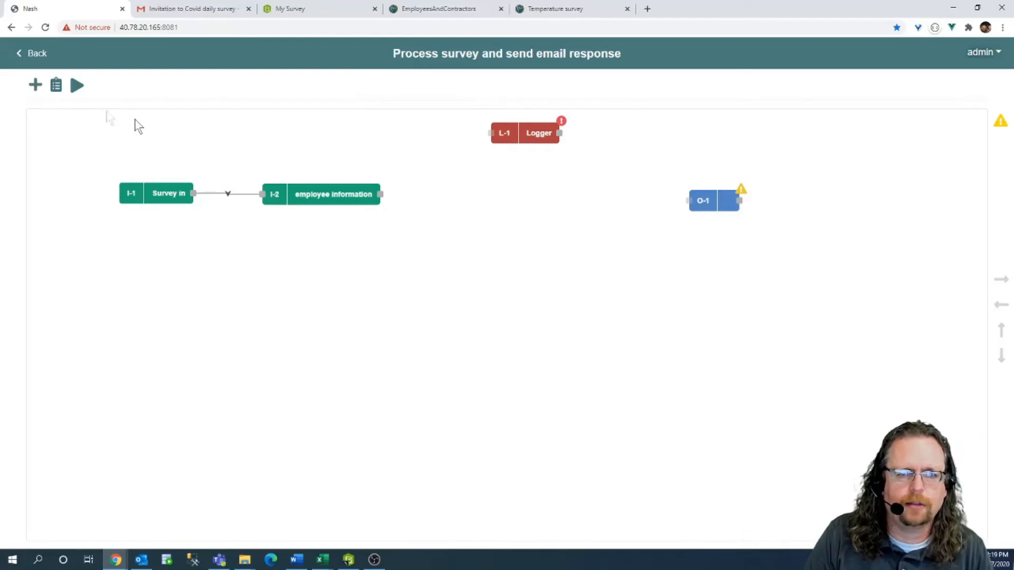
{"action": "left_click", "coordinate": [34, 87]}
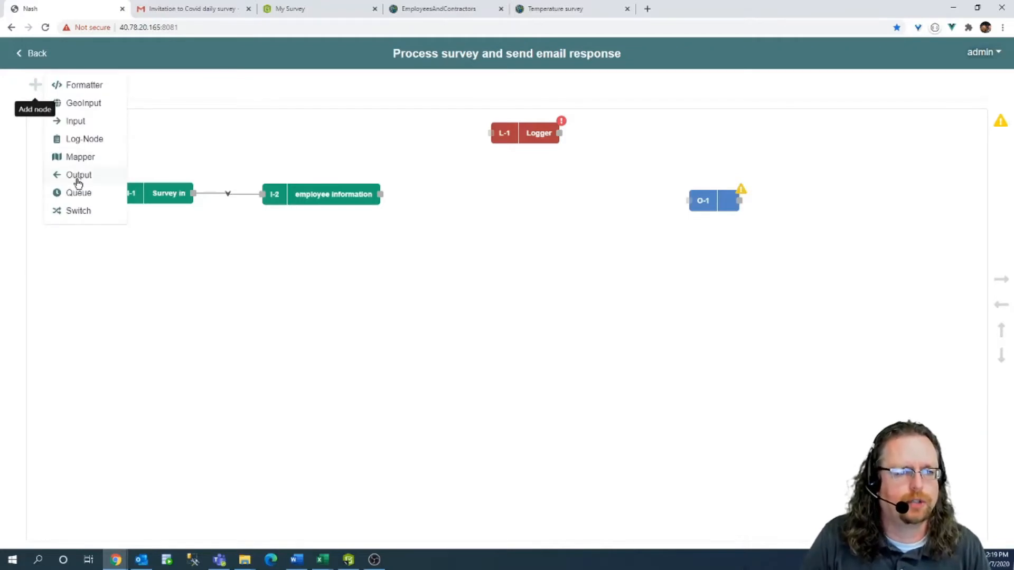
Add switch S-1 between employee information and O-1, switching on I-1: acceptance with Case 1 'decline'.
{"action": "left_click", "coordinate": [79, 211]}
{"action": "left_click_drag", "start_coordinate": [35, 107], "coordinate": [455, 201]}
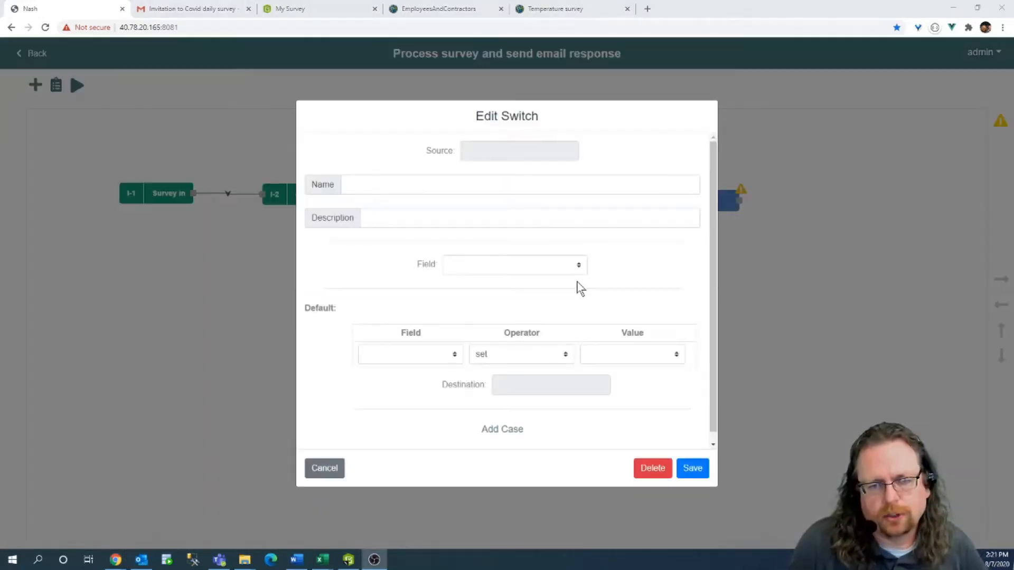
{"action": "left_click", "coordinate": [516, 265]}
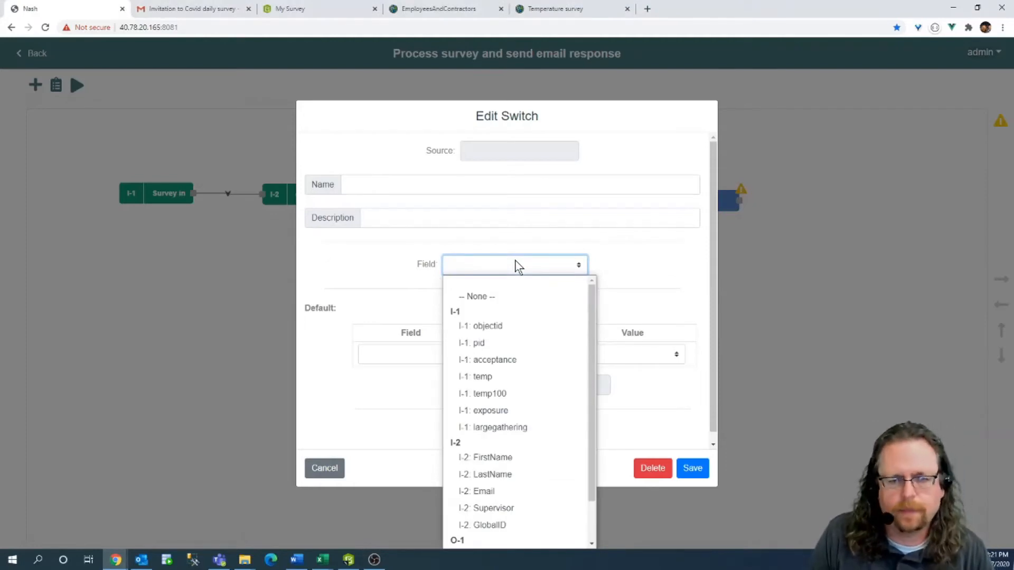
{"action": "left_click", "coordinate": [490, 359]}
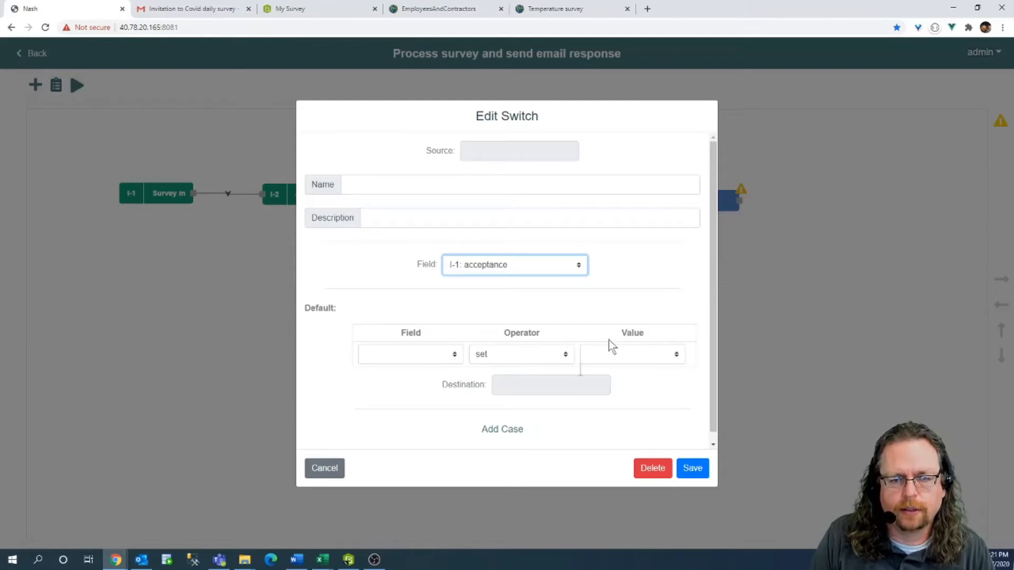
{"action": "scroll", "coordinate": [648, 261], "scroll_direction": "down", "scroll_amount": 1}
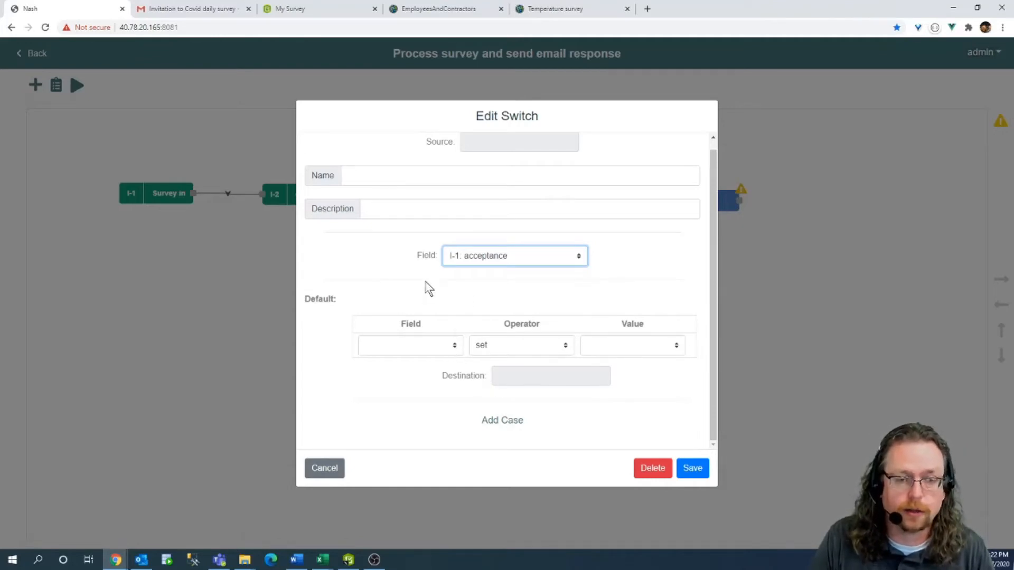
{"action": "left_click", "coordinate": [499, 421]}
{"action": "scroll", "coordinate": [552, 369], "scroll_direction": "up", "scroll_amount": 2}
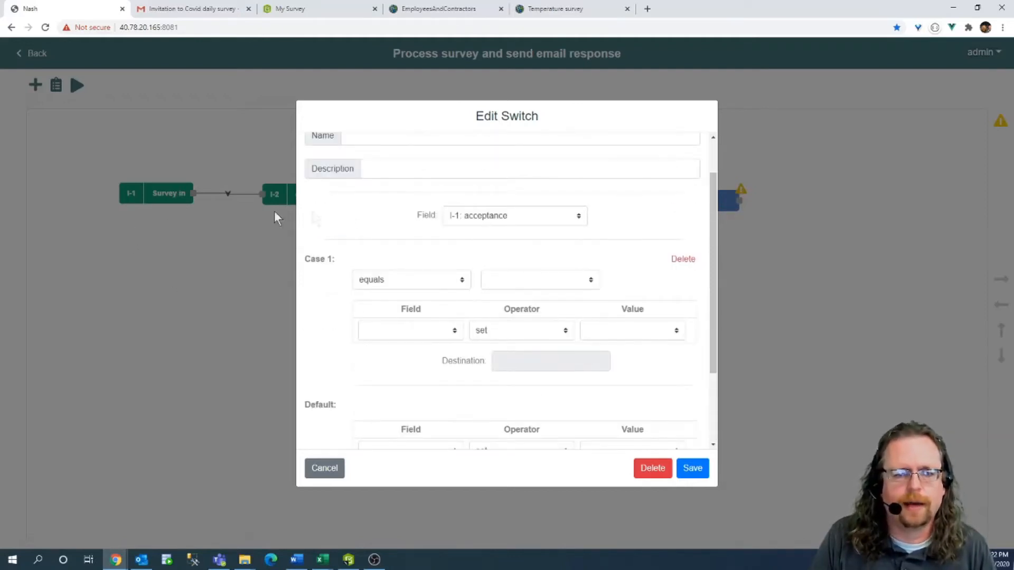
{"action": "left_click", "coordinate": [515, 279]}
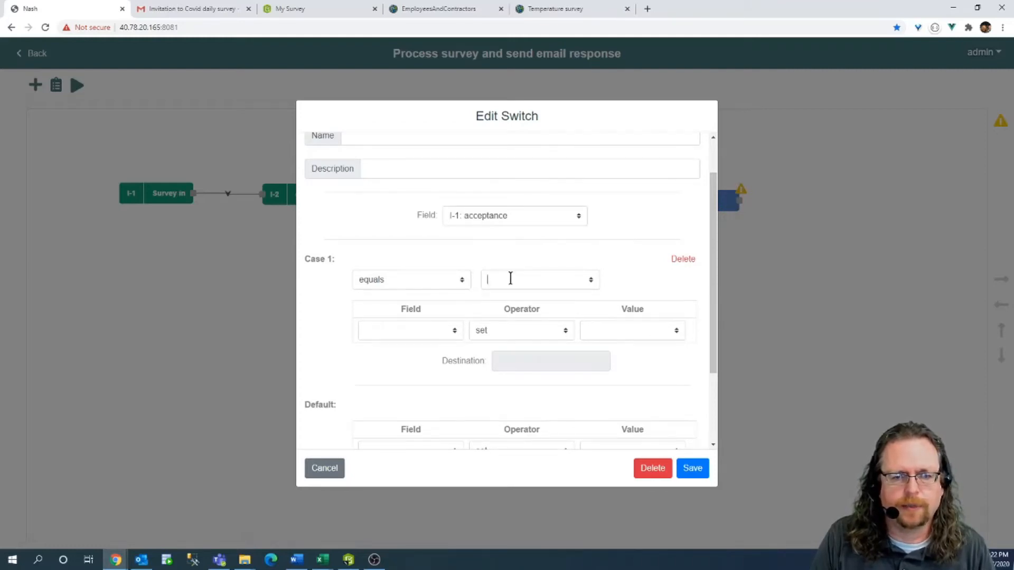
{"action": "type", "text": "decline"}
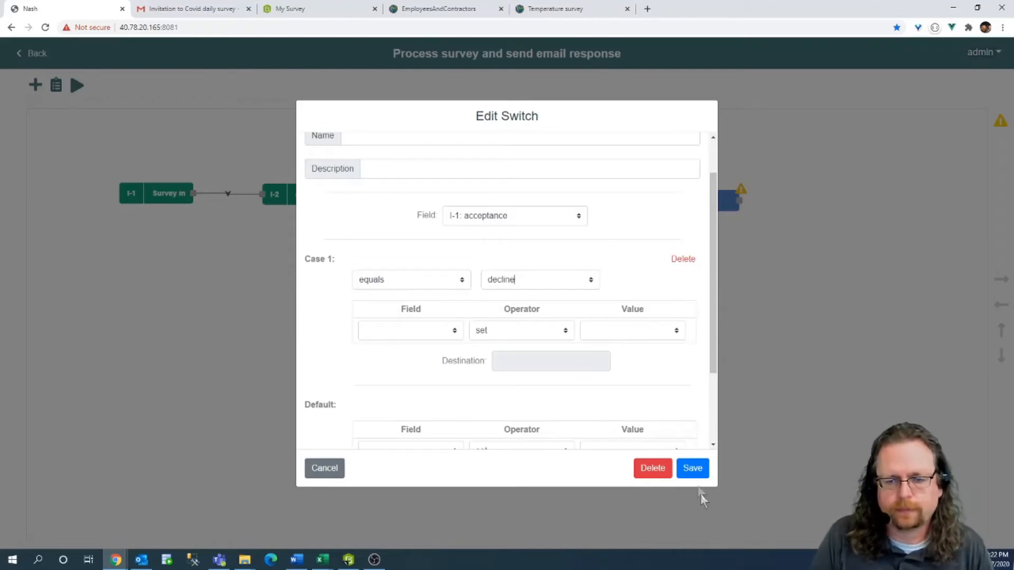
{"action": "left_click", "coordinate": [694, 468]}
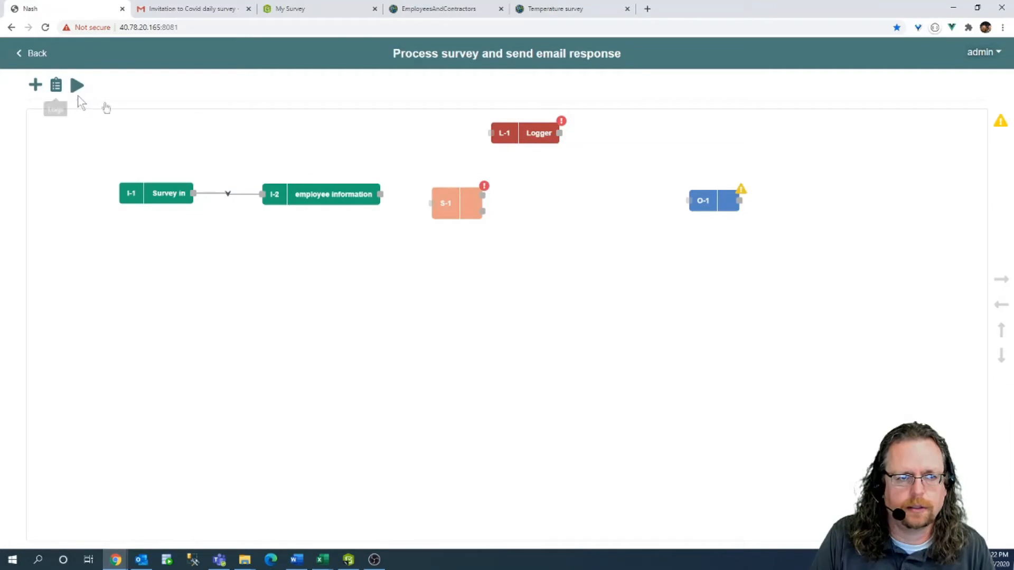
Link employee information into S-1 and test Survey in to confirm acceptance values are capitalised ('Accept').
{"action": "left_click_drag", "start_coordinate": [382, 195], "coordinate": [431, 204]}
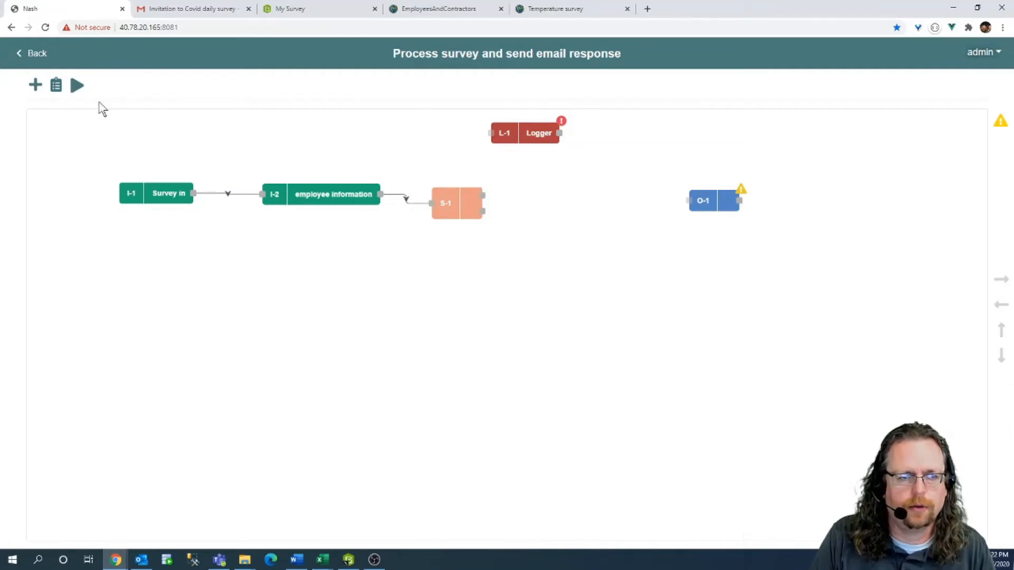
{"action": "double_click", "coordinate": [167, 194]}
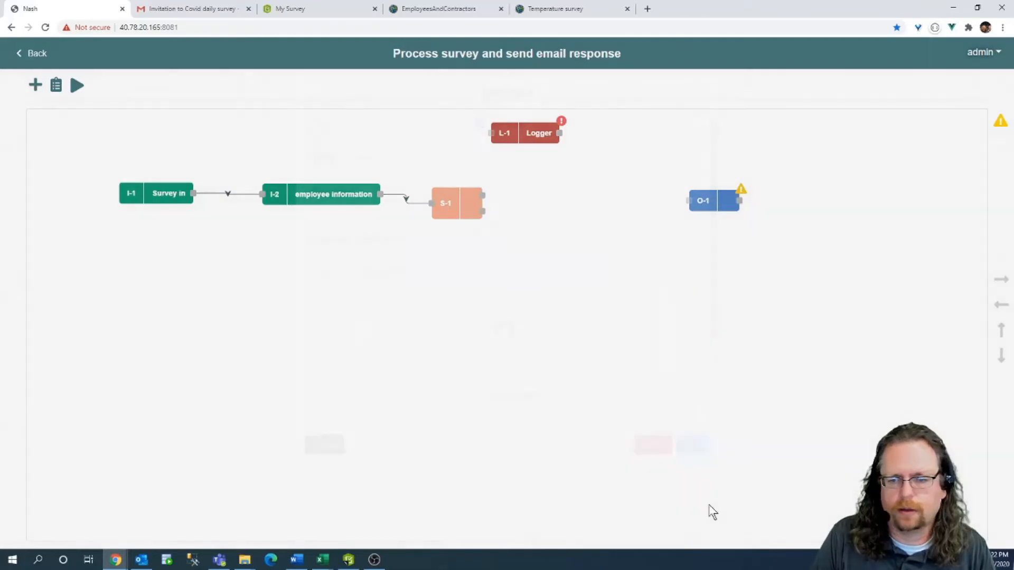
{"action": "scroll", "coordinate": [589, 283], "scroll_direction": "down", "scroll_amount": 4}
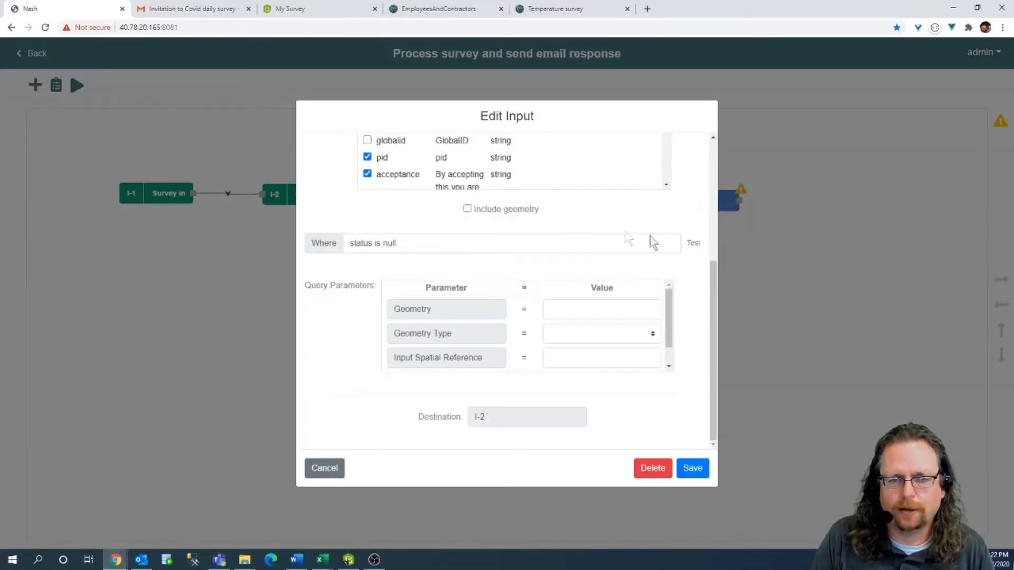
{"action": "left_click", "coordinate": [694, 251]}
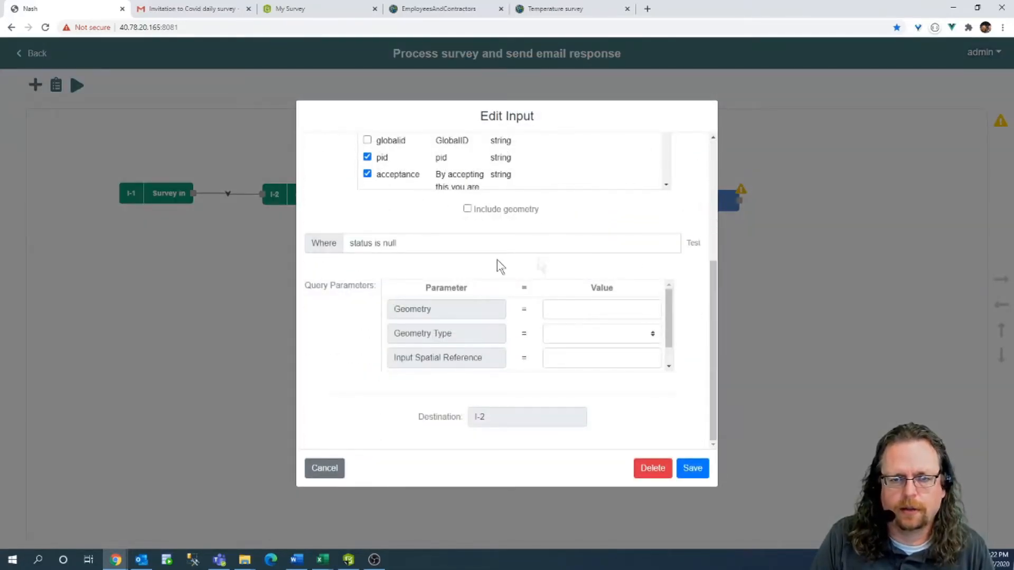
{"action": "left_click", "coordinate": [496, 272]}
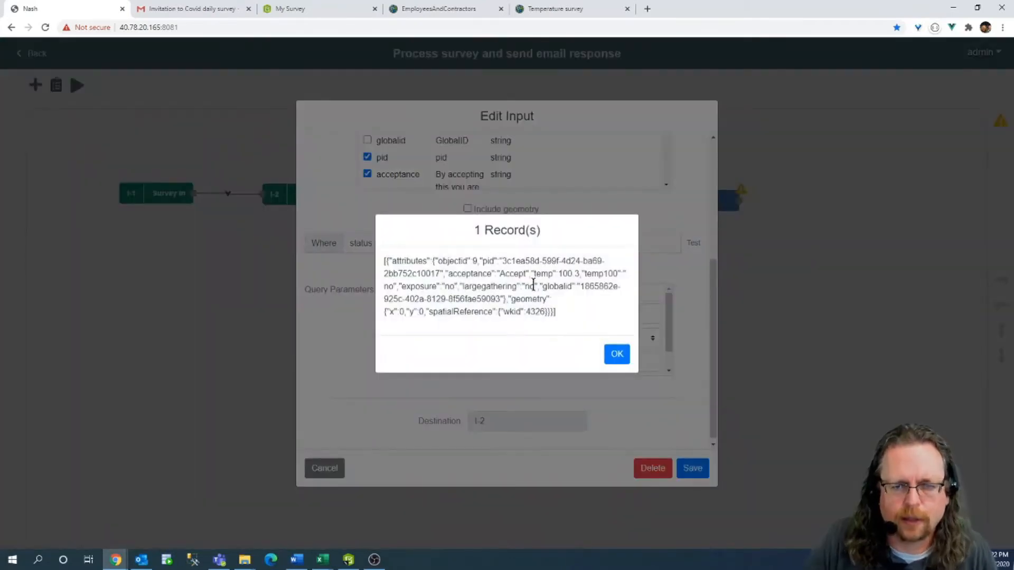
{"action": "double_click", "coordinate": [510, 273]}
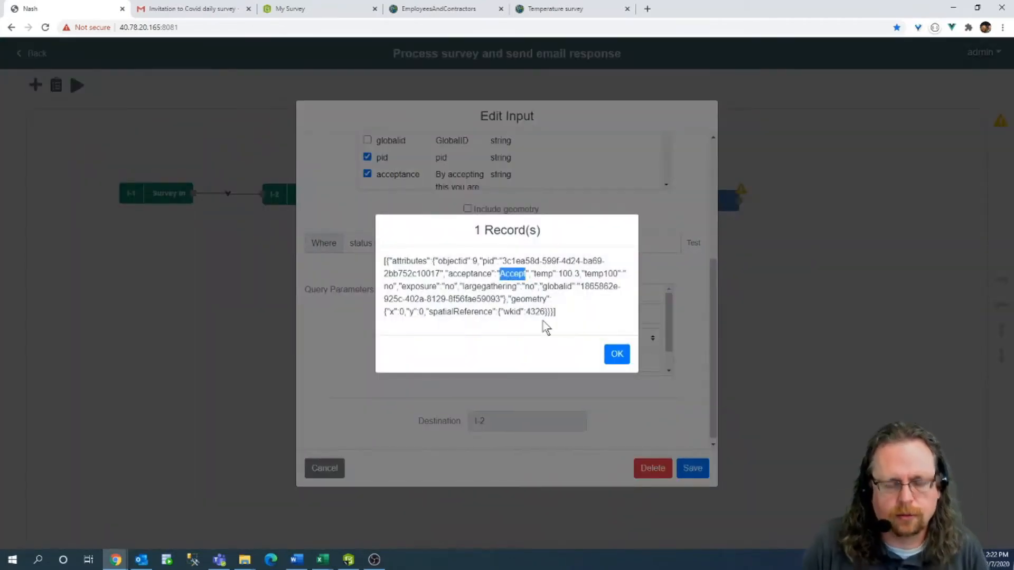
{"action": "left_click", "coordinate": [616, 354]}
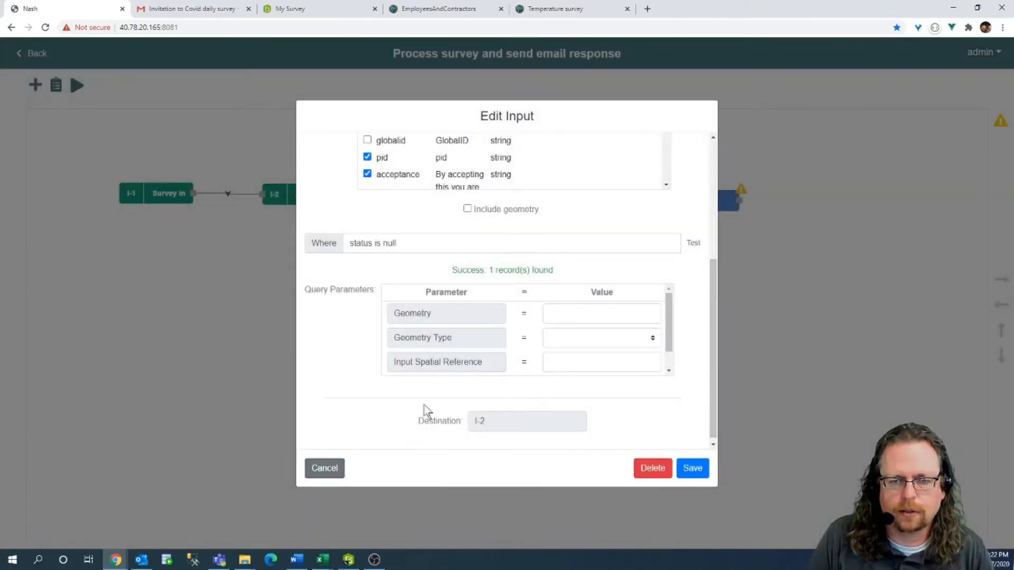
{"action": "left_click", "coordinate": [324, 470]}
Change S-1's Case 1 value to 'Decline' and save it.
{"action": "double_click", "coordinate": [467, 202]}
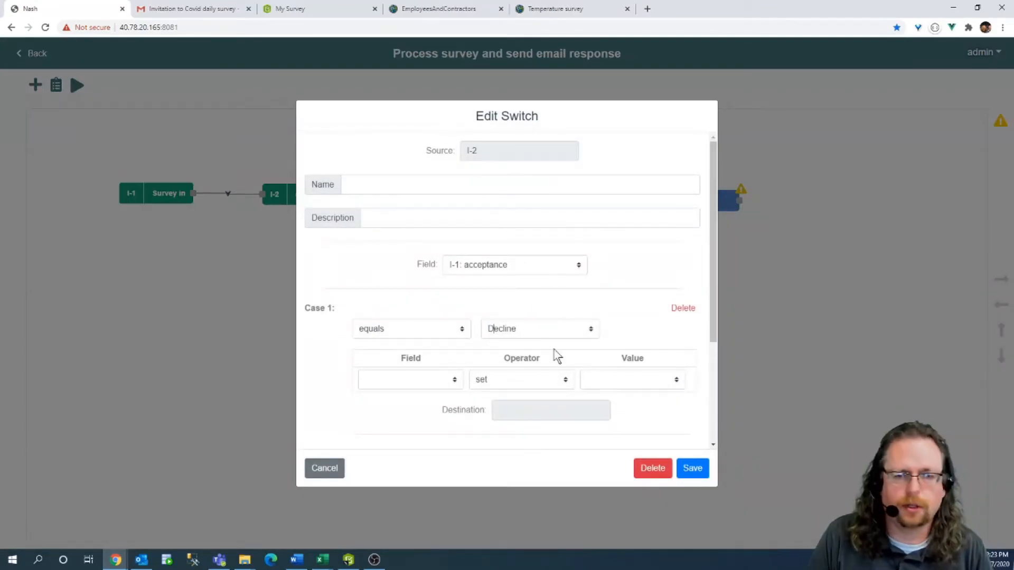
{"action": "scroll", "coordinate": [594, 280], "scroll_direction": "down", "scroll_amount": 1}
{"action": "scroll", "coordinate": [443, 267], "scroll_direction": "up", "scroll_amount": 1}
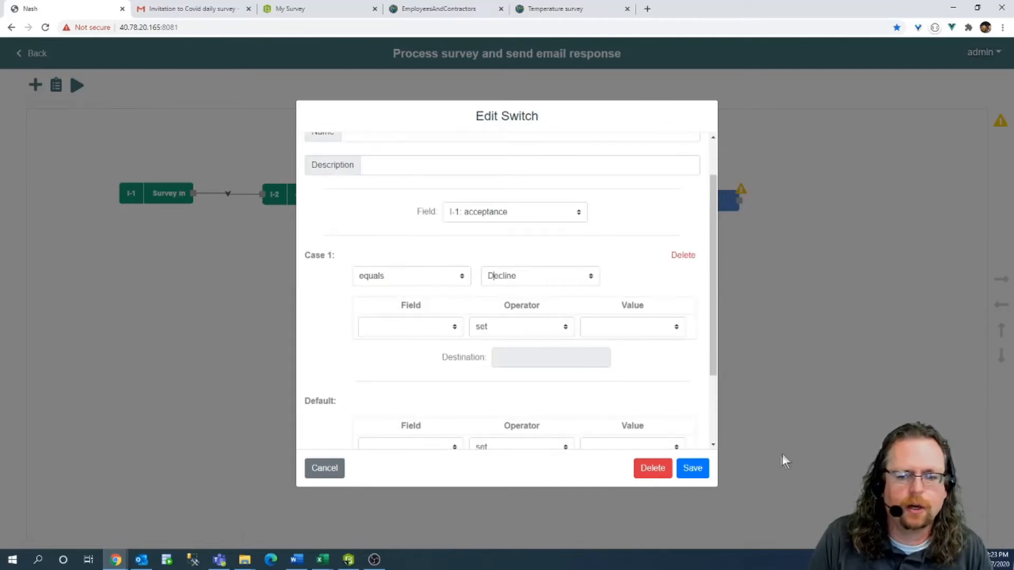
{"action": "left_click", "coordinate": [692, 465]}
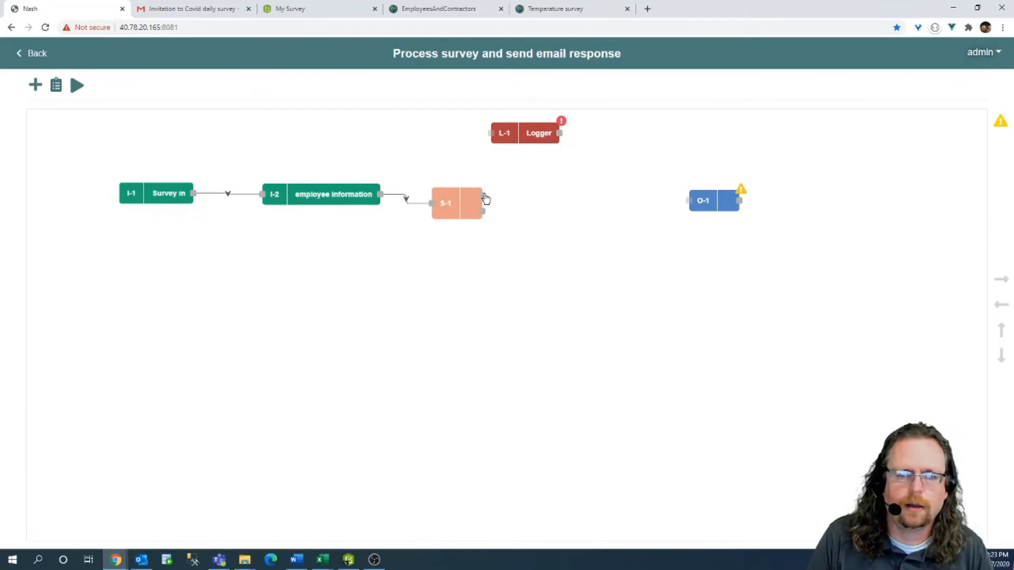
Name the O-1 output 'Email to HR', then remove the switch's direct link to it.
{"action": "left_click_drag", "start_coordinate": [484, 198], "coordinate": [688, 200]}
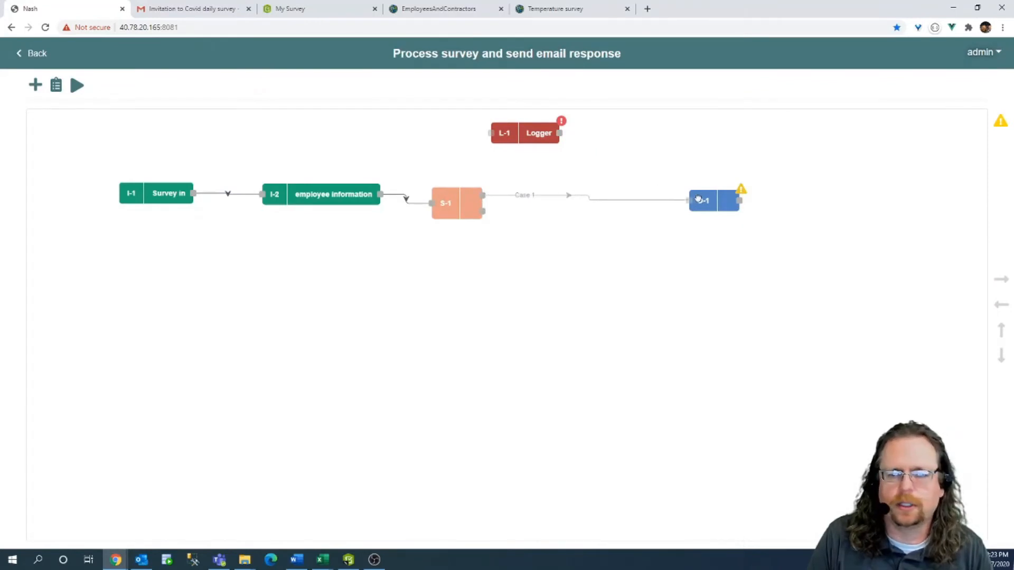
{"action": "double_click", "coordinate": [709, 202]}
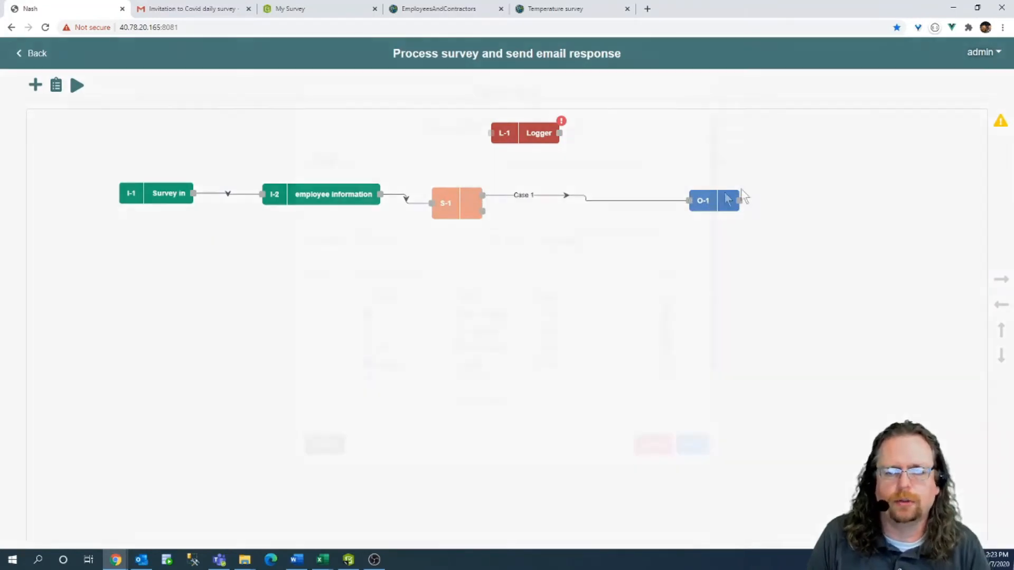
{"action": "left_click", "coordinate": [405, 190]}
{"action": "type", "text": "Email to H"}
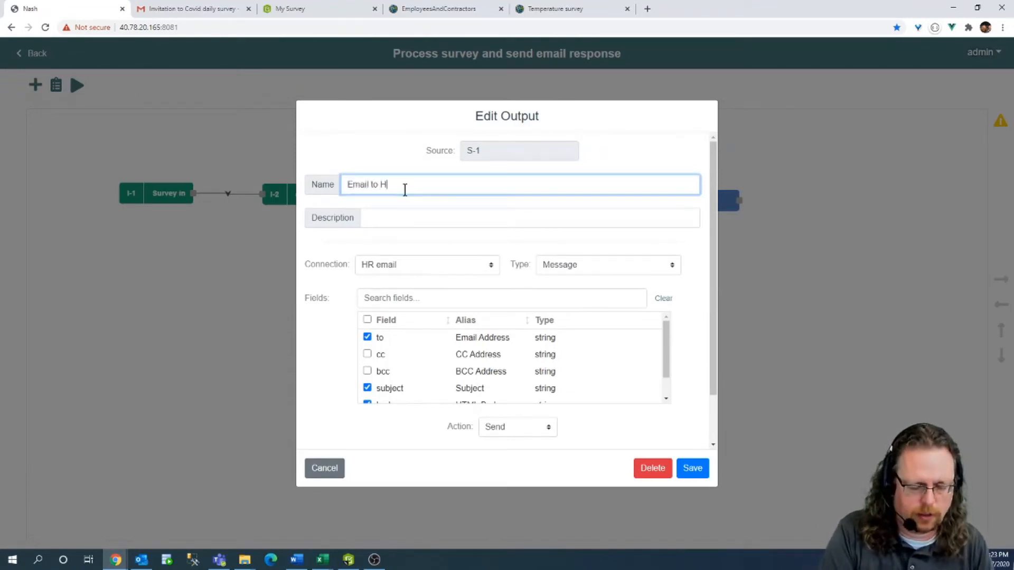
{"action": "type", "text": "R"}
{"action": "left_click", "coordinate": [693, 468]}
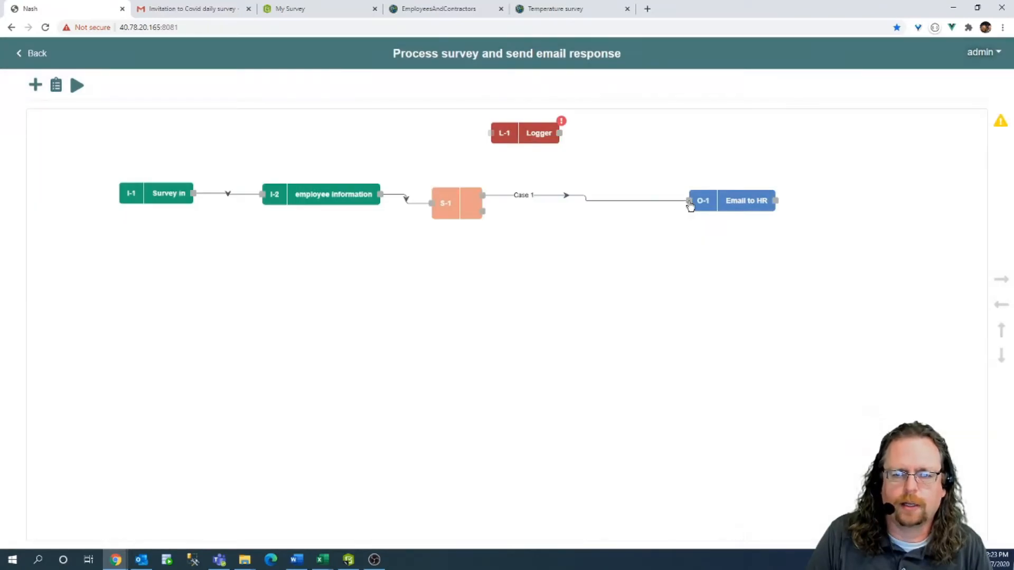
{"action": "left_click_drag", "start_coordinate": [689, 202], "coordinate": [628, 216]}
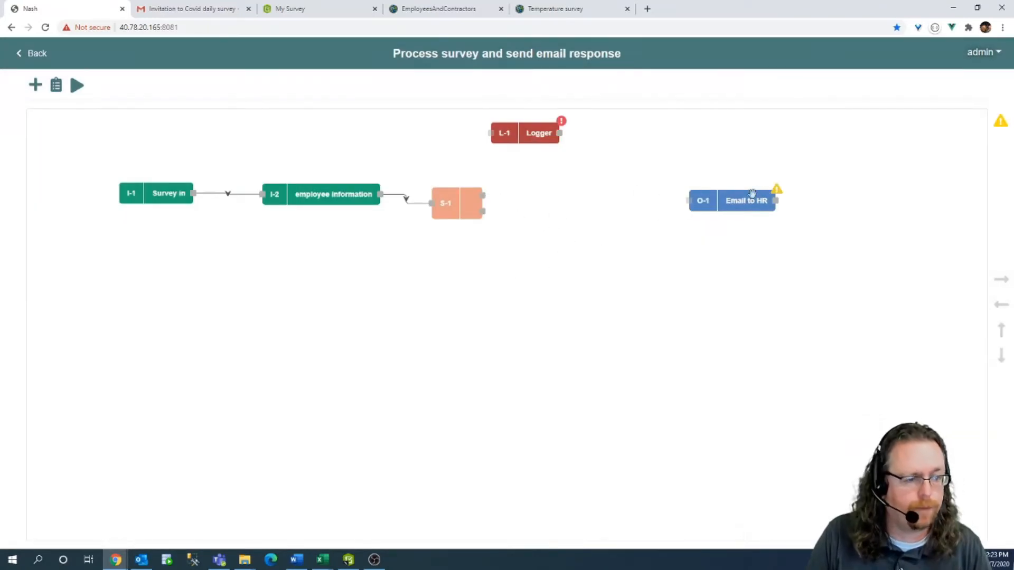
Add mapper M-1 just left of Email to HR and connect it into that output.
{"action": "left_click", "coordinate": [34, 85]}
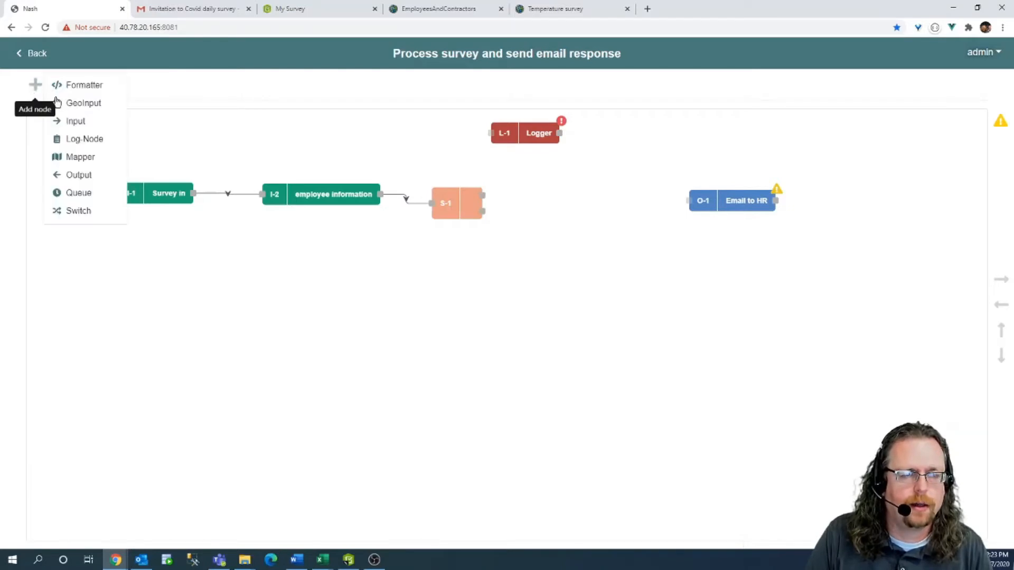
{"action": "left_click", "coordinate": [101, 163]}
{"action": "left_click_drag", "start_coordinate": [69, 143], "coordinate": [597, 206]}
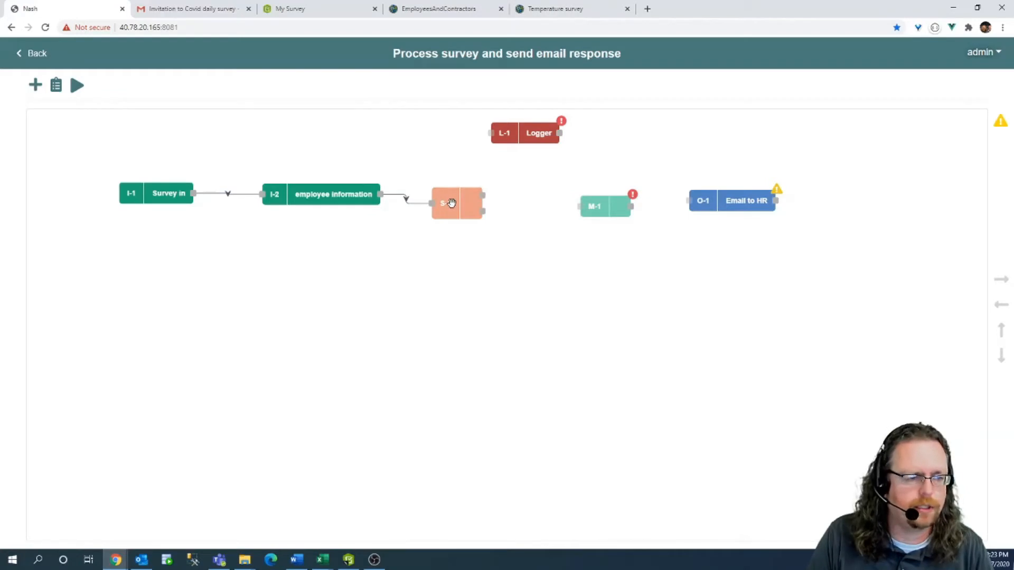
{"action": "left_click_drag", "start_coordinate": [631, 206], "coordinate": [712, 201]}
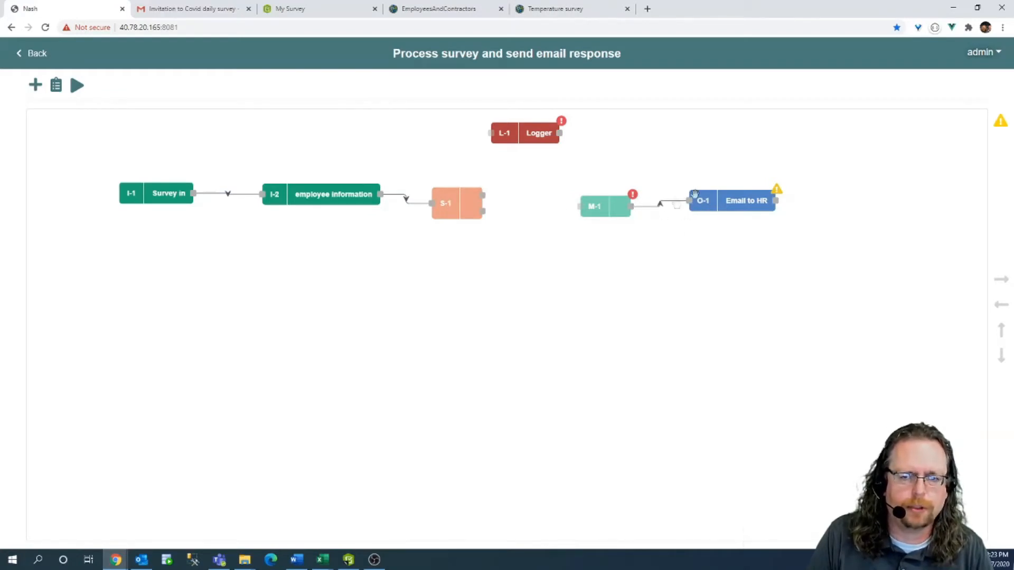
{"action": "left_click_drag", "start_coordinate": [594, 206], "coordinate": [591, 197]}
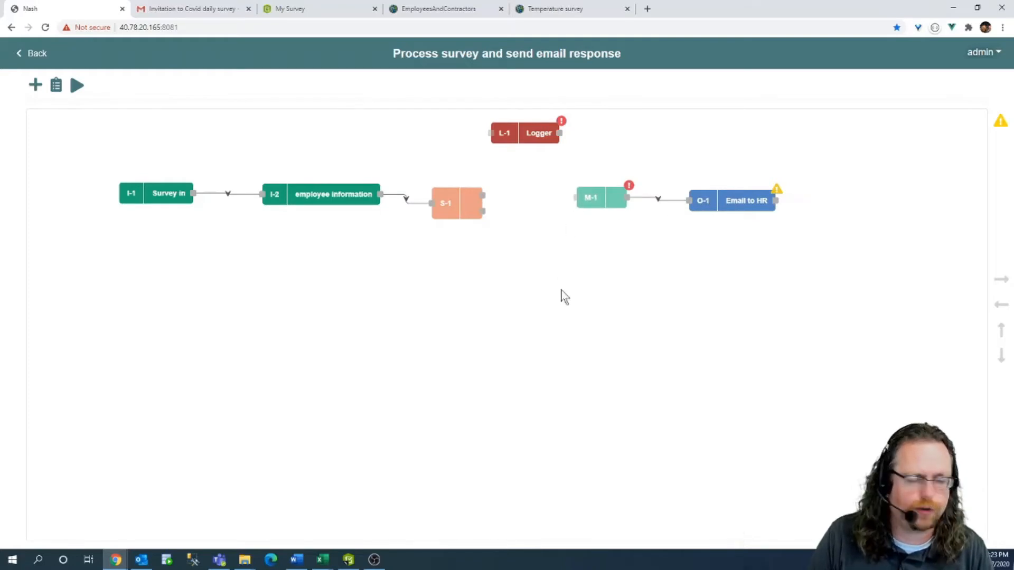
Name mapper M-1 'Email to HR', map it to the Email to HR output, and enter HR's recipient address.
{"action": "double_click", "coordinate": [594, 193]}
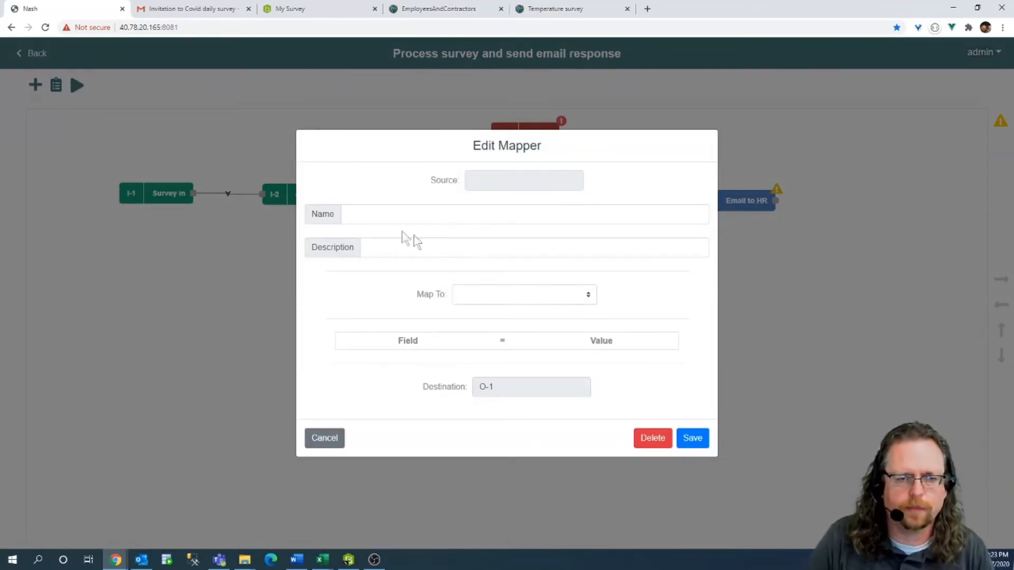
{"action": "left_click", "coordinate": [395, 214]}
{"action": "type", "text": "Email to "}
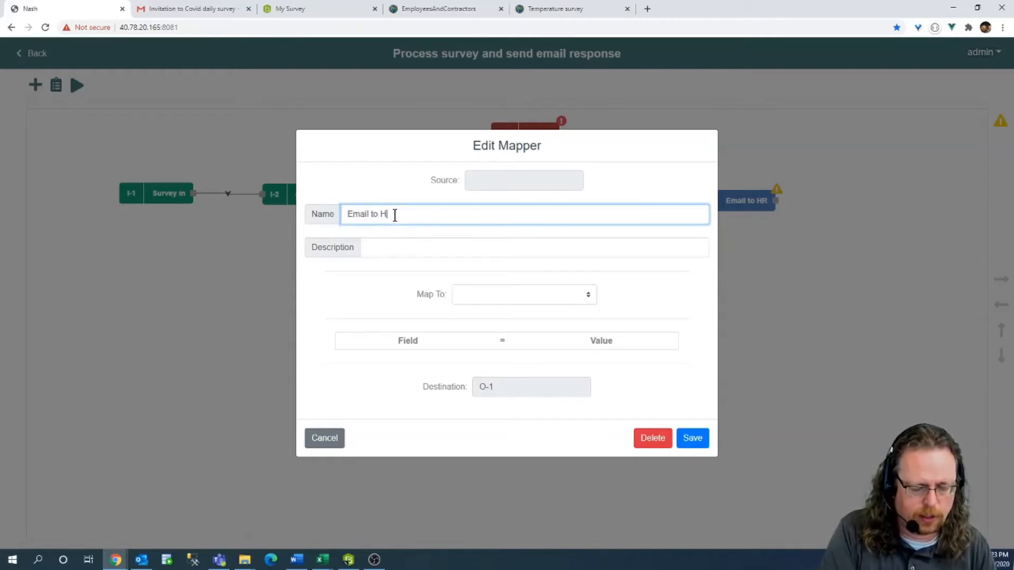
{"action": "type", "text": "HR"}
{"action": "left_click", "coordinate": [482, 294]}
{"action": "left_click", "coordinate": [491, 315]}
{"action": "left_click", "coordinate": [555, 329]}
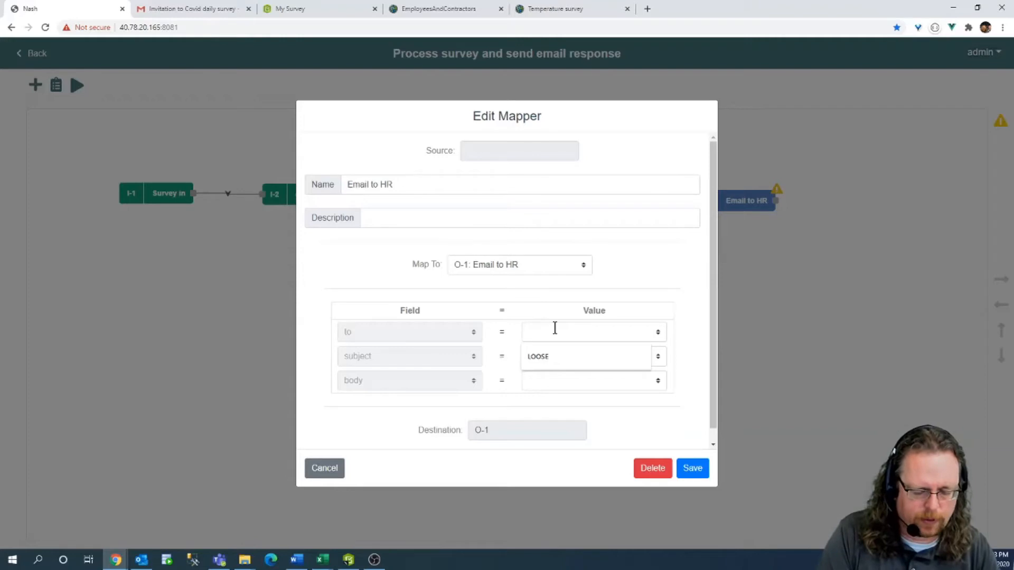
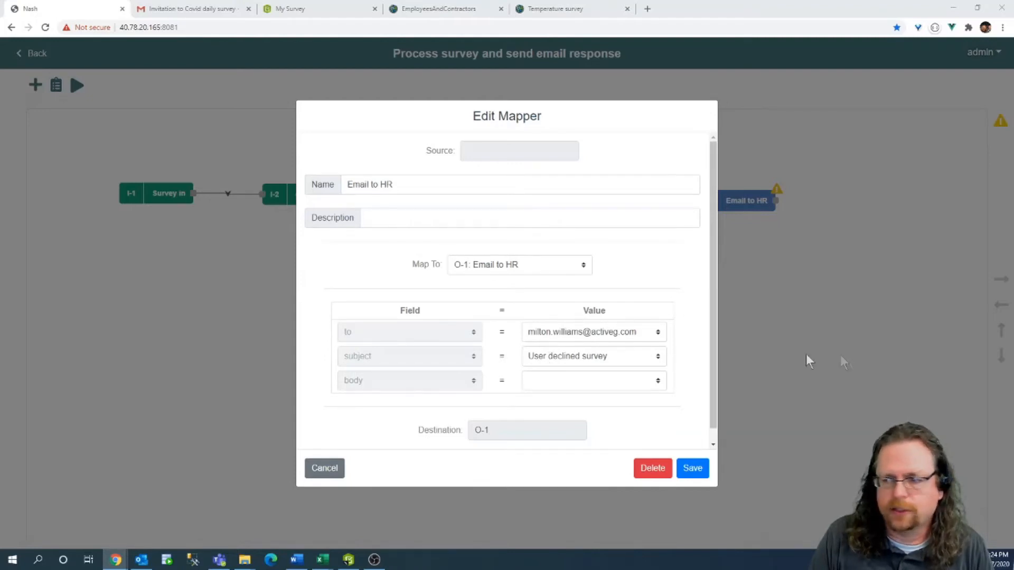
Paste the prepared 'User declined survey' message into the email body and save the mapper.
{"action": "left_click", "coordinate": [569, 380]}
{"action": "key", "text": "ctrl+v"}
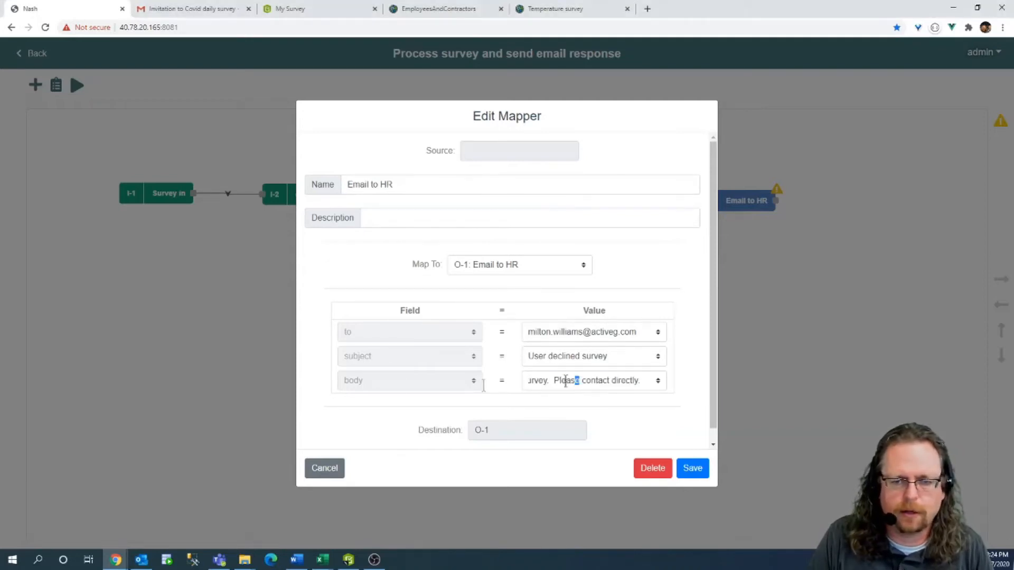
{"action": "left_click_drag", "start_coordinate": [575, 380], "coordinate": [382, 387]}
{"action": "left_click", "coordinate": [571, 376]}
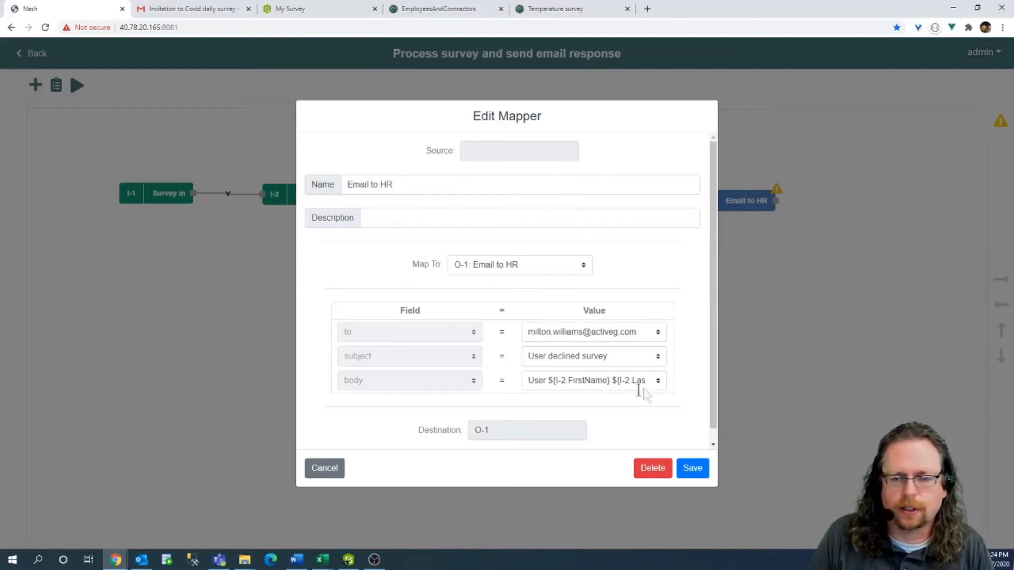
{"action": "mouse_move", "coordinate": [611, 379]}
{"action": "left_mouse_down"}
{"action": "mouse_move", "coordinate": [648, 380]}
{"action": "mouse_move", "coordinate": [608, 380]}
{"action": "left_mouse_up"}
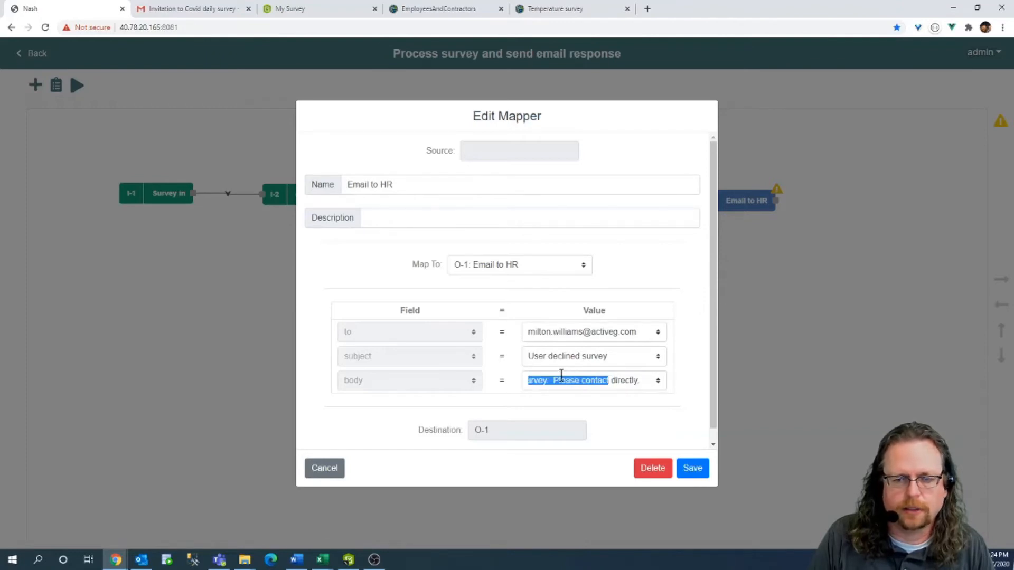
{"action": "left_click", "coordinate": [593, 381]}
{"action": "left_click", "coordinate": [692, 468]}
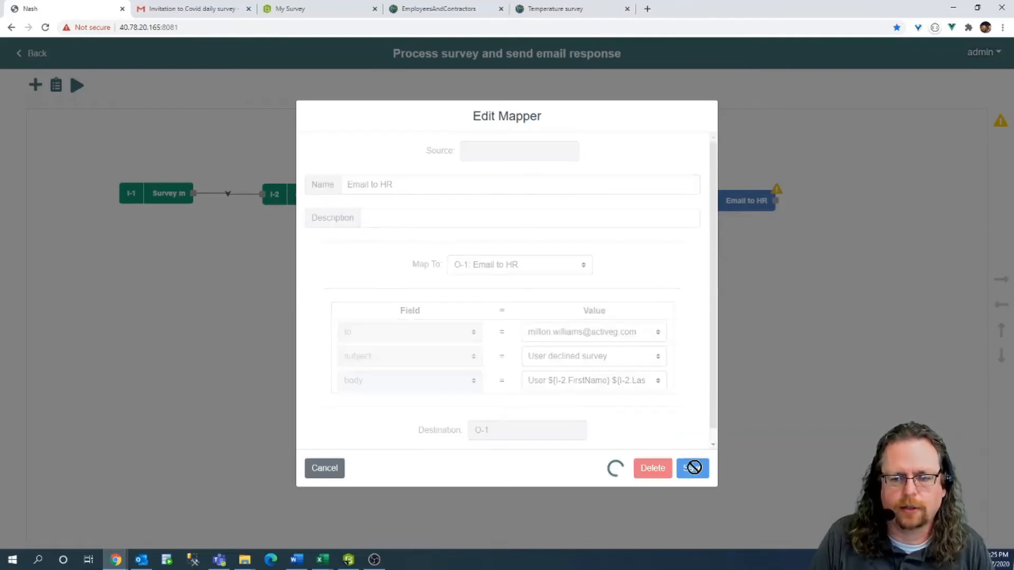
Connect S-1's Case 1 to the mapper, then submit a declined survey response to test.
{"action": "left_click_drag", "start_coordinate": [483, 196], "coordinate": [612, 200]}
{"action": "left_click_drag", "start_coordinate": [754, 200], "coordinate": [785, 197]}
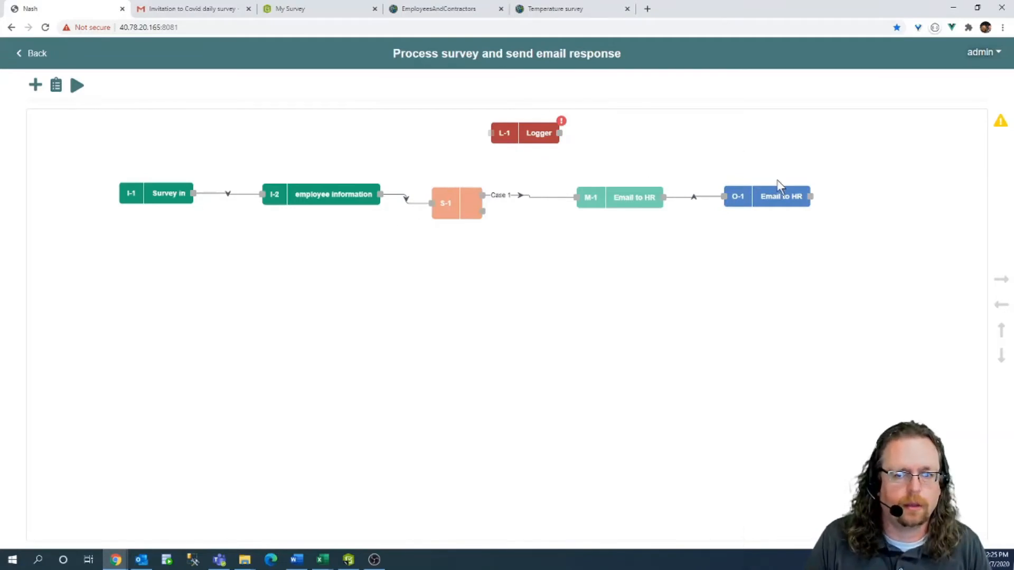
{"action": "left_click", "coordinate": [338, 7]}
{"action": "left_click", "coordinate": [367, 202]}
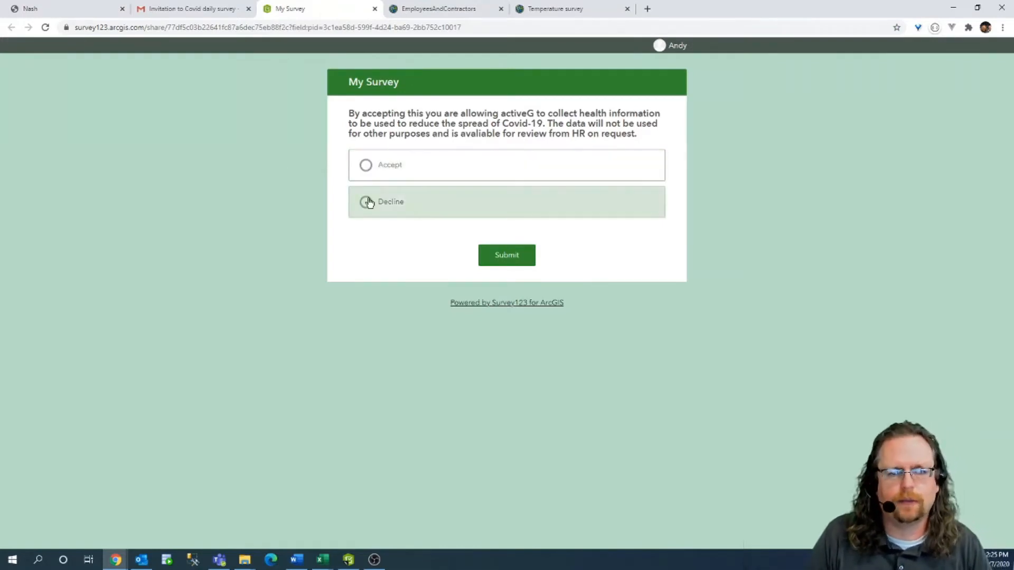
{"action": "left_click", "coordinate": [515, 261]}
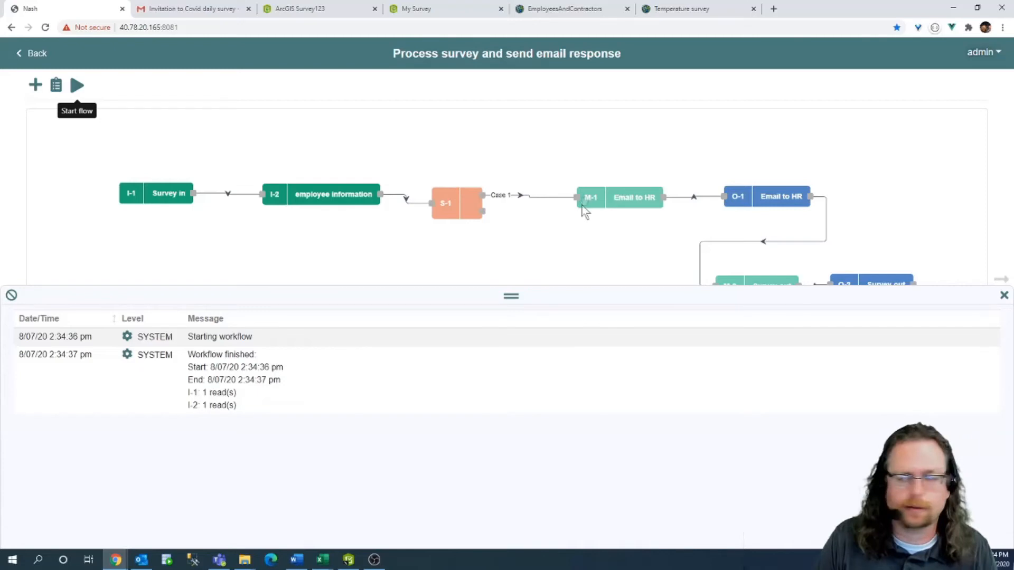
Check and close the received decline email, close the run log, and return to the survey page.
{"action": "key", "text": "alt+Tab"}
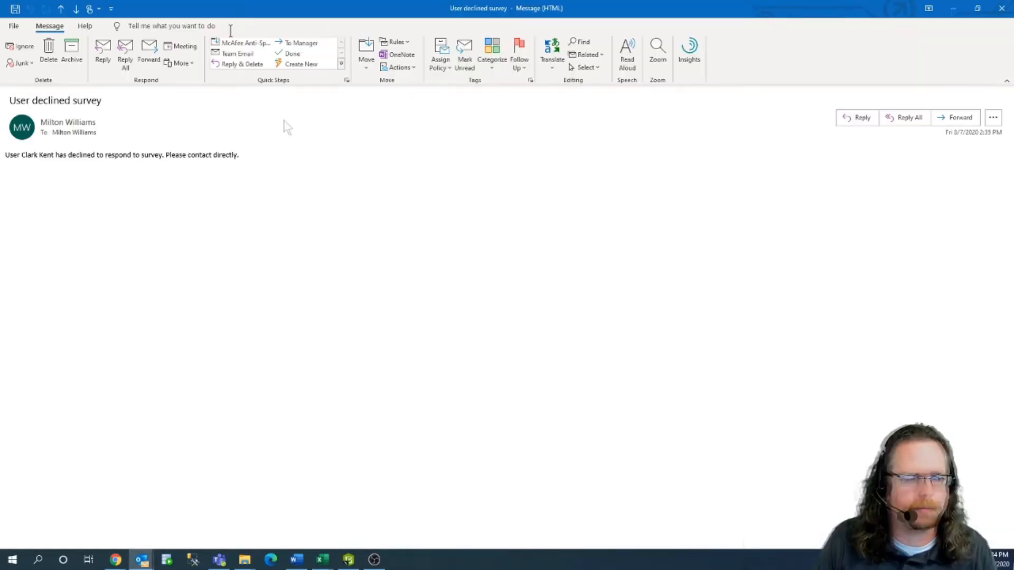
{"action": "left_click", "coordinate": [1002, 7]}
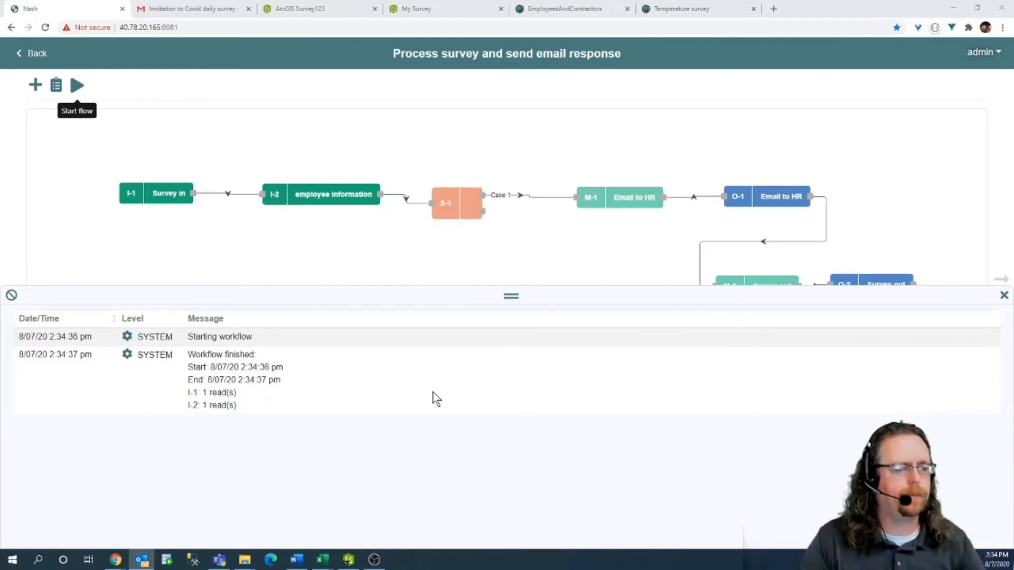
{"action": "left_click", "coordinate": [1003, 295]}
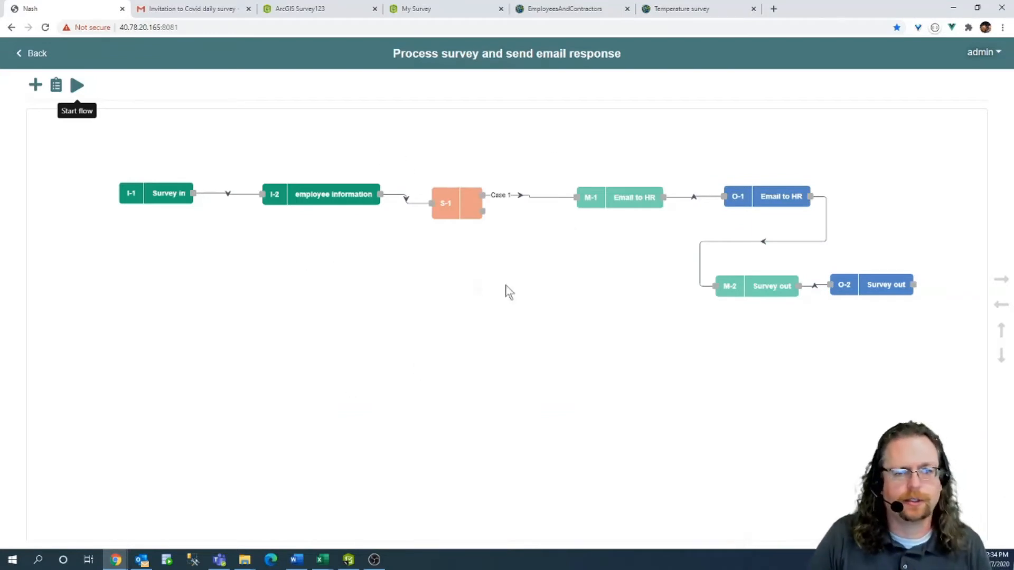
{"action": "left_click", "coordinate": [425, 9]}
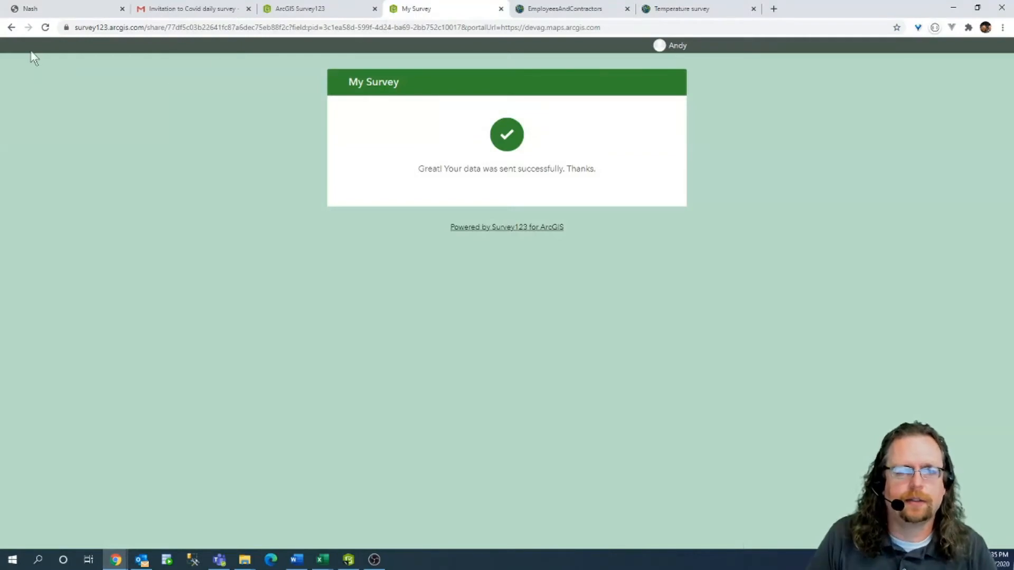
Reload a fresh Survey123 form and close the duplicate survey tab.
{"action": "left_click", "coordinate": [14, 28]}
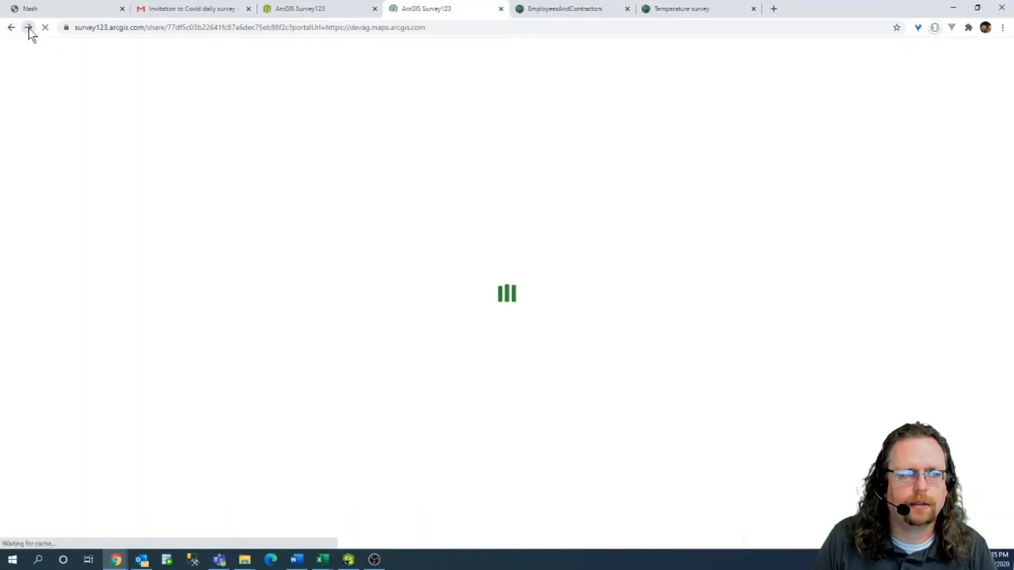
{"action": "left_click", "coordinate": [29, 28]}
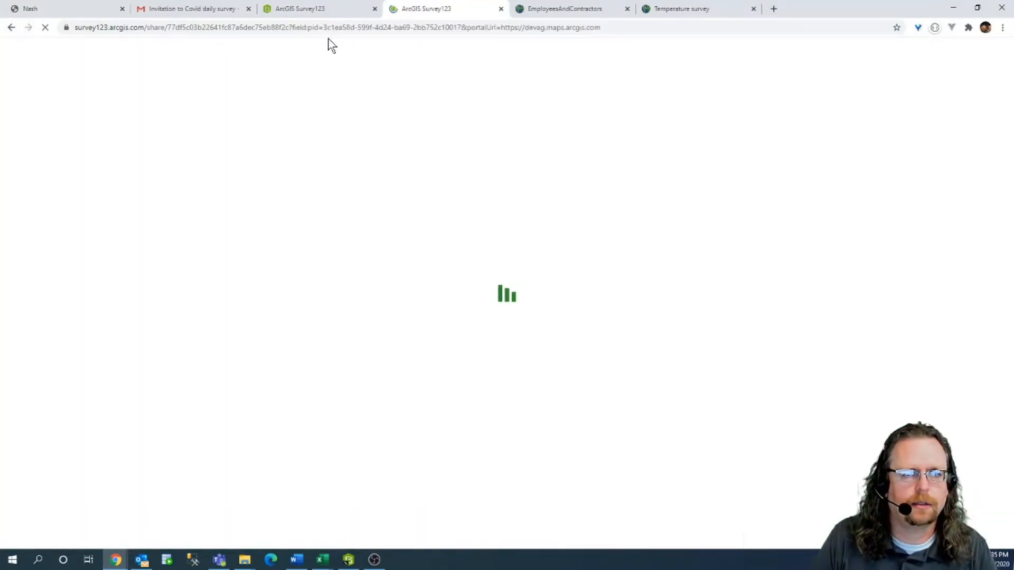
{"action": "left_click", "coordinate": [374, 9]}
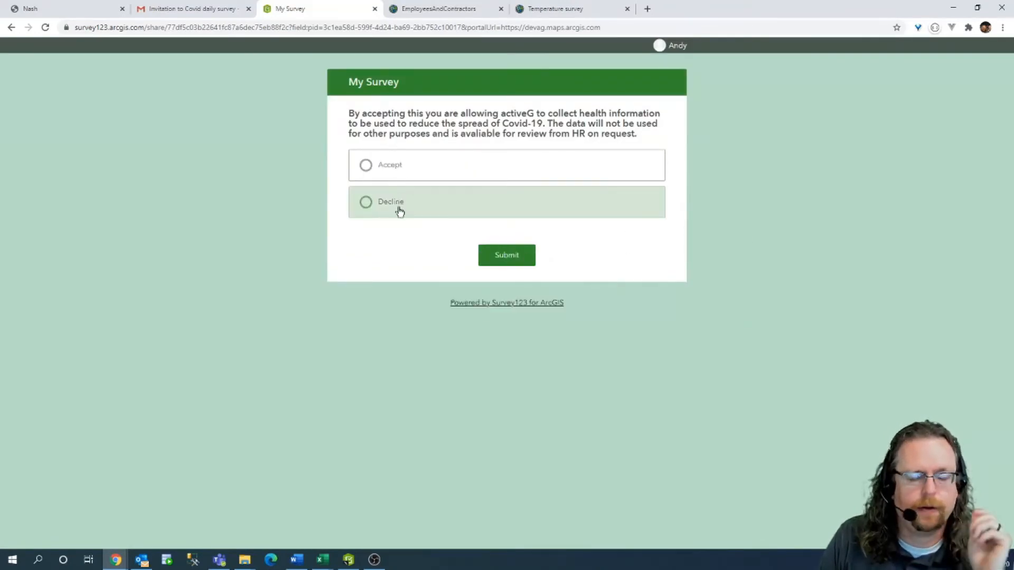
Accept the survey and review the 100(F) temperature and gathering questions, then return to Nash.
{"action": "left_click", "coordinate": [366, 165]}
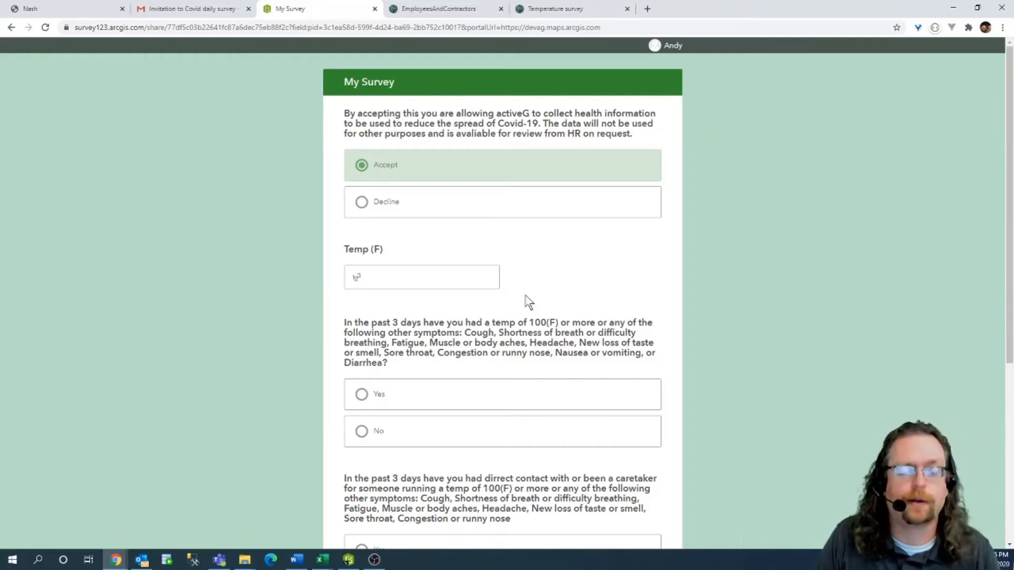
{"action": "scroll", "coordinate": [524, 304], "scroll_direction": "down", "scroll_amount": 2}
{"action": "left_click_drag", "start_coordinate": [349, 384], "coordinate": [513, 385]}
{"action": "scroll", "coordinate": [562, 270], "scroll_direction": "down", "scroll_amount": 2}
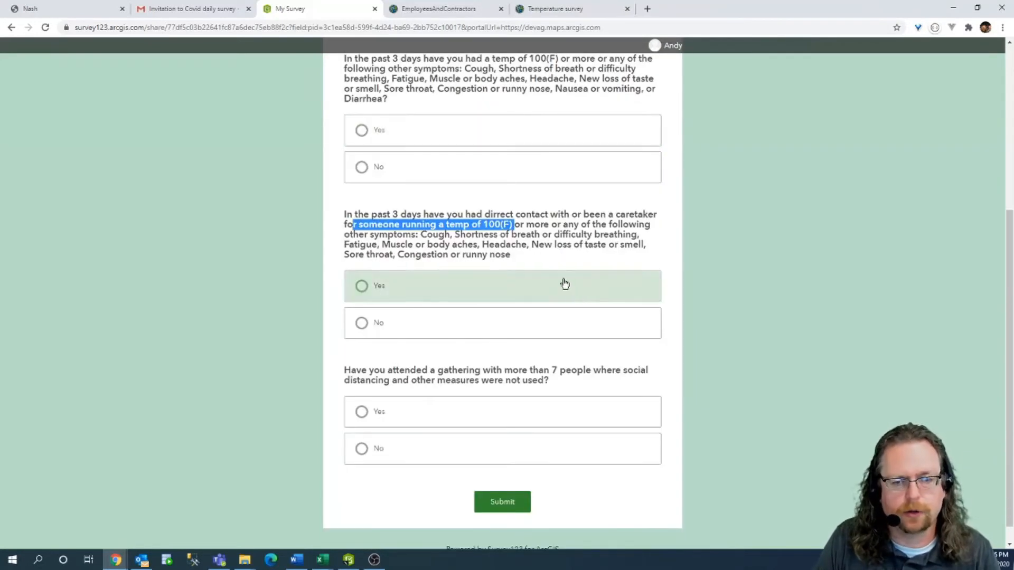
{"action": "left_click", "coordinate": [517, 368]}
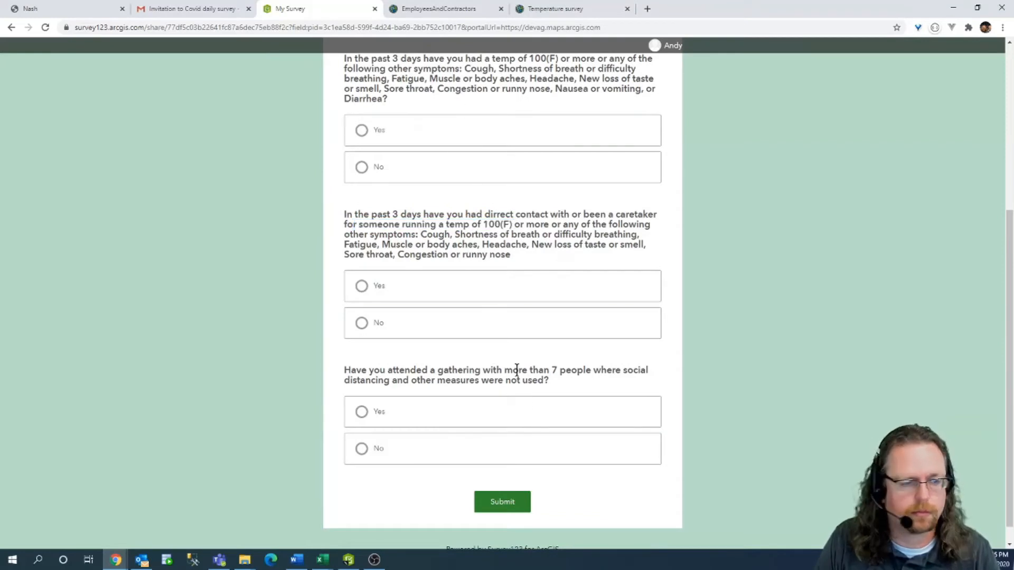
{"action": "left_click_drag", "start_coordinate": [366, 373], "coordinate": [506, 381]}
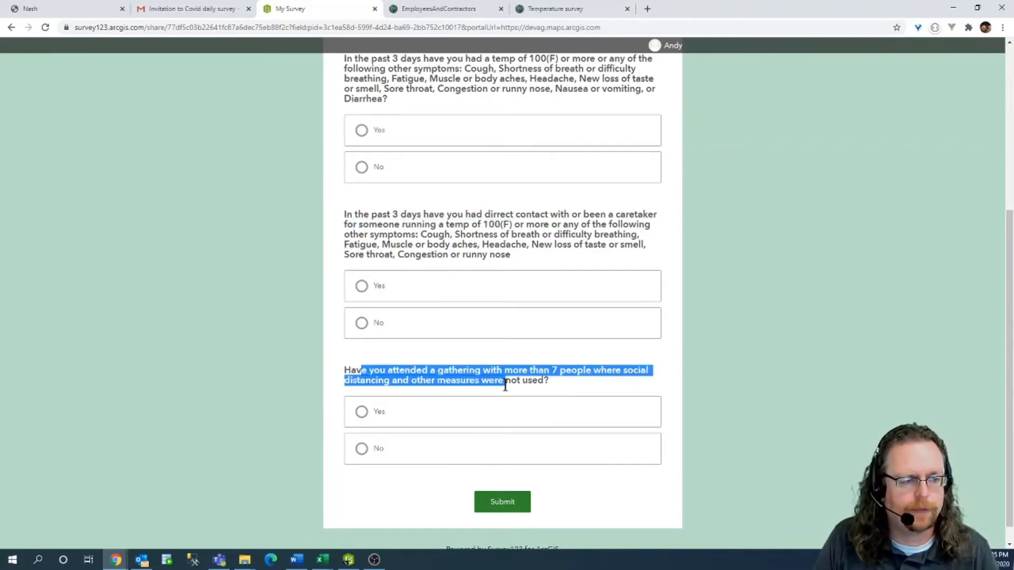
{"action": "left_click", "coordinate": [505, 385]}
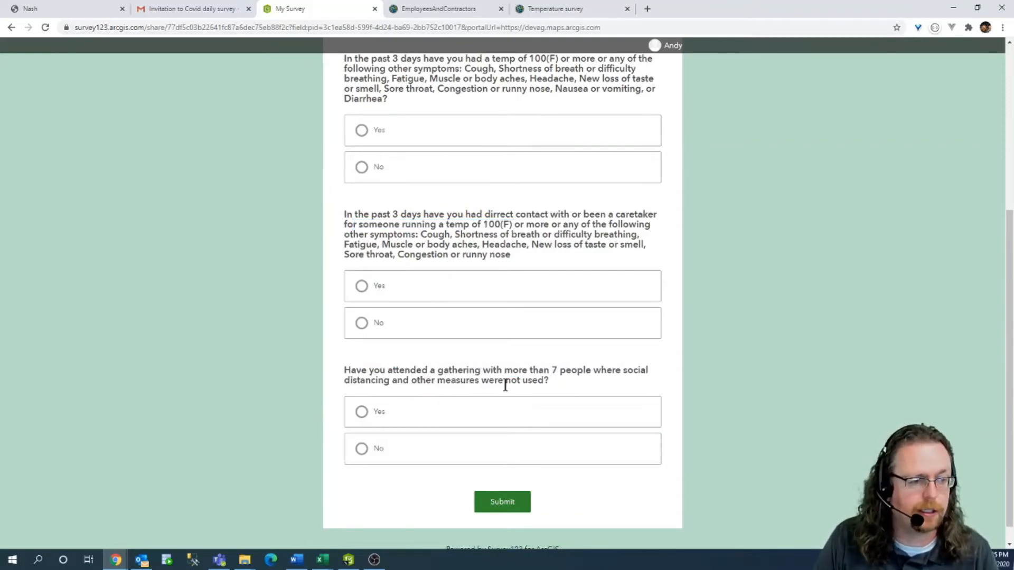
{"action": "scroll", "coordinate": [534, 366], "scroll_direction": "up", "scroll_amount": 5}
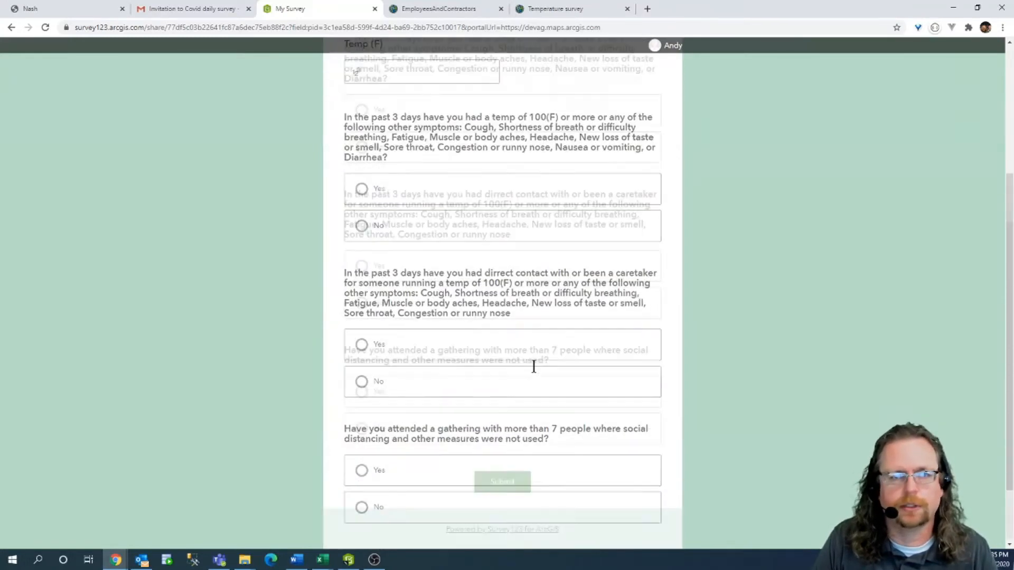
{"action": "left_click", "coordinate": [39, 14]}
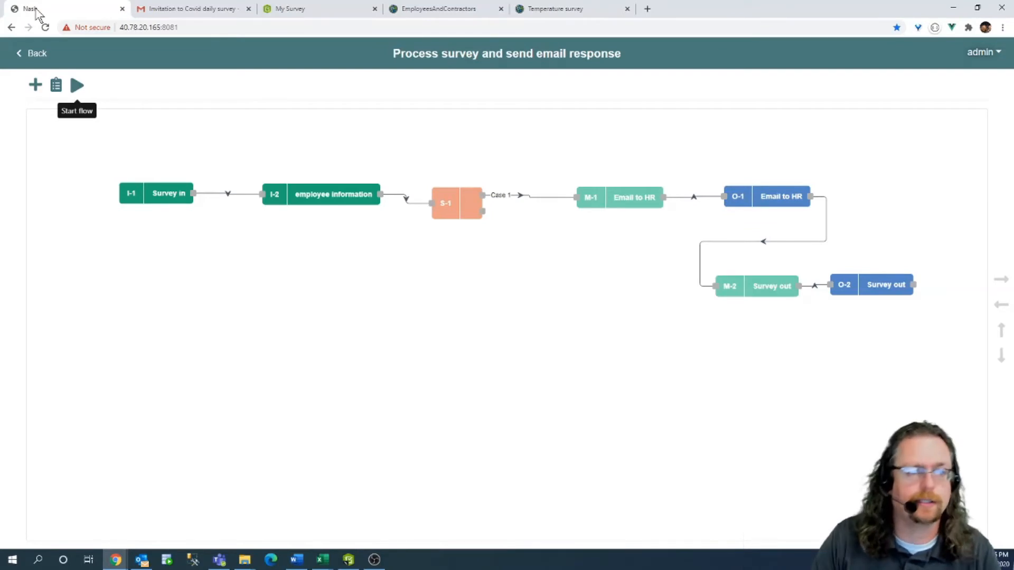
Add two Switch nodes, S-2 and S-3, placing them below the existing flow.
{"action": "left_click", "coordinate": [35, 84]}
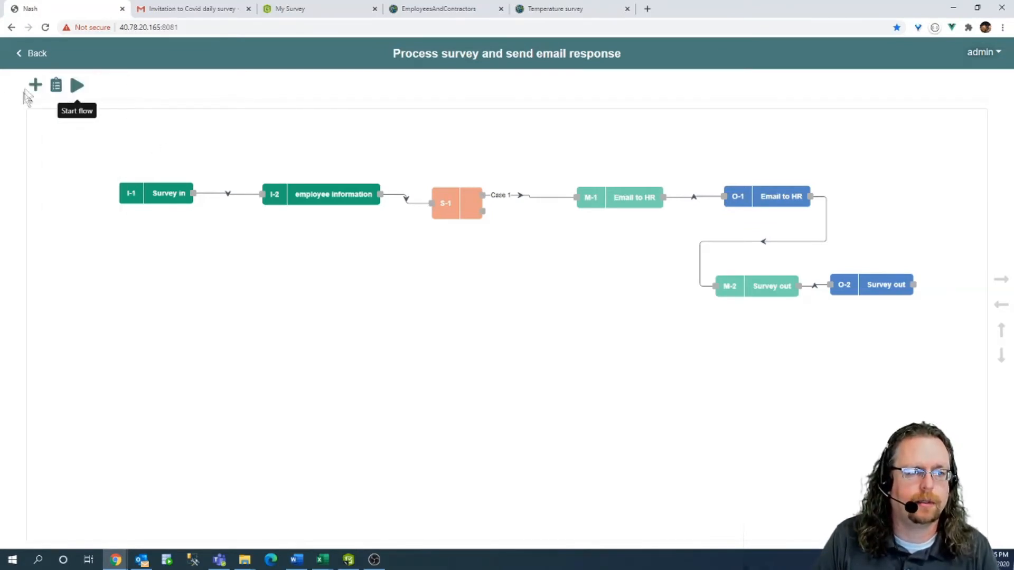
{"action": "left_click", "coordinate": [35, 85]}
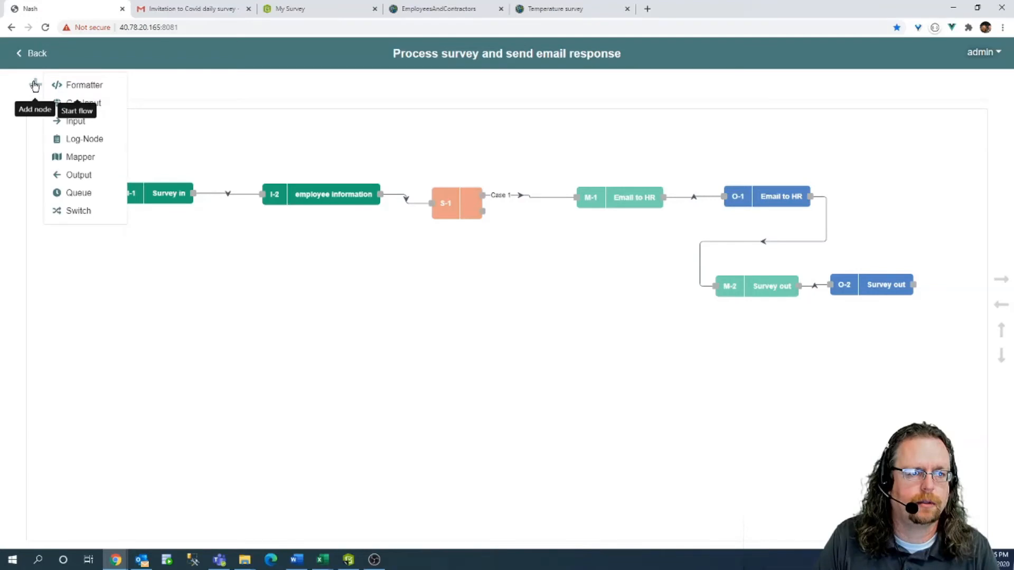
{"action": "left_click", "coordinate": [89, 210]}
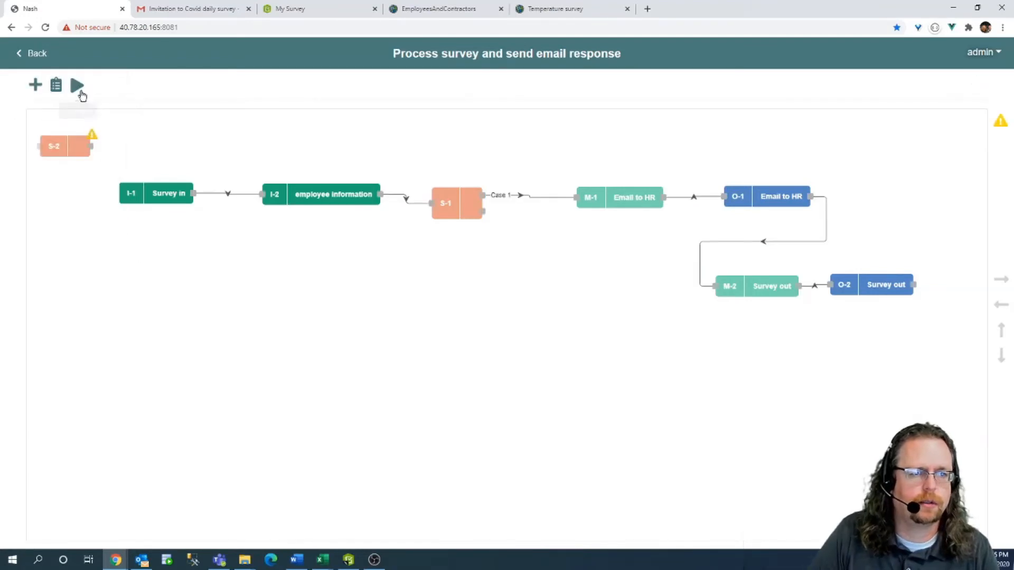
{"action": "left_click_drag", "start_coordinate": [61, 145], "coordinate": [228, 353]}
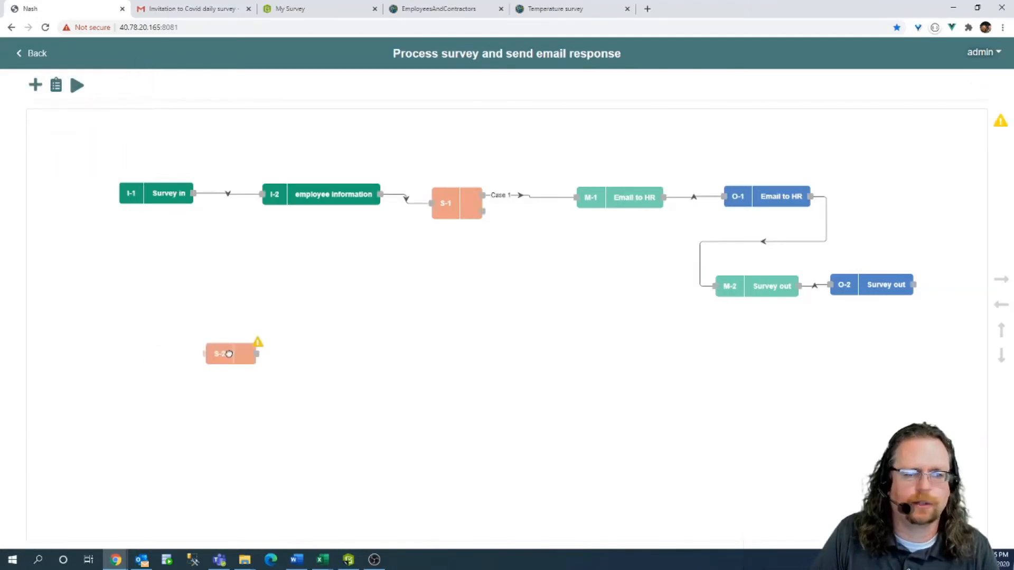
{"action": "left_click", "coordinate": [36, 85]}
{"action": "left_click", "coordinate": [85, 211]}
{"action": "left_click_drag", "start_coordinate": [69, 156], "coordinate": [409, 363]}
Add Switch nodes S-4 and S-5, then line up S-2 through S-5 in a row.
{"action": "left_click", "coordinate": [36, 85]}
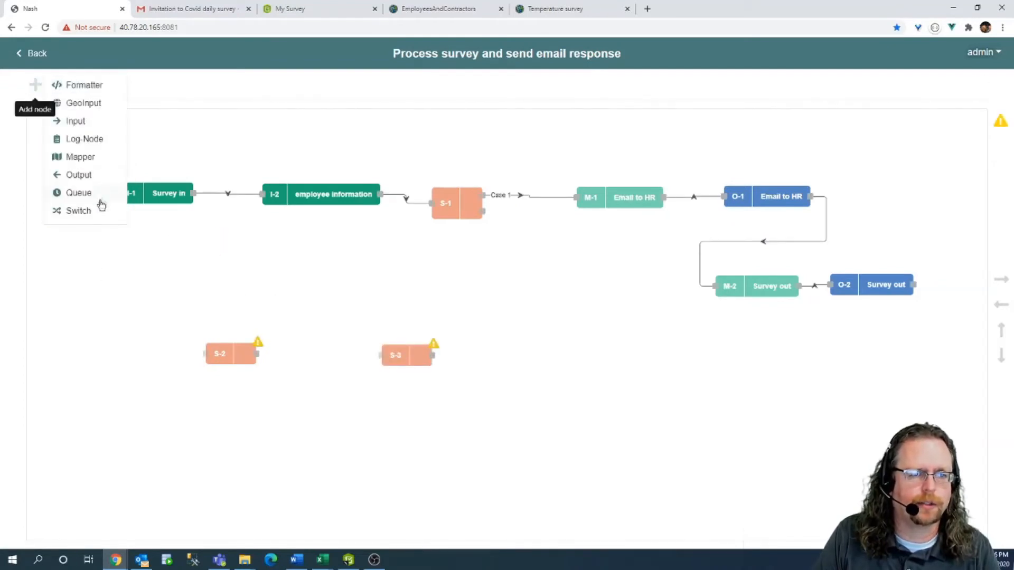
{"action": "left_click", "coordinate": [84, 211]}
{"action": "left_click_drag", "start_coordinate": [79, 153], "coordinate": [510, 380]}
{"action": "left_click", "coordinate": [36, 85]}
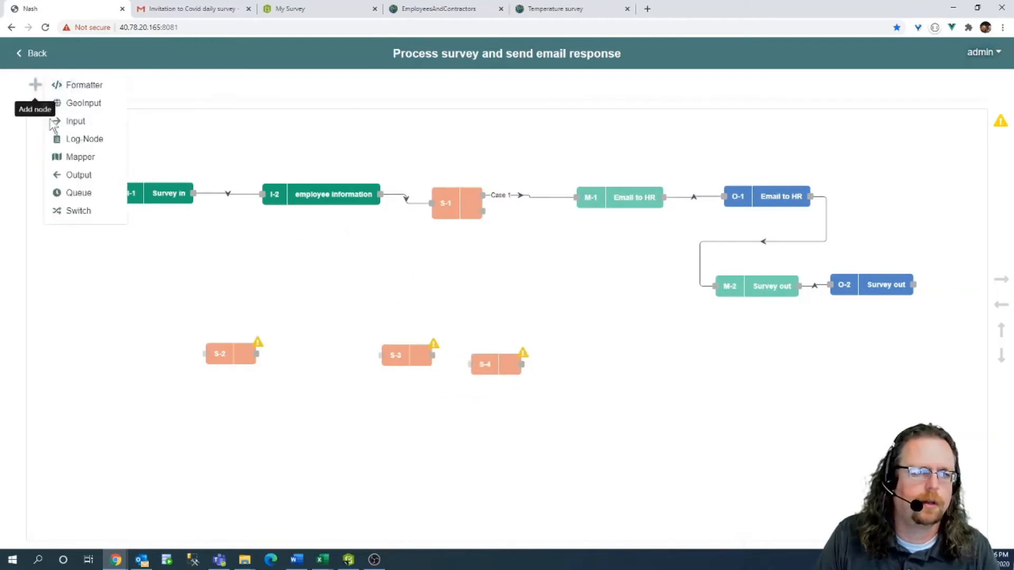
{"action": "left_click", "coordinate": [69, 211]}
{"action": "left_click_drag", "start_coordinate": [55, 146], "coordinate": [567, 360]}
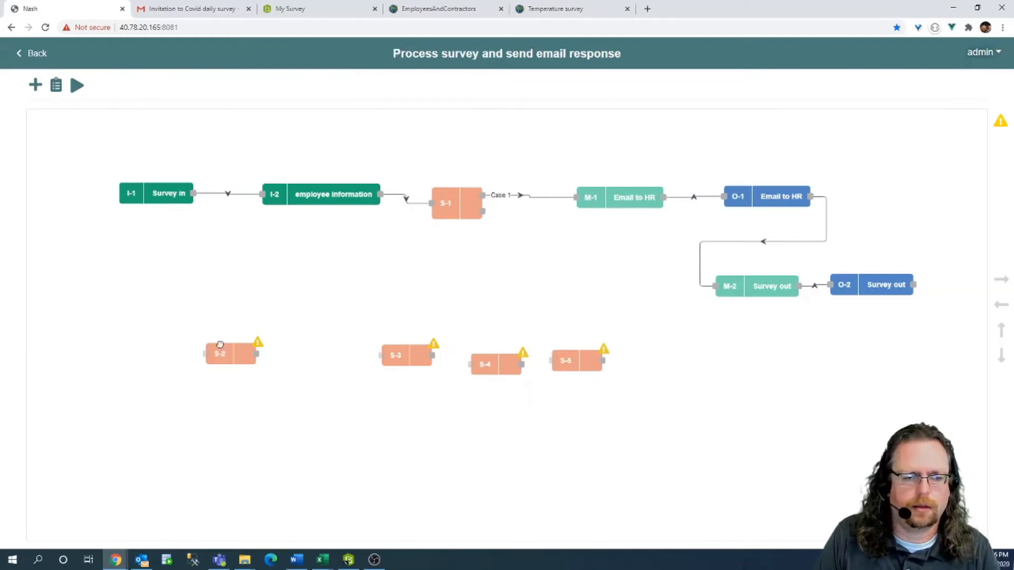
{"action": "left_click_drag", "start_coordinate": [220, 345], "coordinate": [172, 274]}
{"action": "left_click_drag", "start_coordinate": [399, 352], "coordinate": [266, 274]}
{"action": "left_click_drag", "start_coordinate": [505, 364], "coordinate": [385, 285]}
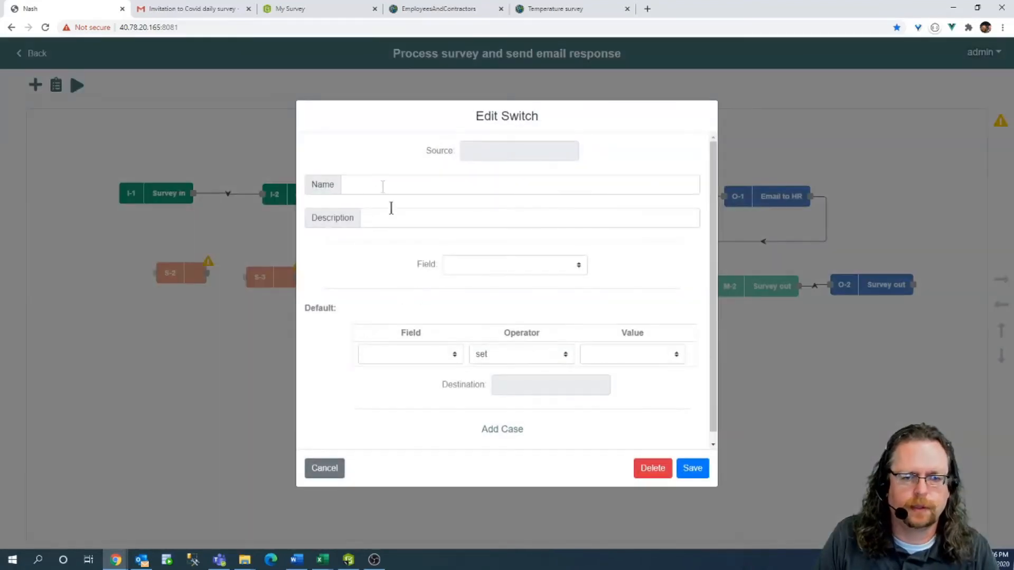
Name switch S-2 '100 degrees' and set its field to I-1: temp.
{"action": "left_click", "coordinate": [376, 183]}
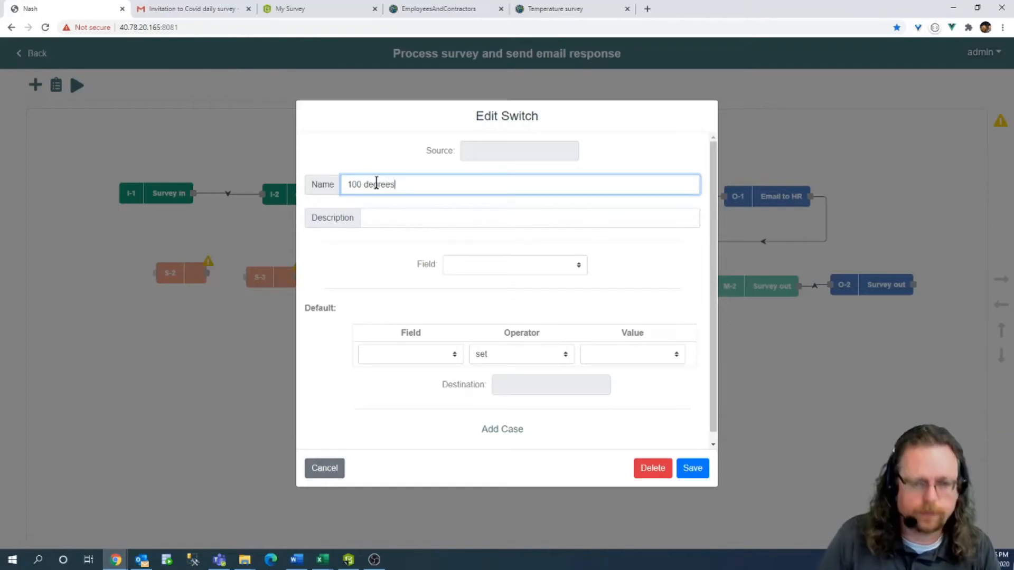
{"action": "left_click", "coordinate": [482, 268]}
{"action": "left_click", "coordinate": [482, 268]}
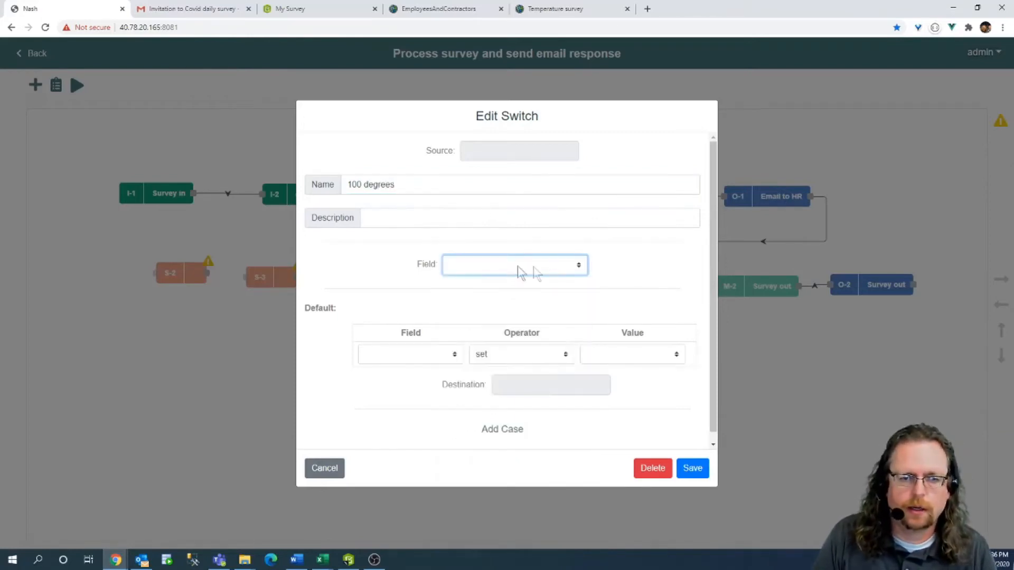
{"action": "left_click", "coordinate": [534, 263]}
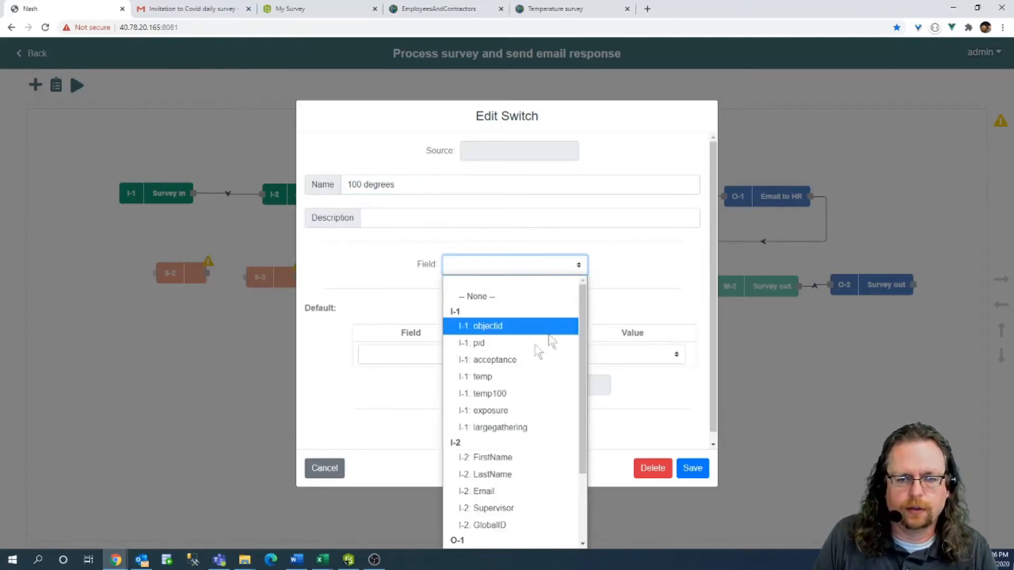
{"action": "left_click", "coordinate": [523, 376]}
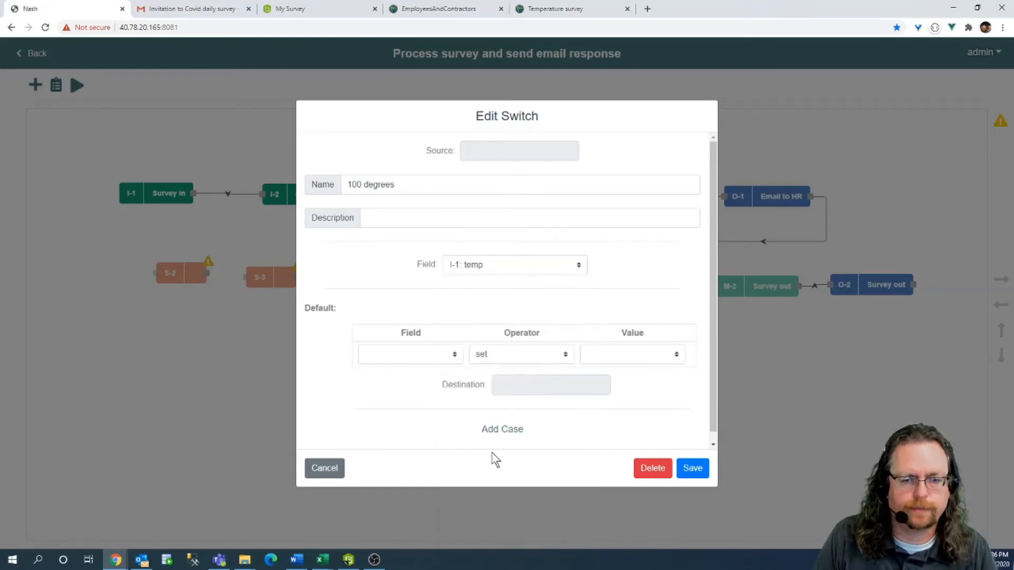
Add Case 1 testing temp less than or equal to 100 and save the switch.
{"action": "left_click", "coordinate": [495, 434]}
{"action": "left_click", "coordinate": [429, 333]}
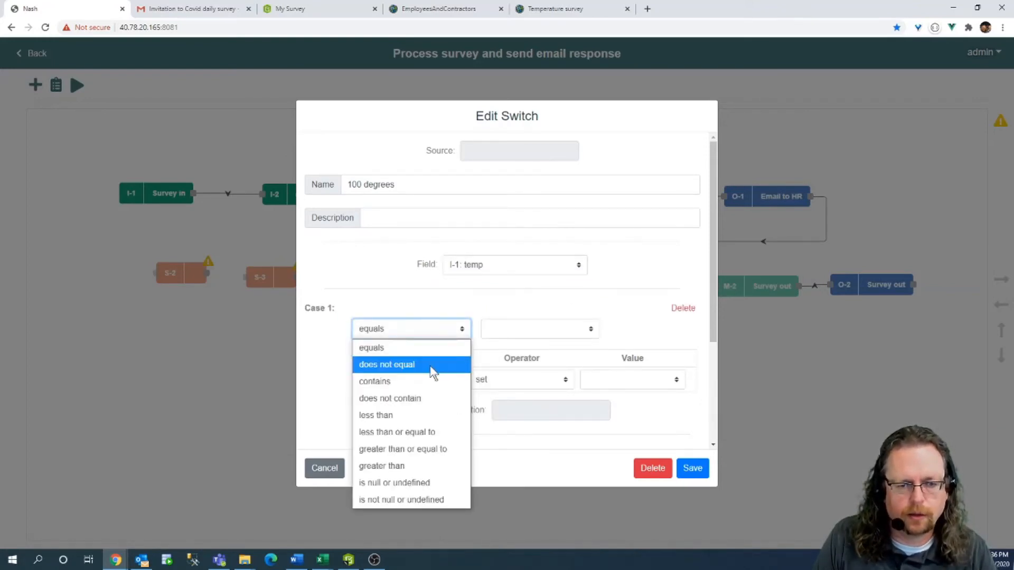
{"action": "left_click", "coordinate": [433, 432]}
{"action": "left_click", "coordinate": [507, 332]}
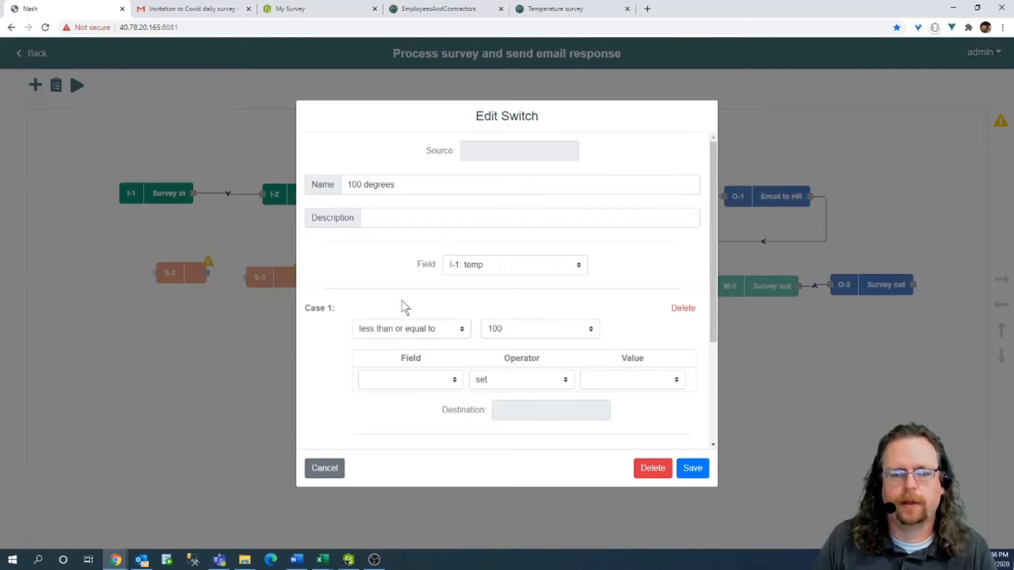
{"action": "scroll", "coordinate": [466, 293], "scroll_direction": "down", "scroll_amount": 1}
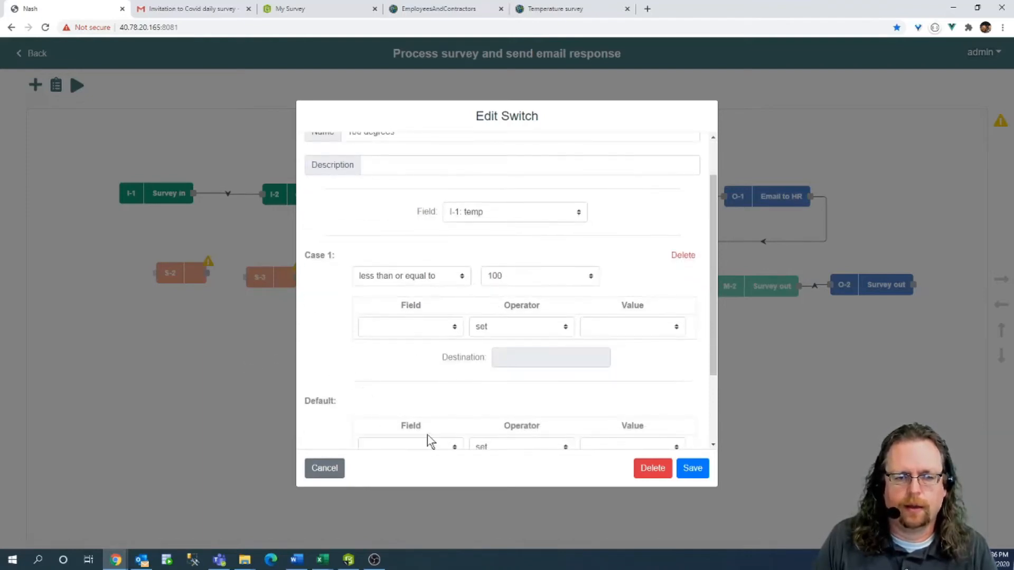
{"action": "scroll", "coordinate": [401, 401], "scroll_direction": "down", "scroll_amount": 2}
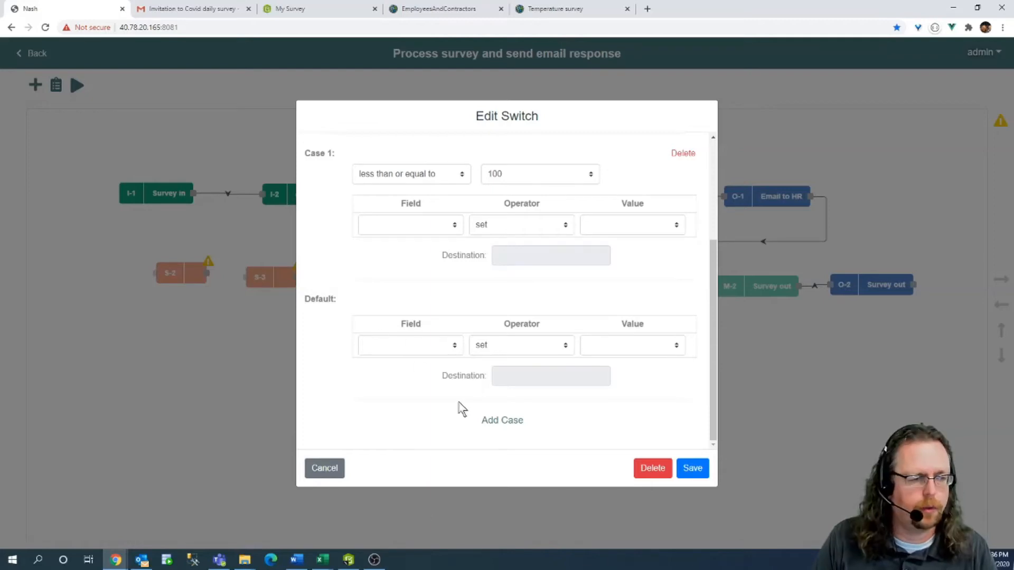
{"action": "left_click", "coordinate": [692, 468]}
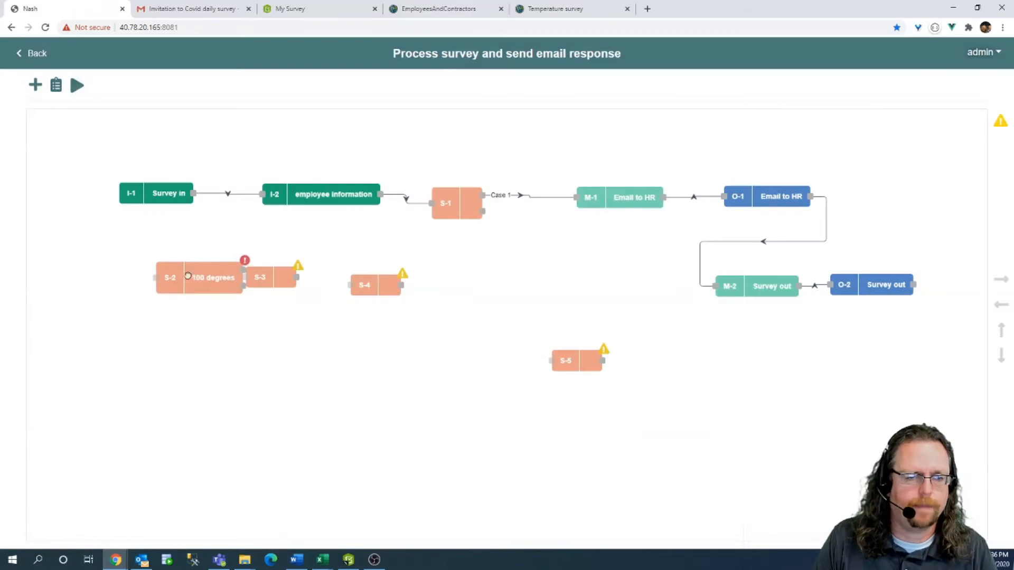
Feed S-1's Default branch into the 100 degrees switch and rename S-1 'accept decline'.
{"action": "left_click_drag", "start_coordinate": [187, 275], "coordinate": [152, 281]}
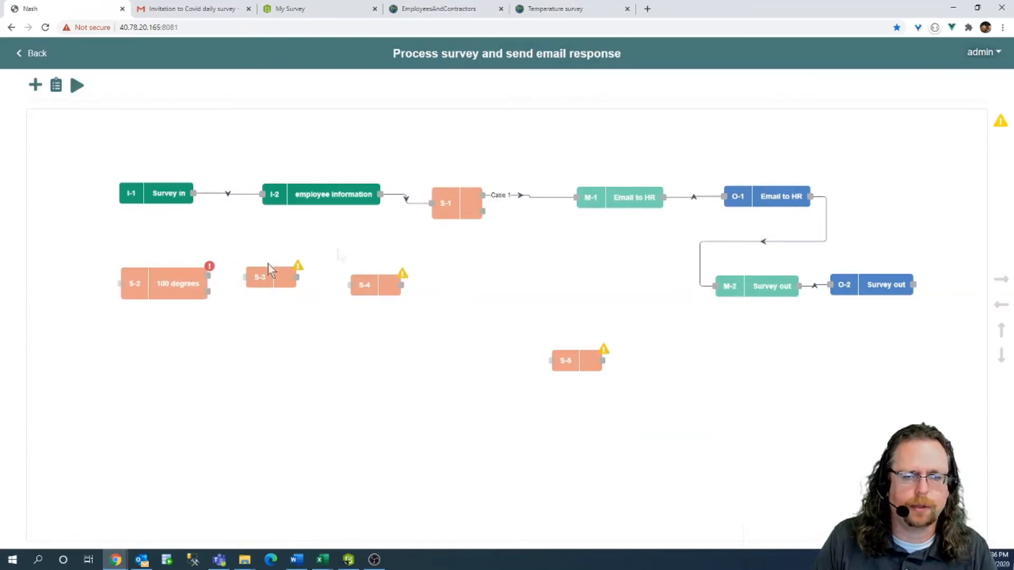
{"action": "left_click_drag", "start_coordinate": [489, 220], "coordinate": [120, 283]}
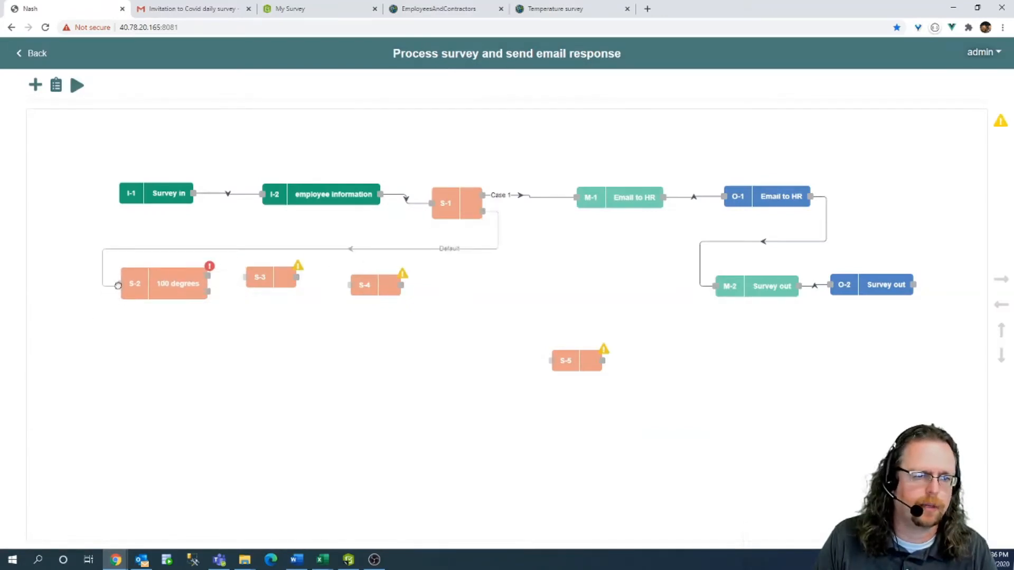
{"action": "double_click", "coordinate": [457, 199]}
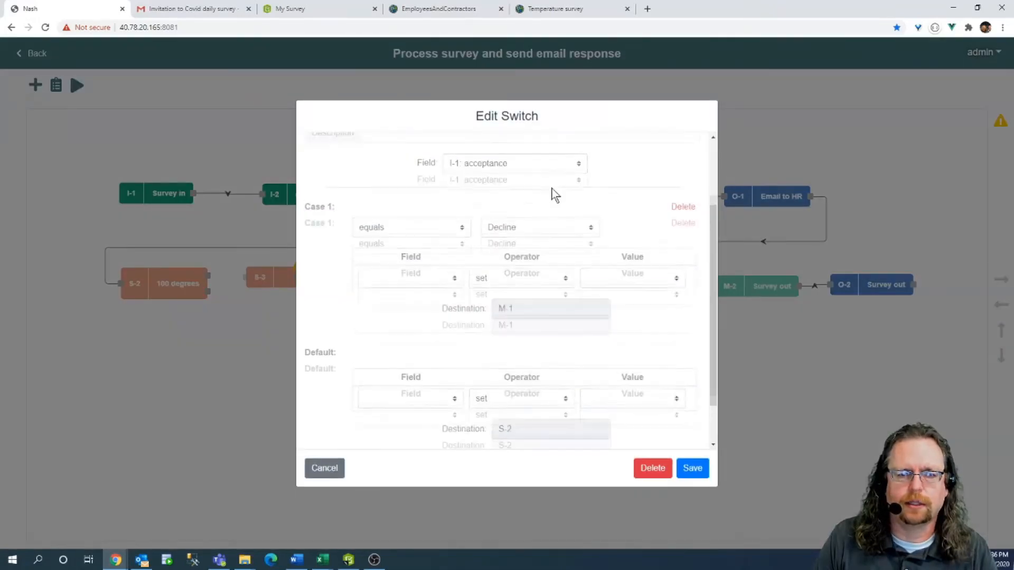
{"action": "left_click", "coordinate": [424, 184]}
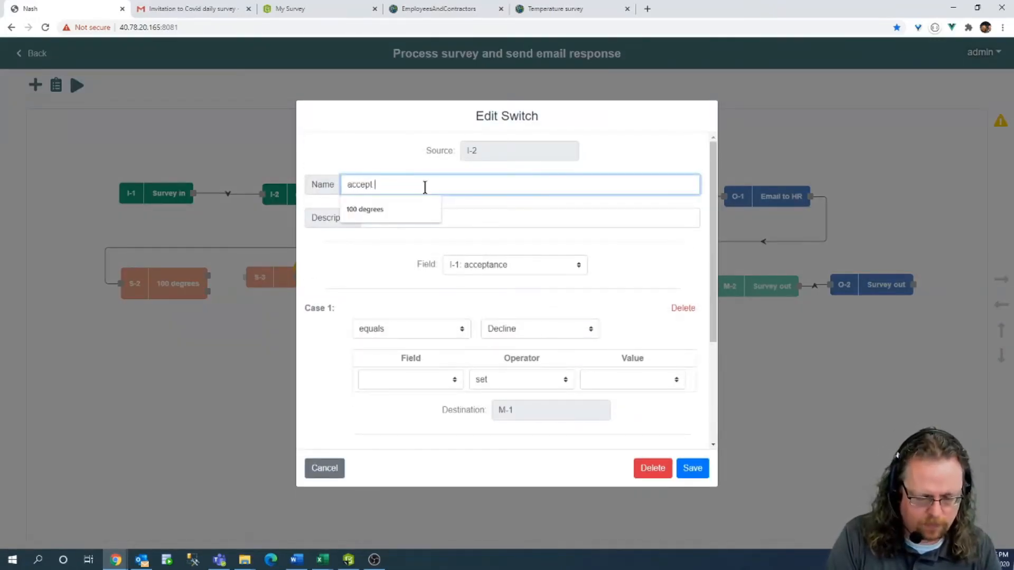
{"action": "type", "text": "accept decline"}
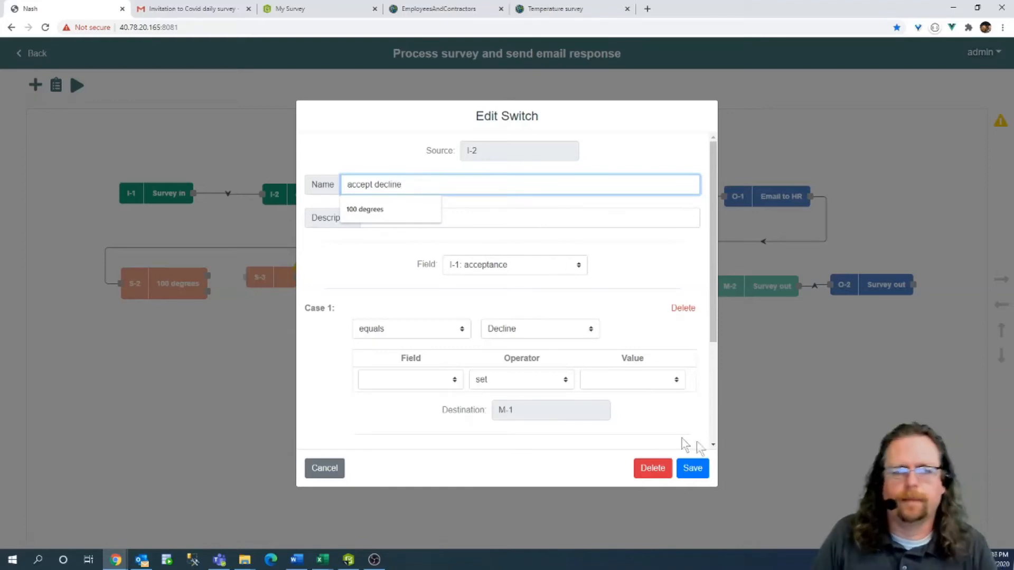
{"action": "left_click", "coordinate": [692, 467]}
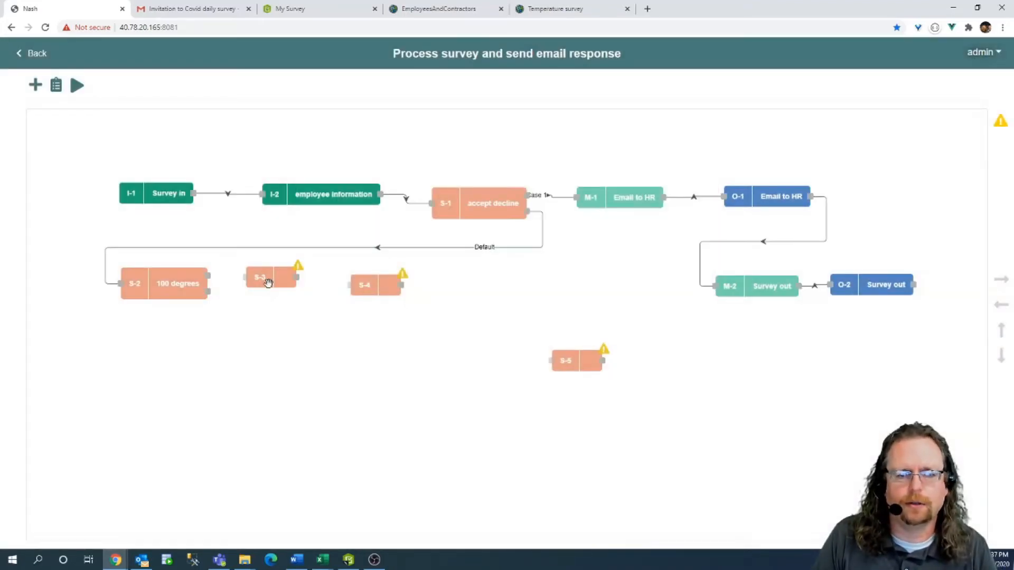
Shift S-3, S-4 and S-5 into a tidy row beside the 100 degrees switch.
{"action": "left_click_drag", "start_coordinate": [268, 283], "coordinate": [280, 289]}
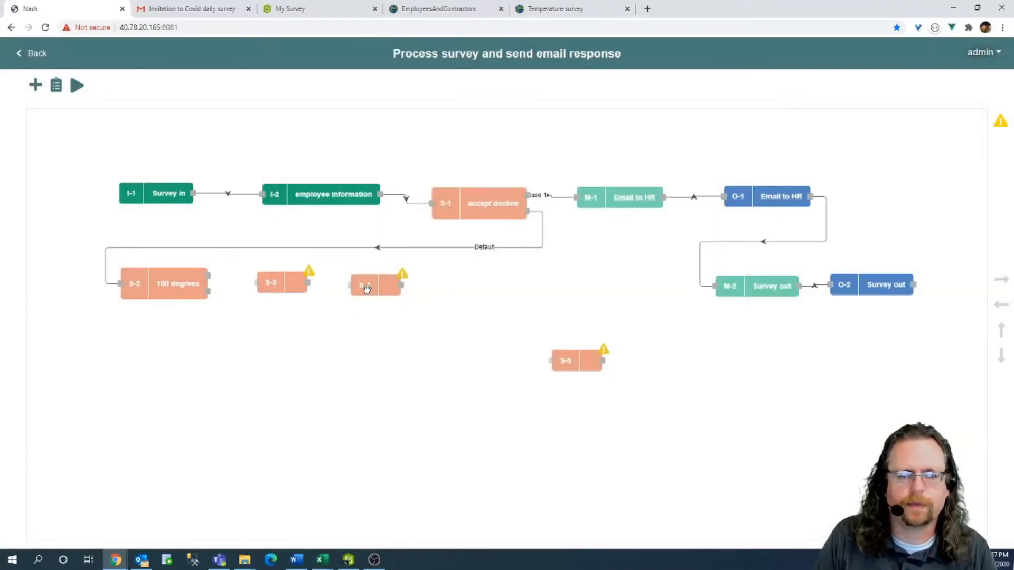
{"action": "left_click_drag", "start_coordinate": [363, 285], "coordinate": [390, 281]}
{"action": "left_click_drag", "start_coordinate": [566, 355], "coordinate": [540, 288]}
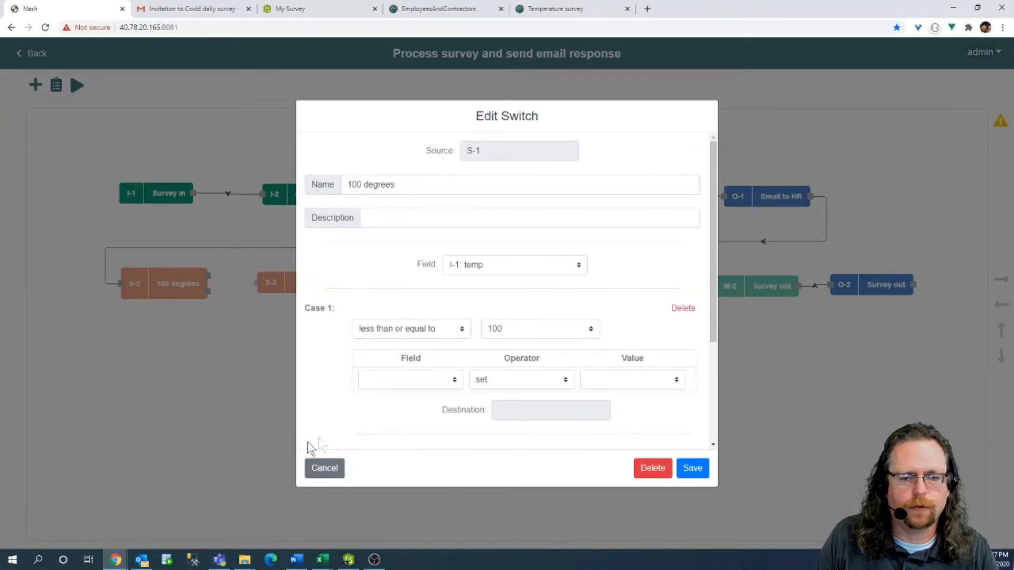
Change the 100 degrees switch's Case 1 from less than or equal to, to less than 100.
{"action": "left_click", "coordinate": [323, 468]}
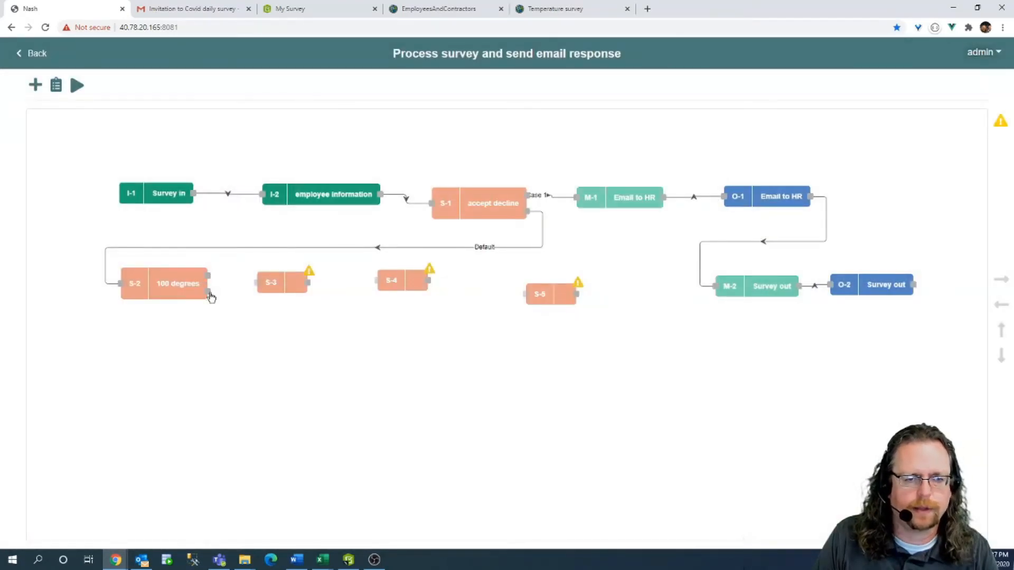
{"action": "double_click", "coordinate": [166, 283]}
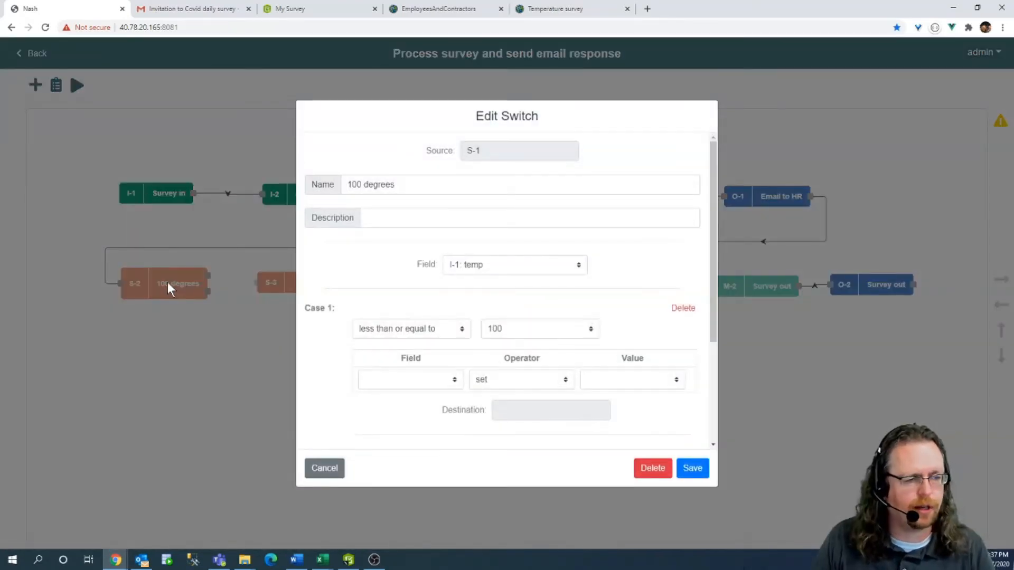
{"action": "left_click", "coordinate": [449, 334]}
{"action": "left_click", "coordinate": [430, 414]}
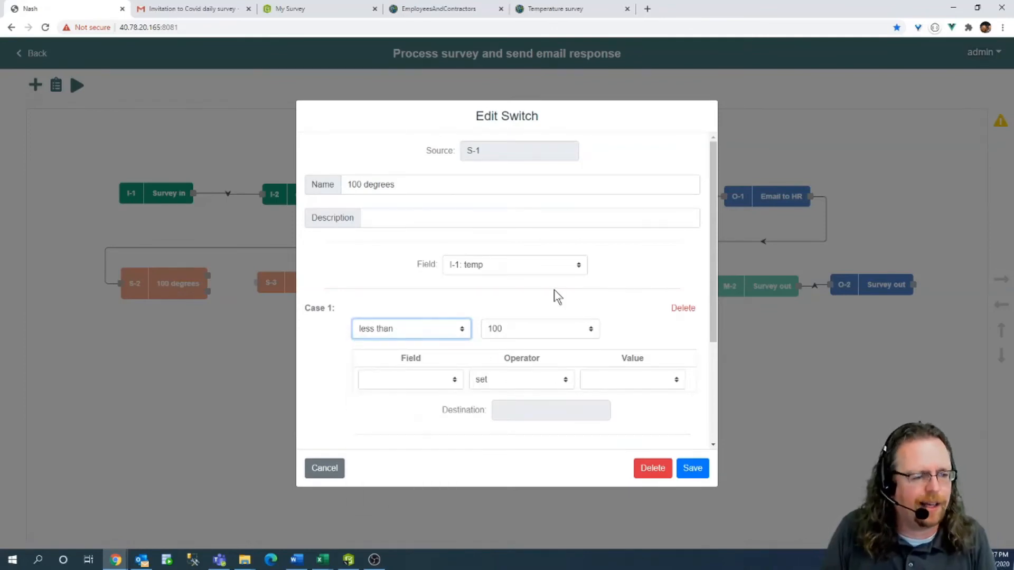
{"action": "left_click", "coordinate": [692, 468]}
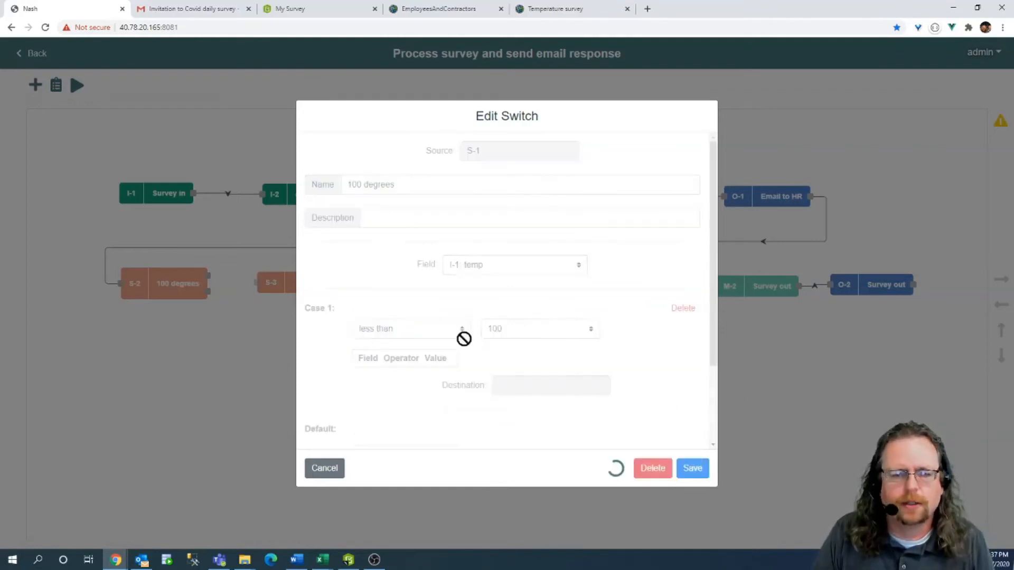
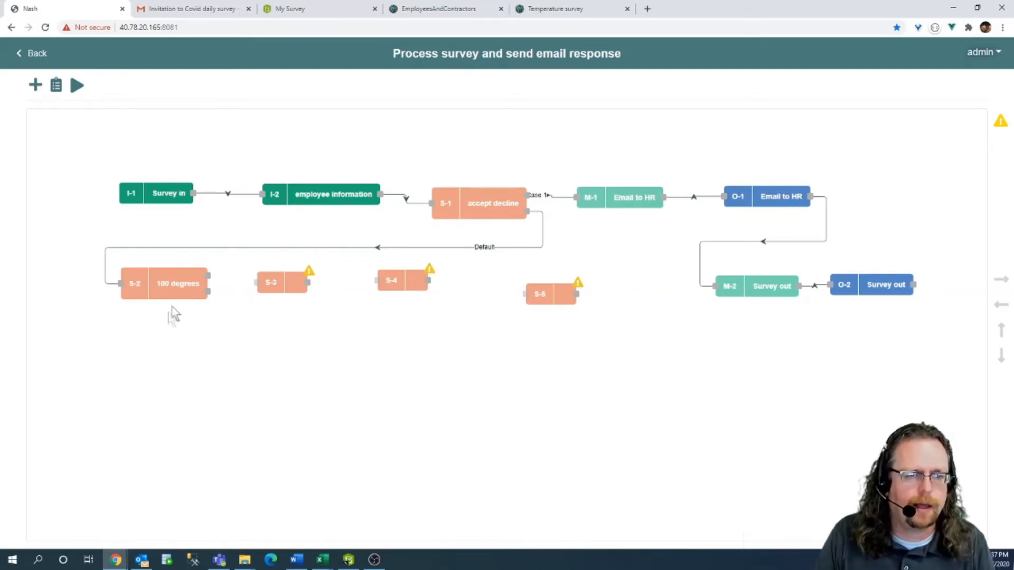
Keep the 100 degrees switch's temp less-than-100 rule and wire its Case 1 output to S-3.
{"action": "double_click", "coordinate": [182, 274]}
{"action": "scroll", "coordinate": [388, 323], "scroll_direction": "down", "scroll_amount": 2}
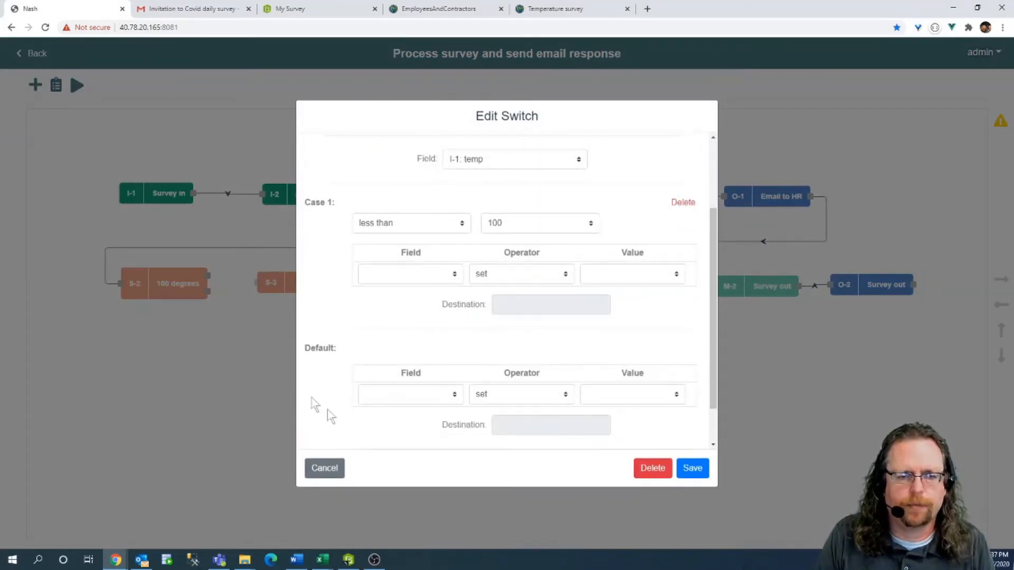
{"action": "left_click", "coordinate": [692, 469]}
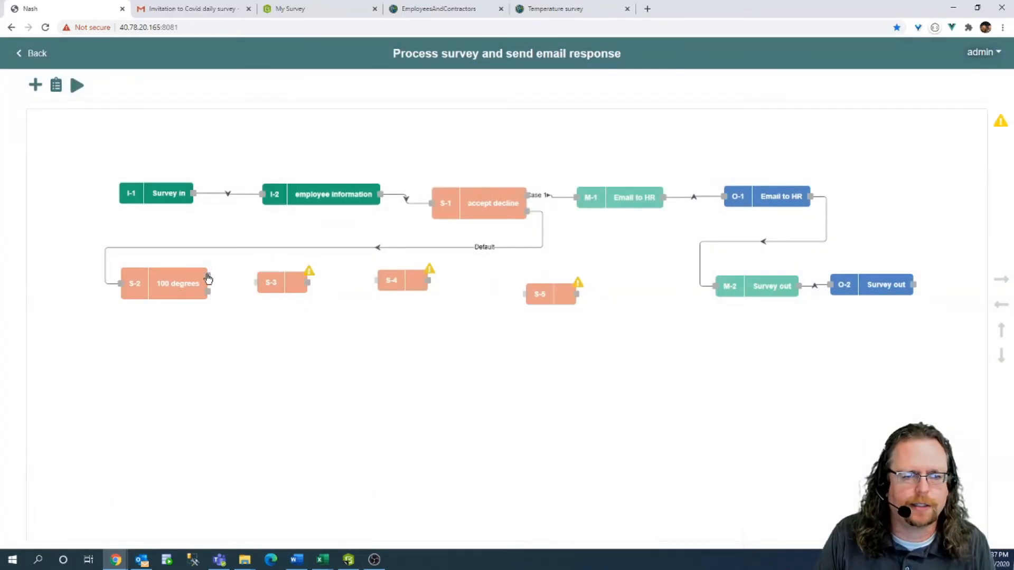
{"action": "left_click_drag", "start_coordinate": [207, 274], "coordinate": [284, 281]}
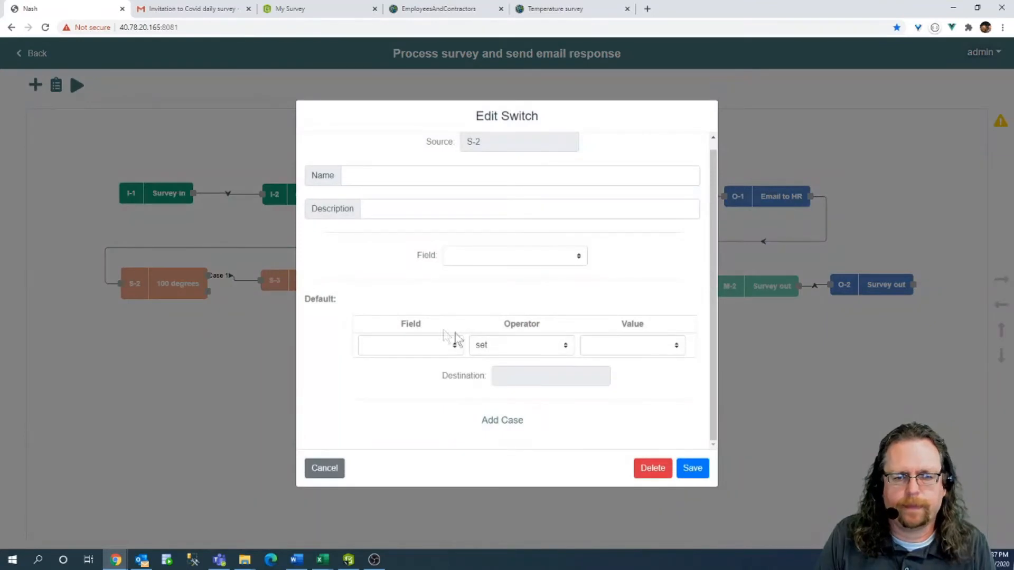
Make S-3 the 'symptoms' switch testing I-1: temp100 equals yes, and wire its Case 1 to S-4.
{"action": "left_click", "coordinate": [482, 255]}
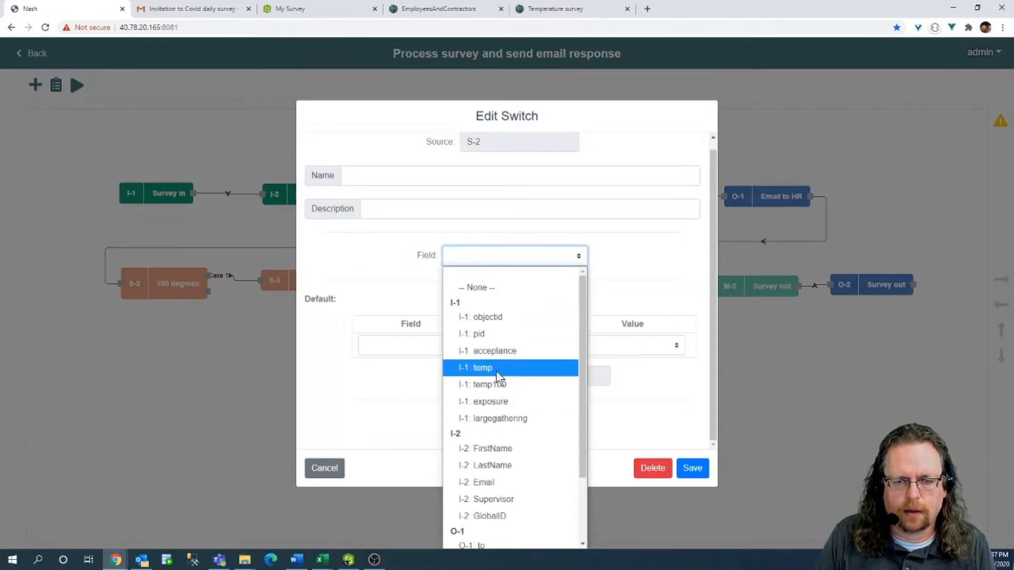
{"action": "left_click", "coordinate": [499, 385]}
{"action": "left_click", "coordinate": [463, 299]}
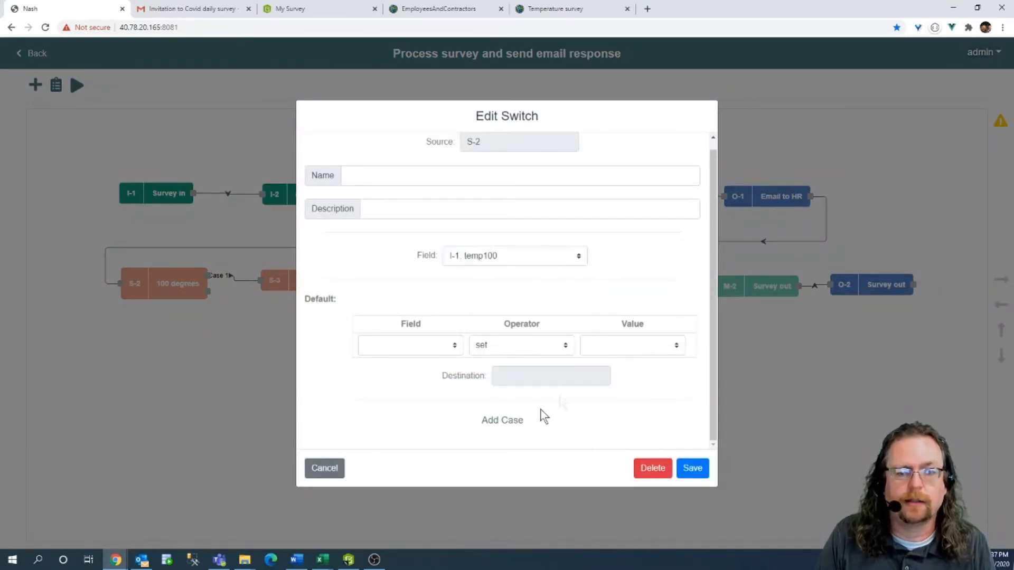
{"action": "left_click", "coordinate": [511, 423]}
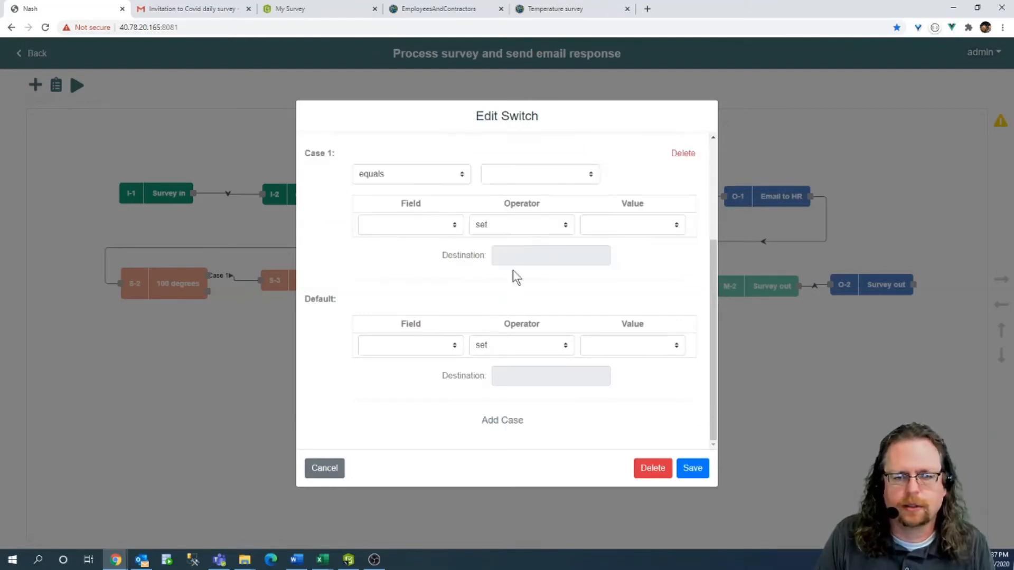
{"action": "scroll", "coordinate": [512, 275], "scroll_direction": "up", "scroll_amount": 3}
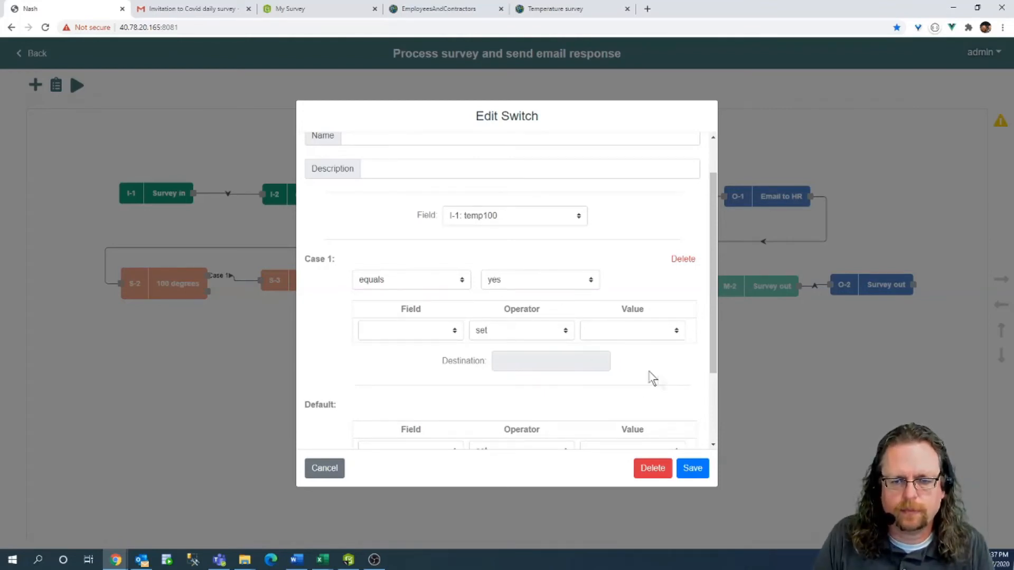
{"action": "scroll", "coordinate": [475, 211], "scroll_direction": "up", "scroll_amount": 1}
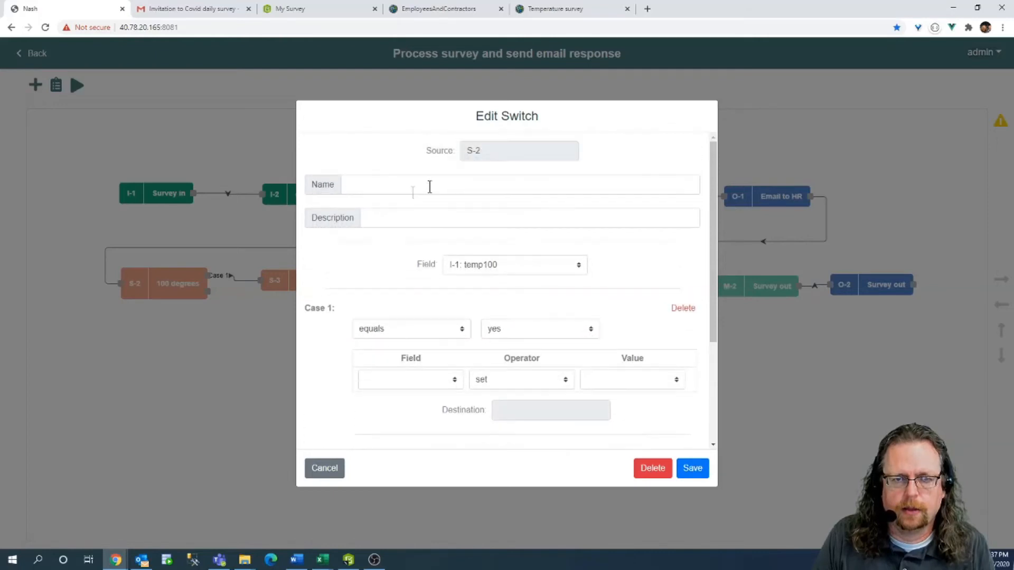
{"action": "left_click", "coordinate": [390, 185]}
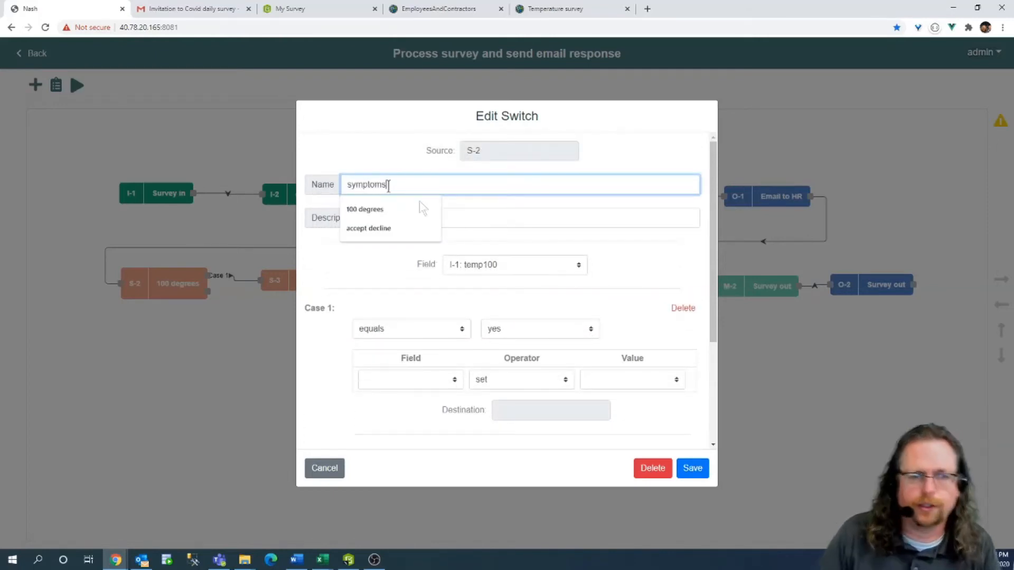
{"action": "type", "text": "symptoms"}
{"action": "left_click", "coordinate": [690, 468]}
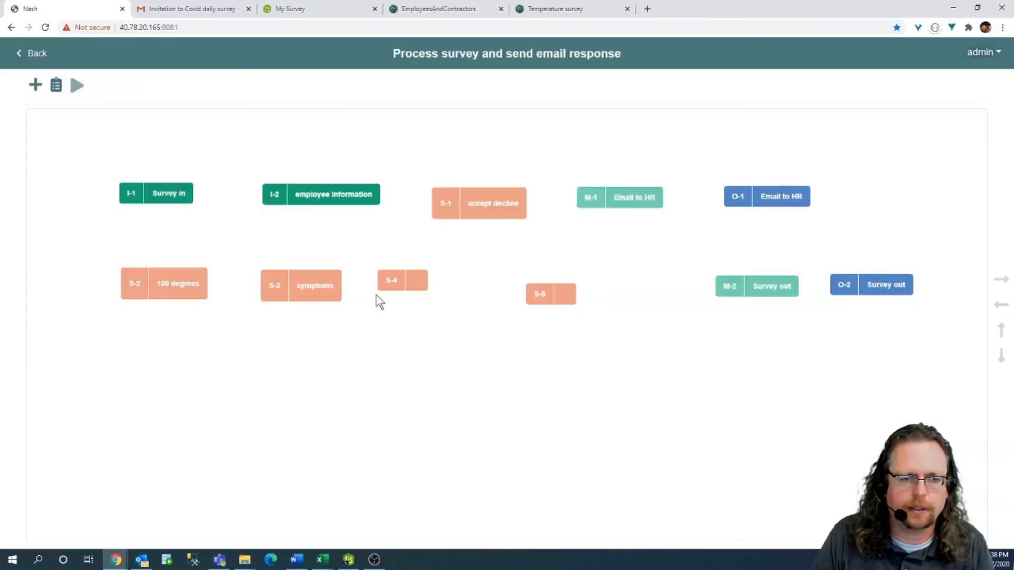
{"action": "left_click_drag", "start_coordinate": [342, 278], "coordinate": [384, 281]}
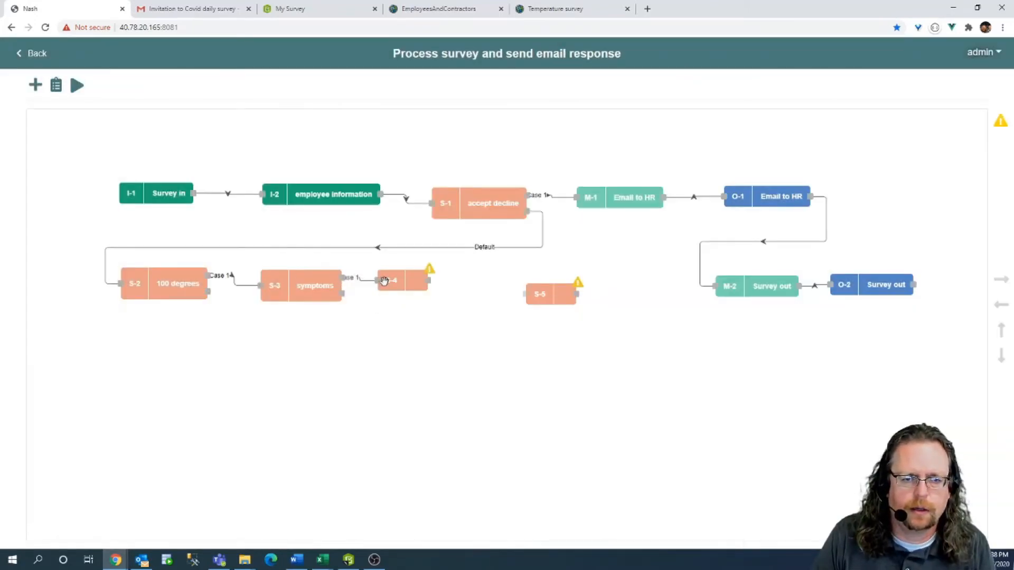
Make S-4 the 'exposed to others' switch with a case of I-1: exposure equals no.
{"action": "double_click", "coordinate": [421, 279]}
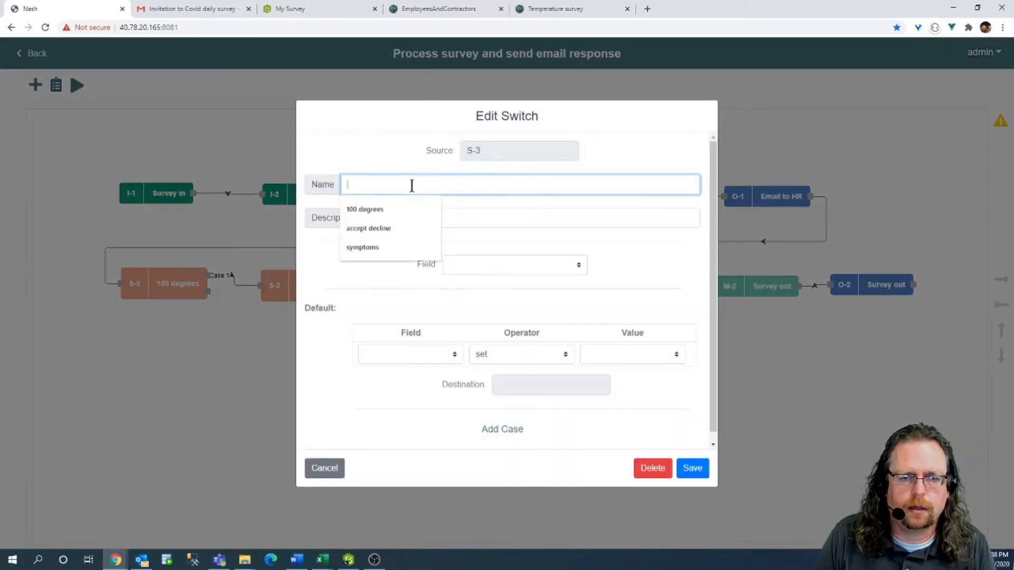
{"action": "type", "text": "exposed to other"}
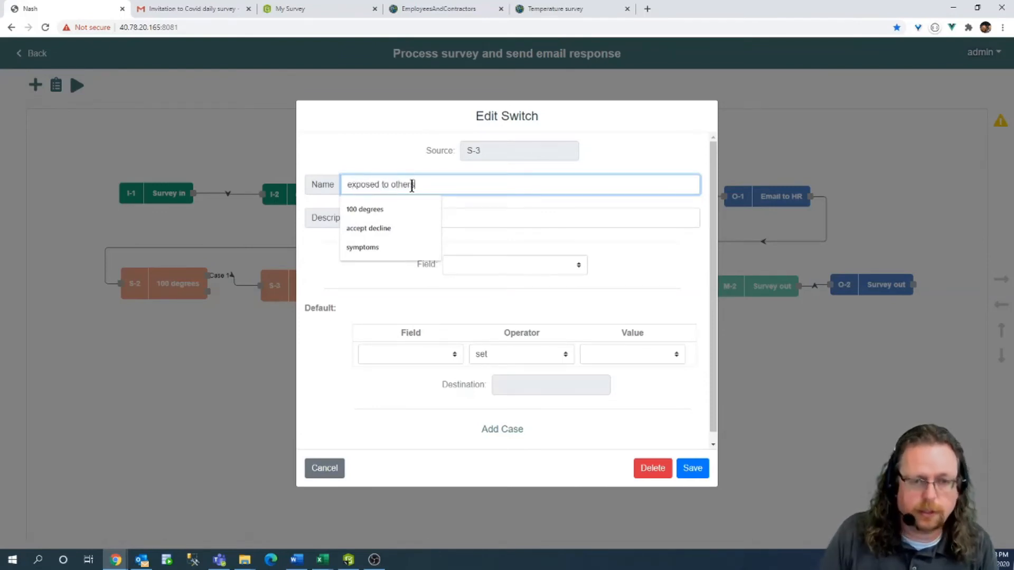
{"action": "type", "text": "s"}
{"action": "left_click", "coordinate": [520, 266]}
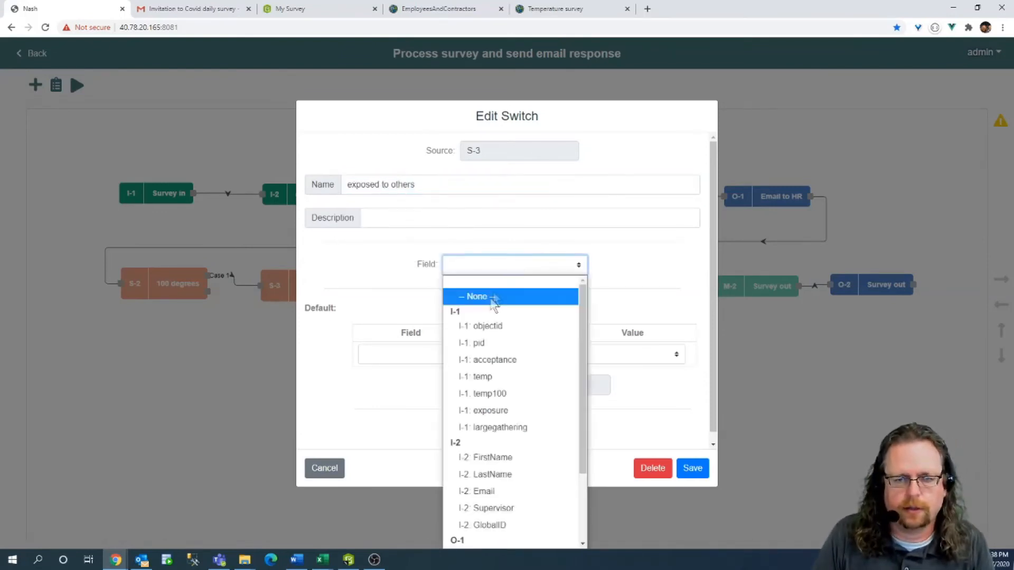
{"action": "left_click", "coordinate": [499, 411]}
{"action": "left_click", "coordinate": [492, 428]}
{"action": "left_click", "coordinate": [496, 332]}
{"action": "type", "text": "yes"}
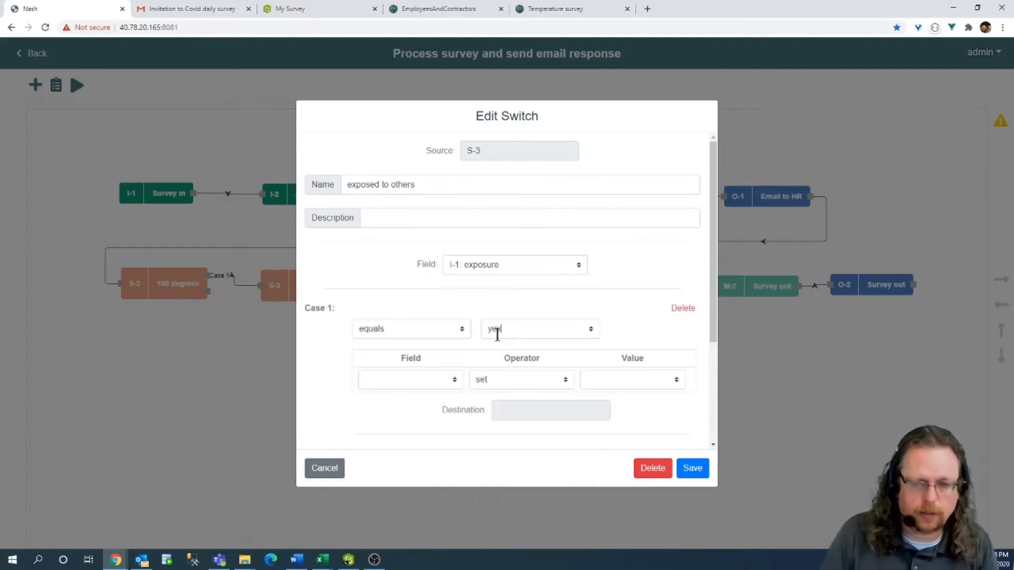
{"action": "left_click", "coordinate": [693, 468]}
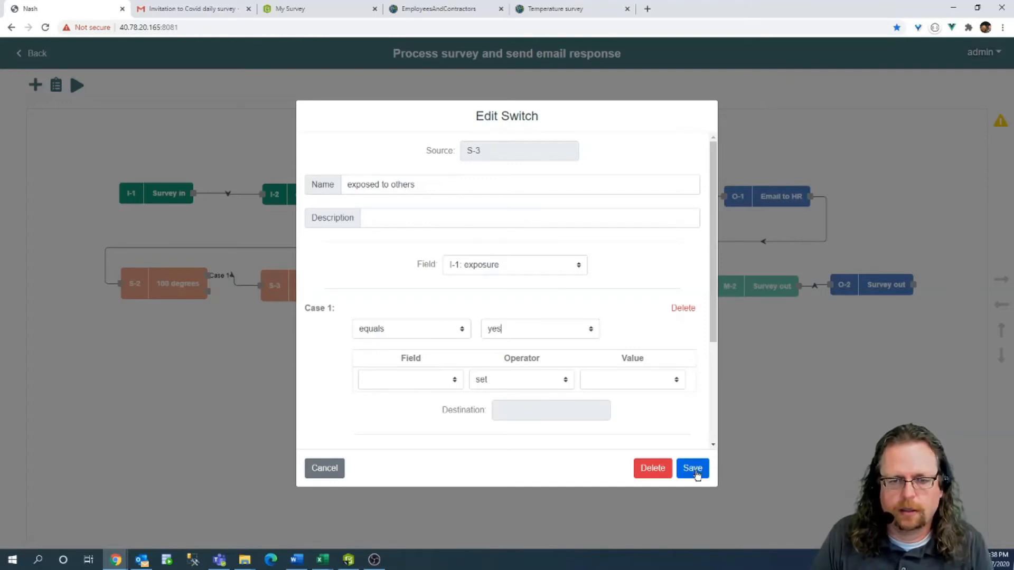
{"action": "left_click_drag", "start_coordinate": [520, 329], "coordinate": [469, 333]}
{"action": "type", "text": "no"}
{"action": "left_click", "coordinate": [689, 468]}
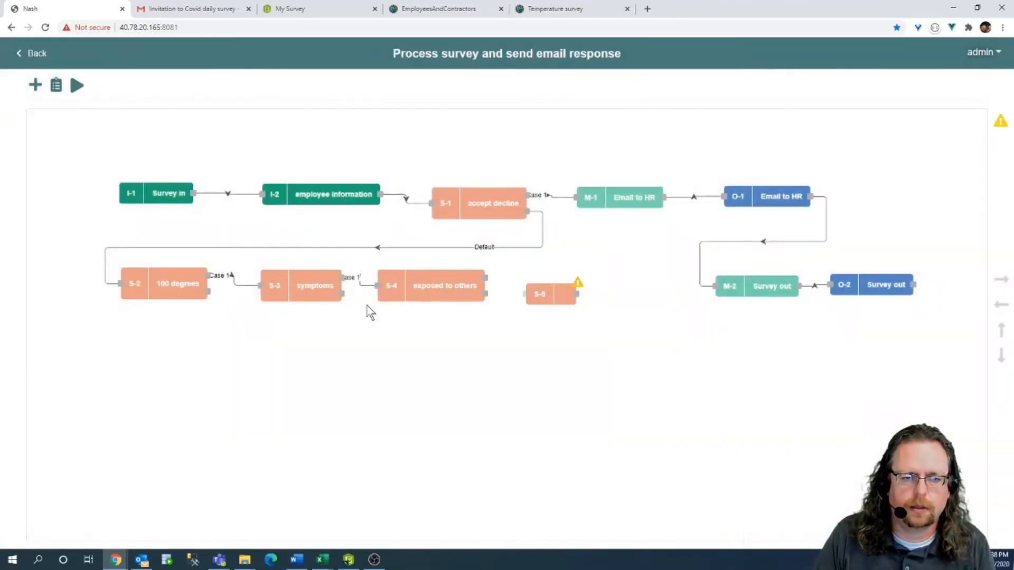
Change the symptoms case value from yes to no, and wire exposed to others' Case 1 to S-5.
{"action": "double_click", "coordinate": [321, 289]}
{"action": "left_click_drag", "start_coordinate": [511, 332], "coordinate": [264, 294]}
{"action": "type", "text": "no"}
{"action": "left_click", "coordinate": [695, 467]}
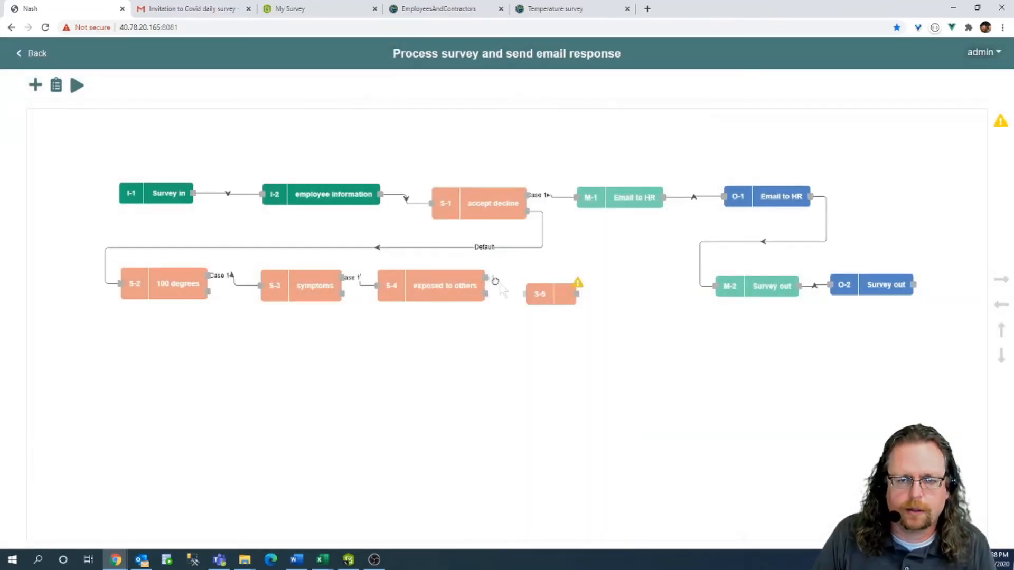
{"action": "left_click_drag", "start_coordinate": [495, 281], "coordinate": [528, 294]}
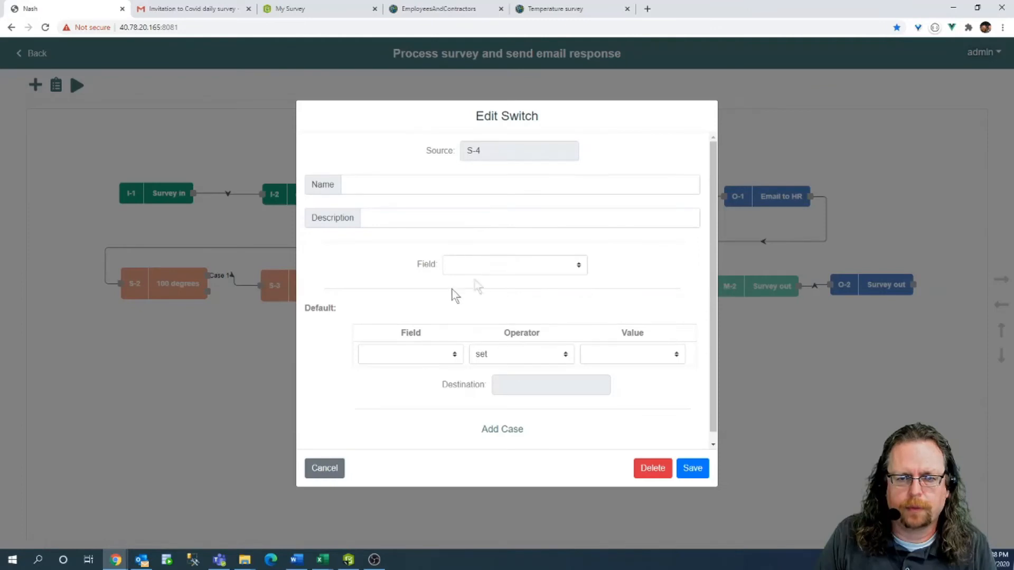
Make S-5 the 'large gathering' switch testing I-1: largegathering equals no, aligned with exposed to others.
{"action": "left_click", "coordinate": [486, 267]}
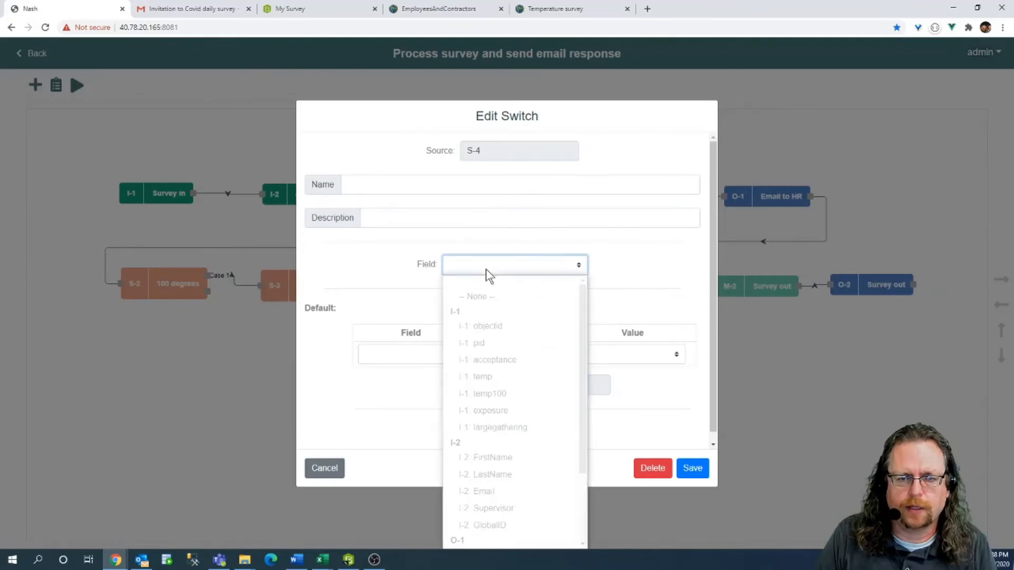
{"action": "left_click", "coordinate": [513, 425]}
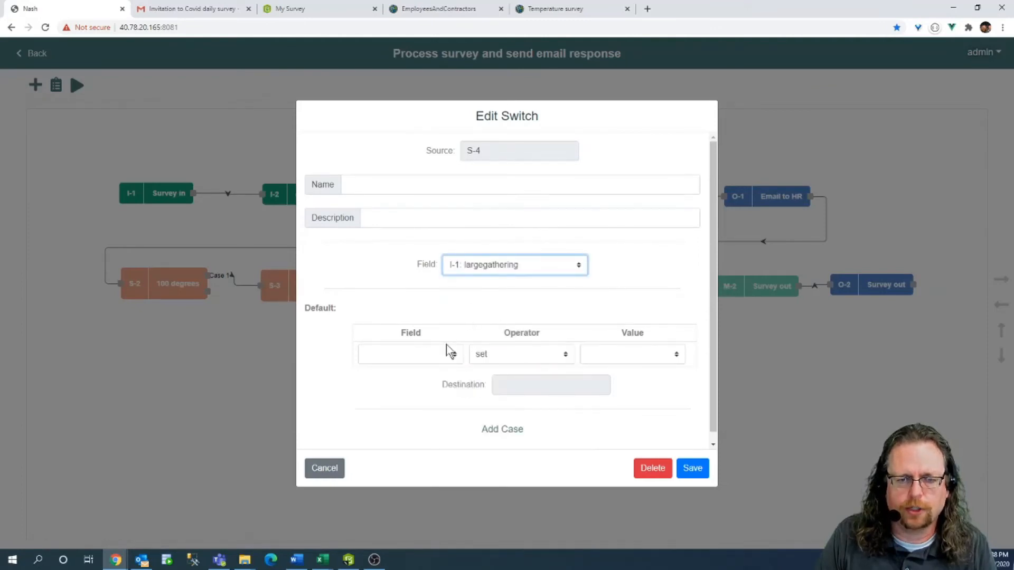
{"action": "left_click", "coordinate": [517, 429]}
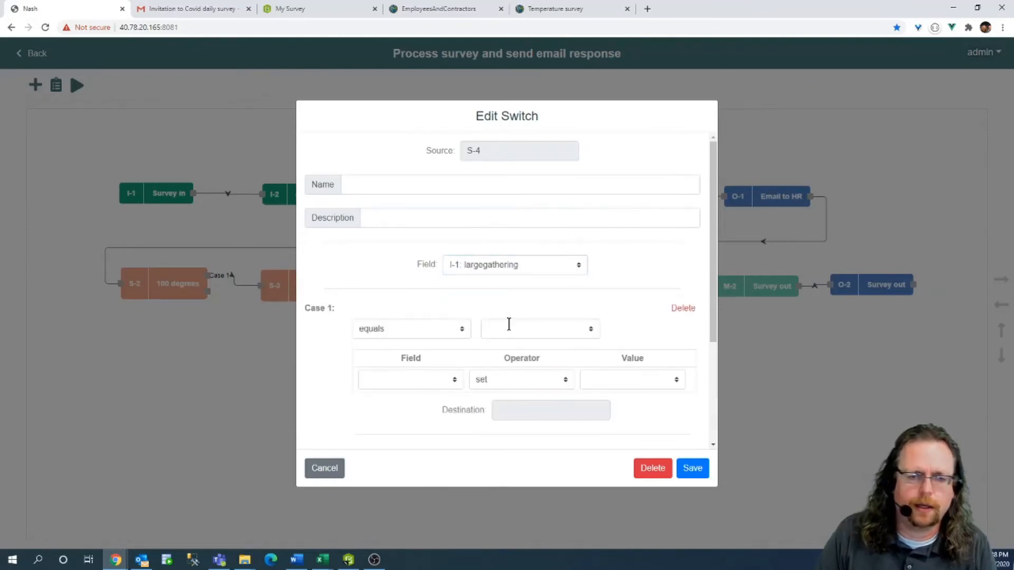
{"action": "left_click", "coordinate": [375, 179]}
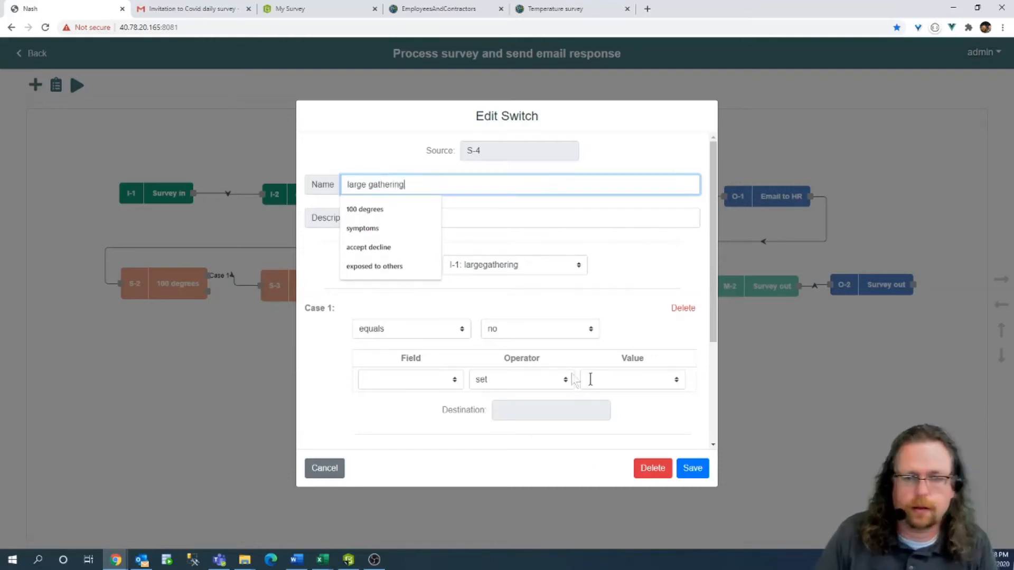
{"action": "type", "text": "large gathering"}
{"action": "scroll", "coordinate": [612, 300], "scroll_direction": "down", "scroll_amount": 2}
{"action": "left_click", "coordinate": [692, 468]}
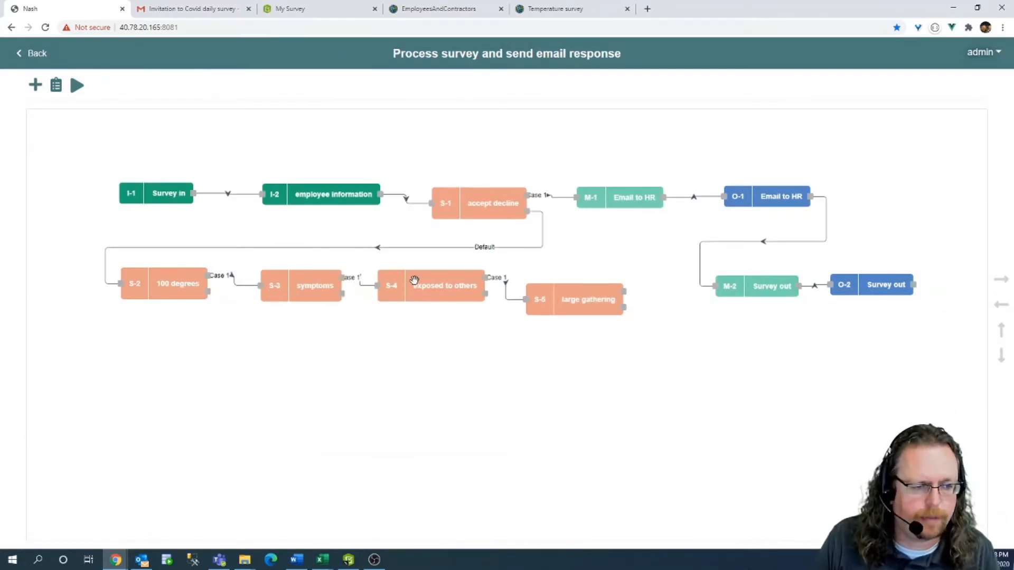
{"action": "left_click_drag", "start_coordinate": [568, 302], "coordinate": [572, 294]}
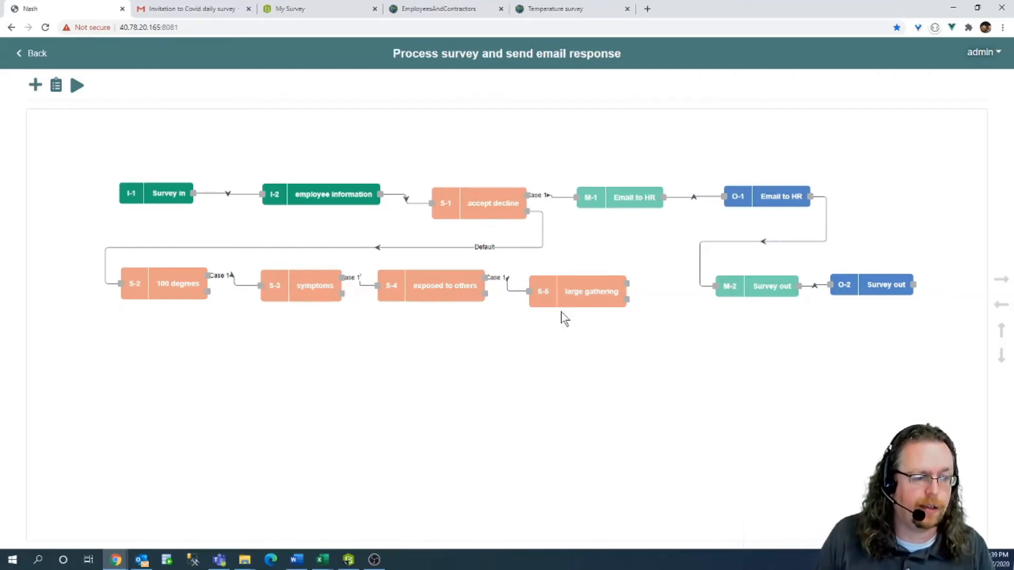
Add a queue node Q-1, then delete it.
{"action": "left_click", "coordinate": [35, 85]}
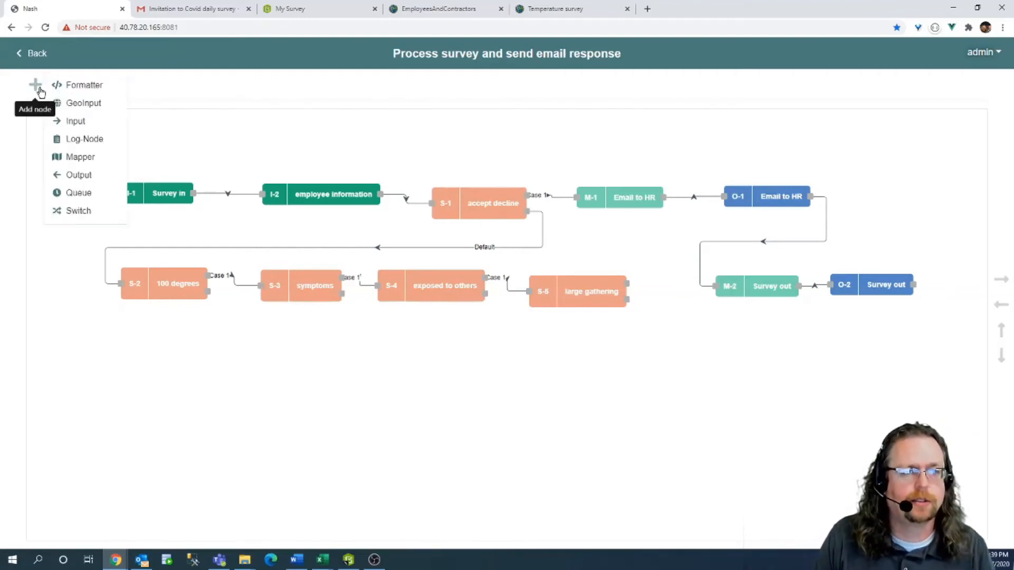
{"action": "left_click", "coordinate": [78, 193]}
{"action": "double_click", "coordinate": [75, 142]}
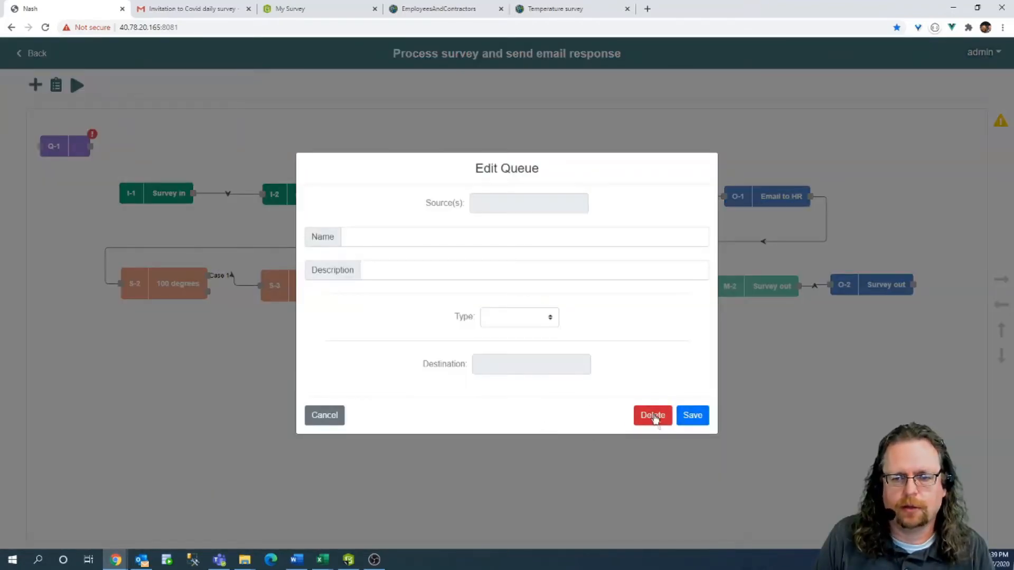
{"action": "left_click", "coordinate": [654, 417]}
{"action": "left_click", "coordinate": [609, 324]}
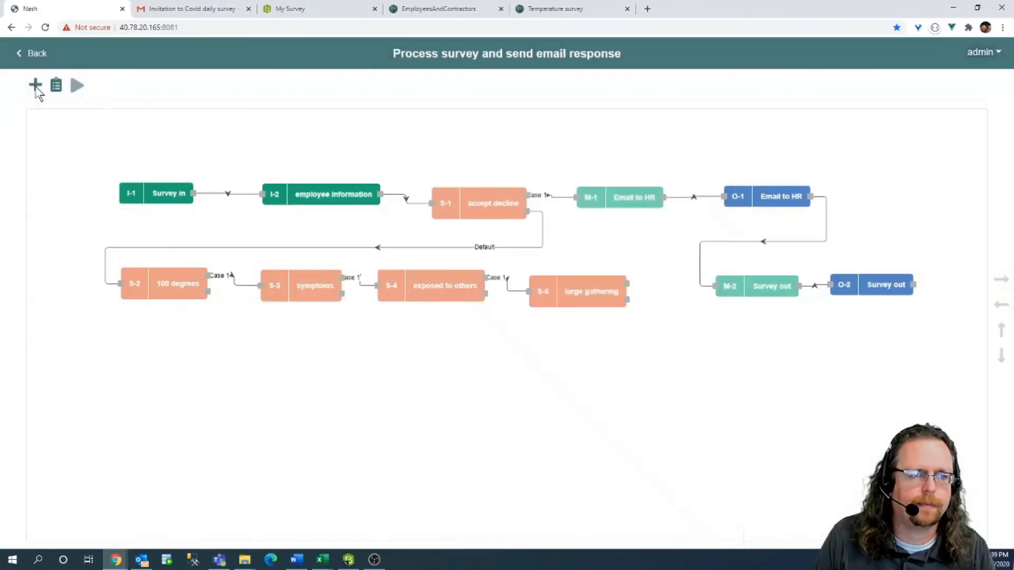
Add a new output node below the Survey out mapper.
{"action": "left_click", "coordinate": [35, 85]}
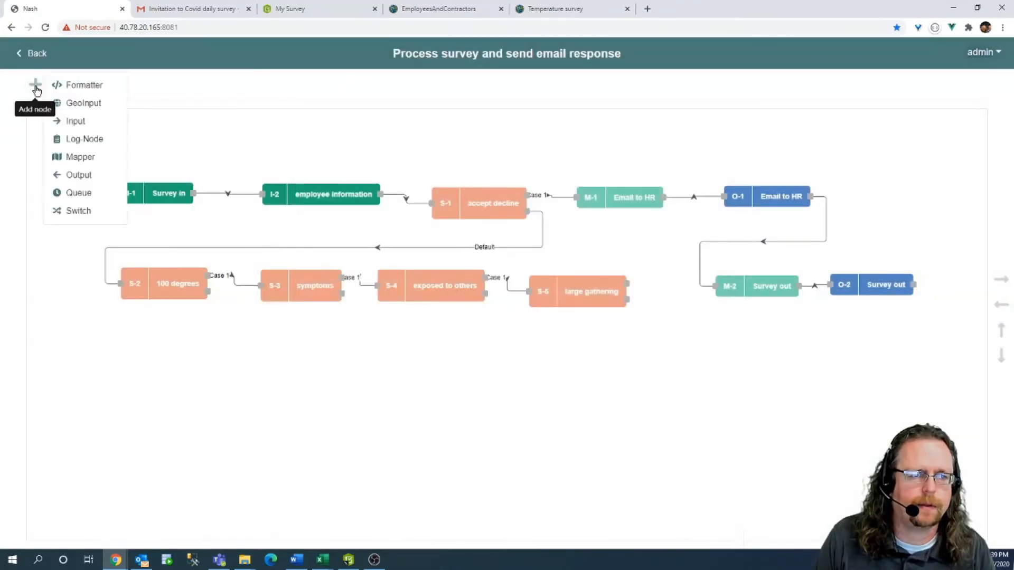
{"action": "left_click", "coordinate": [85, 176]}
{"action": "mouse_move", "coordinate": [69, 145]}
{"action": "left_mouse_down"}
{"action": "mouse_move", "coordinate": [657, 371]}
{"action": "mouse_move", "coordinate": [711, 341]}
{"action": "left_mouse_up"}
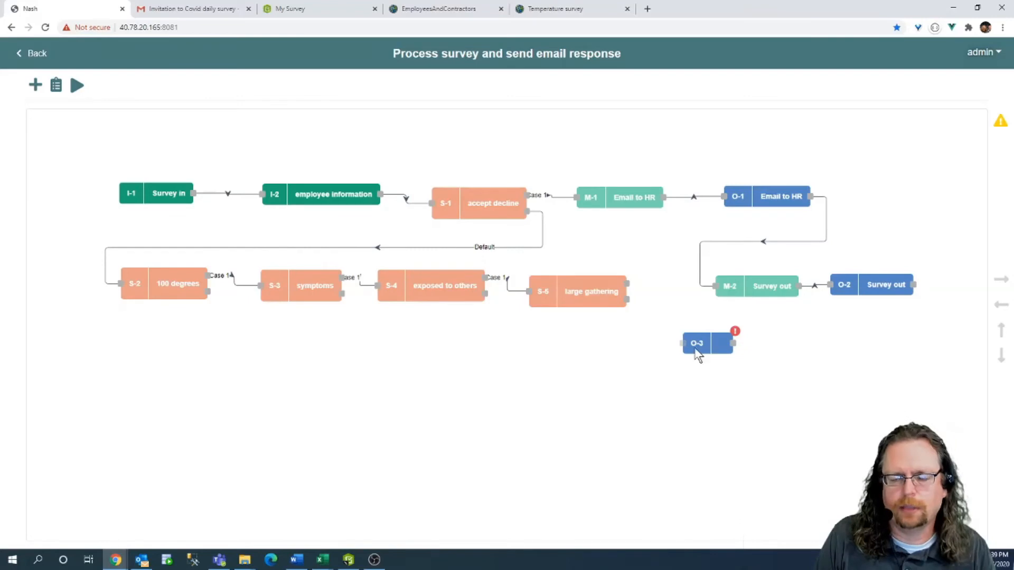
Configure the output as an HR email Message with subject and body, named 'email to employee'.
{"action": "double_click", "coordinate": [698, 355]}
{"action": "left_click", "coordinate": [442, 267]}
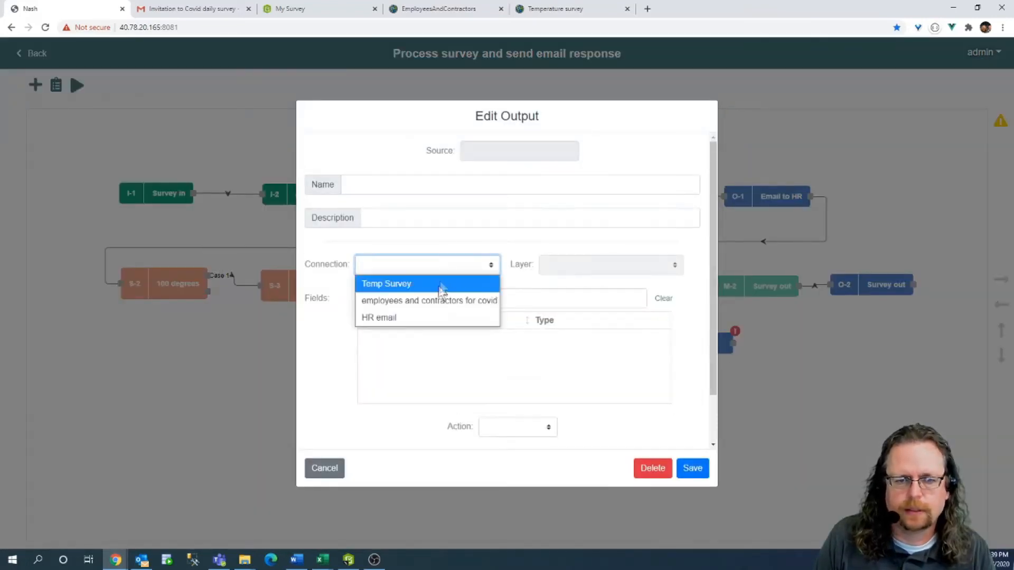
{"action": "left_click", "coordinate": [415, 317]}
{"action": "left_click", "coordinate": [601, 267]}
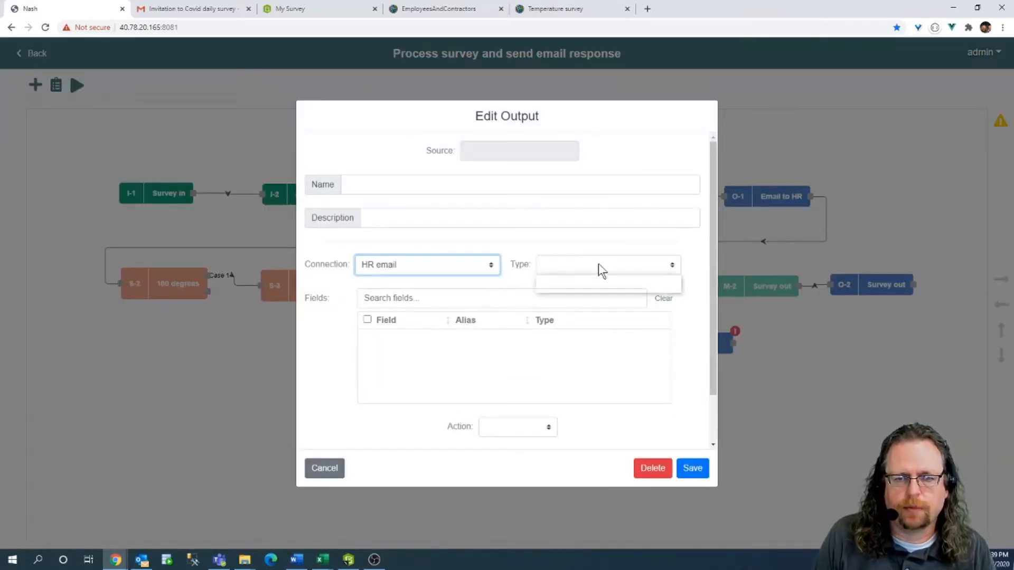
{"action": "left_click", "coordinate": [585, 281]}
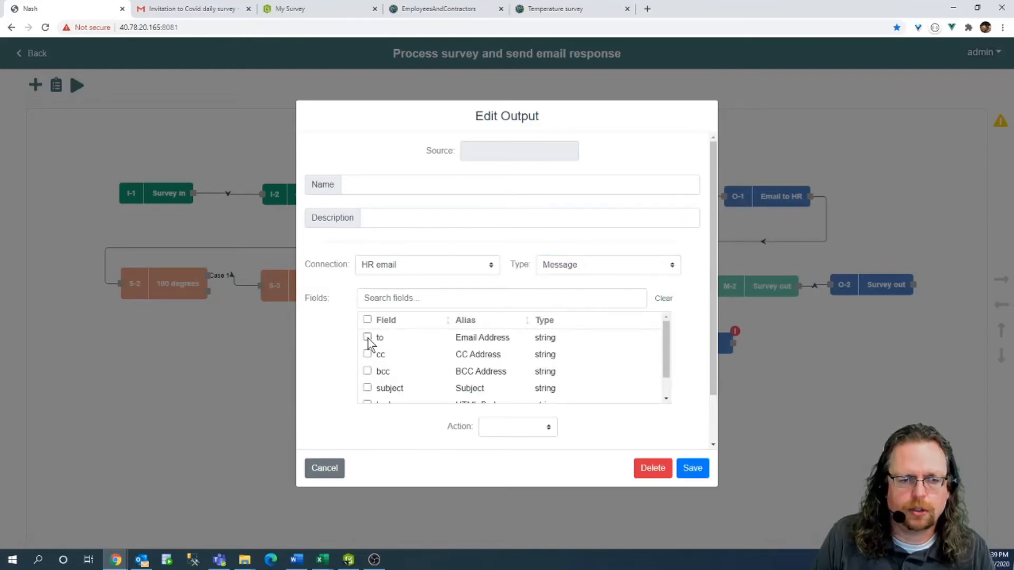
{"action": "left_click", "coordinate": [368, 389]}
{"action": "scroll", "coordinate": [370, 386], "scroll_direction": "down", "scroll_amount": 1}
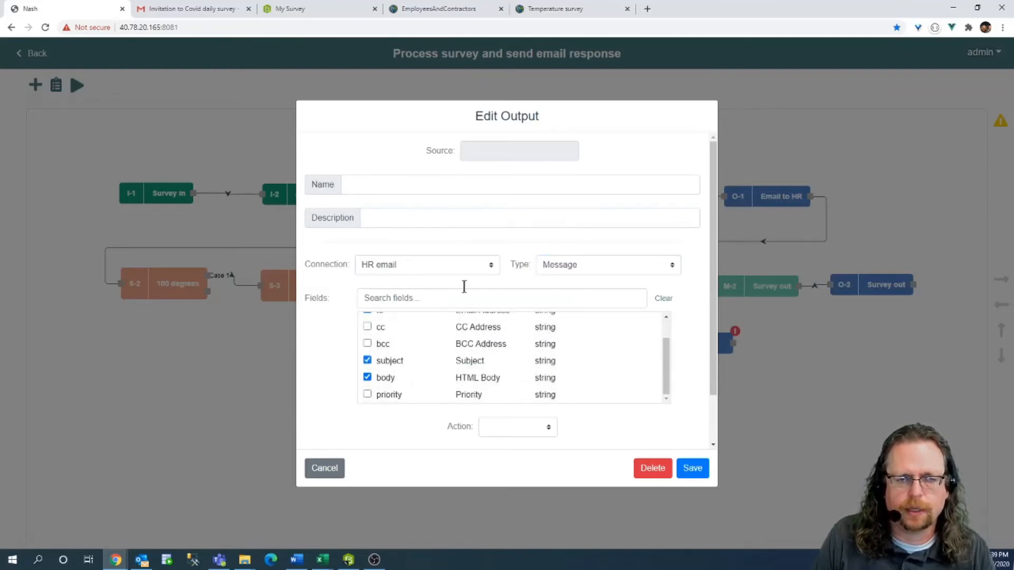
{"action": "left_click", "coordinate": [388, 188]}
{"action": "type", "text": "em"}
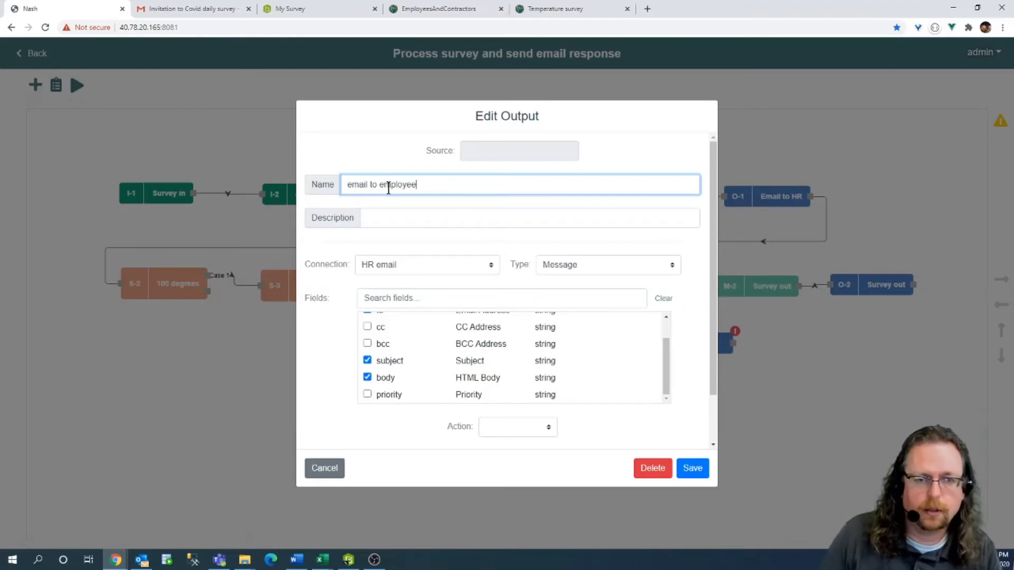
{"action": "type", "text": "ail to employee"}
{"action": "left_click", "coordinate": [691, 469]}
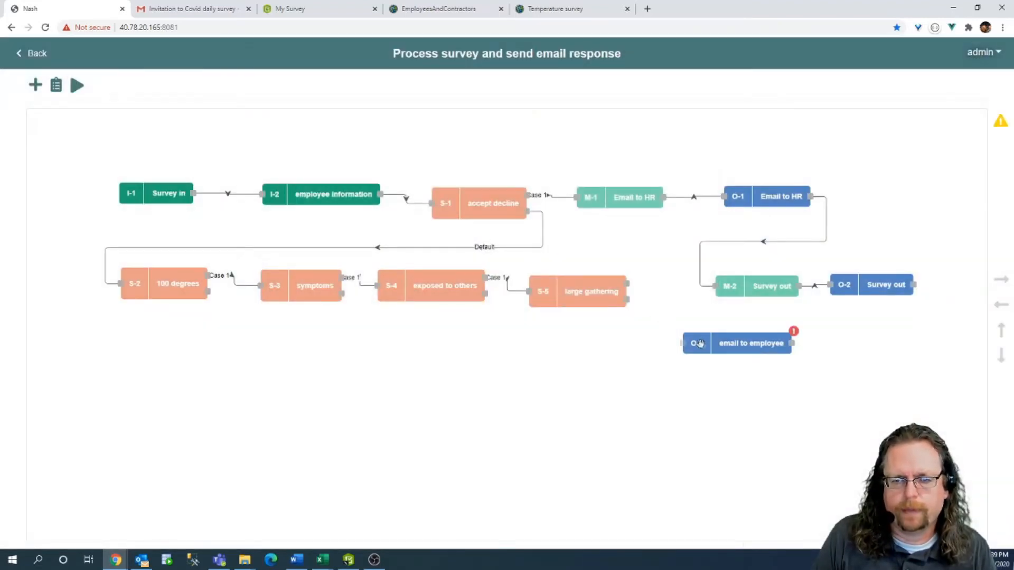
Lower the four switches, and add then remove a large gathering Case 1 link to email to employee.
{"action": "left_click_drag", "start_coordinate": [564, 292], "coordinate": [573, 315]}
{"action": "left_click_drag", "start_coordinate": [441, 290], "coordinate": [441, 314]}
{"action": "left_click_drag", "start_coordinate": [317, 283], "coordinate": [316, 312]}
{"action": "left_click_drag", "start_coordinate": [171, 282], "coordinate": [165, 313]}
{"action": "left_click_drag", "start_coordinate": [635, 306], "coordinate": [681, 343]}
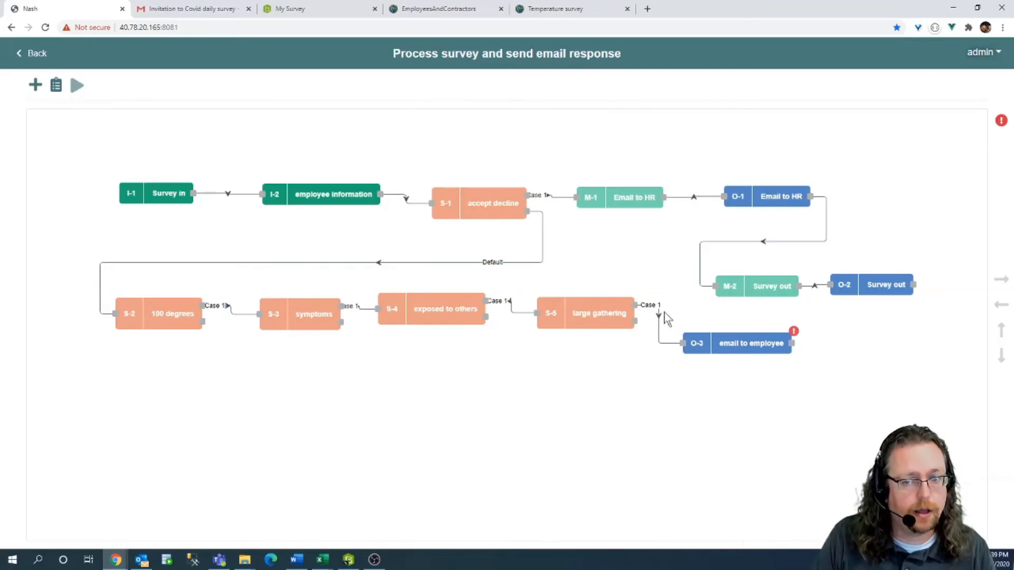
{"action": "left_click_drag", "start_coordinate": [683, 344], "coordinate": [666, 308]}
Add a mapper node and place it just left of the email to employee output.
{"action": "left_click", "coordinate": [35, 86]}
{"action": "left_click", "coordinate": [79, 157]}
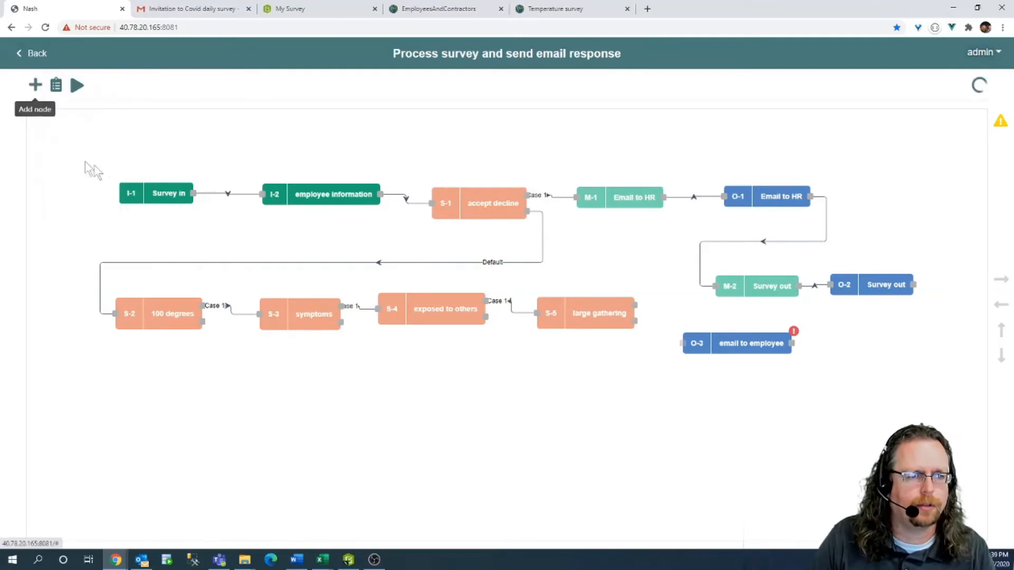
{"action": "left_click_drag", "start_coordinate": [63, 156], "coordinate": [653, 341]}
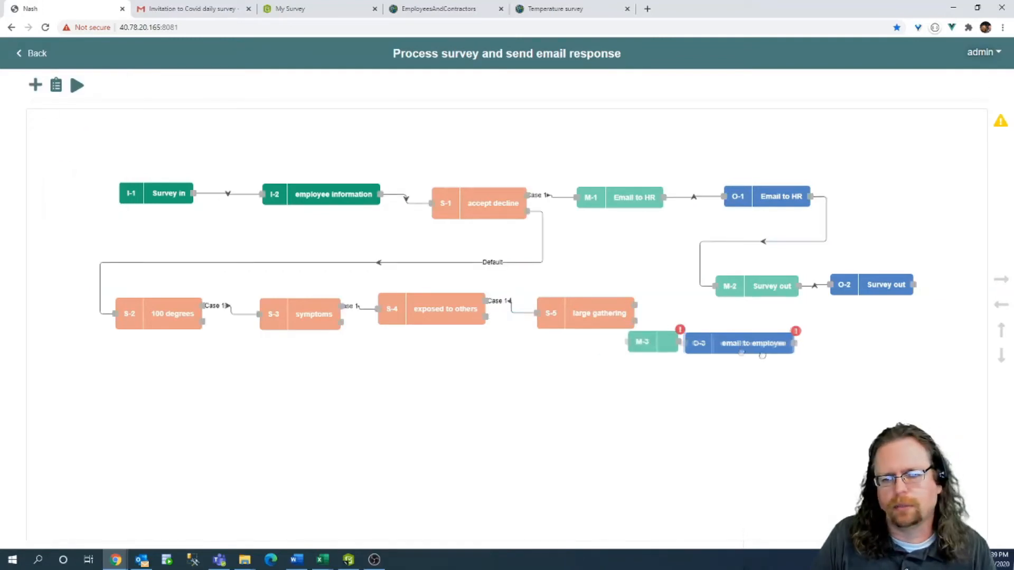
{"action": "left_click_drag", "start_coordinate": [723, 350], "coordinate": [790, 356]}
{"action": "left_click_drag", "start_coordinate": [655, 343], "coordinate": [769, 354]}
Map the new mapper into O-3: email to employee with the to field set to I-2: Email.
{"action": "double_click", "coordinate": [715, 343]}
{"action": "left_click", "coordinate": [499, 295]}
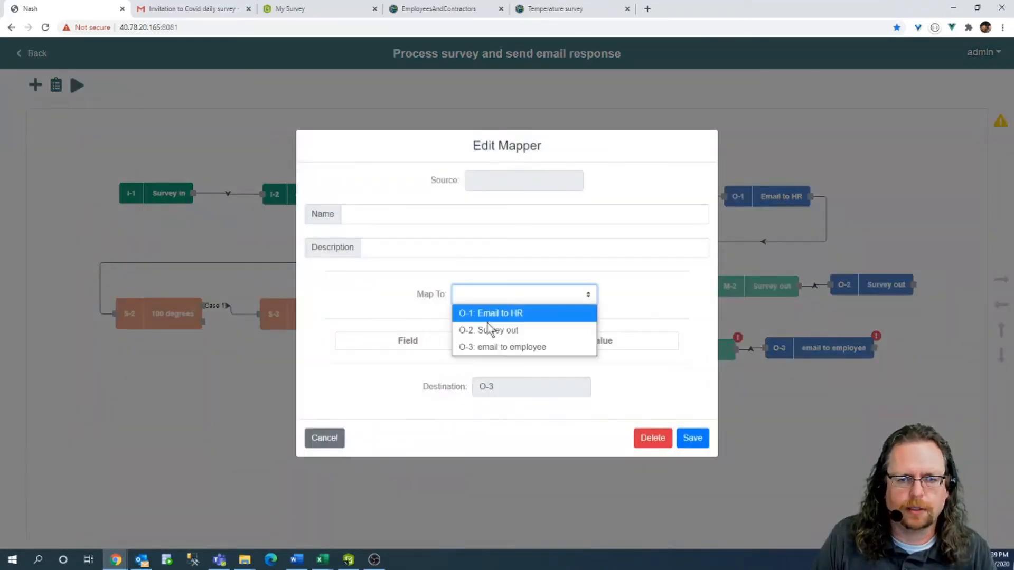
{"action": "left_click", "coordinate": [486, 345]}
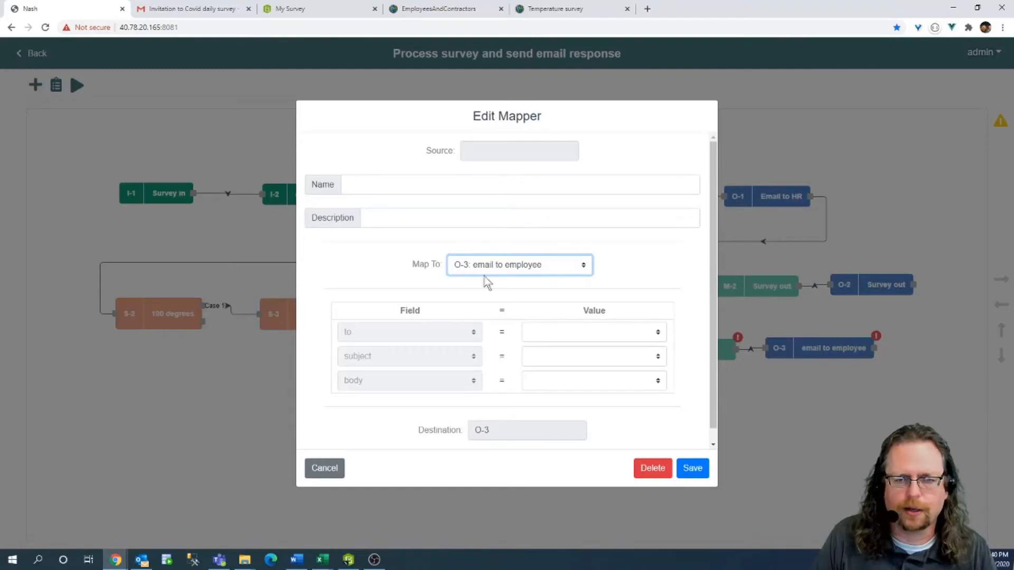
{"action": "left_click", "coordinate": [660, 333]}
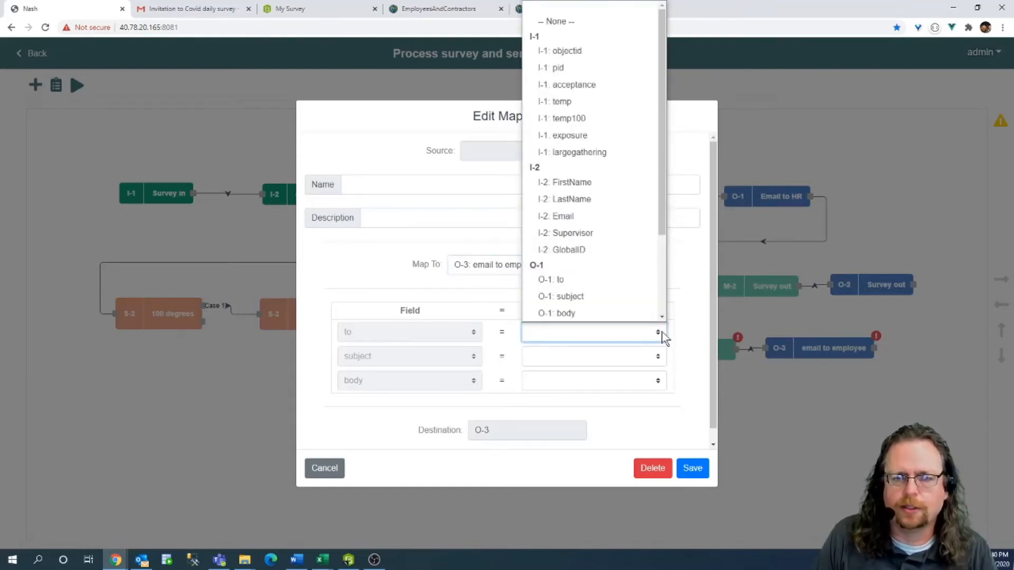
{"action": "left_click", "coordinate": [589, 217]}
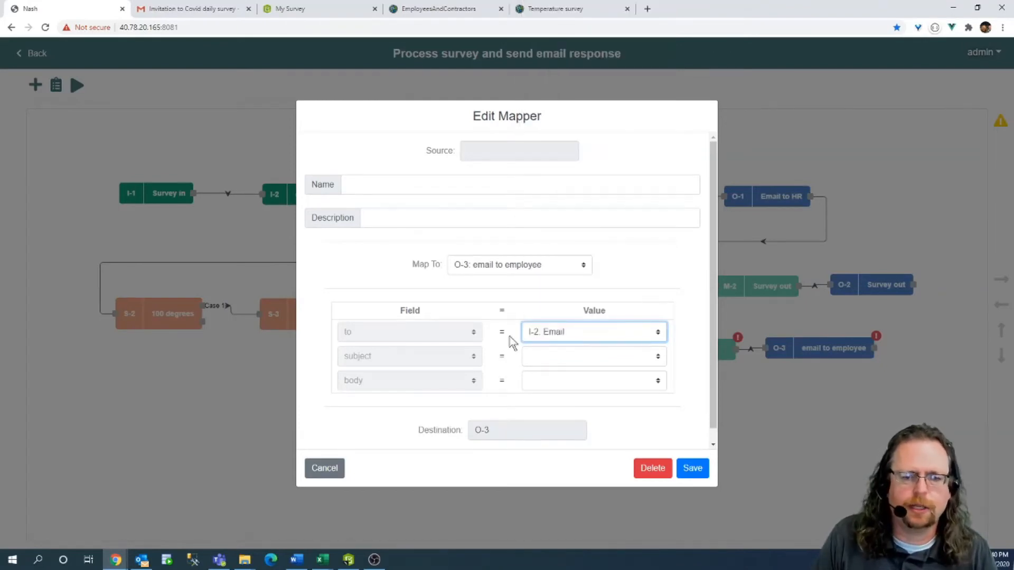
{"action": "left_click", "coordinate": [659, 338]}
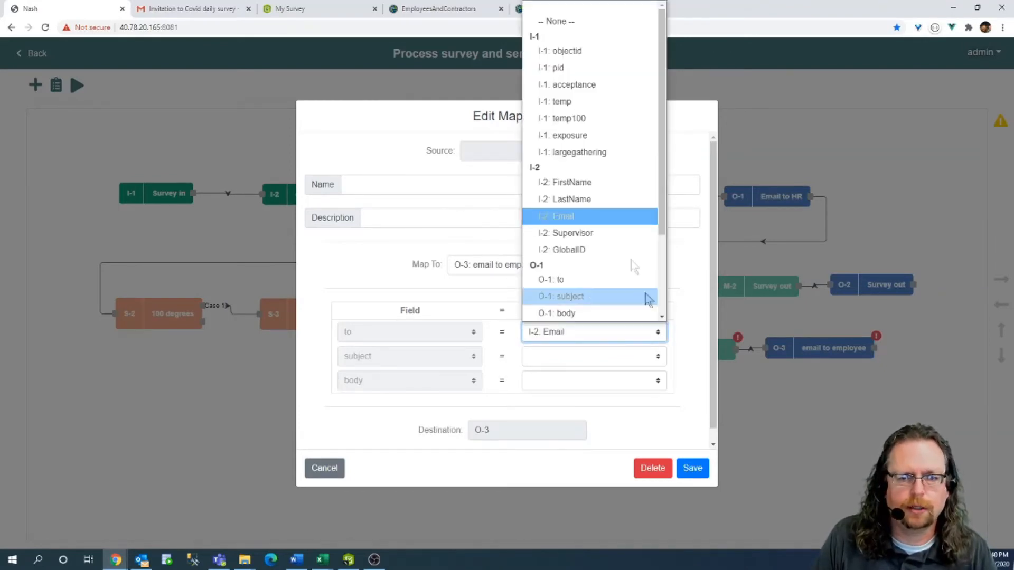
{"action": "left_click", "coordinate": [568, 217]}
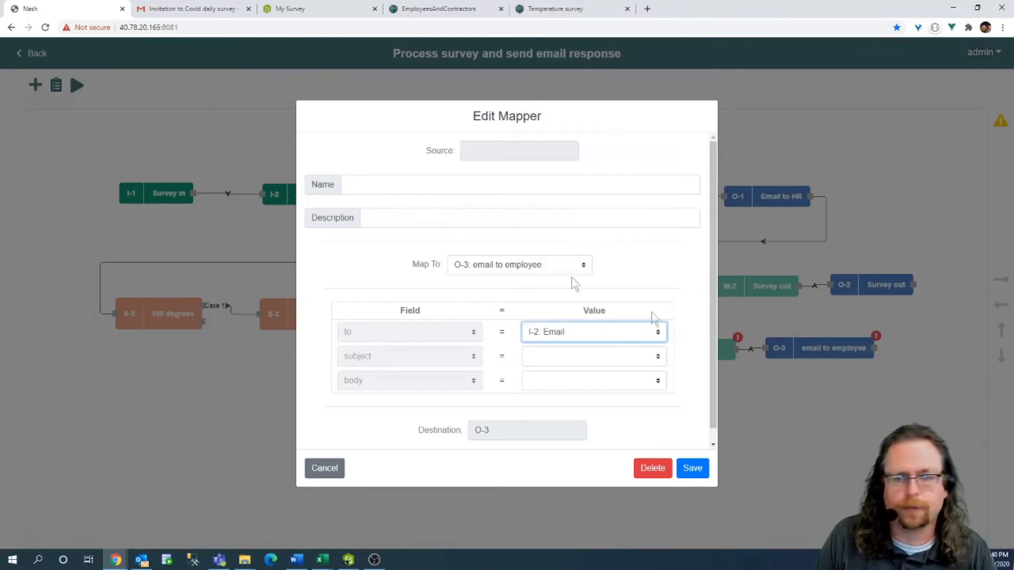
{"action": "left_click", "coordinate": [692, 469]}
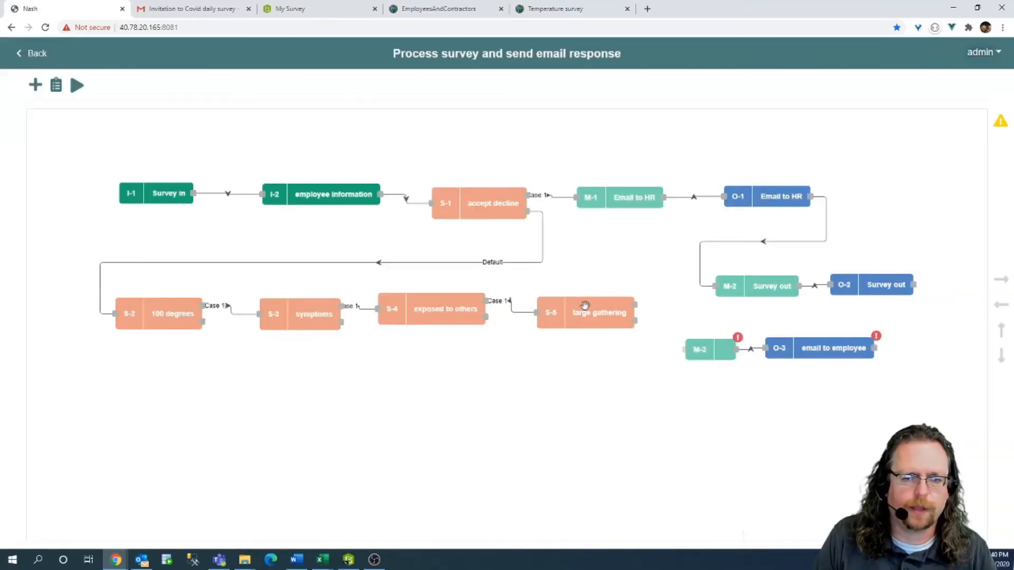
{"action": "double_click", "coordinate": [629, 308]}
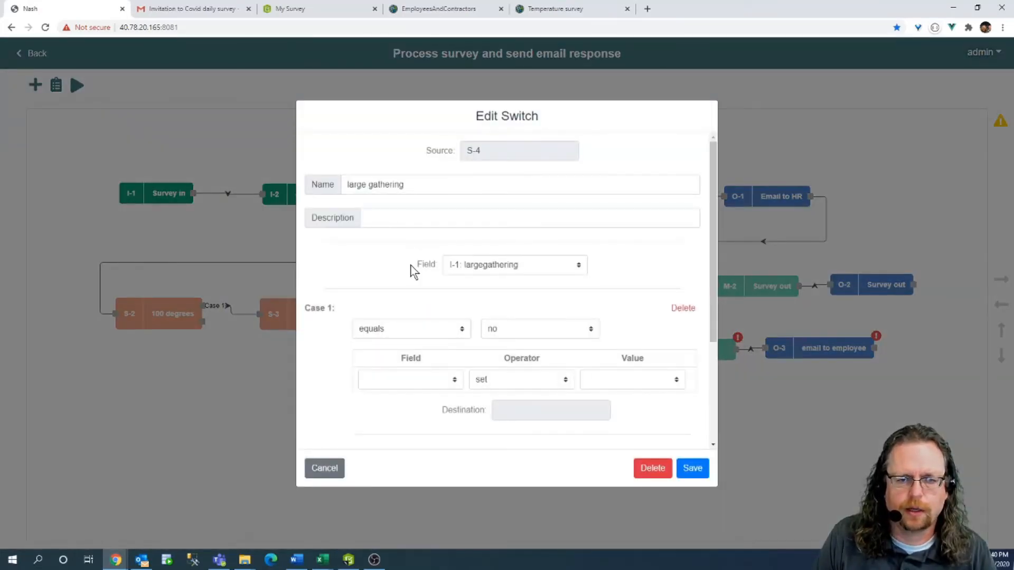
{"action": "scroll", "coordinate": [411, 270], "scroll_direction": "down", "scroll_amount": 1}
{"action": "left_click", "coordinate": [441, 329]}
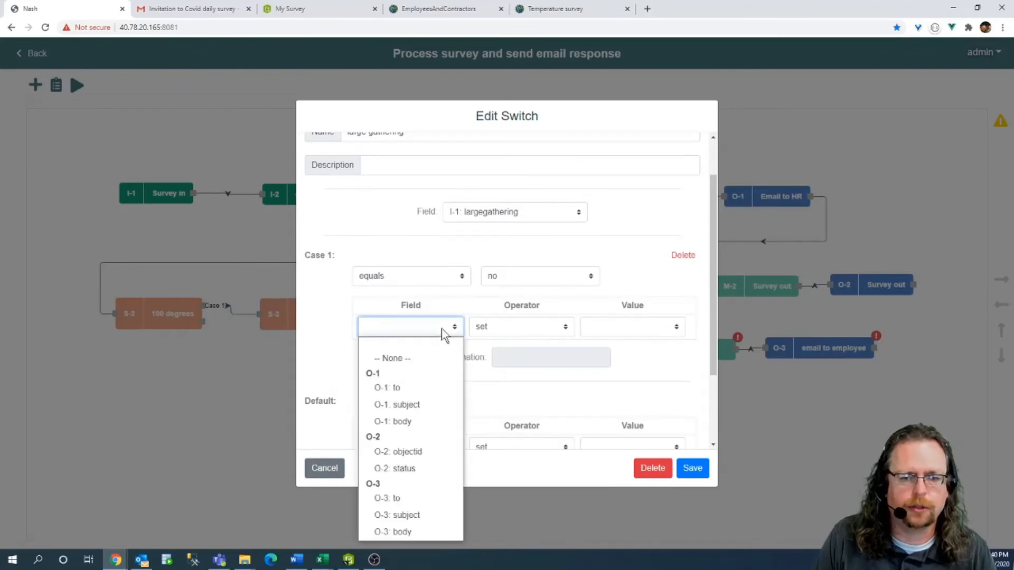
{"action": "left_click", "coordinate": [425, 516]}
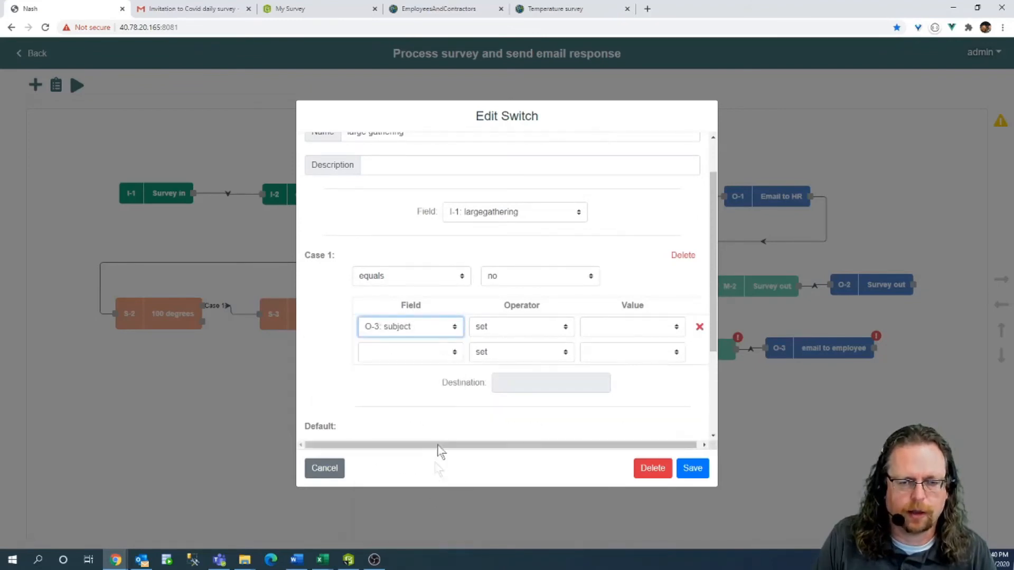
{"action": "left_click", "coordinate": [430, 355]}
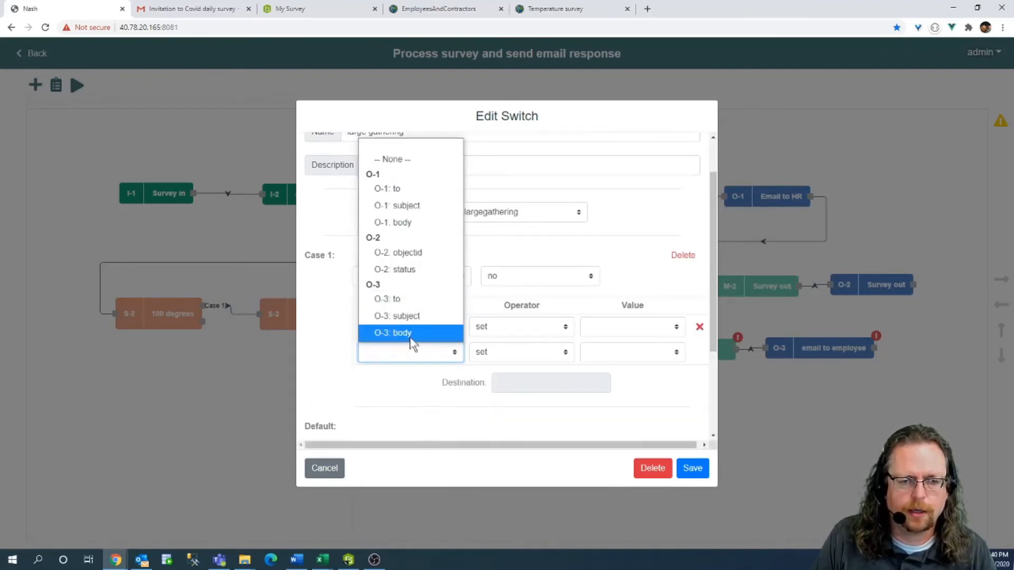
{"action": "left_click", "coordinate": [413, 333]}
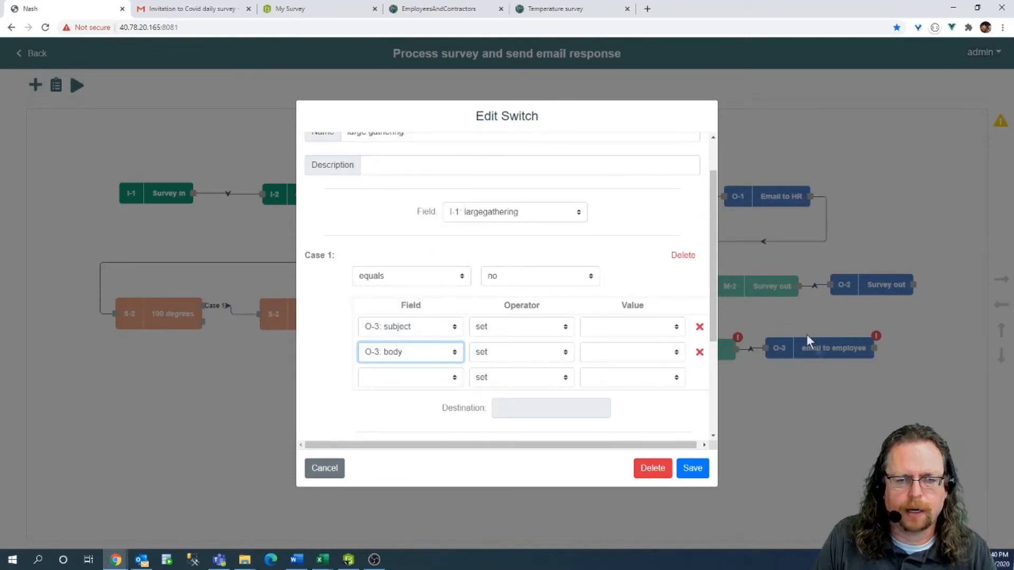
{"action": "left_click", "coordinate": [590, 328]}
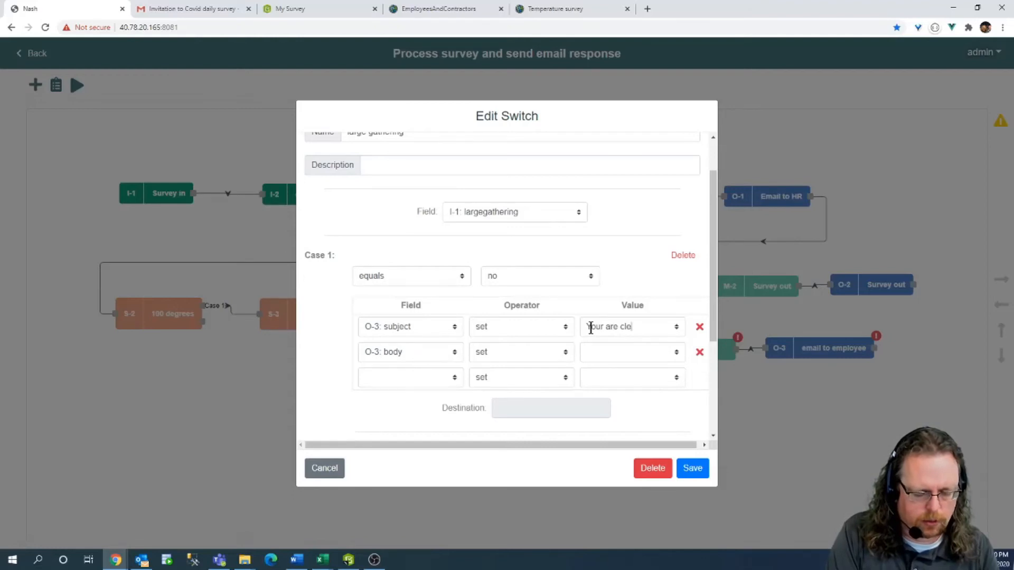
{"action": "type", "text": "Your are cleared to go onsite"}
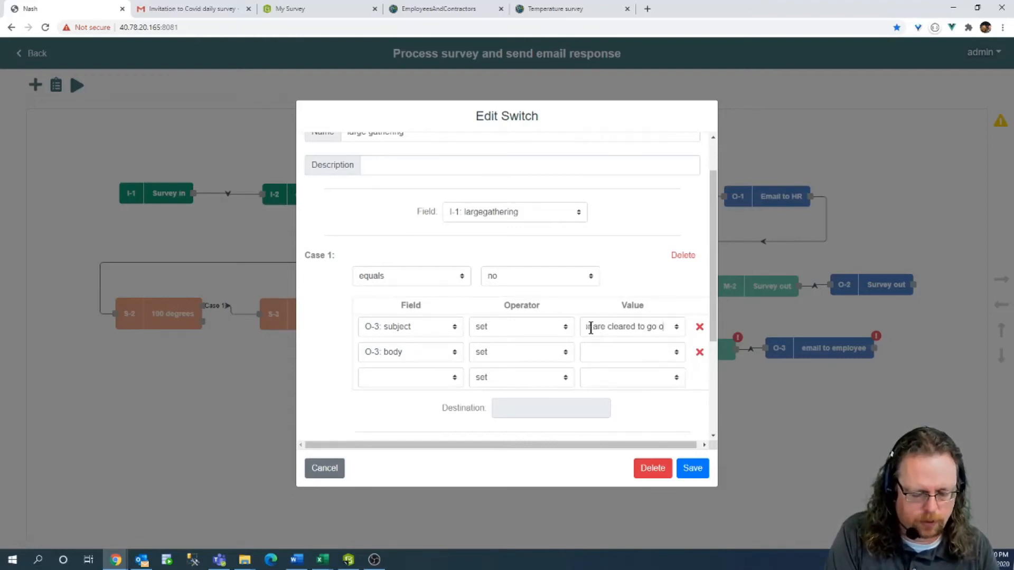
{"action": "type", "text": " at ac"}
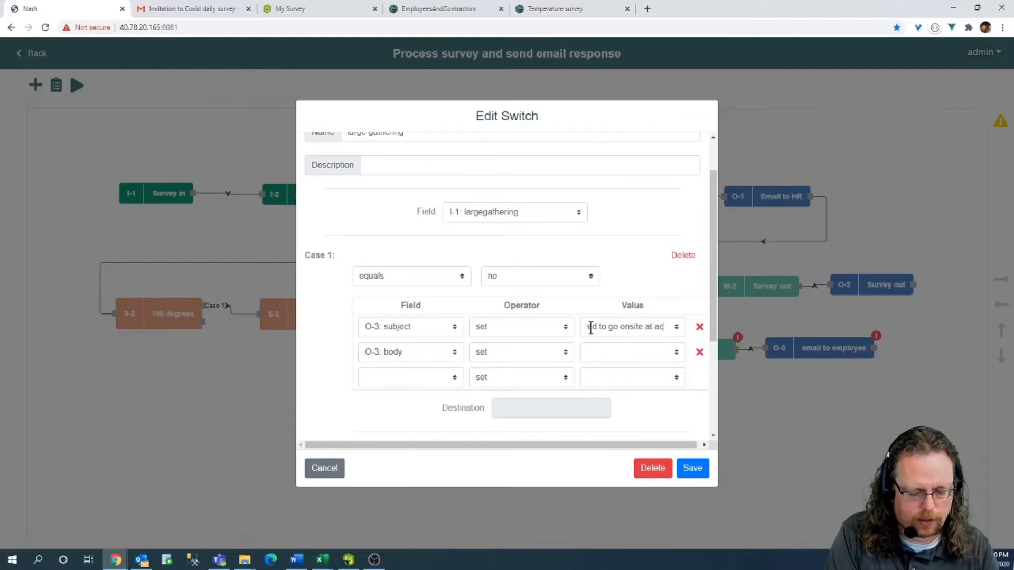
{"action": "type", "text": "tiveG"}
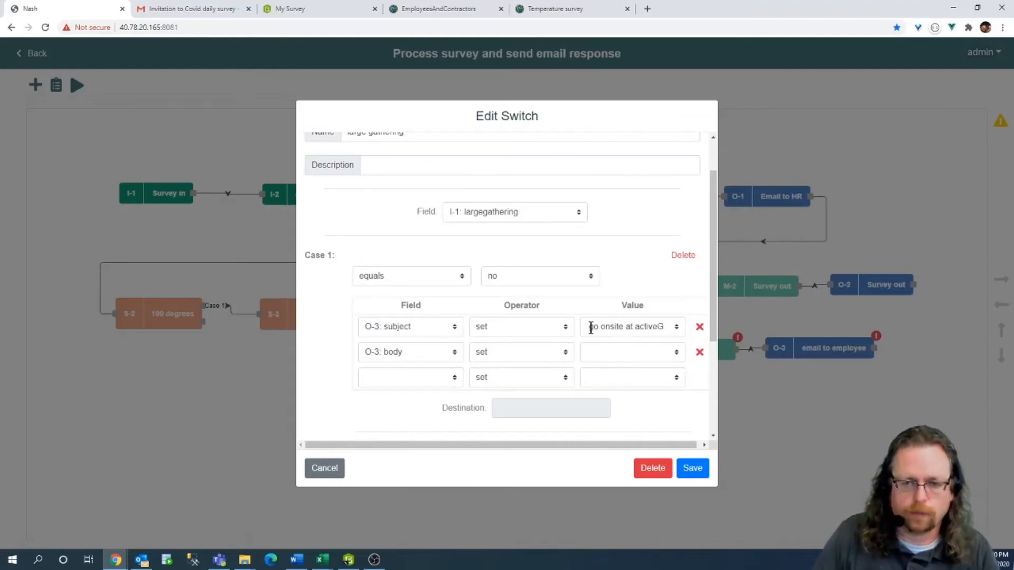
{"action": "triple_click", "coordinate": [591, 328]}
{"action": "left_click", "coordinate": [629, 346]}
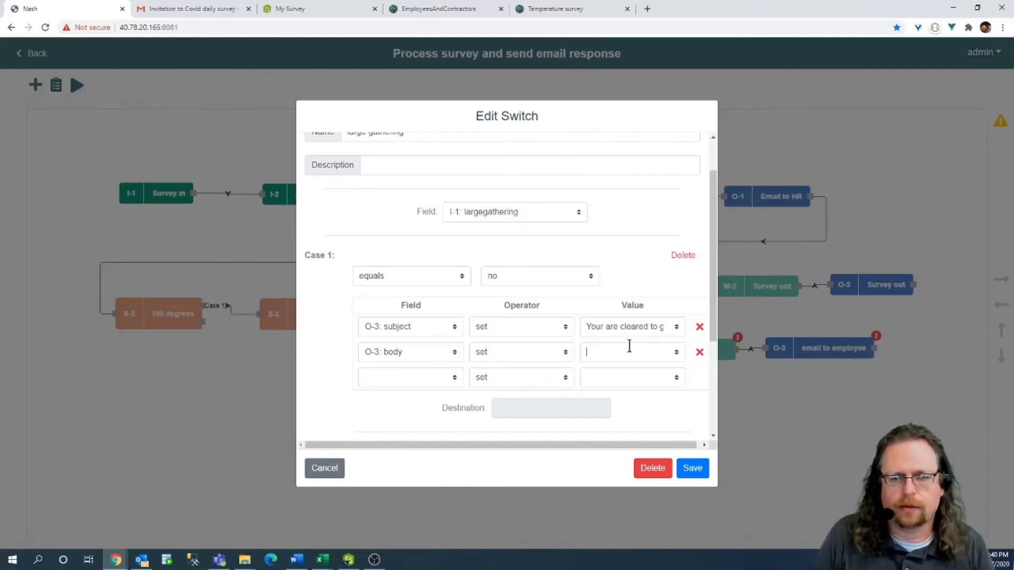
{"action": "key", "text": "ctrl+v"}
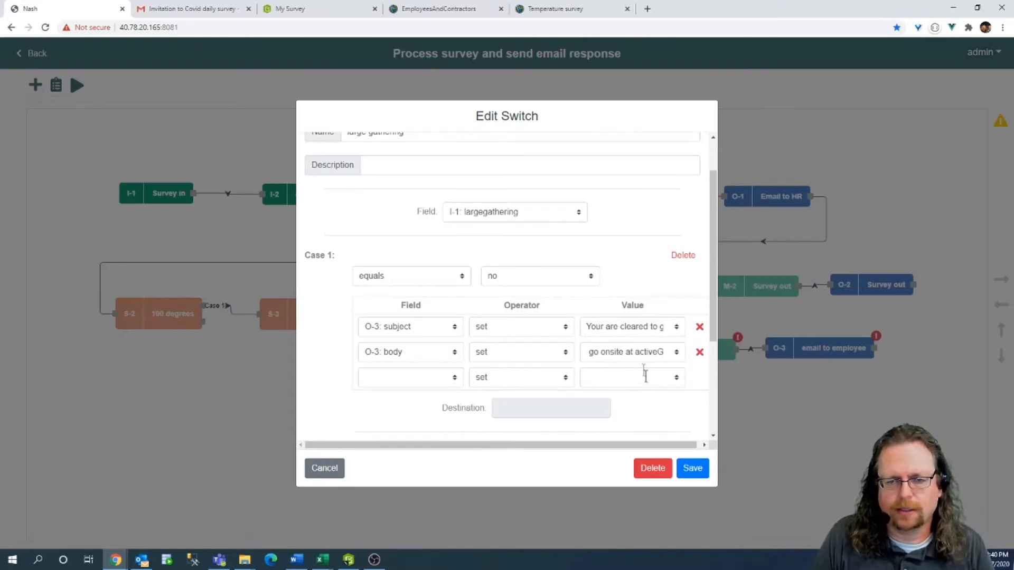
{"action": "left_click", "coordinate": [690, 468]}
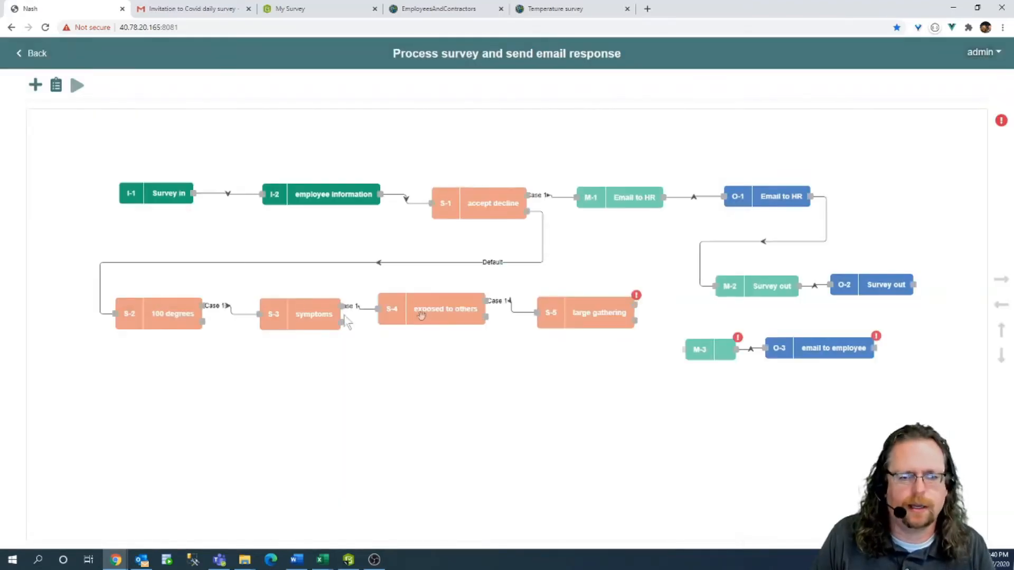
Wire large gathering's Case 1 to M-3, add input I-3 below 100 degrees, and view EmployeesAndContractors data.
{"action": "left_click_drag", "start_coordinate": [635, 304], "coordinate": [687, 349]}
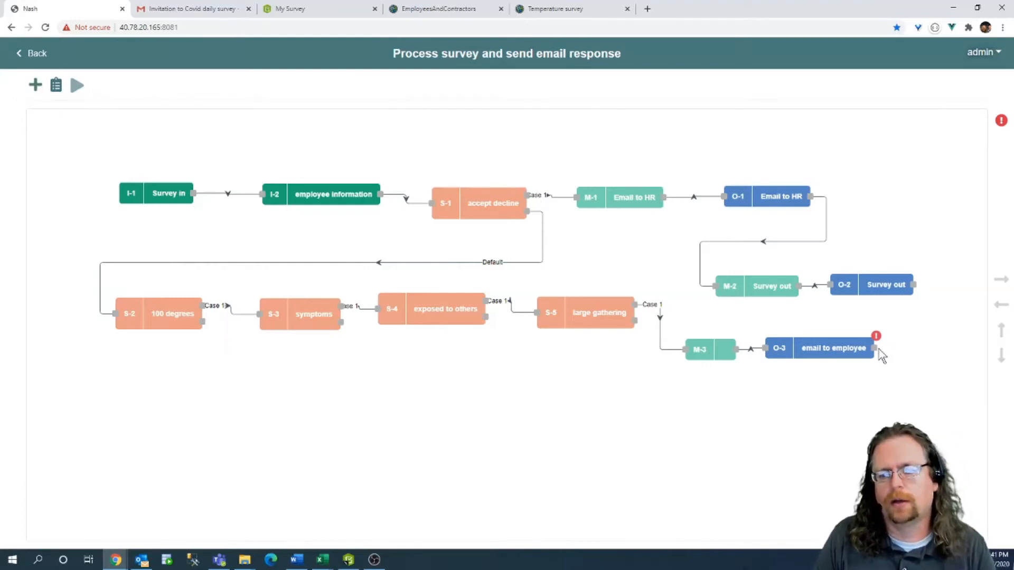
{"action": "left_click", "coordinate": [35, 85]}
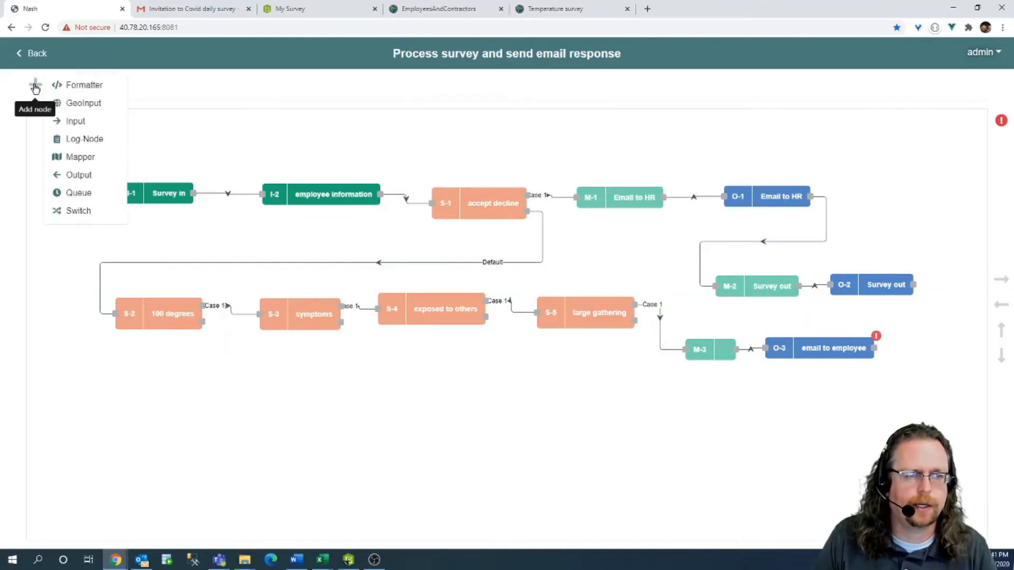
{"action": "left_click", "coordinate": [77, 122]}
{"action": "mouse_move", "coordinate": [77, 141]}
{"action": "left_mouse_down"}
{"action": "mouse_move", "coordinate": [149, 358]}
{"action": "mouse_move", "coordinate": [129, 398]}
{"action": "left_mouse_up"}
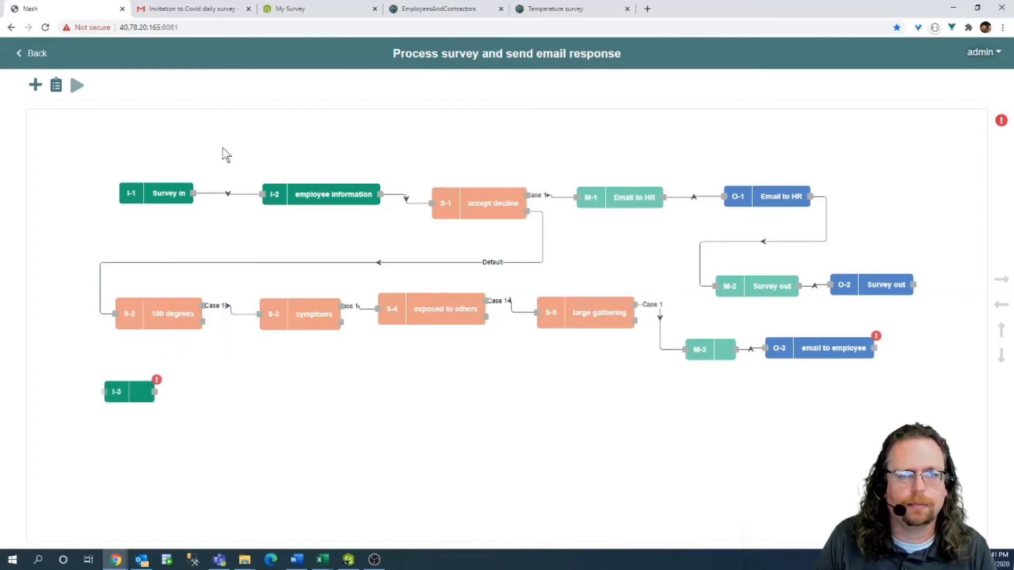
{"action": "left_click", "coordinate": [427, 10]}
{"action": "left_click", "coordinate": [740, 84]}
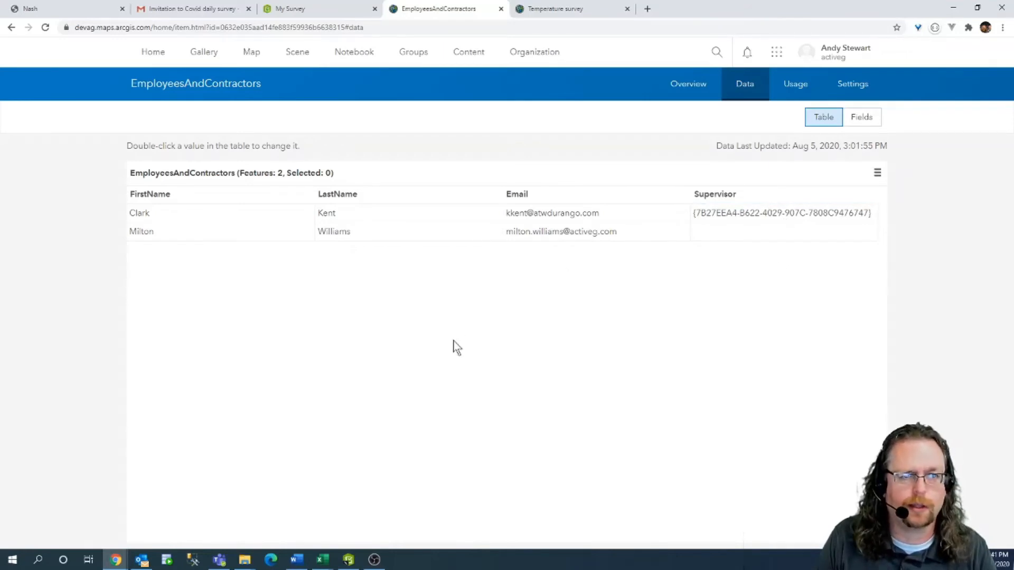
Check the two EmployeesAndContractors records' Supervisor values, then go back to the Nash workflow.
{"action": "left_click", "coordinate": [87, 8]}
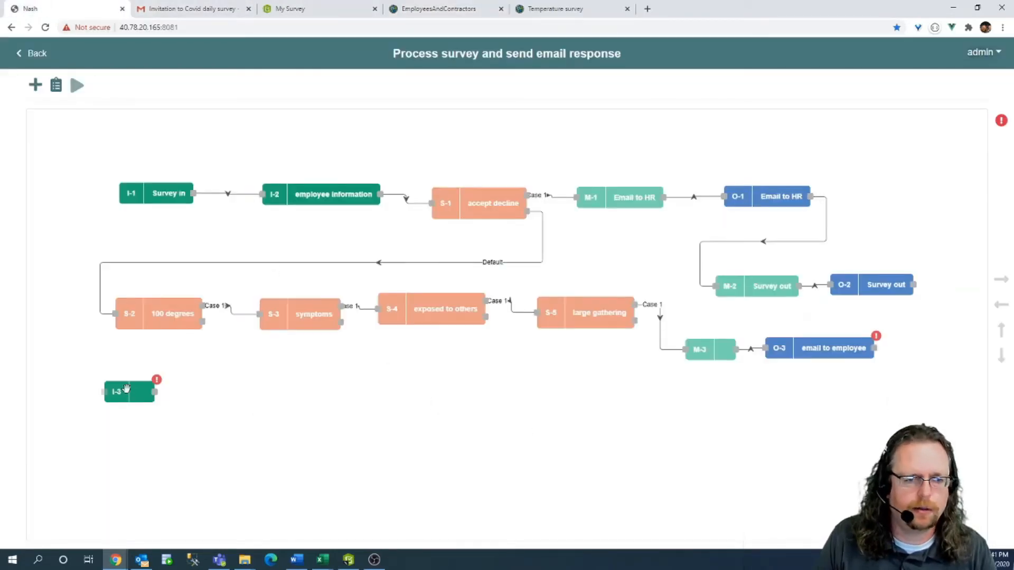
Point input I-3 at the EmployeesAndContractors layer, returning the Email field.
{"action": "double_click", "coordinate": [127, 389]}
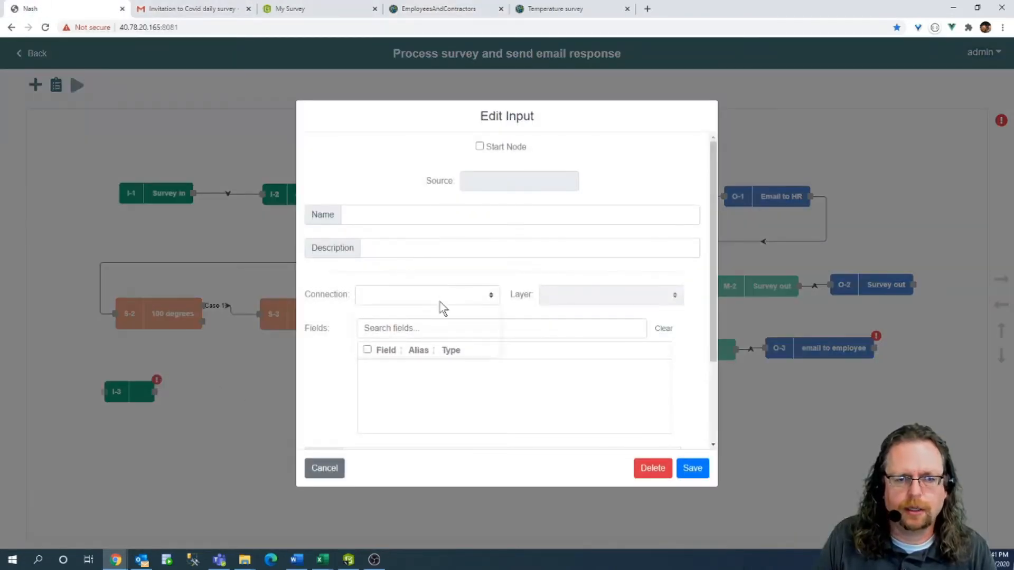
{"action": "left_click", "coordinate": [440, 304]}
{"action": "left_click", "coordinate": [413, 332]}
{"action": "left_click", "coordinate": [606, 295]}
{"action": "left_click", "coordinate": [592, 314]}
{"action": "left_click", "coordinate": [467, 330]}
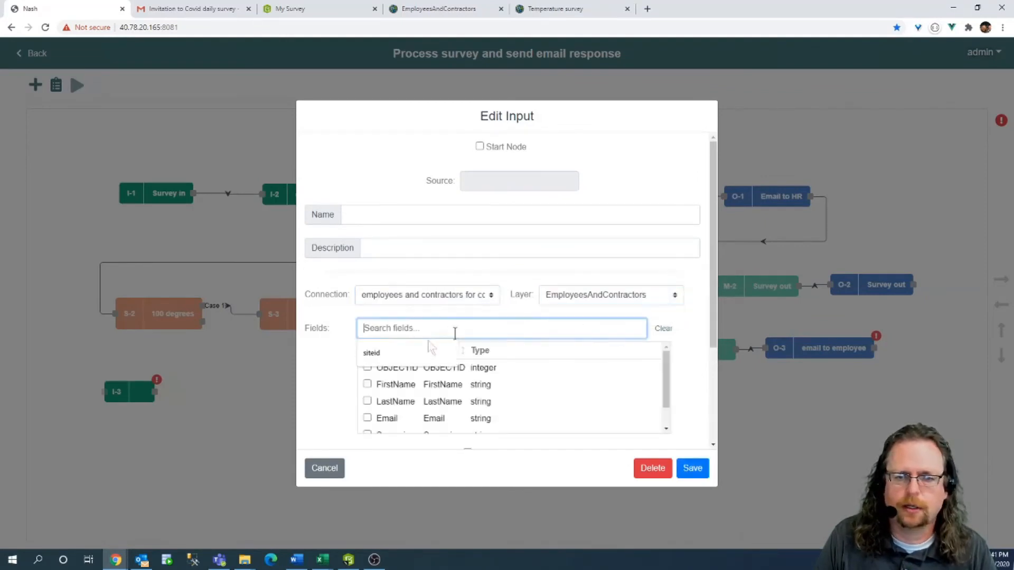
{"action": "left_click", "coordinate": [345, 391]}
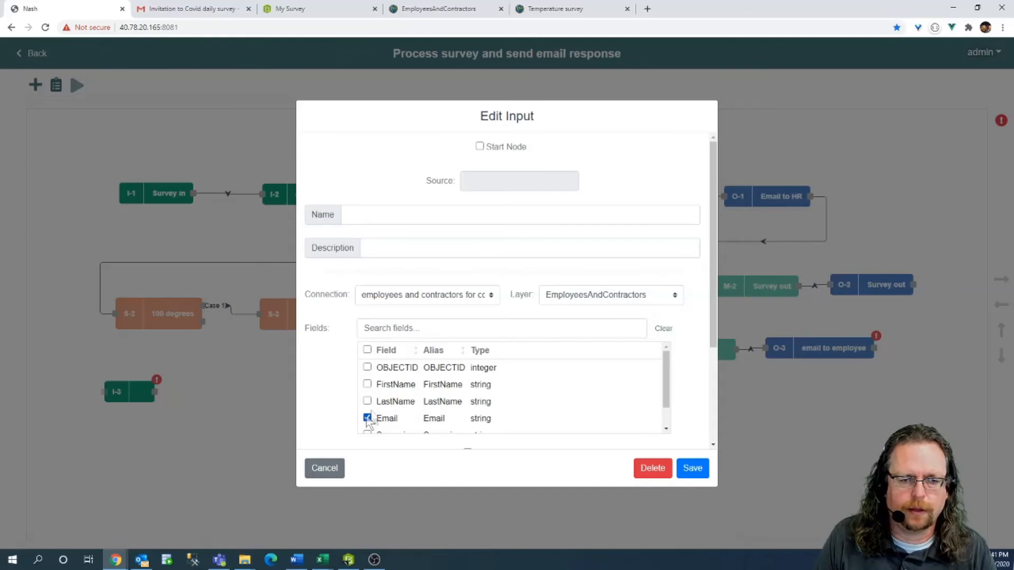
{"action": "scroll", "coordinate": [509, 400], "scroll_direction": "down", "scroll_amount": 1}
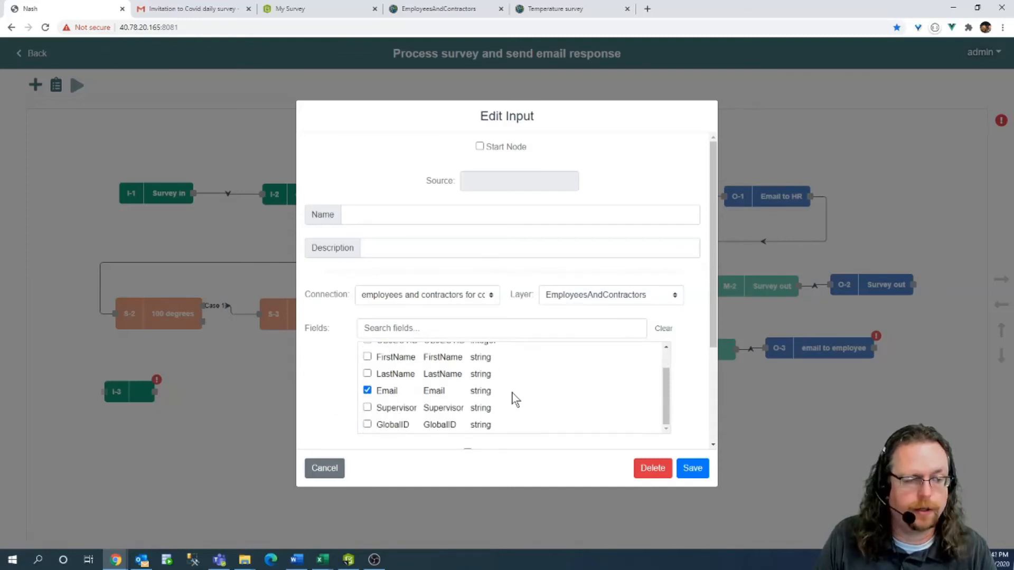
{"action": "scroll", "coordinate": [536, 405], "scroll_direction": "down", "scroll_amount": 1}
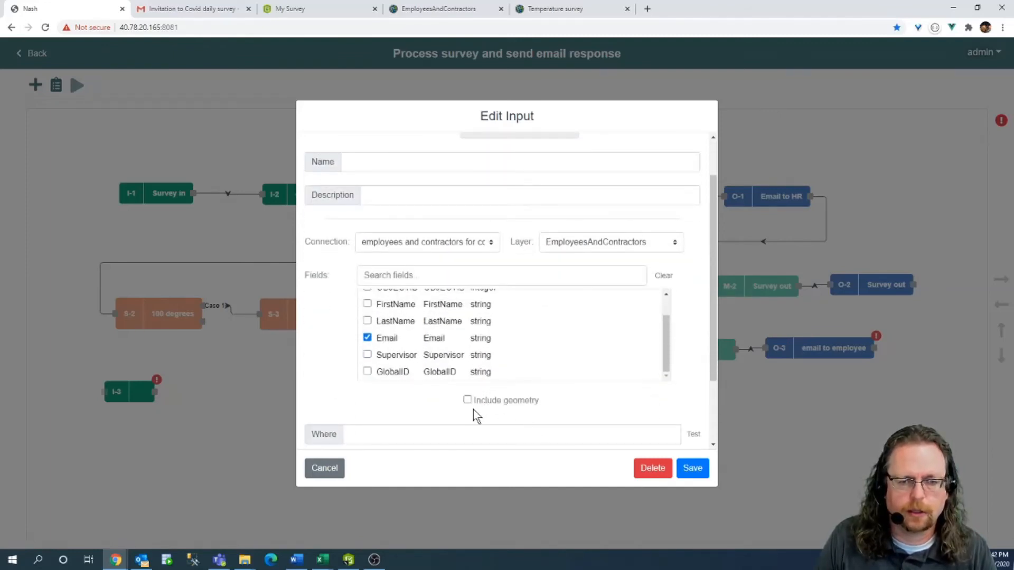
Paste GlobalID into I-3's Where filter, save, and route large gathering's Default output into I-3.
{"action": "double_click", "coordinate": [399, 355]}
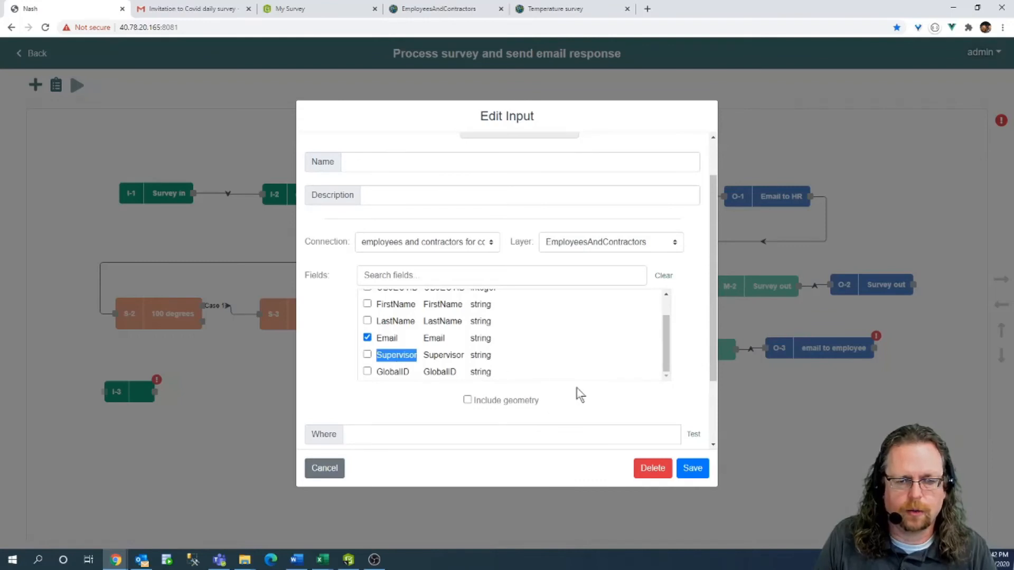
{"action": "left_click", "coordinate": [452, 372]}
{"action": "double_click", "coordinate": [392, 371]}
{"action": "key", "text": "ctrl+c"}
{"action": "left_click", "coordinate": [407, 434]}
{"action": "key", "text": "ctrl+v"}
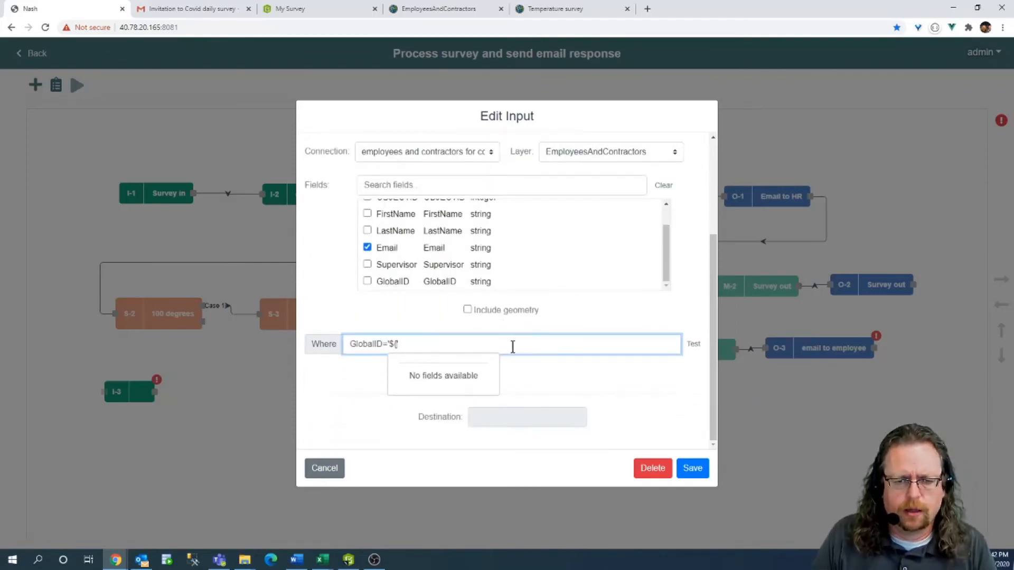
{"action": "scroll", "coordinate": [467, 379], "scroll_direction": "up", "scroll_amount": 3}
{"action": "scroll", "coordinate": [498, 380], "scroll_direction": "down", "scroll_amount": 3}
{"action": "left_click", "coordinate": [693, 469]}
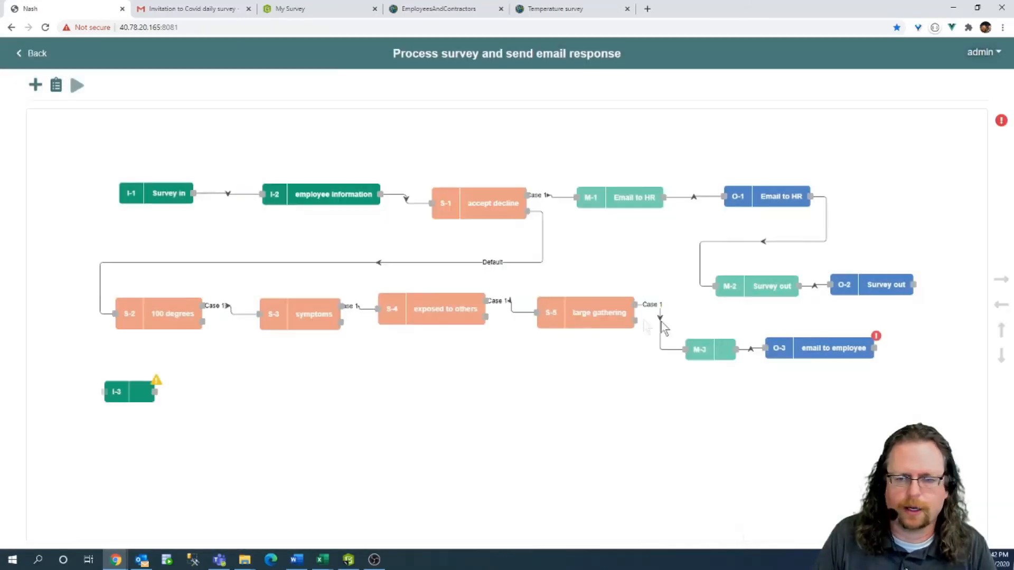
{"action": "left_click_drag", "start_coordinate": [636, 320], "coordinate": [104, 392]}
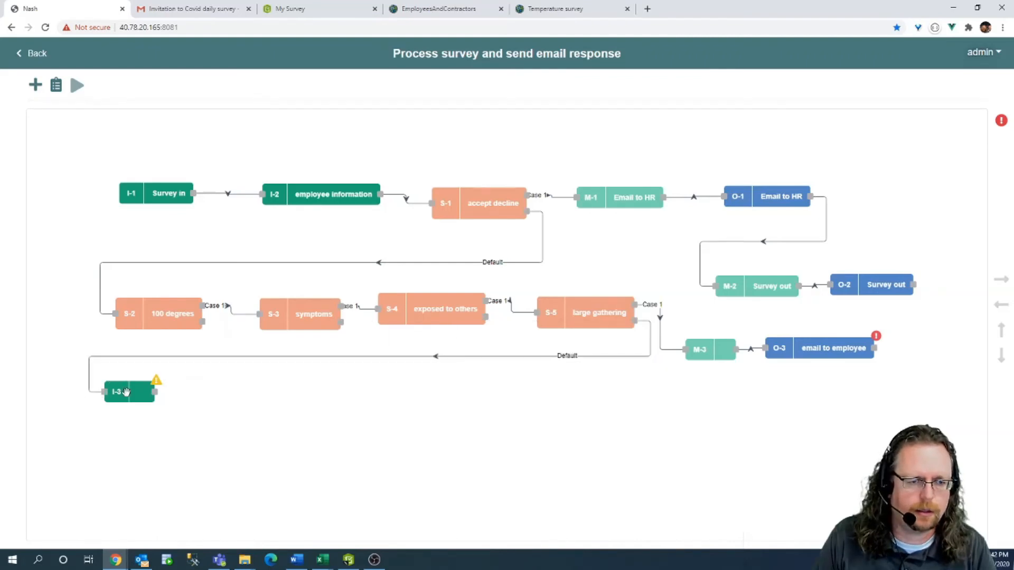
Edit I-3's Where filter so it reads GlobalID='${I-2'.
{"action": "double_click", "coordinate": [126, 393]}
{"action": "left_click", "coordinate": [408, 343]}
{"action": "type", "text": "{"}
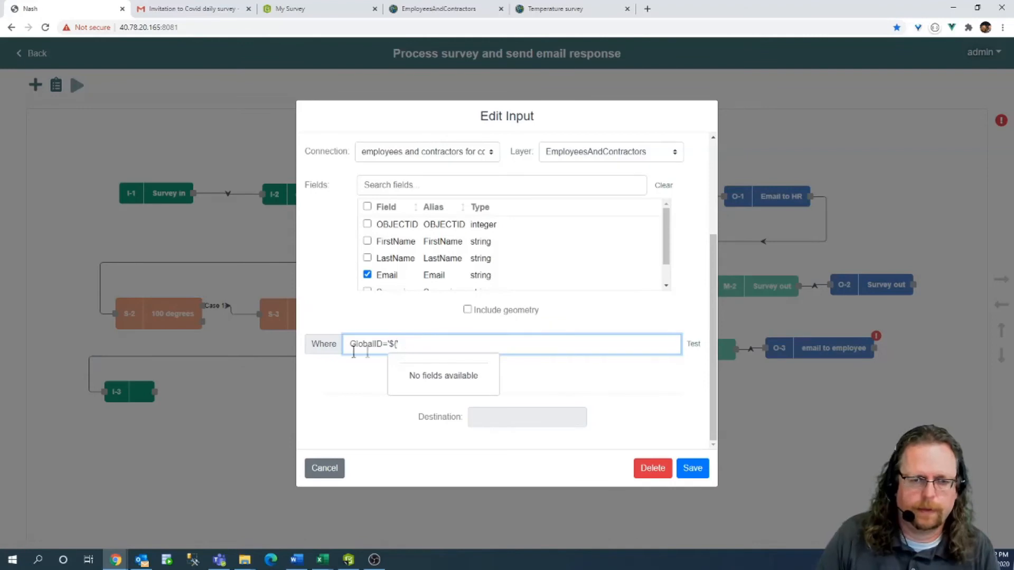
{"action": "scroll", "coordinate": [458, 382], "scroll_direction": "up", "scroll_amount": 2}
{"action": "scroll", "coordinate": [472, 398], "scroll_direction": "down", "scroll_amount": 2}
{"action": "left_click", "coordinate": [603, 391]}
{"action": "left_click", "coordinate": [396, 344]}
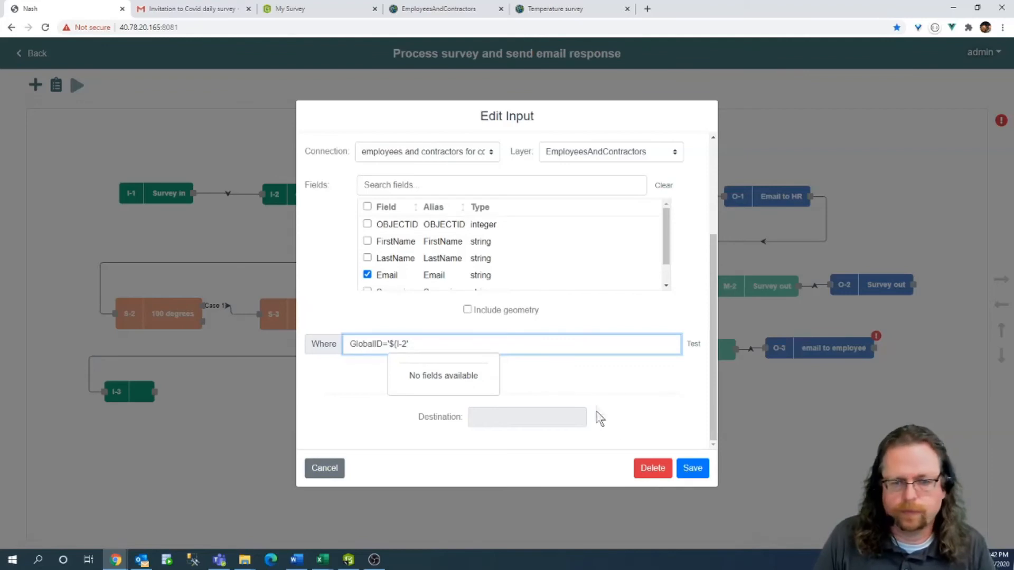
Save the I-3 settings and review the employee information node's fields.
{"action": "left_click", "coordinate": [690, 468]}
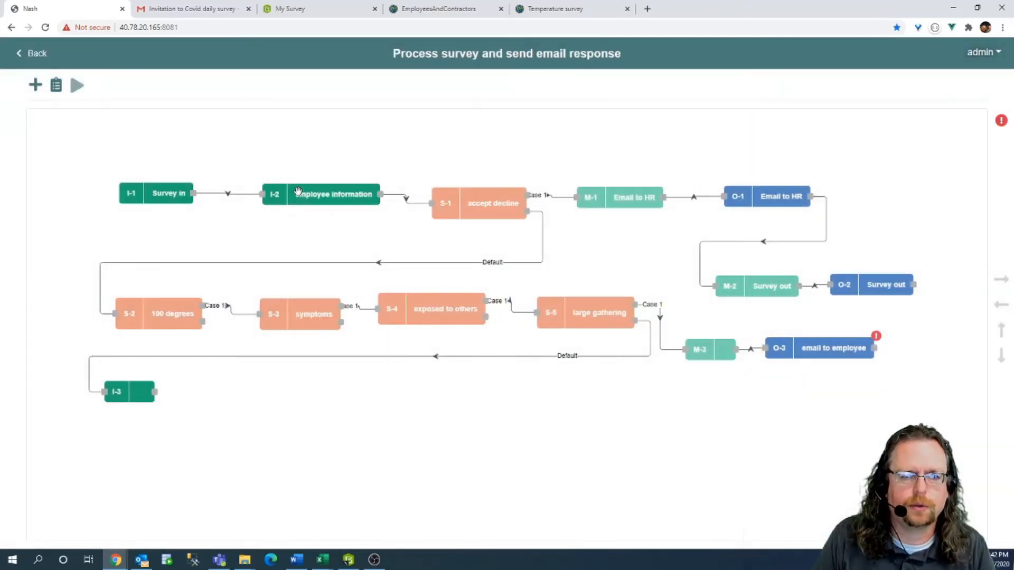
{"action": "double_click", "coordinate": [299, 191]}
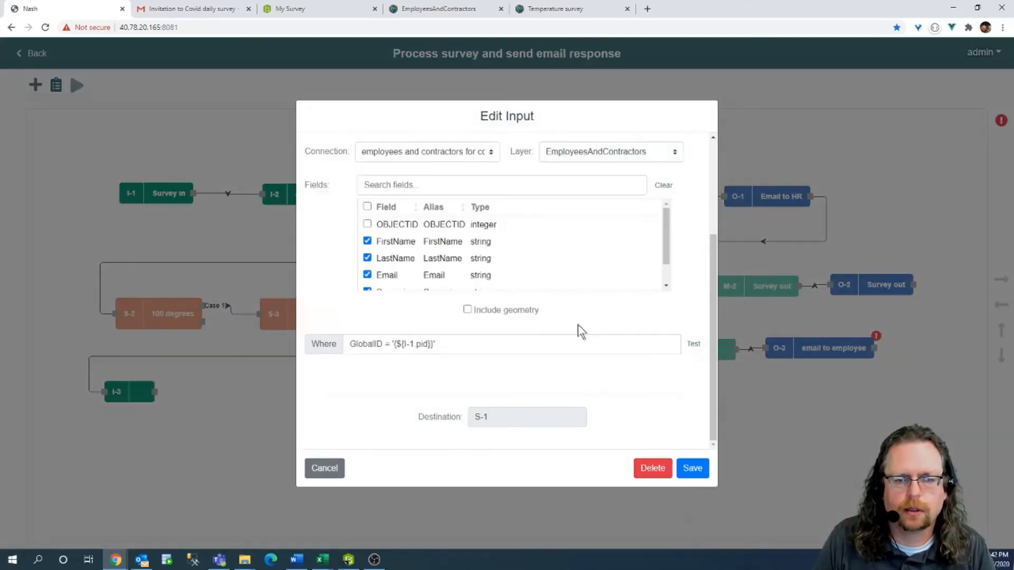
{"action": "scroll", "coordinate": [521, 223], "scroll_direction": "down", "scroll_amount": 1}
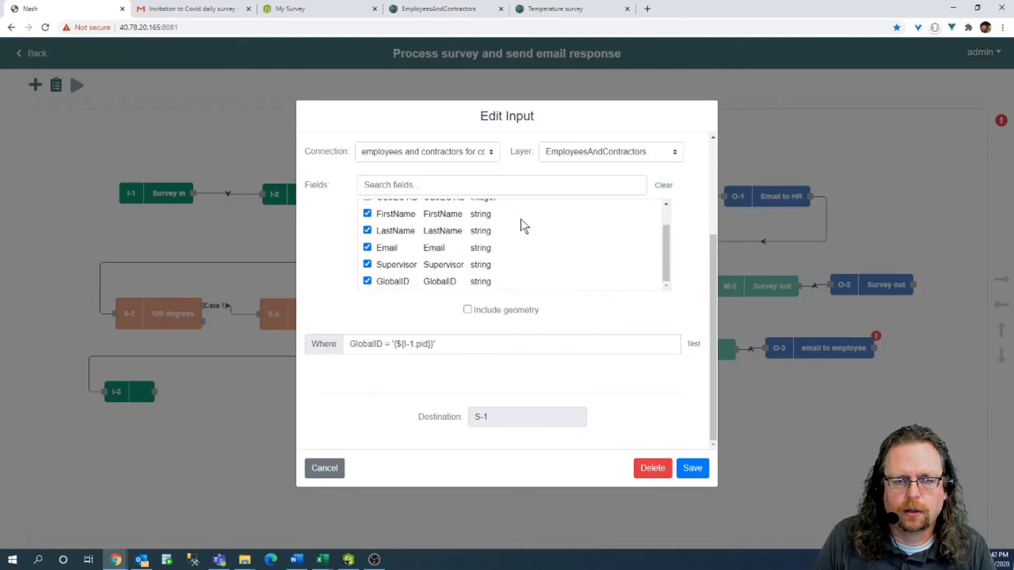
{"action": "double_click", "coordinate": [399, 265]}
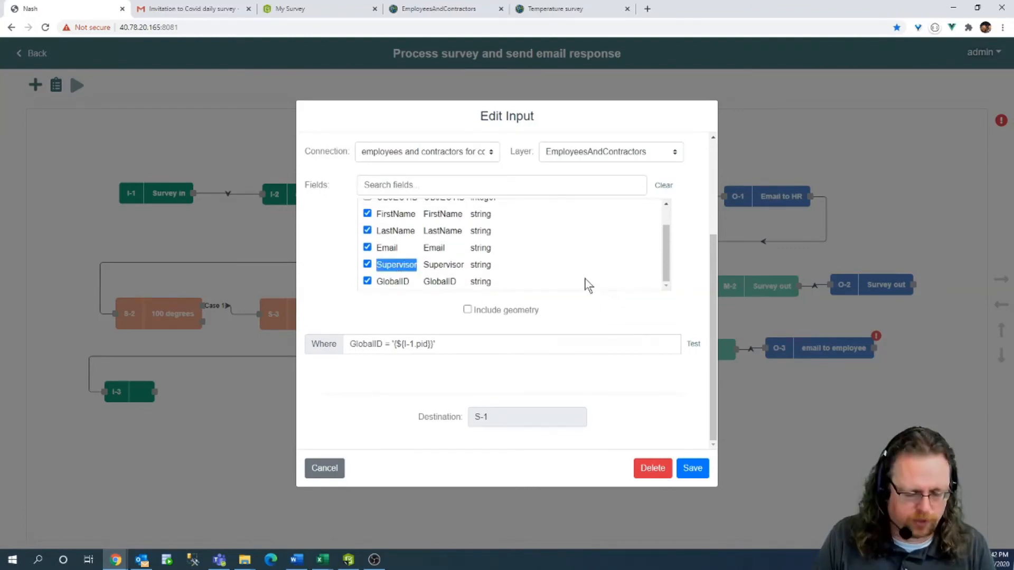
{"action": "left_click", "coordinate": [699, 468]}
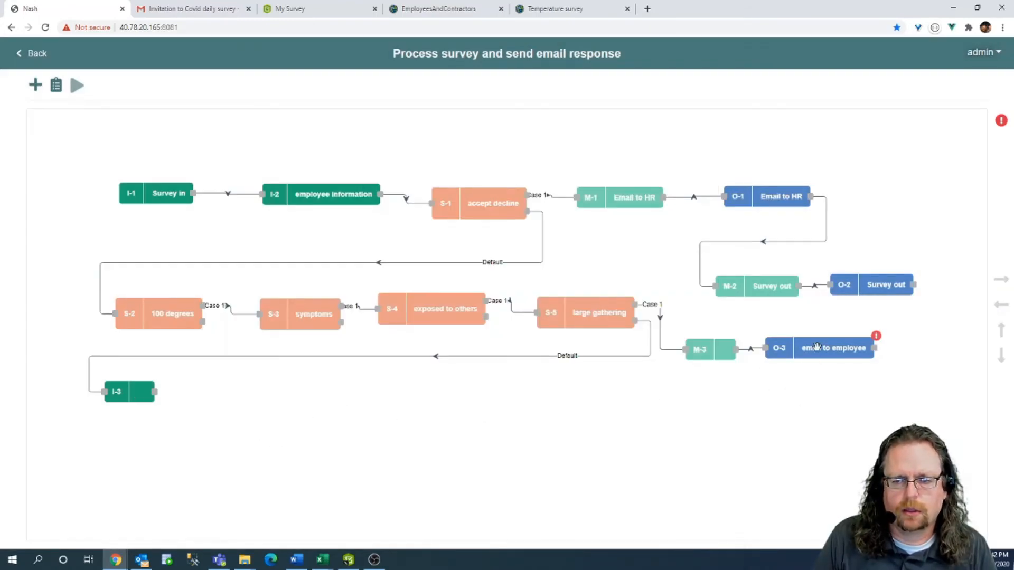
Set I-3's Where filter to GlobalID='${I-2.Supervisor}' and save it.
{"action": "left_click", "coordinate": [129, 388]}
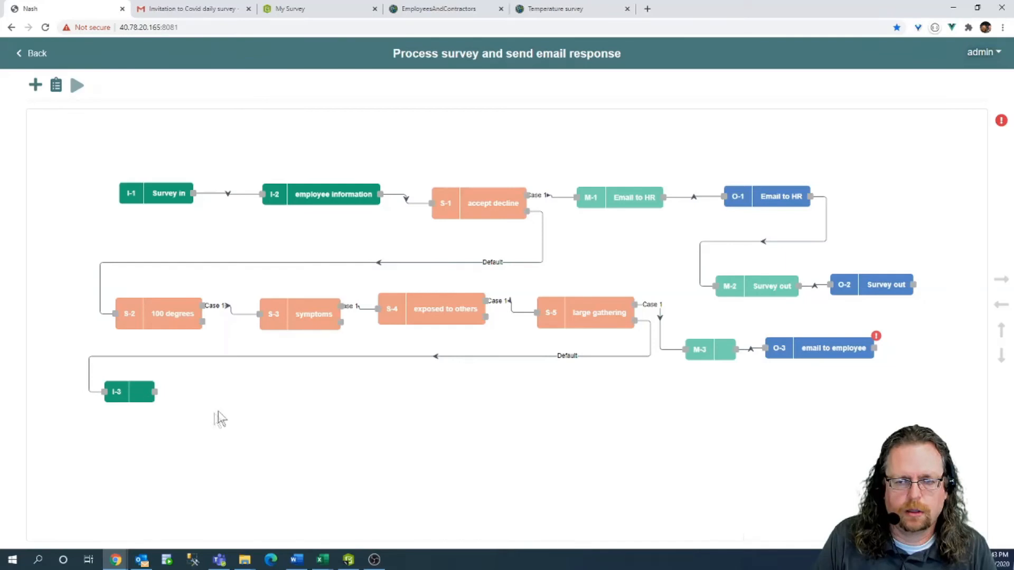
{"action": "left_click", "coordinate": [416, 343]}
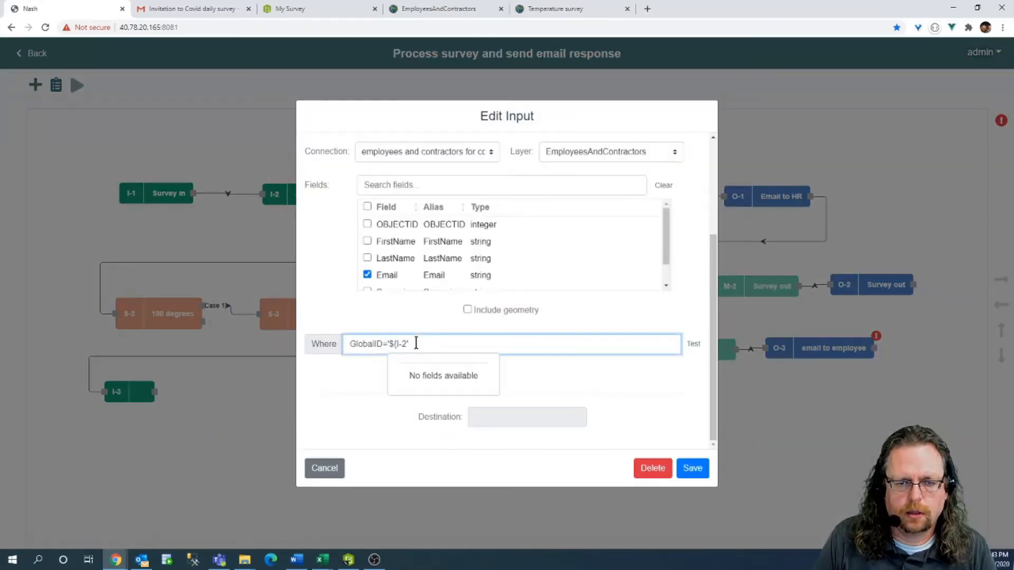
{"action": "key", "text": "BackSpace"}
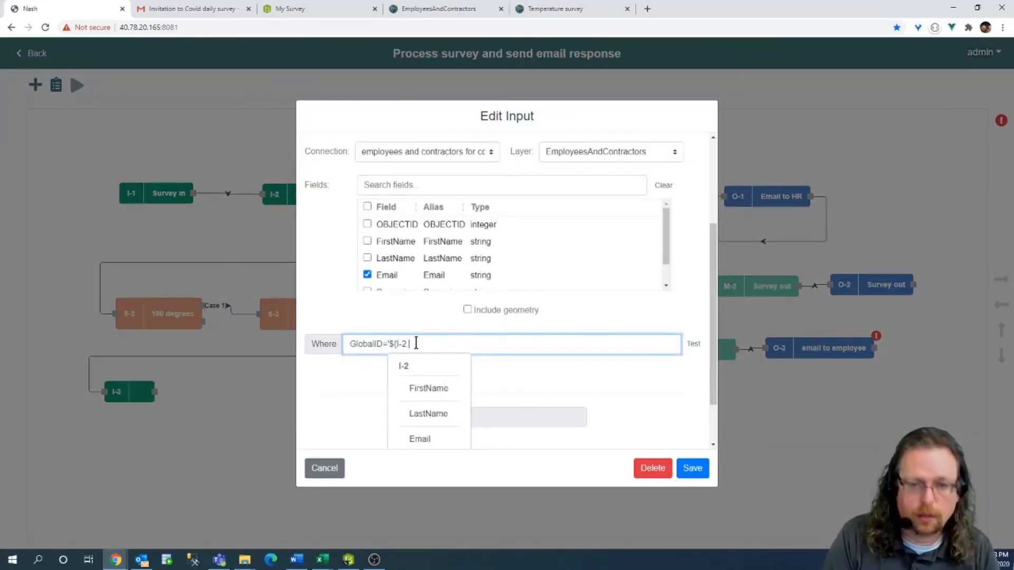
{"action": "scroll", "coordinate": [416, 343], "scroll_direction": "up", "scroll_amount": 1}
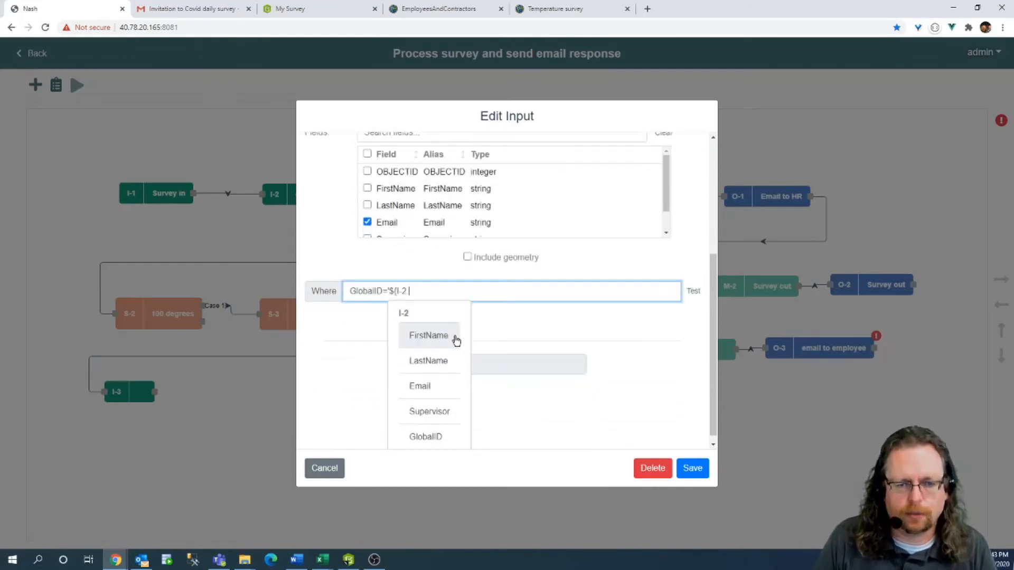
{"action": "left_click", "coordinate": [442, 410]}
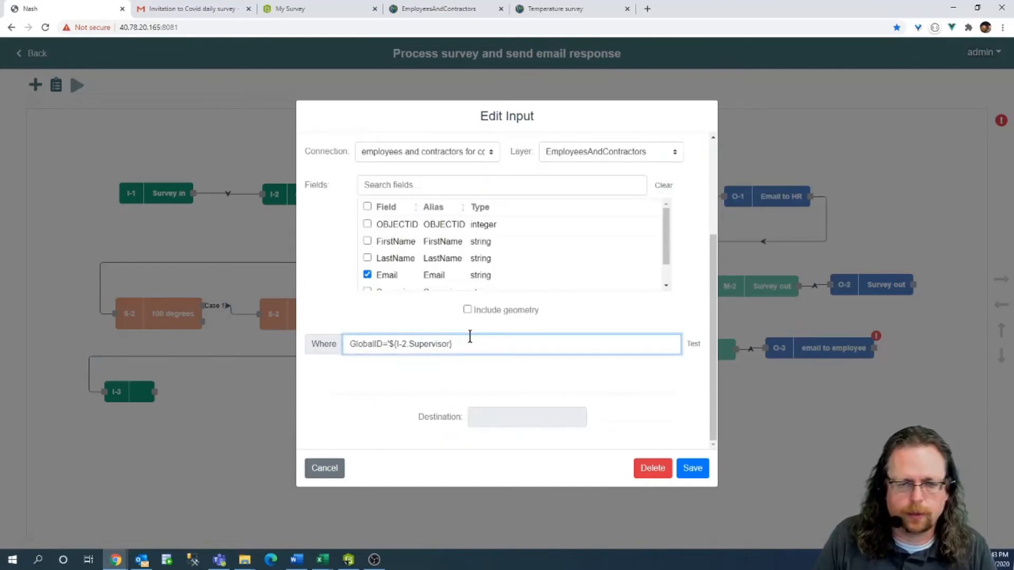
{"action": "type", "text": "'"}
{"action": "left_click", "coordinate": [419, 344]}
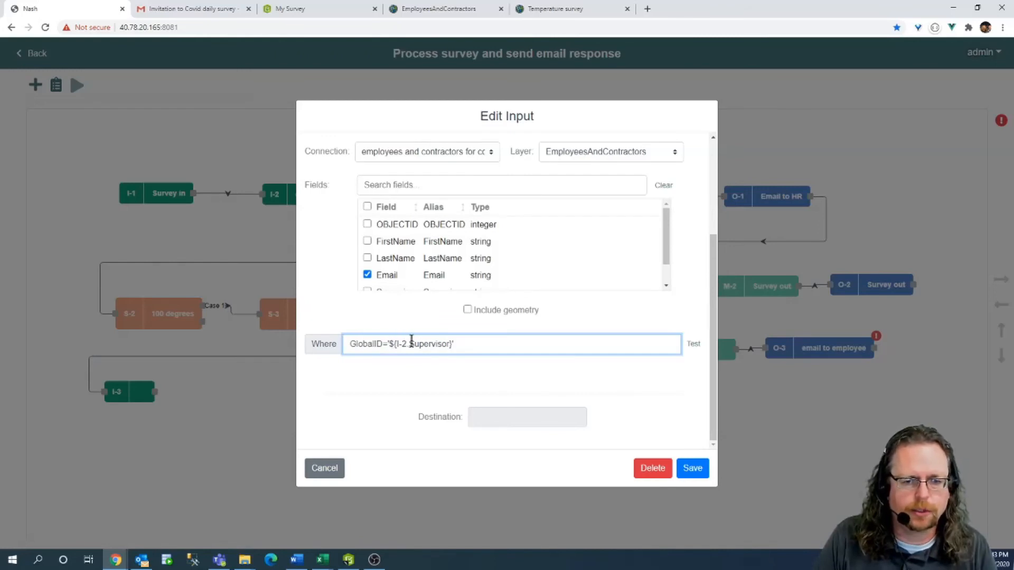
{"action": "left_click", "coordinate": [705, 474]}
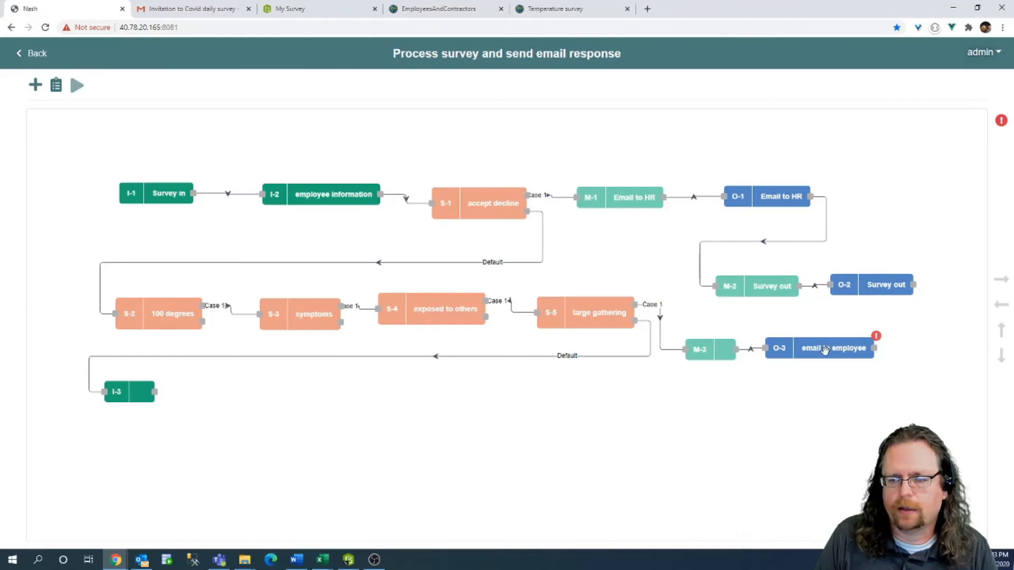
Set the email to employee output's Action to Send and save it.
{"action": "left_click", "coordinate": [825, 350]}
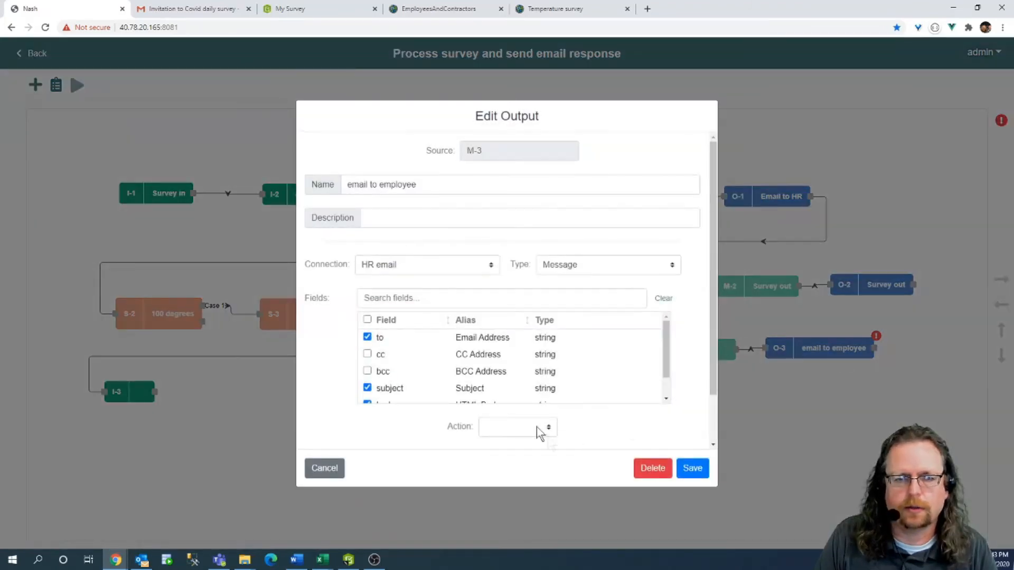
{"action": "left_click", "coordinate": [499, 427]}
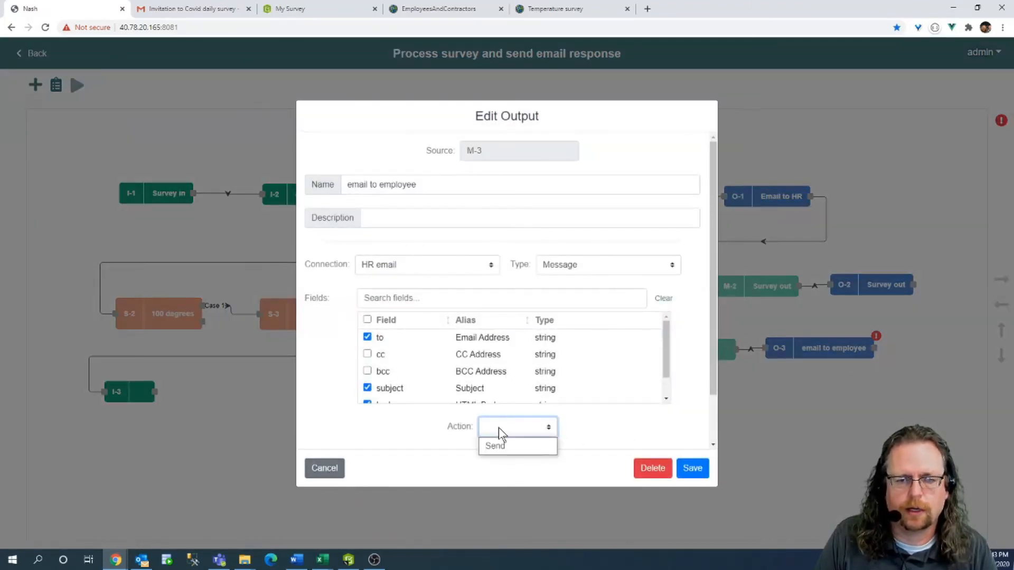
{"action": "left_click", "coordinate": [498, 446]}
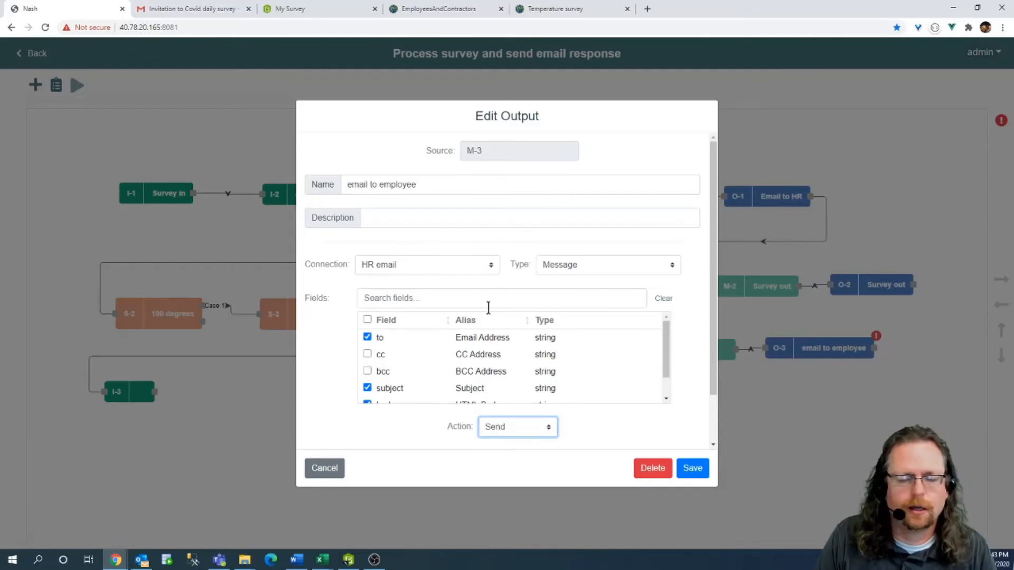
{"action": "scroll", "coordinate": [522, 354], "scroll_direction": "down", "scroll_amount": 1}
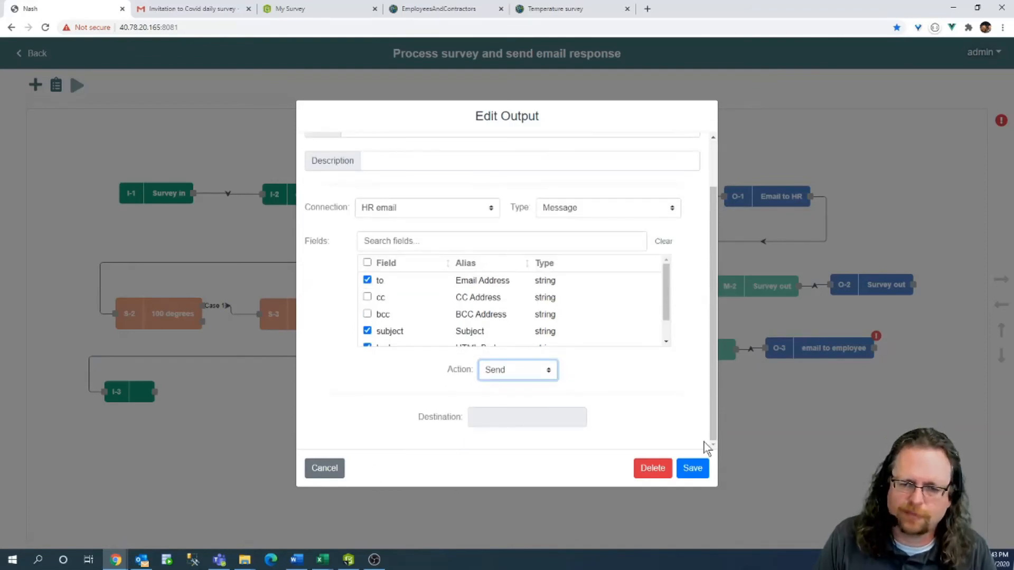
{"action": "left_click", "coordinate": [693, 469]}
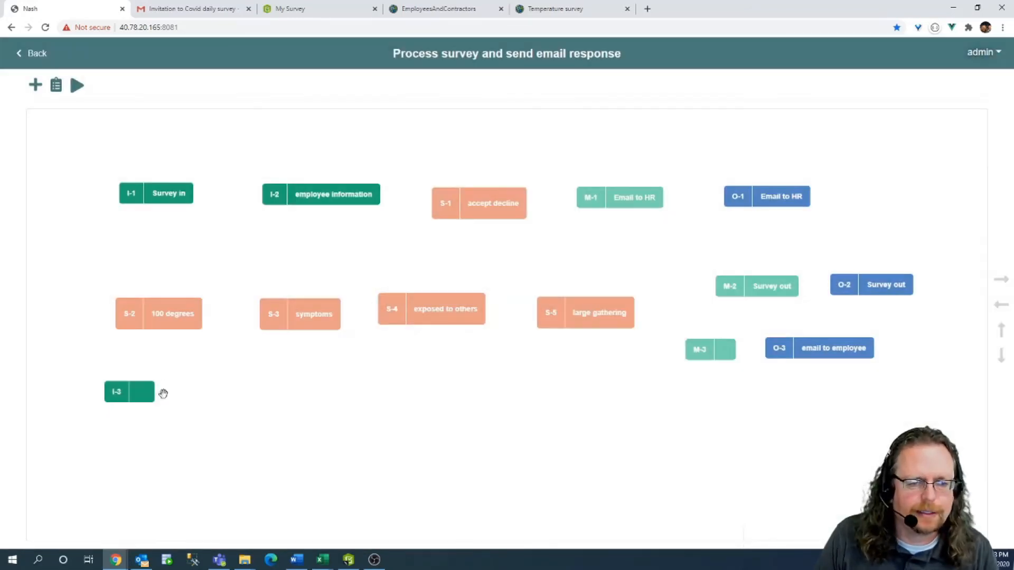
Rename input node I-3 to 'Get supervisor' and save.
{"action": "double_click", "coordinate": [135, 391]}
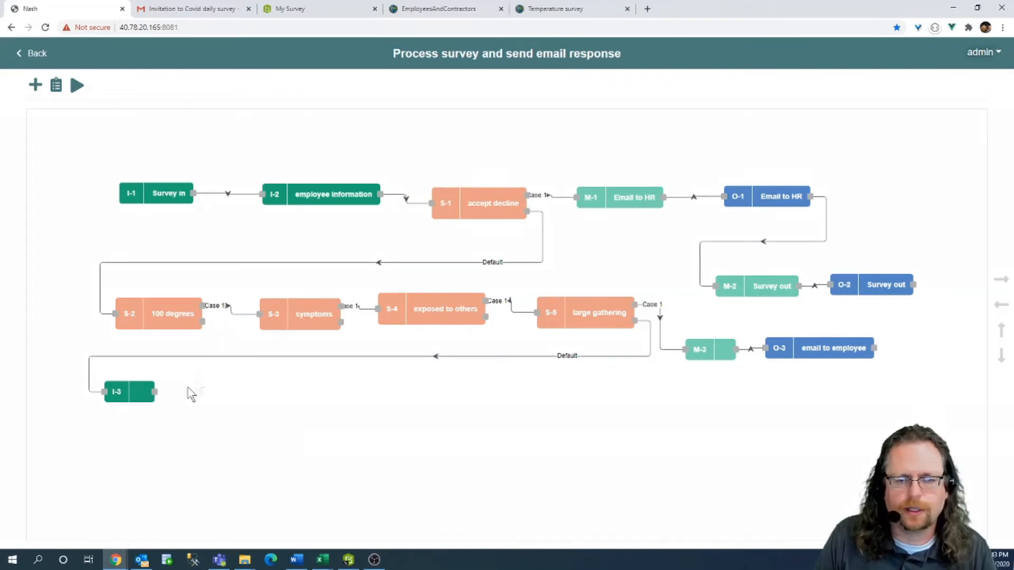
{"action": "left_click", "coordinate": [399, 213]}
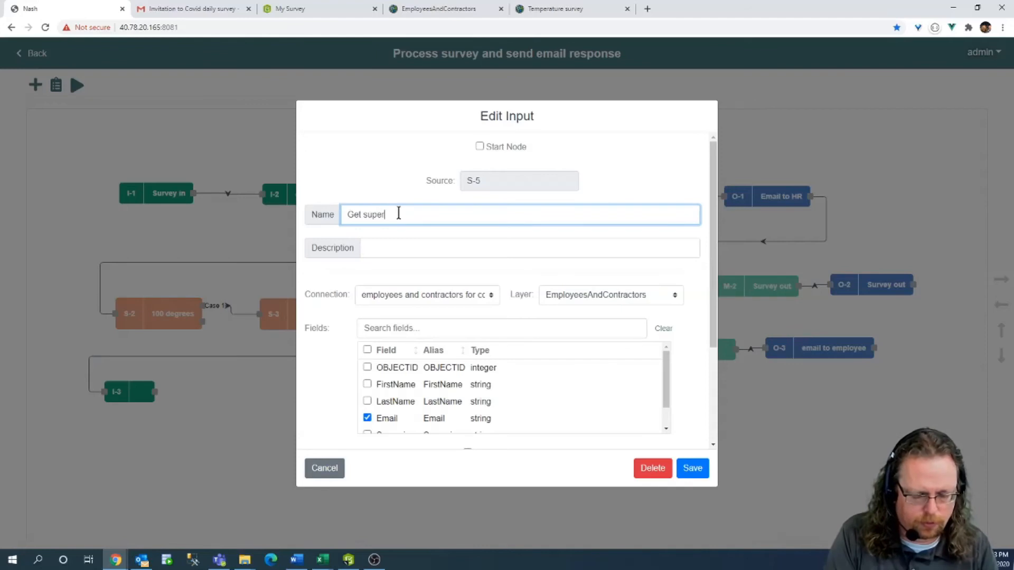
{"action": "left_click", "coordinate": [692, 468]}
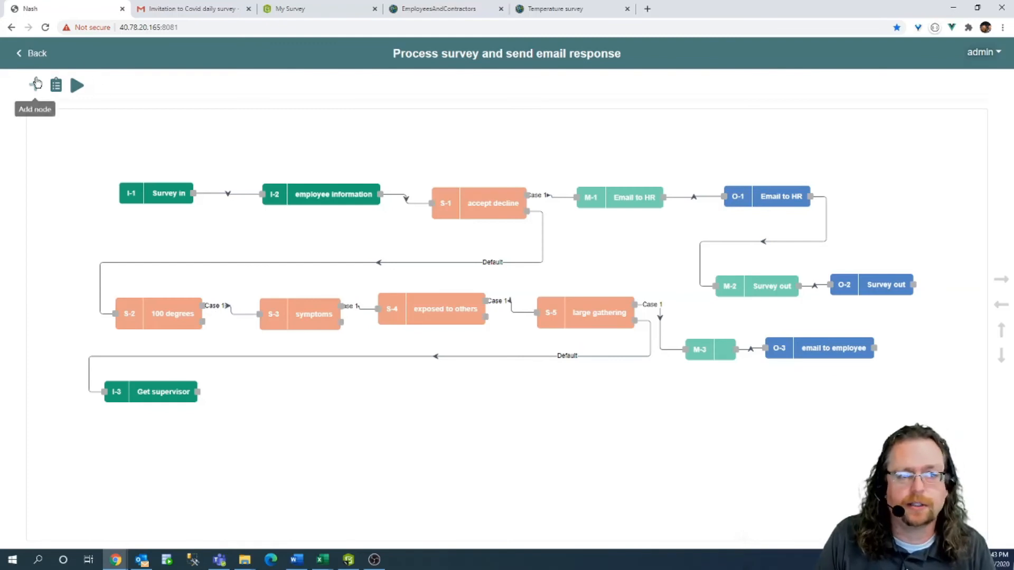
{"action": "left_click", "coordinate": [36, 83]}
Add output node O-4 and mapper node M-4, linking M-4 into O-4.
{"action": "left_click", "coordinate": [86, 176]}
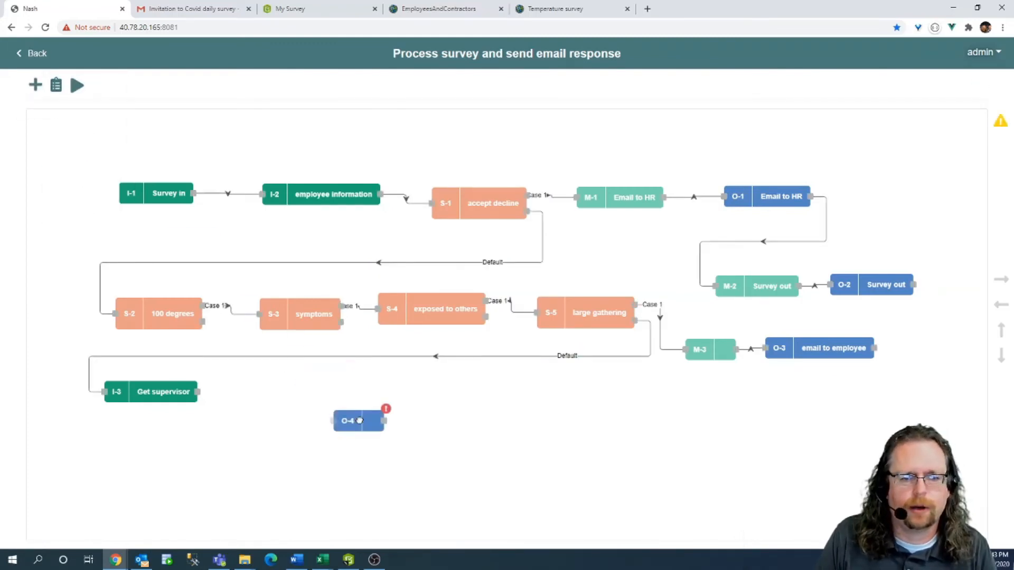
{"action": "left_click", "coordinate": [35, 84]}
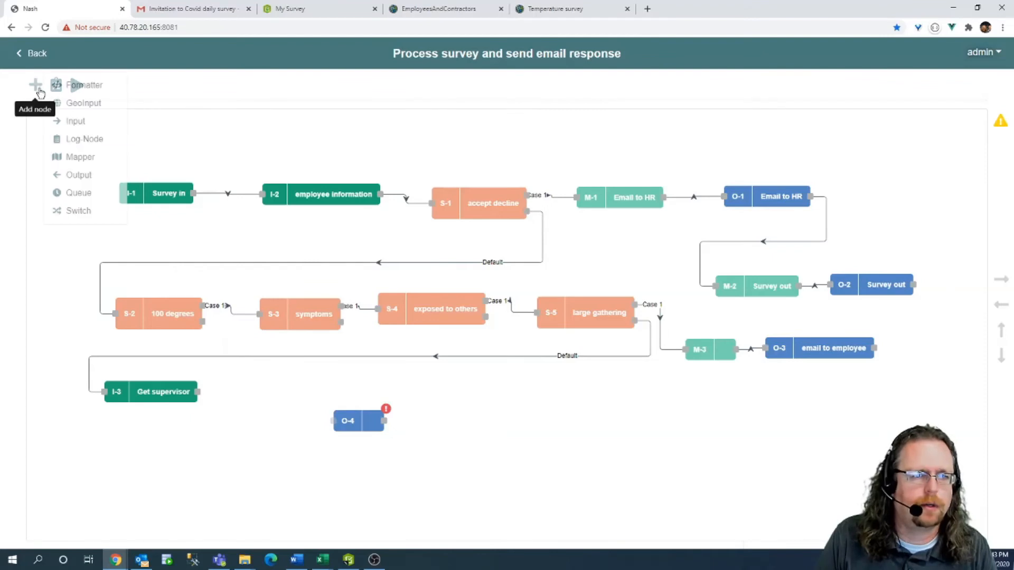
{"action": "left_click", "coordinate": [79, 157]}
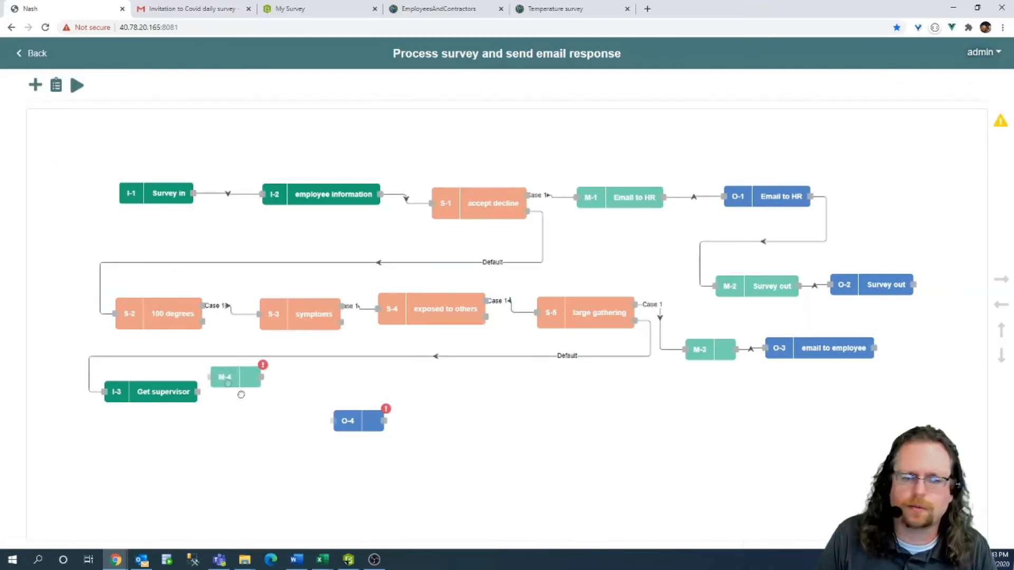
{"action": "left_click_drag", "start_coordinate": [300, 422], "coordinate": [343, 421]}
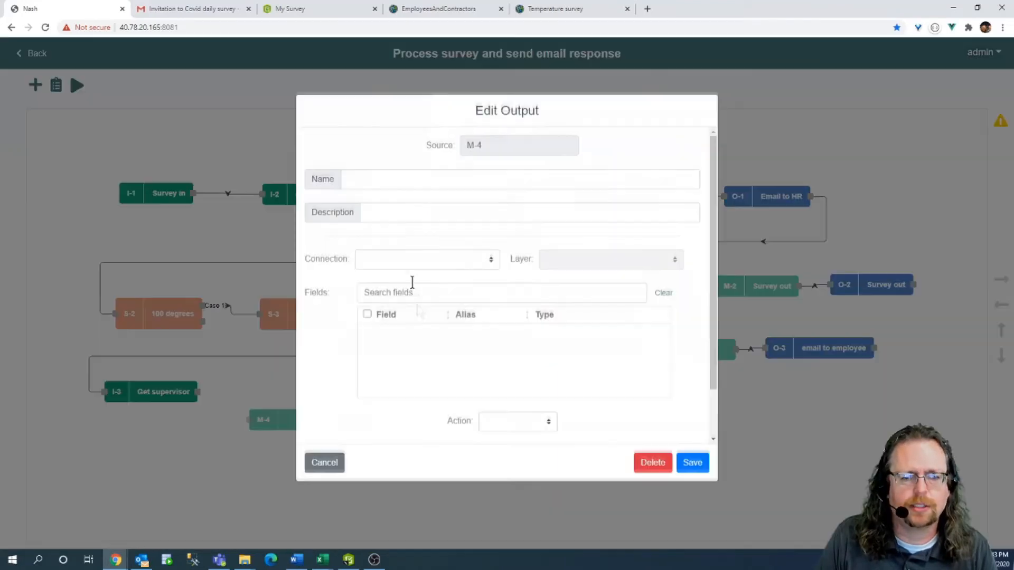
Name the new output 'email to supervisor', sending a Message through HR email.
{"action": "left_click", "coordinate": [377, 189]}
{"action": "type", "text": "email to supervisor"}
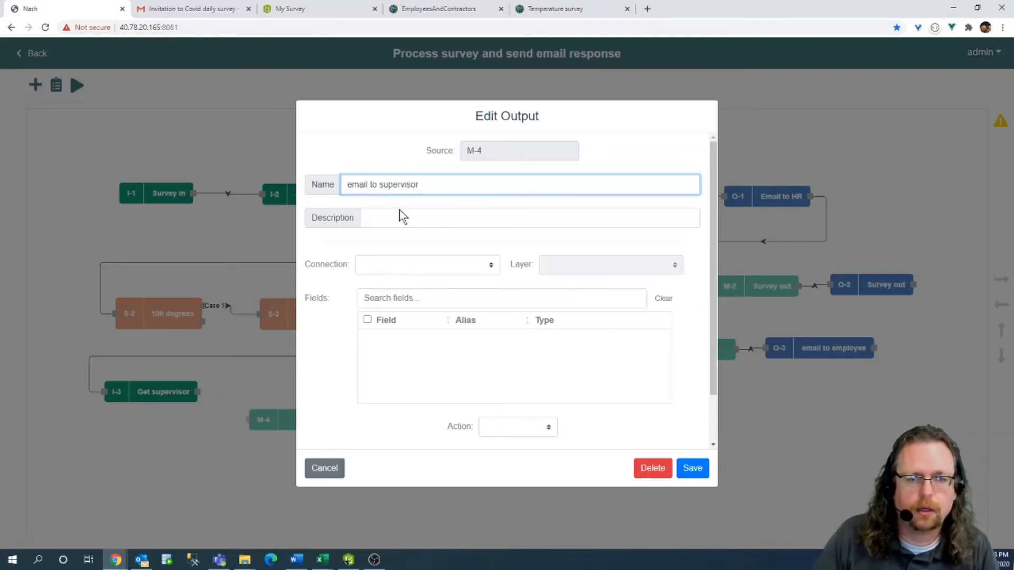
{"action": "left_click", "coordinate": [409, 267]}
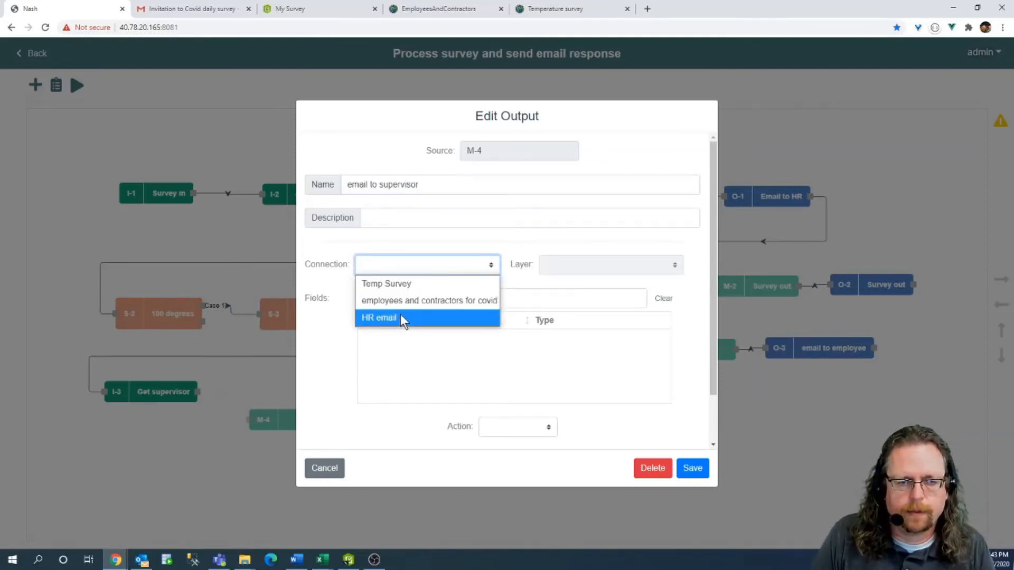
{"action": "left_click", "coordinate": [401, 317]}
{"action": "left_click", "coordinate": [623, 271]}
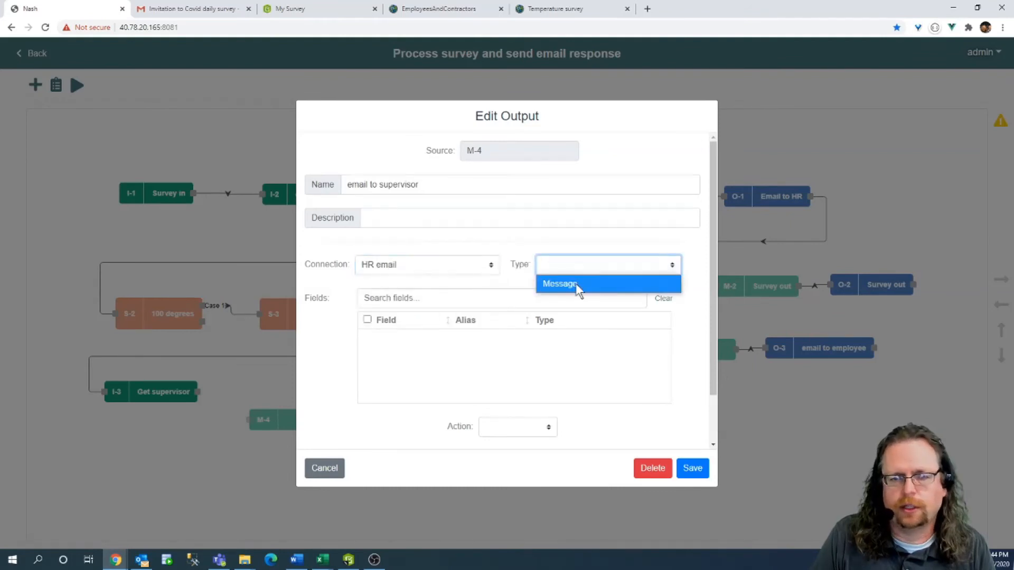
{"action": "left_click", "coordinate": [575, 284]}
Include the to, subject and body fields, set Action to Send, and save the output.
{"action": "left_click", "coordinate": [367, 337]}
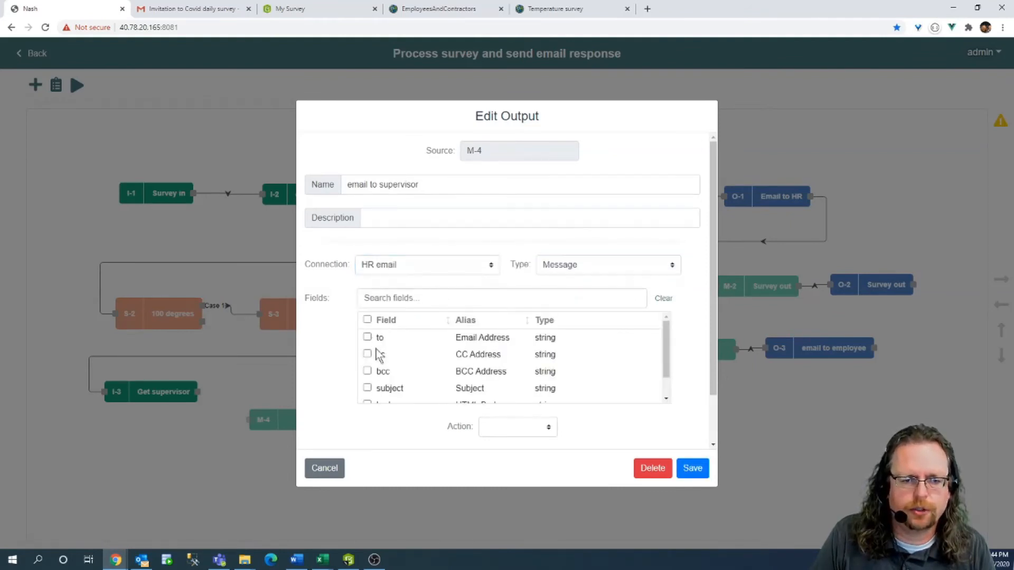
{"action": "left_click", "coordinate": [368, 388]}
{"action": "scroll", "coordinate": [383, 370], "scroll_direction": "down", "scroll_amount": 1}
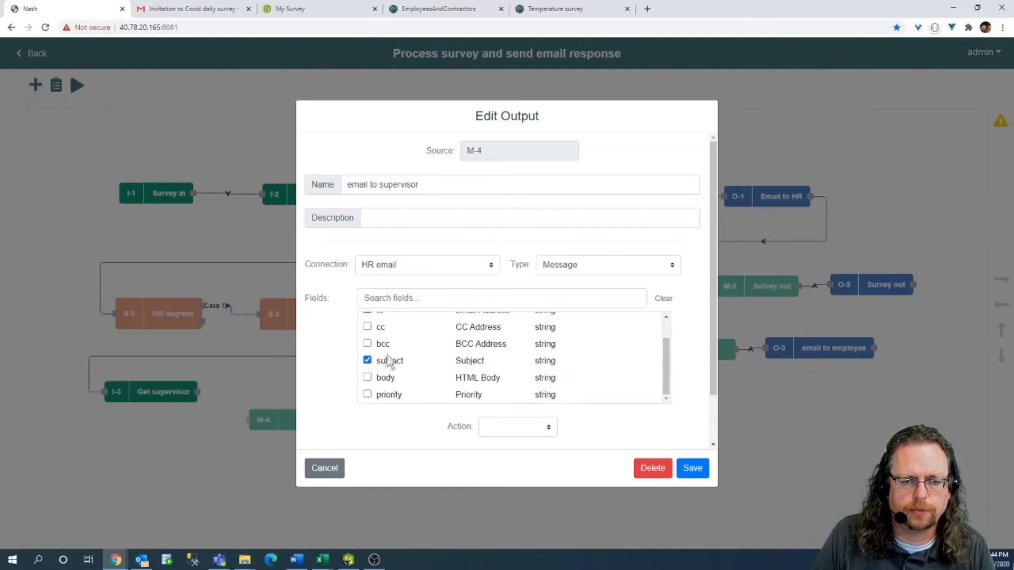
{"action": "left_click", "coordinate": [367, 378]}
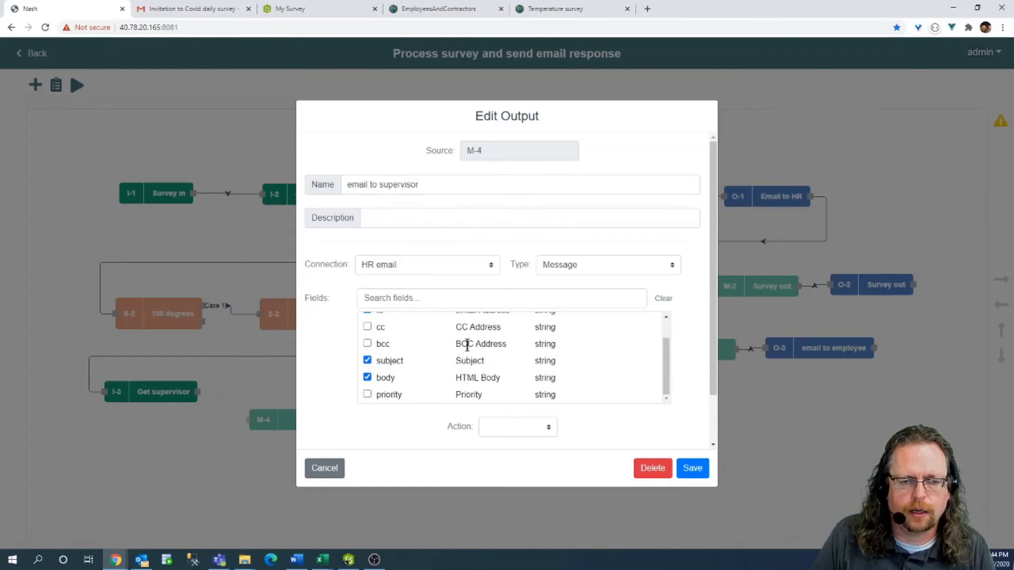
{"action": "scroll", "coordinate": [468, 346], "scroll_direction": "down", "scroll_amount": 1}
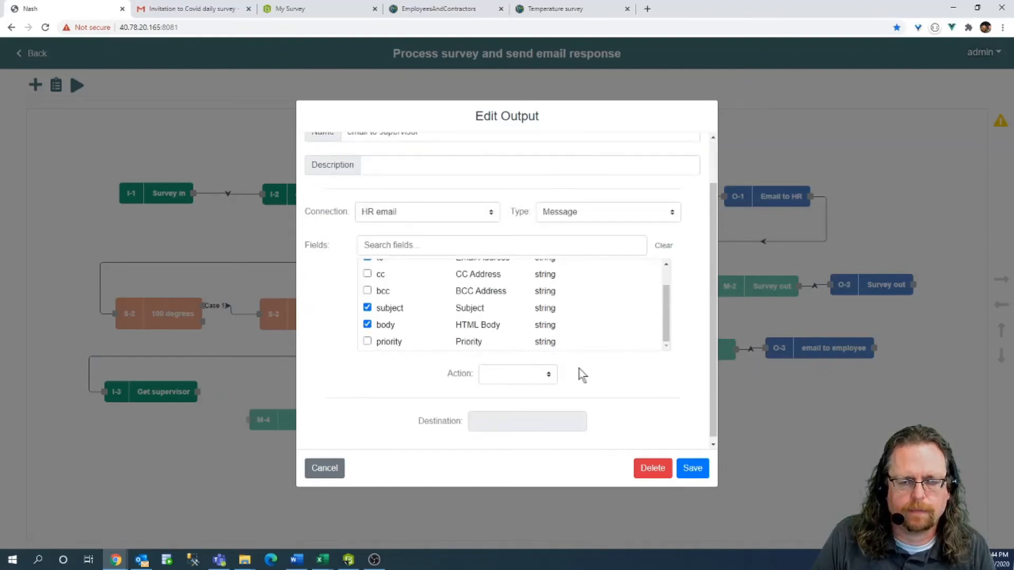
{"action": "left_click", "coordinate": [517, 373]}
{"action": "left_click", "coordinate": [509, 392]}
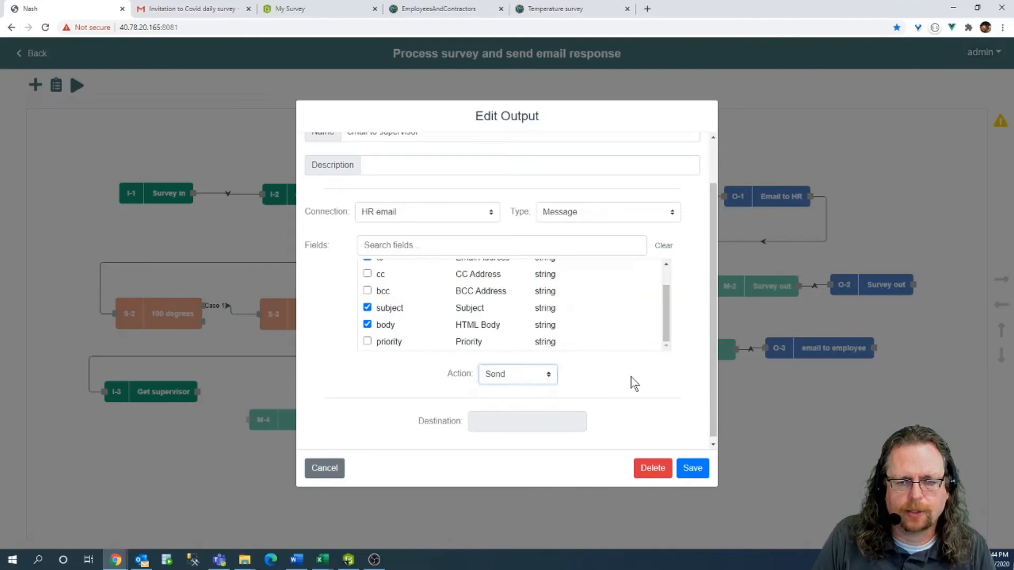
{"action": "scroll", "coordinate": [413, 166], "scroll_direction": "up", "scroll_amount": 1}
{"action": "left_click_drag", "start_coordinate": [418, 185], "coordinate": [225, 191]}
{"action": "key", "text": "ctrl+c"}
{"action": "left_click", "coordinate": [692, 468]}
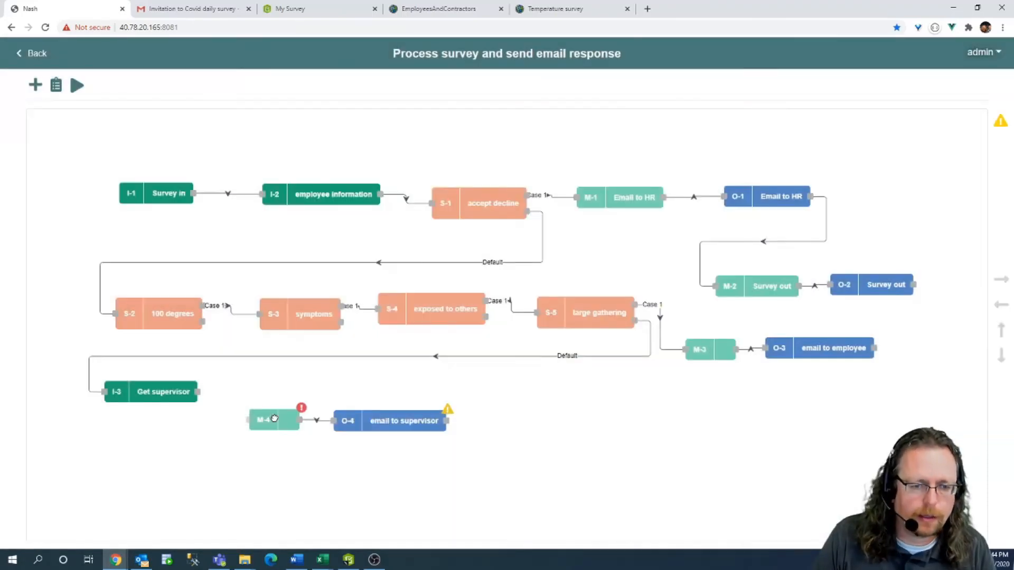
{"action": "left_click", "coordinate": [275, 419]}
Name mapper M-4 'email to supervisor', save it, and connect Get supervisor into it.
{"action": "left_click", "coordinate": [398, 211]}
{"action": "key", "text": "ctrl+v"}
{"action": "left_click", "coordinate": [697, 438]}
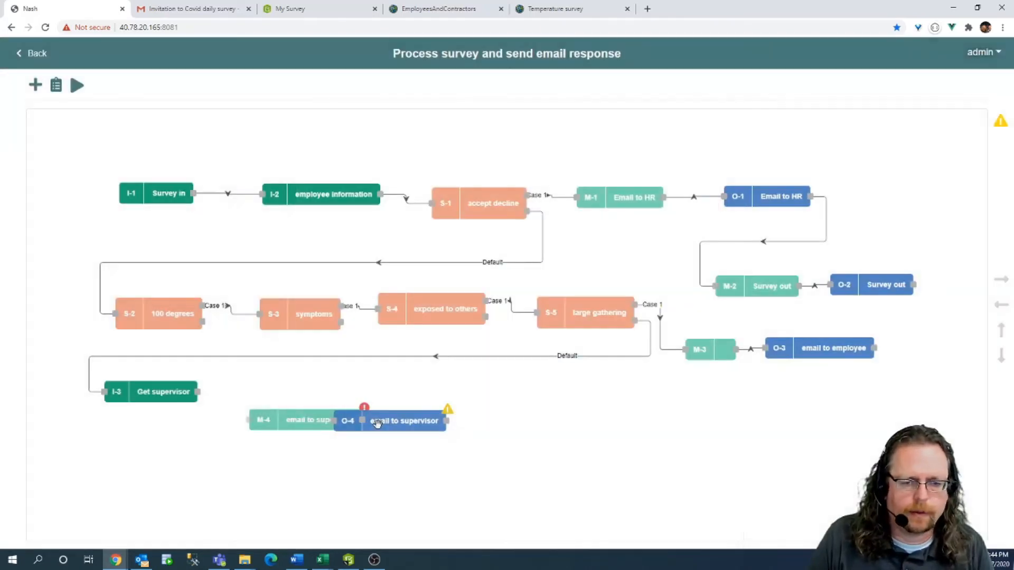
{"action": "left_click_drag", "start_coordinate": [376, 423], "coordinate": [454, 427]}
{"action": "left_click_drag", "start_coordinate": [196, 393], "coordinate": [249, 420]}
Map M-4 onto the email to supervisor output, addressed to I-3: Email, with subject 'Employee not coming in today'.
{"action": "double_click", "coordinate": [284, 425]}
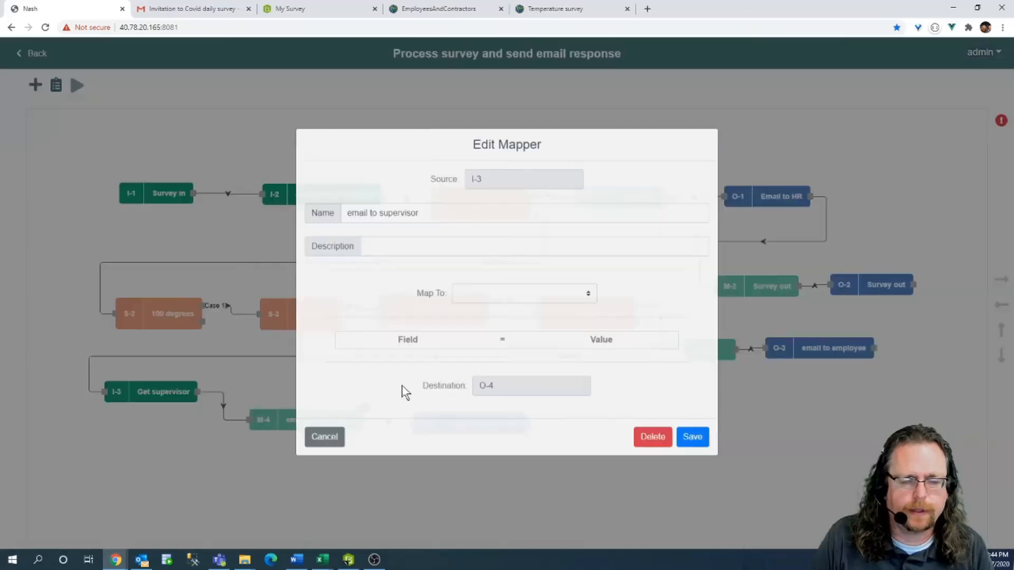
{"action": "left_click", "coordinate": [509, 294]}
{"action": "left_click", "coordinate": [506, 366]}
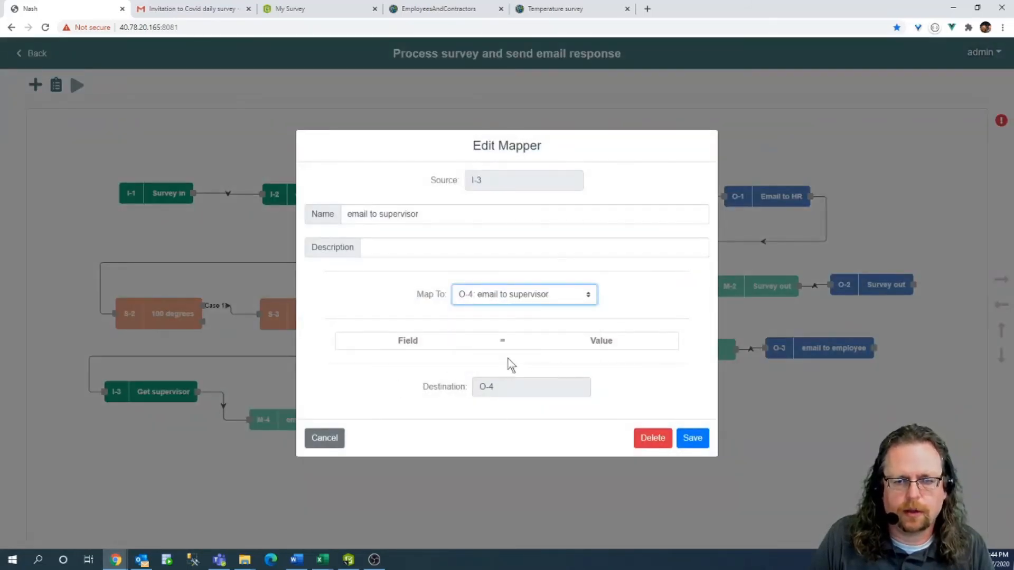
{"action": "left_click", "coordinate": [656, 338]}
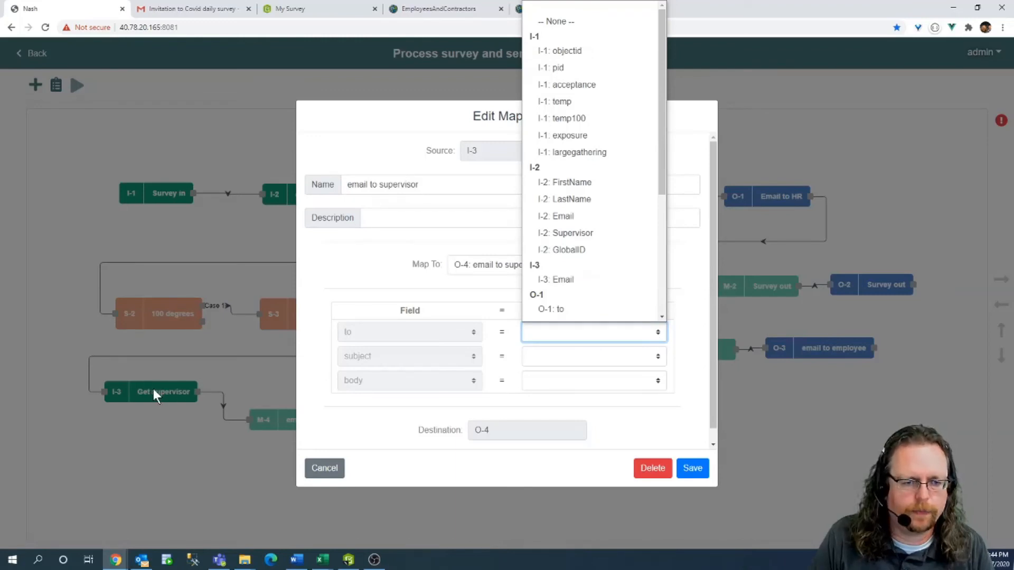
{"action": "left_click", "coordinate": [579, 280]}
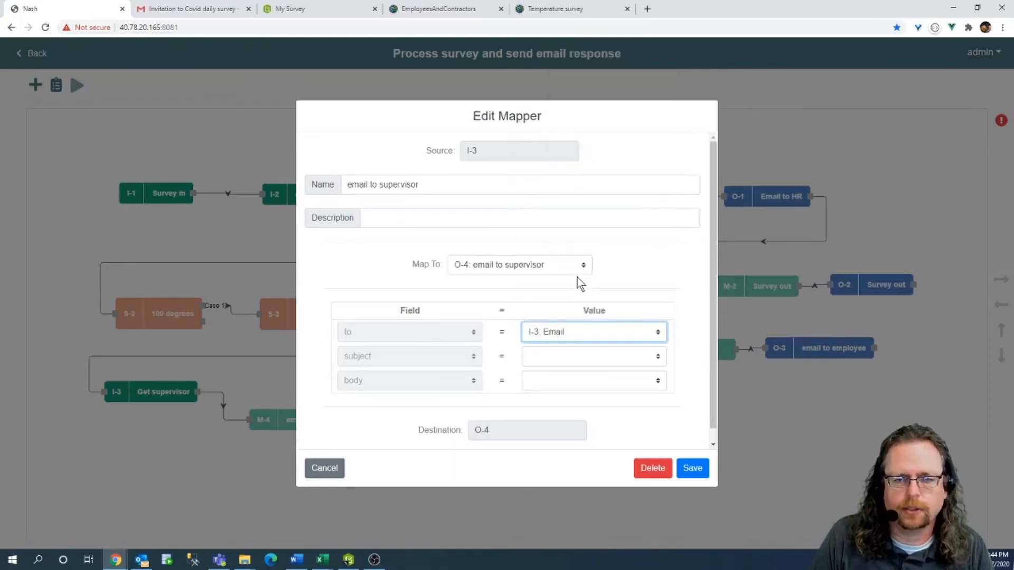
{"action": "left_click", "coordinate": [609, 363]}
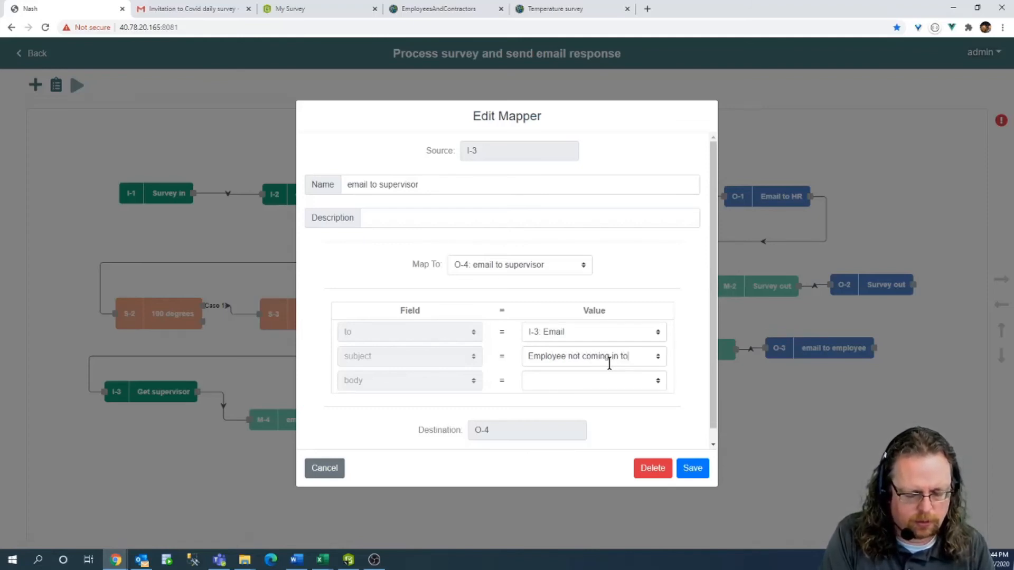
Write the body as the employee's first and last name plus 'will not be reporting to work today', then save.
{"action": "left_click", "coordinate": [603, 377]}
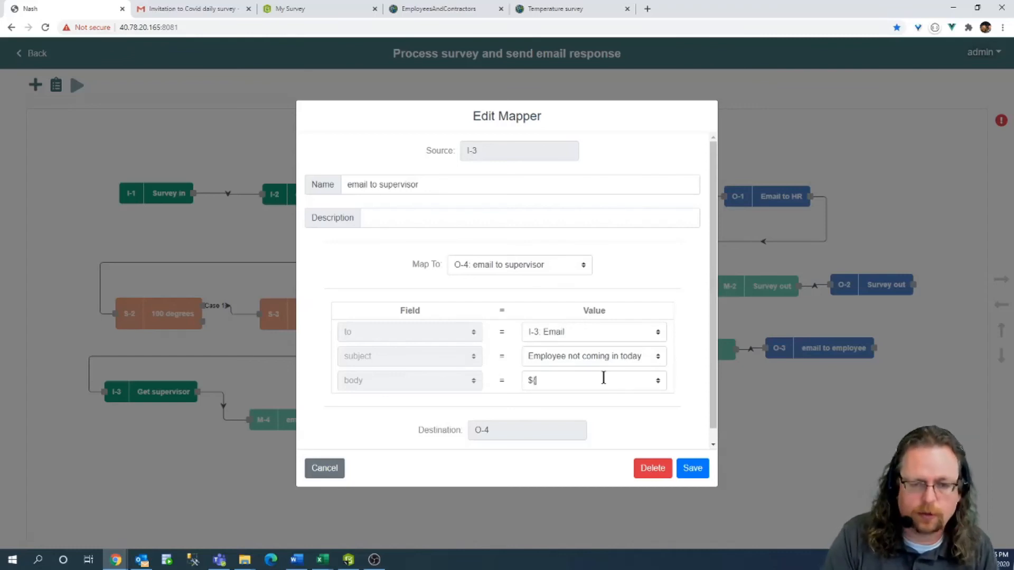
{"action": "scroll", "coordinate": [599, 303], "scroll_direction": "down", "scroll_amount": 2}
{"action": "scroll", "coordinate": [579, 375], "scroll_direction": "down", "scroll_amount": 3}
{"action": "scroll", "coordinate": [585, 372], "scroll_direction": "down", "scroll_amount": 4}
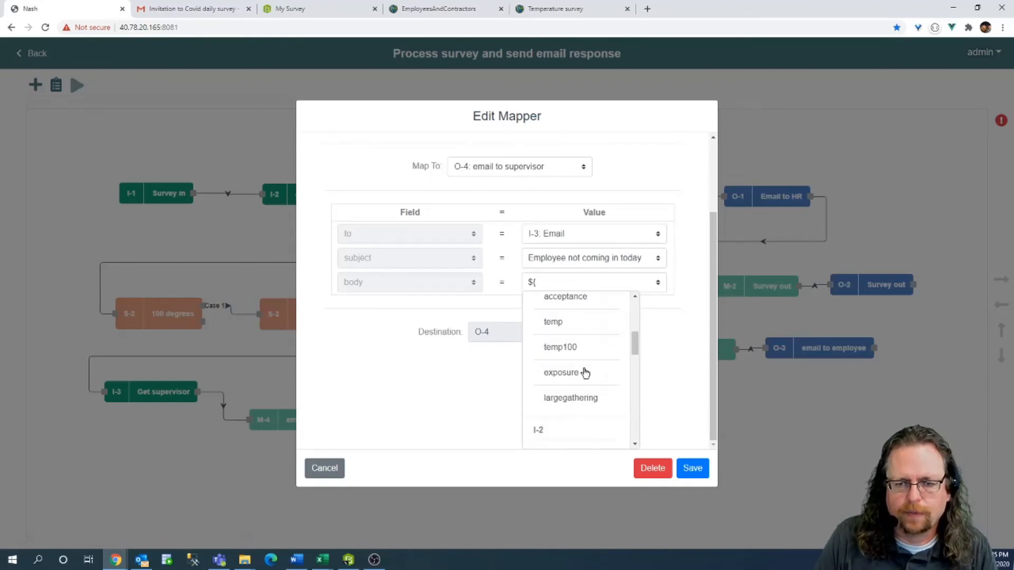
{"action": "left_click", "coordinate": [565, 347]}
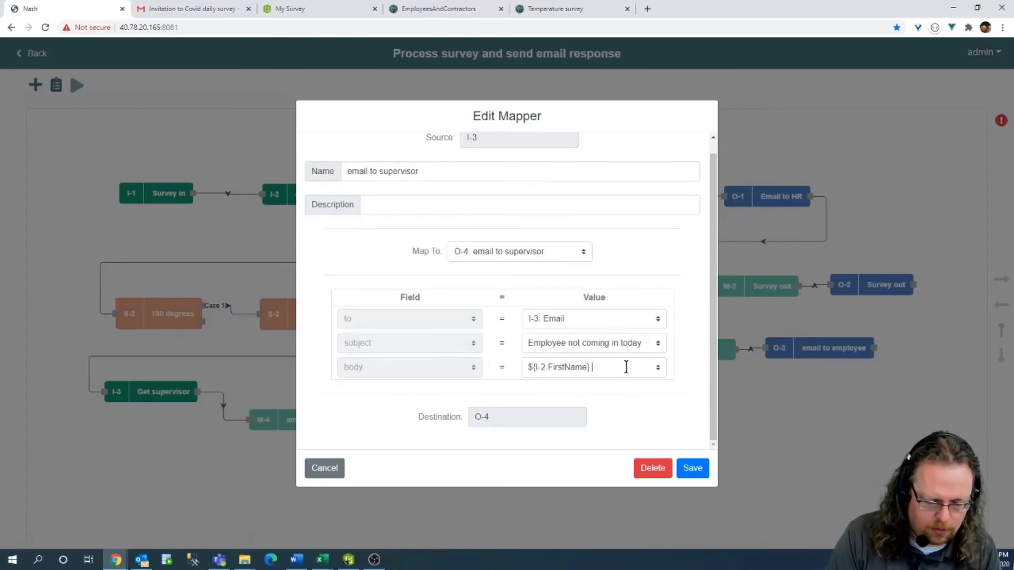
{"action": "type", "text": "${"}
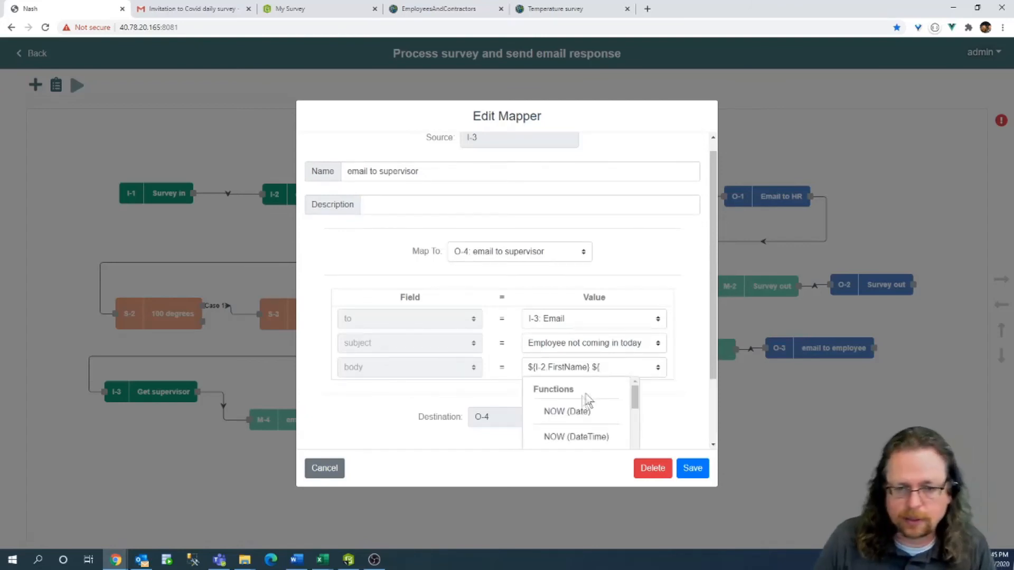
{"action": "scroll", "coordinate": [586, 391], "scroll_direction": "down", "scroll_amount": 5}
{"action": "scroll", "coordinate": [590, 385], "scroll_direction": "down", "scroll_amount": 4}
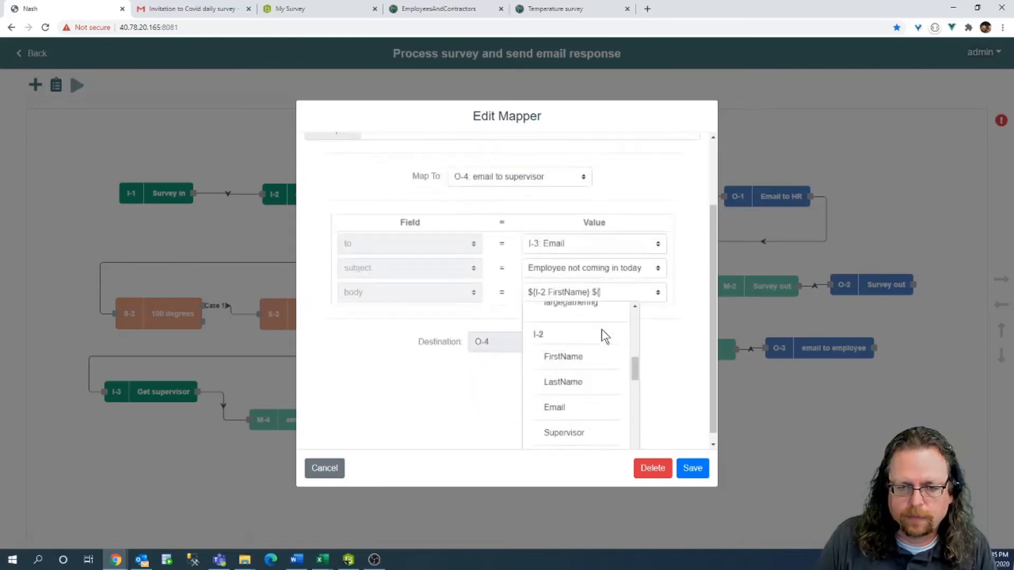
{"action": "left_click", "coordinate": [585, 370]}
{"action": "type", "text": "will not be reporting to work today"}
{"action": "left_click", "coordinate": [692, 471]}
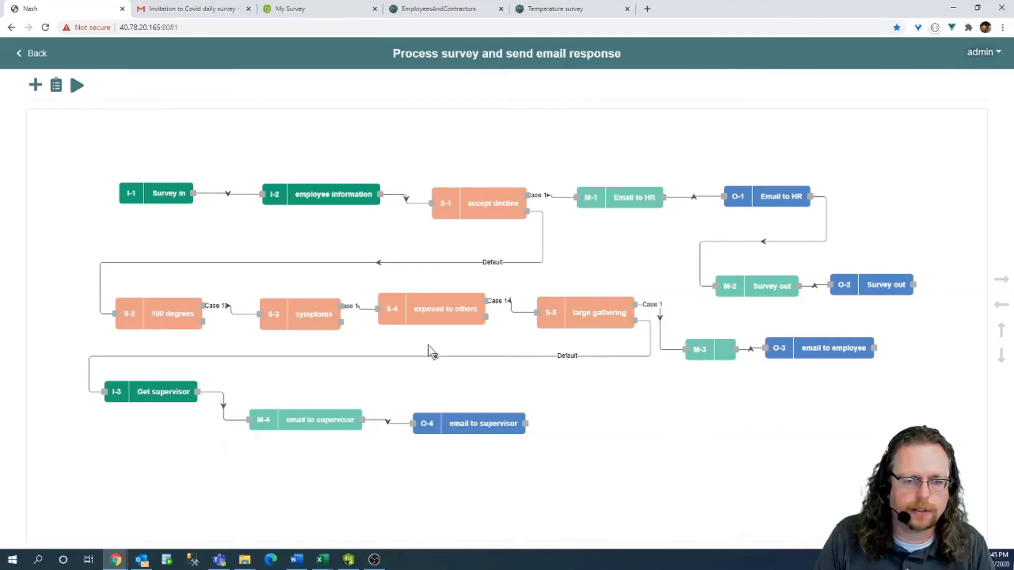
Link the exposed to others, symptoms and 100 degrees Default branches to Get supervisor, then realign M-4 and O-4.
{"action": "left_click_drag", "start_coordinate": [487, 319], "coordinate": [103, 392]}
{"action": "left_click_drag", "start_coordinate": [105, 391], "coordinate": [105, 391]}
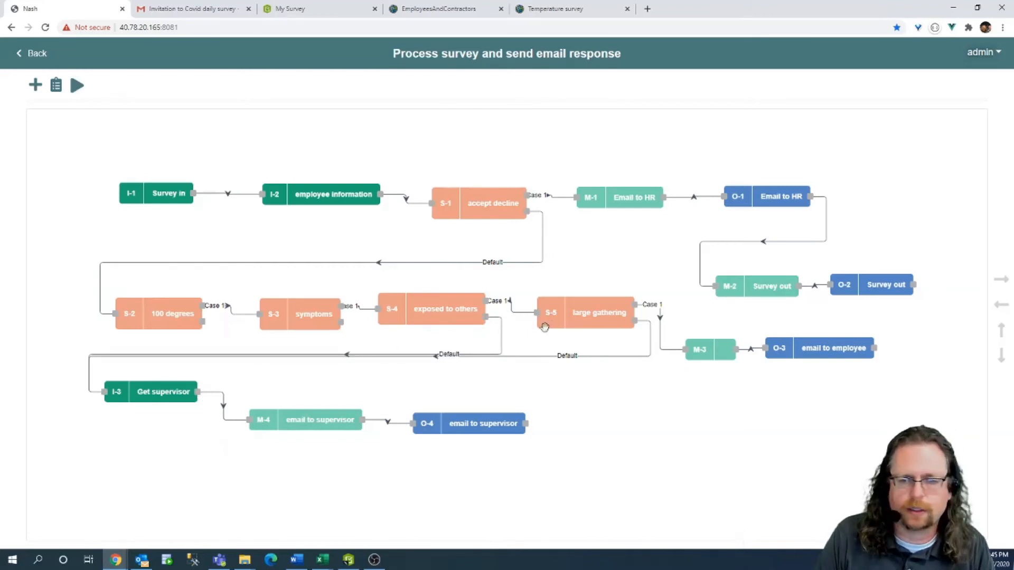
{"action": "left_click_drag", "start_coordinate": [341, 323], "coordinate": [105, 392]}
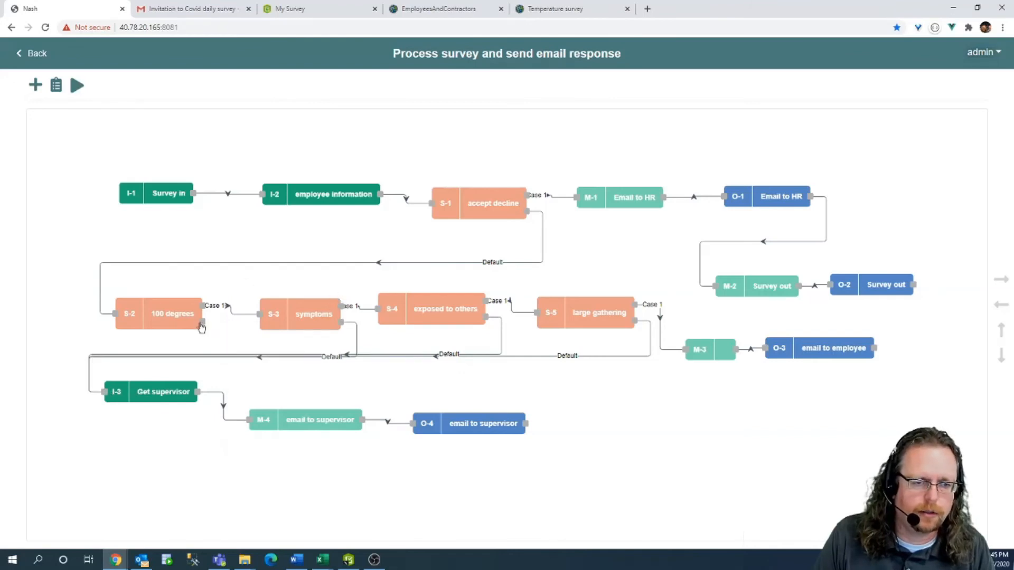
{"action": "left_click_drag", "start_coordinate": [195, 326], "coordinate": [105, 391]}
{"action": "left_click_drag", "start_coordinate": [352, 421], "coordinate": [357, 401]}
{"action": "left_click_drag", "start_coordinate": [450, 423], "coordinate": [450, 411]}
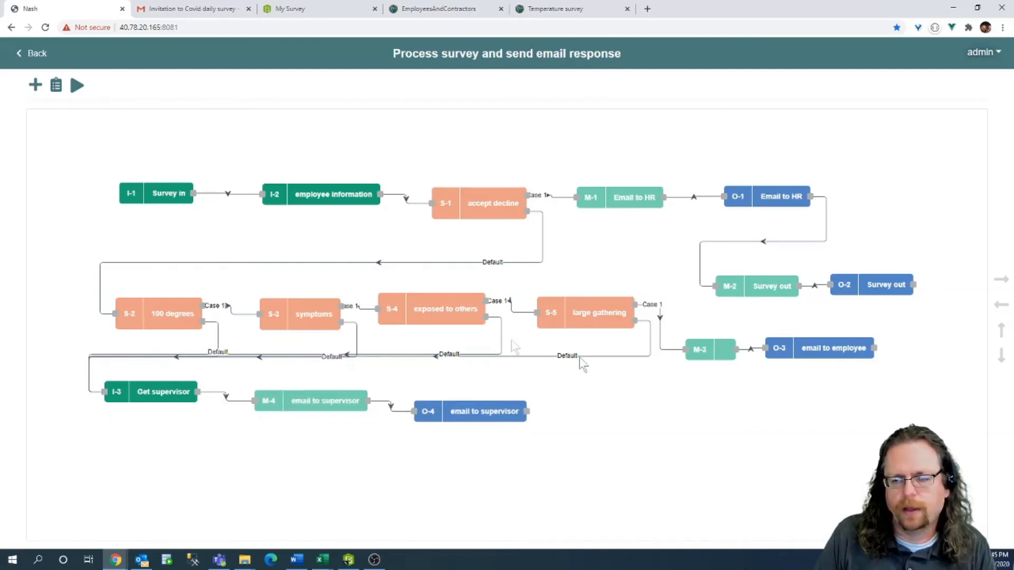
{"action": "left_click", "coordinate": [34, 85]}
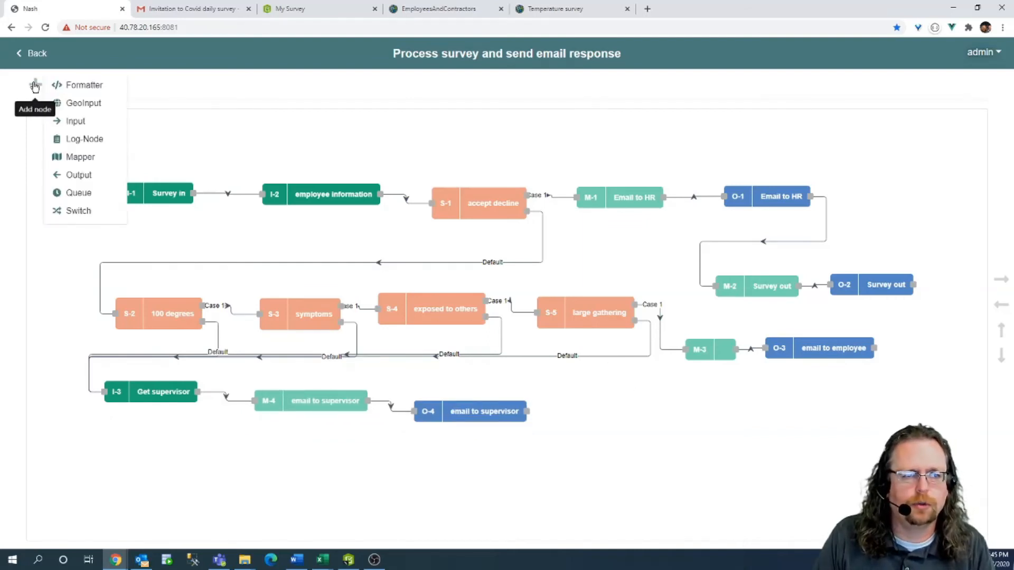
Add a new mapper M-5 beside O-4 and connect the supervisor email output into it.
{"action": "left_click", "coordinate": [95, 168]}
{"action": "left_click_drag", "start_coordinate": [66, 146], "coordinate": [609, 409]}
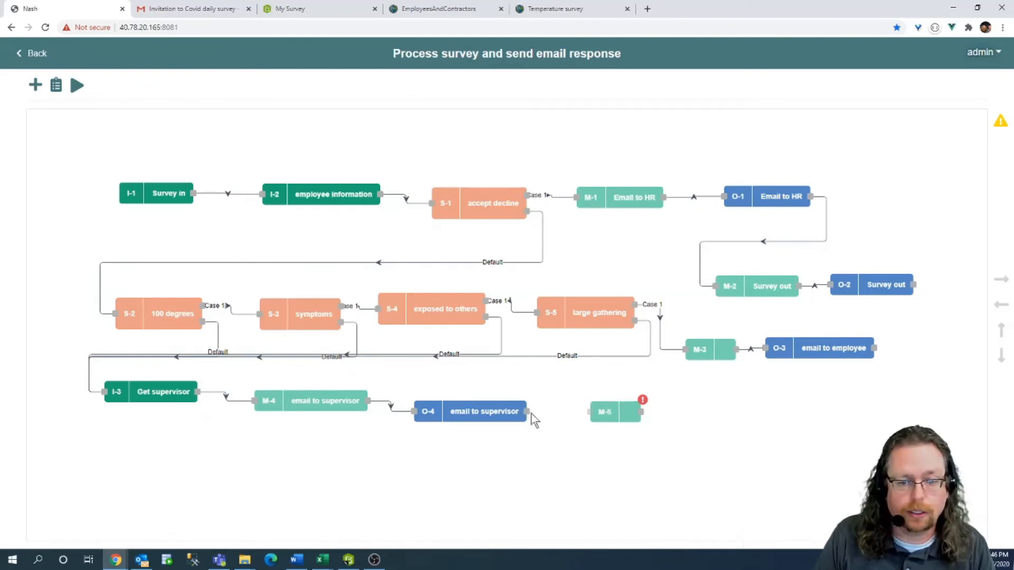
{"action": "left_click_drag", "start_coordinate": [527, 411], "coordinate": [686, 349]}
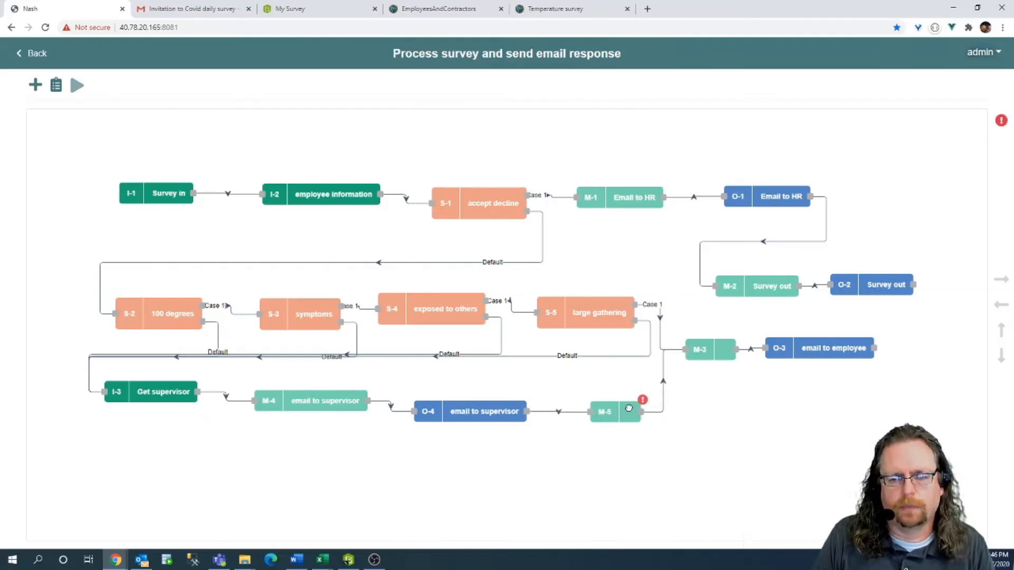
Map M-5 to the email to employee output with subject and body 'Do not report to work', and save.
{"action": "double_click", "coordinate": [613, 414]}
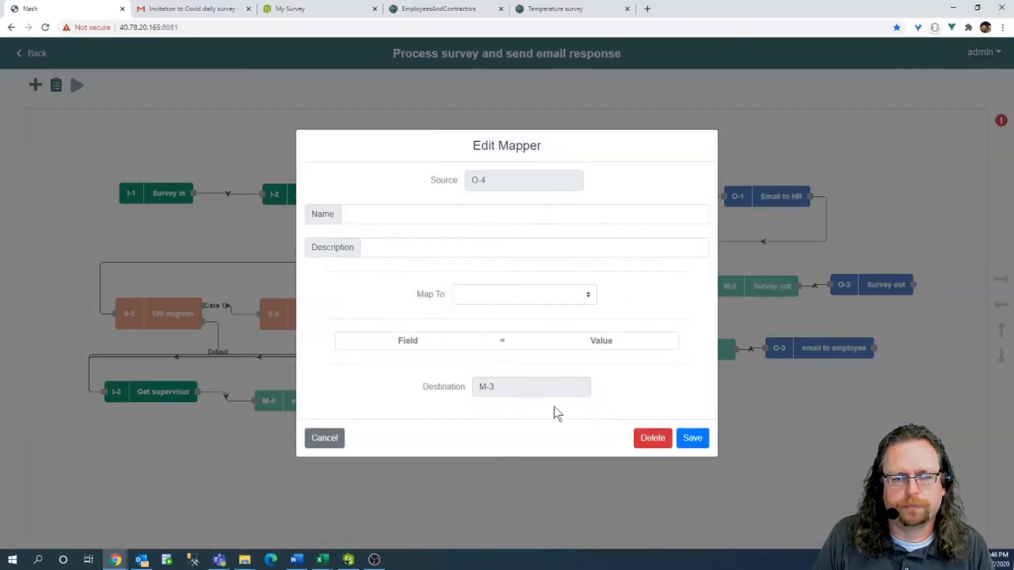
{"action": "left_click", "coordinate": [512, 301]}
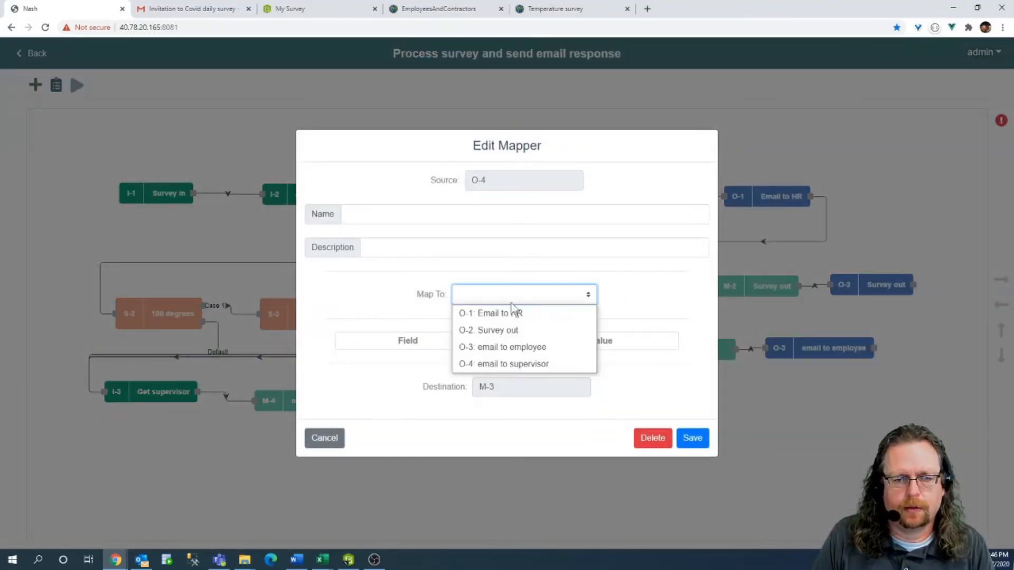
{"action": "left_click", "coordinate": [502, 353]}
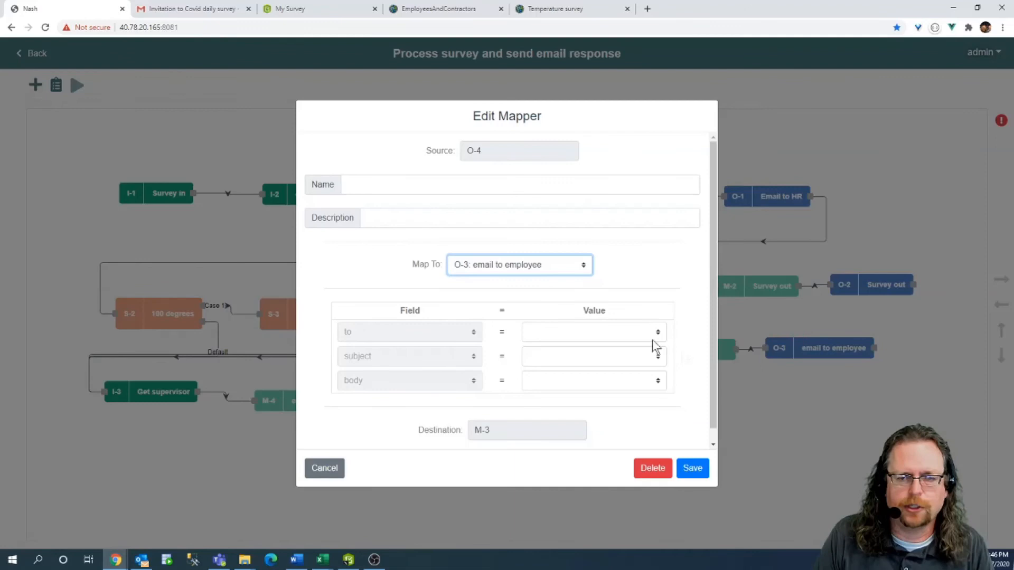
{"action": "left_click", "coordinate": [550, 354]}
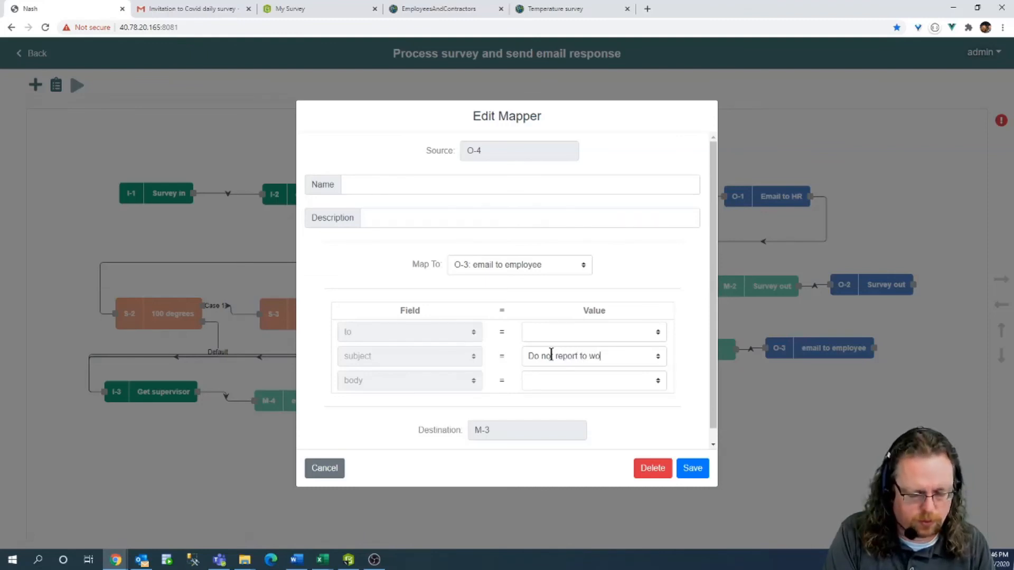
{"action": "left_click_drag", "start_coordinate": [618, 357], "coordinate": [556, 360]}
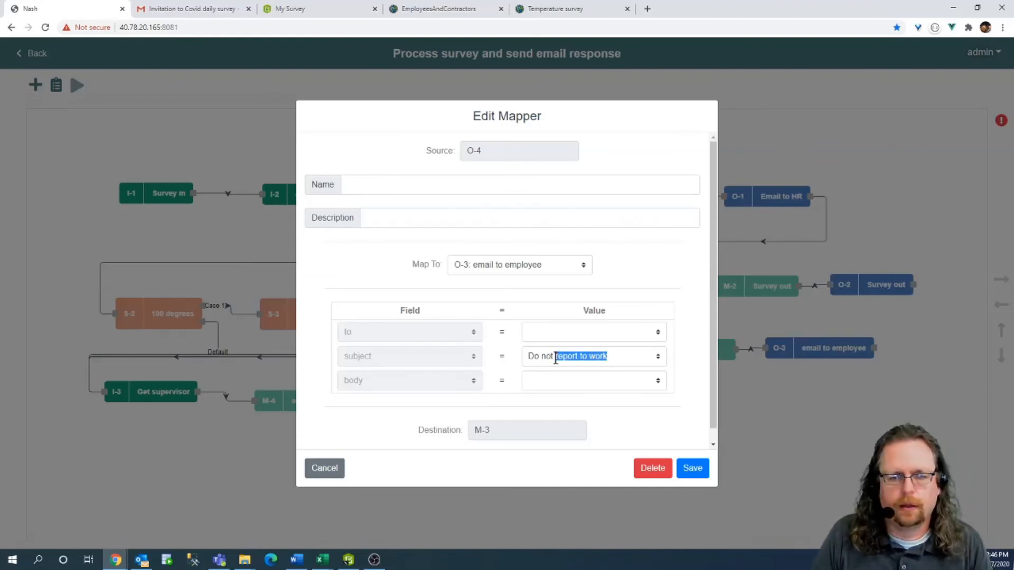
{"action": "left_click", "coordinate": [540, 380]}
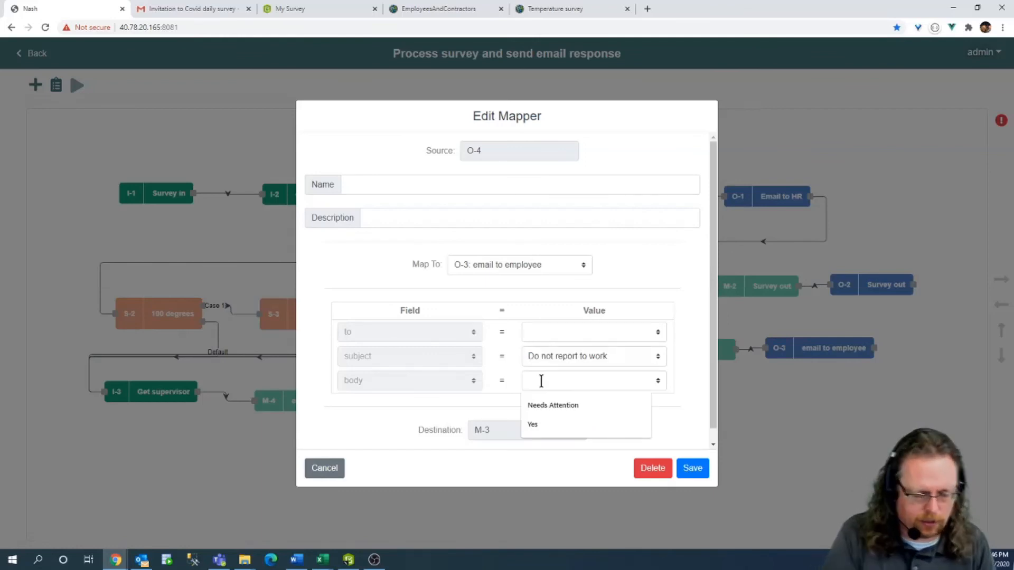
{"action": "type", "text": "Due to covid results please"}
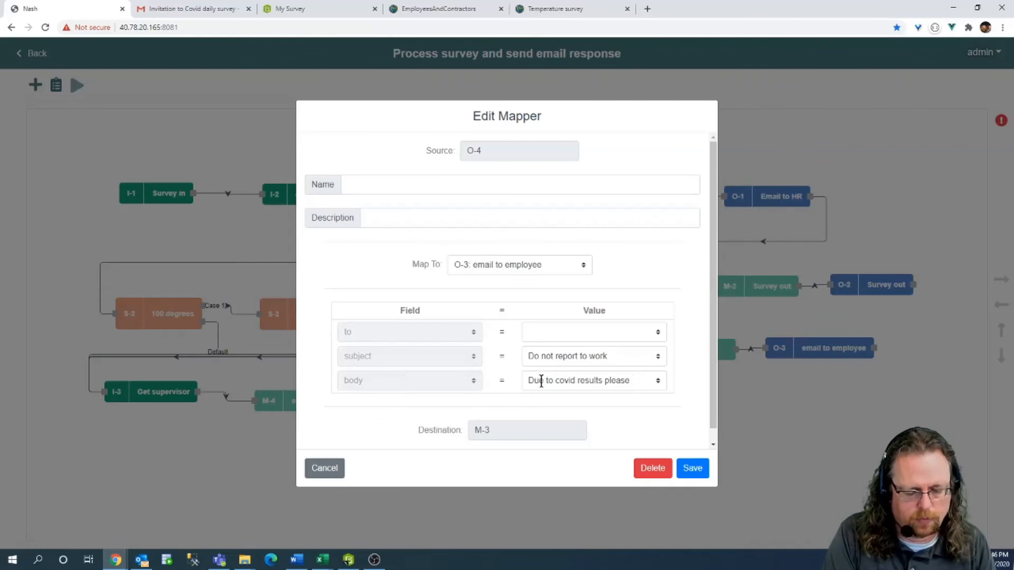
{"action": "type", "text": "do not report to work"}
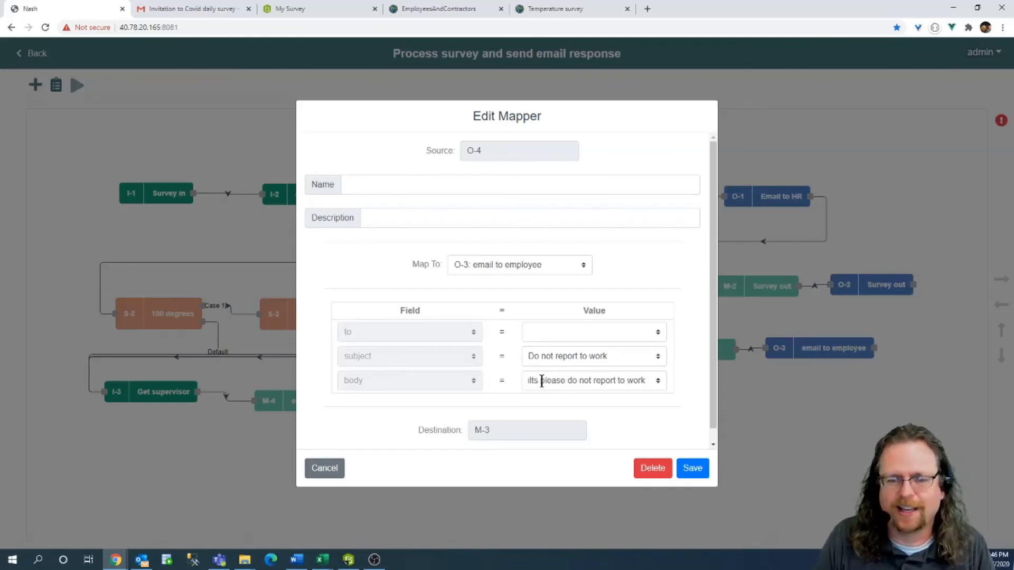
{"action": "left_click", "coordinate": [693, 470]}
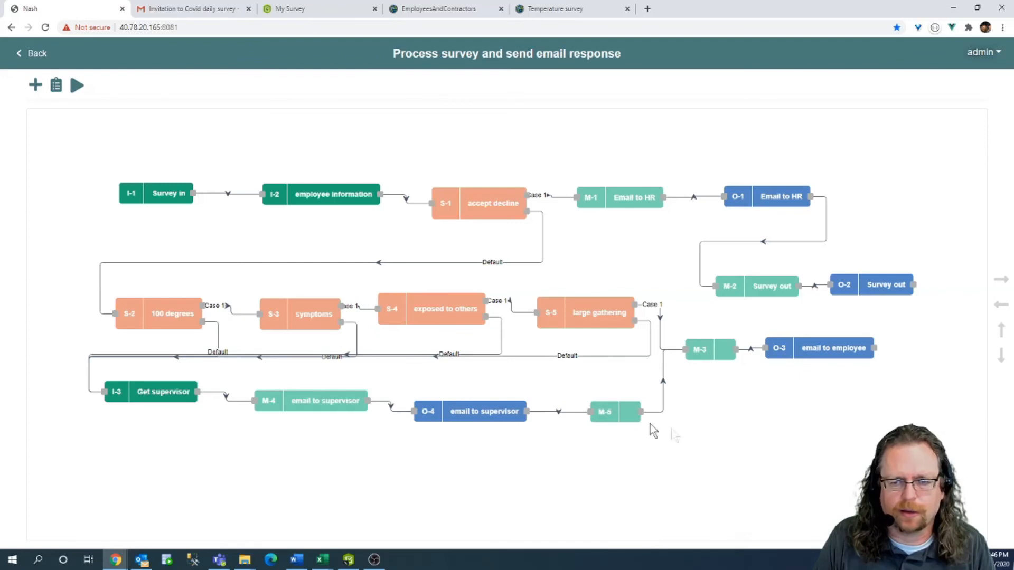
Name the mapper 'email to employee (failed test)' and save it.
{"action": "left_click", "coordinate": [622, 417]}
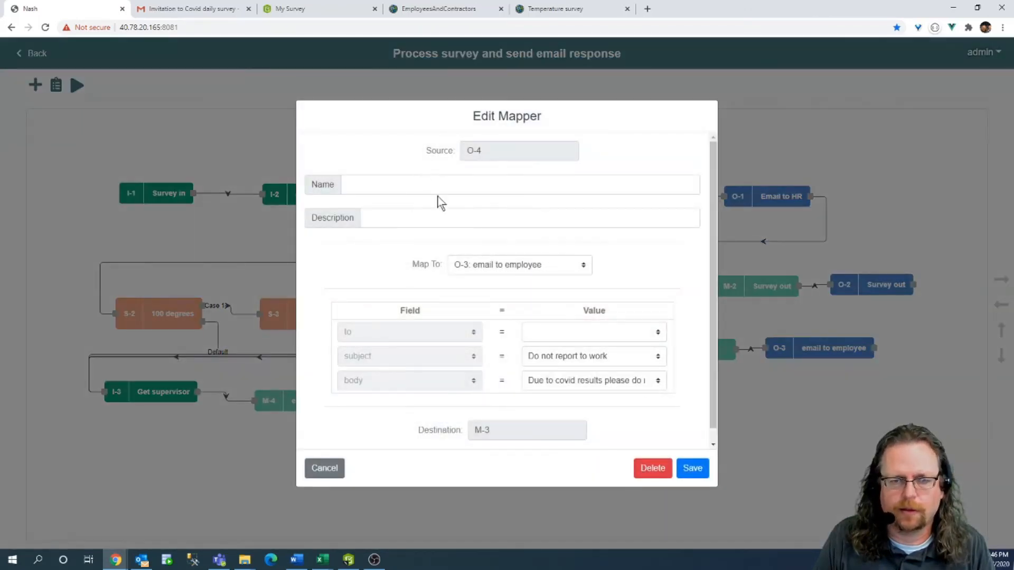
{"action": "left_click", "coordinate": [433, 185]}
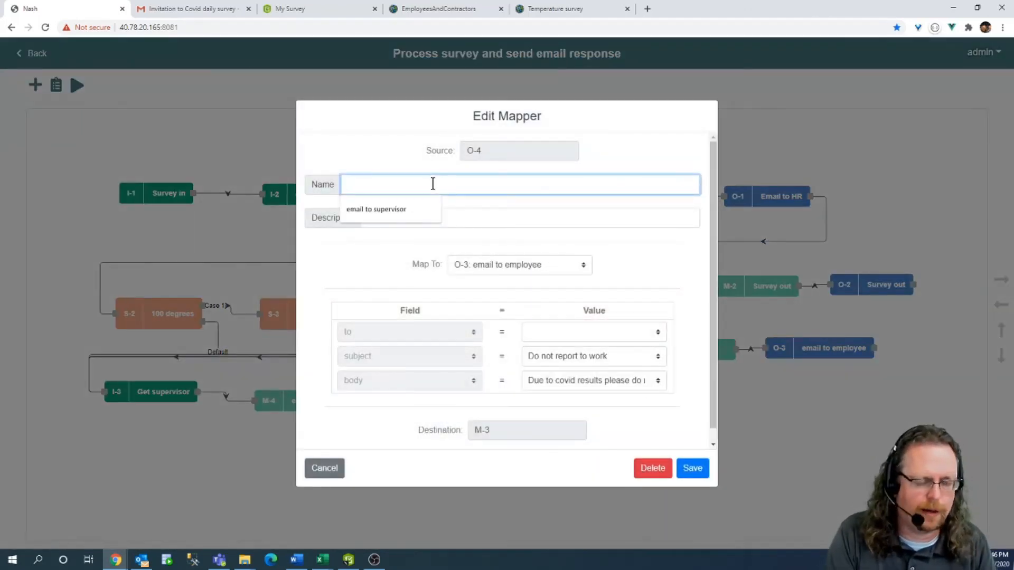
{"action": "type", "text": "email to employ"}
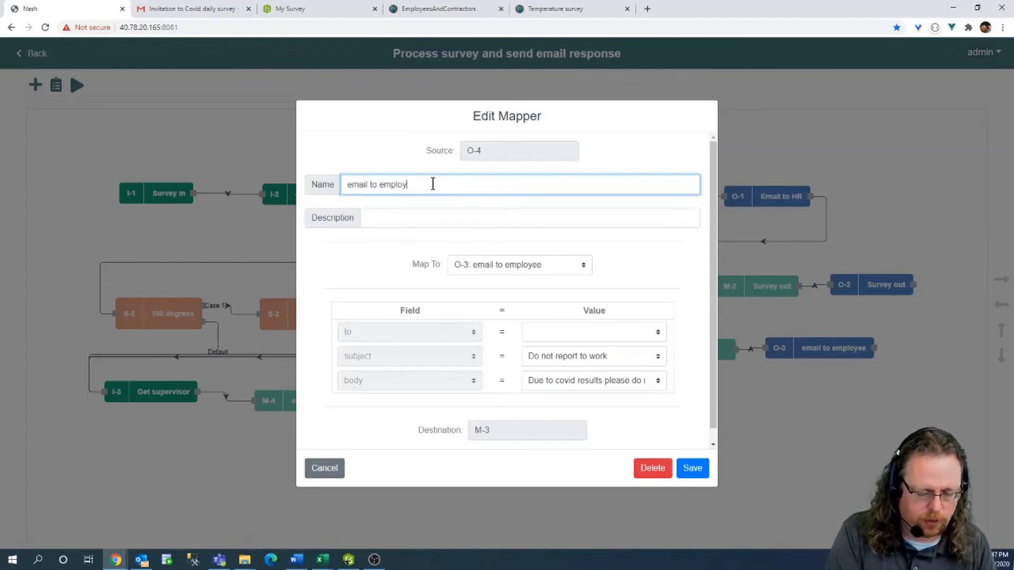
{"action": "type", "text": "ee (failed"}
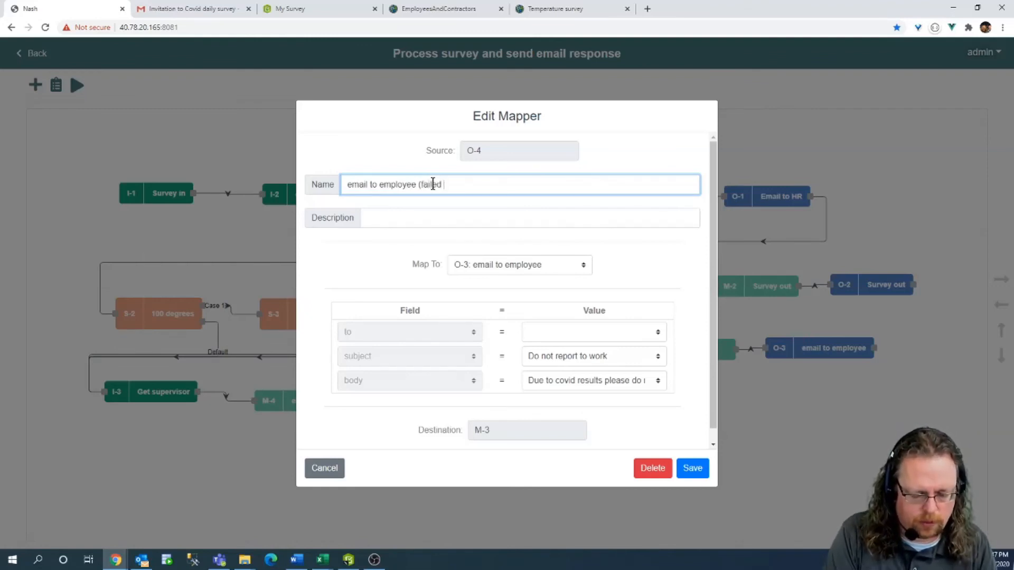
{"action": "type", "text": " test)"}
{"action": "left_click", "coordinate": [689, 468]}
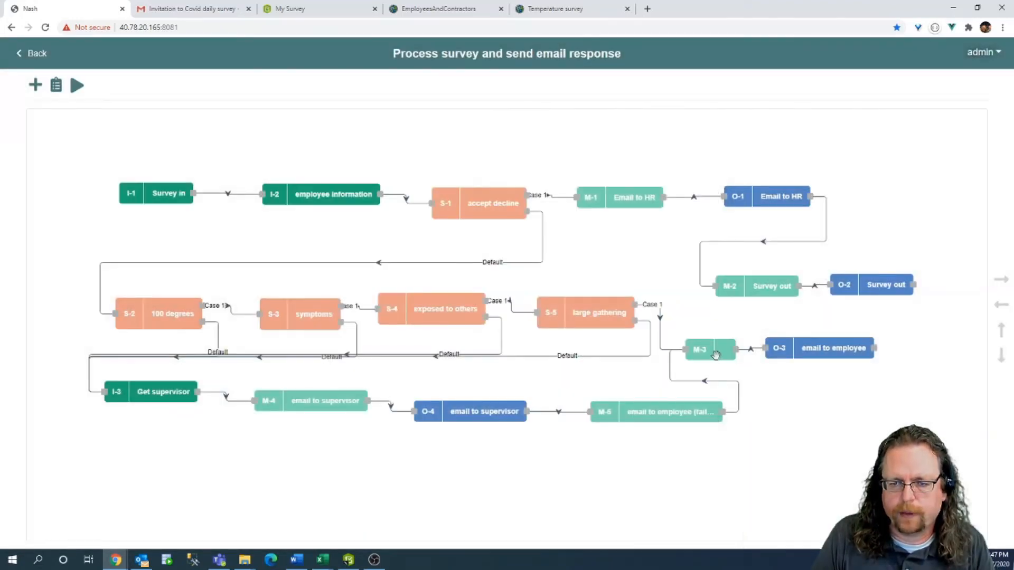
Move M-3, email to employee and the Survey out mapper and output right, linking email to employee to Survey out.
{"action": "left_click_drag", "start_coordinate": [713, 353], "coordinate": [738, 351]}
{"action": "left_click_drag", "start_coordinate": [861, 356], "coordinate": [901, 361]}
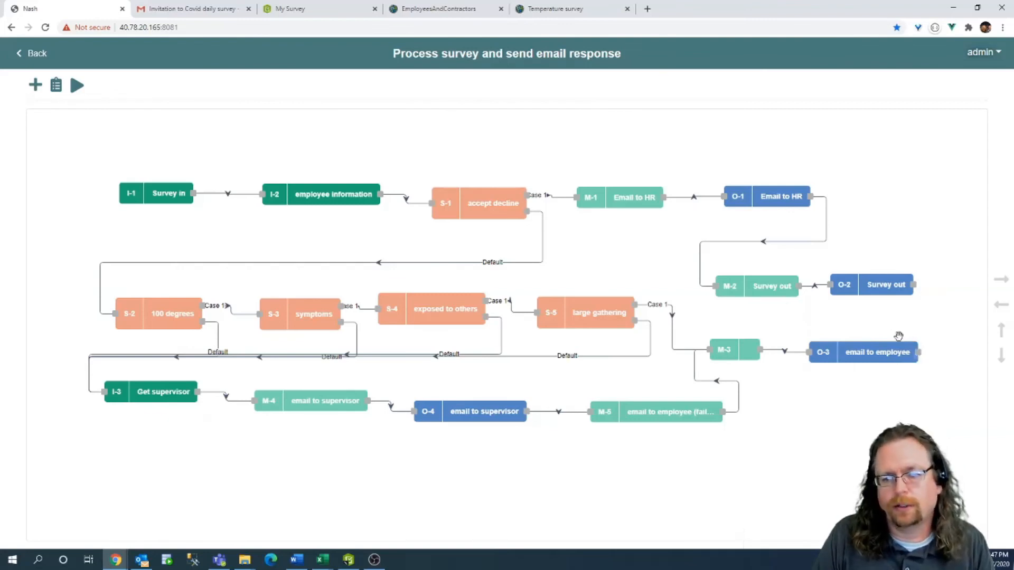
{"action": "left_click_drag", "start_coordinate": [783, 294], "coordinate": [929, 321]}
{"action": "left_click_drag", "start_coordinate": [890, 294], "coordinate": [961, 350]}
{"action": "left_click_drag", "start_coordinate": [929, 311], "coordinate": [930, 255]}
{"action": "left_click_drag", "start_coordinate": [954, 346], "coordinate": [951, 317]}
{"action": "left_click_drag", "start_coordinate": [921, 354], "coordinate": [872, 257]}
{"action": "left_click_drag", "start_coordinate": [849, 358], "coordinate": [759, 294]}
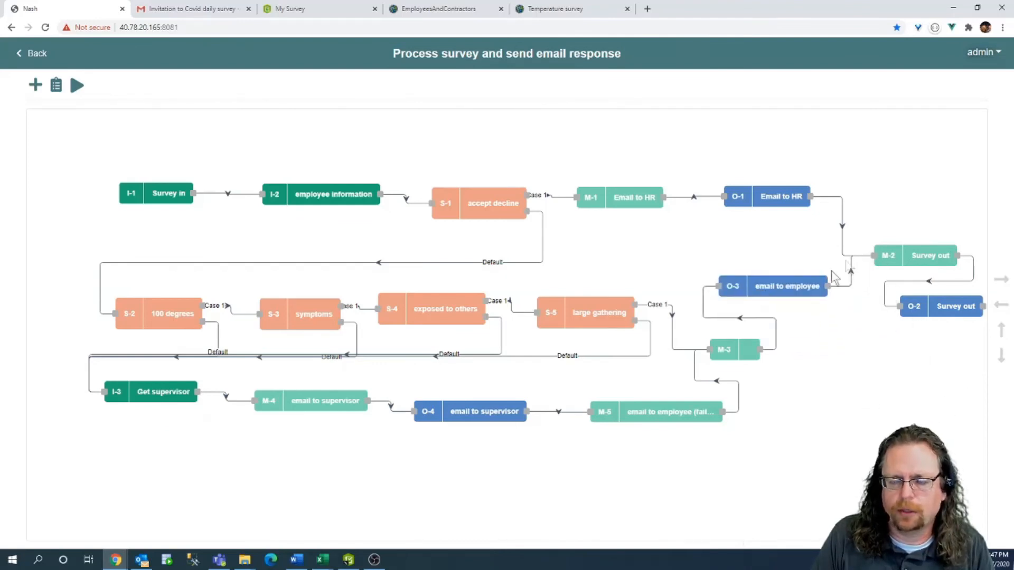
Review the email to employee output's name and save its settings.
{"action": "double_click", "coordinate": [790, 292]}
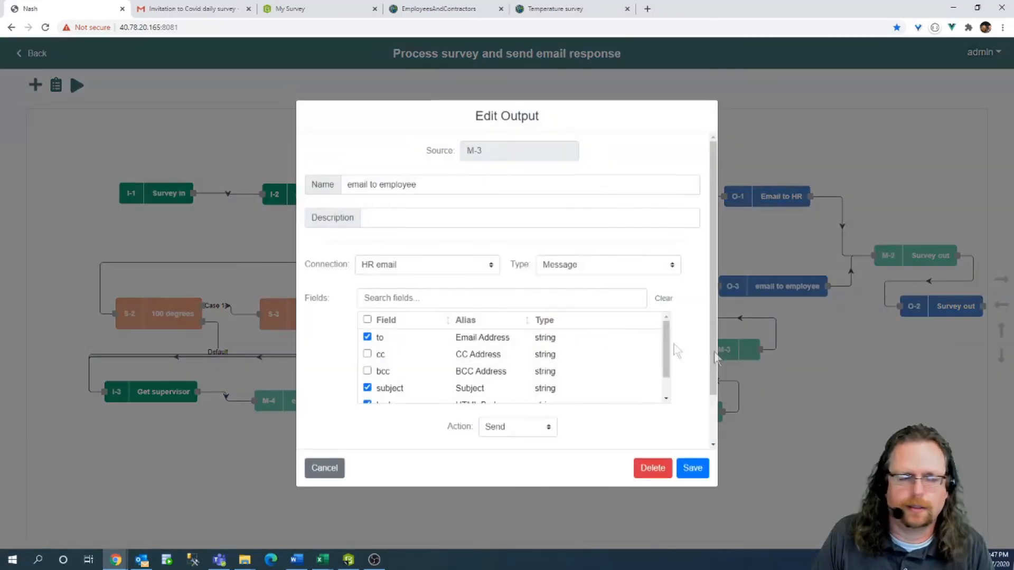
{"action": "triple_click", "coordinate": [410, 184]}
{"action": "key", "text": "ctrl+c"}
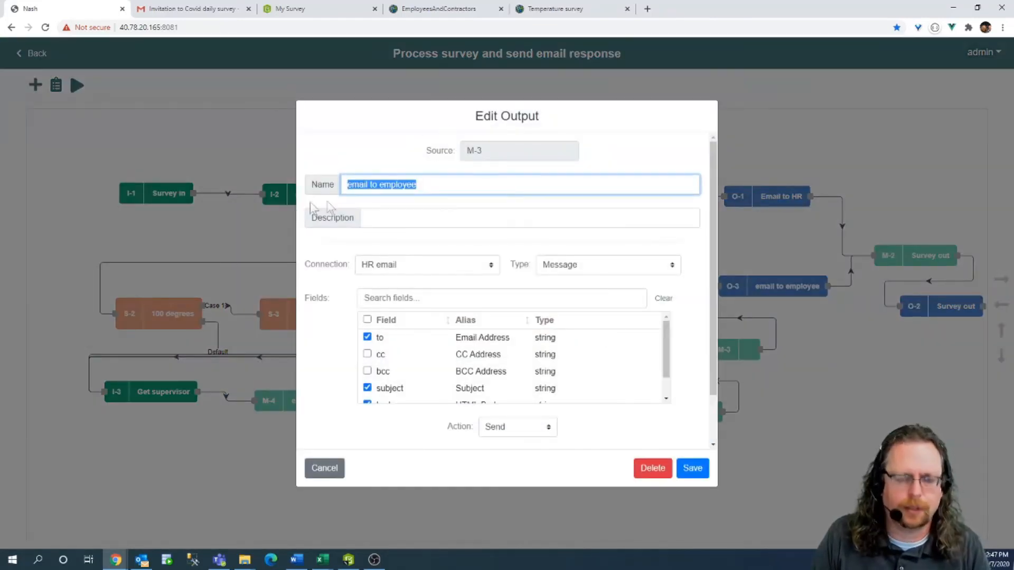
{"action": "left_click", "coordinate": [692, 468]}
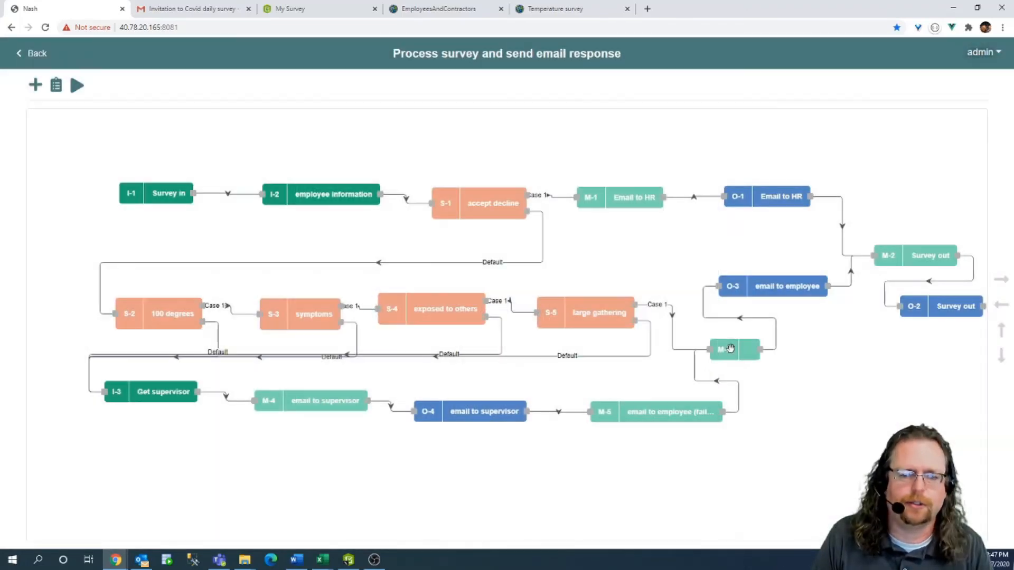
Paste the name 'email to employee' into mapper M-3 and save it.
{"action": "left_click", "coordinate": [731, 351]}
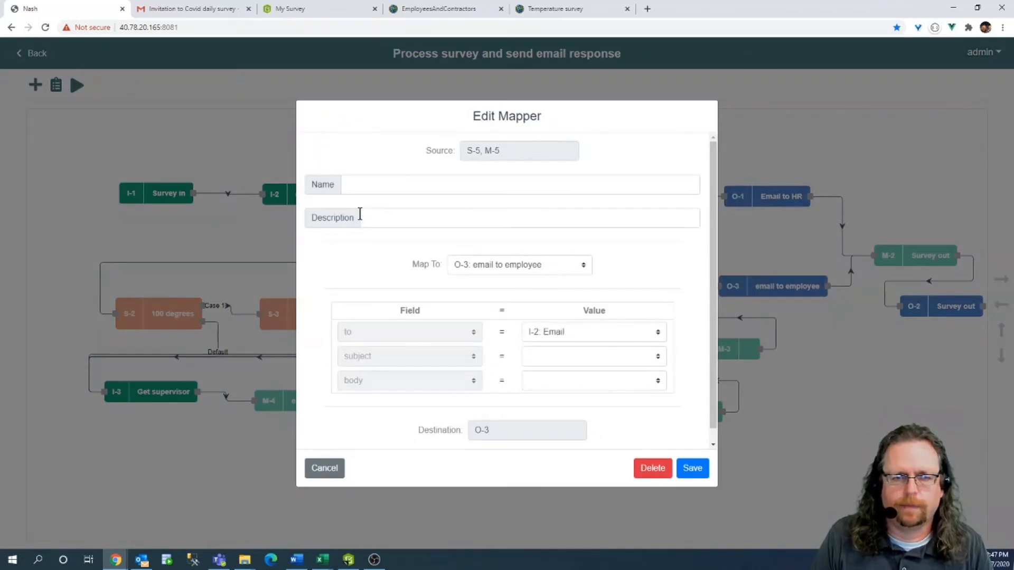
{"action": "left_click", "coordinate": [444, 184]}
{"action": "key", "text": "ctrl+v"}
{"action": "left_click", "coordinate": [698, 466]}
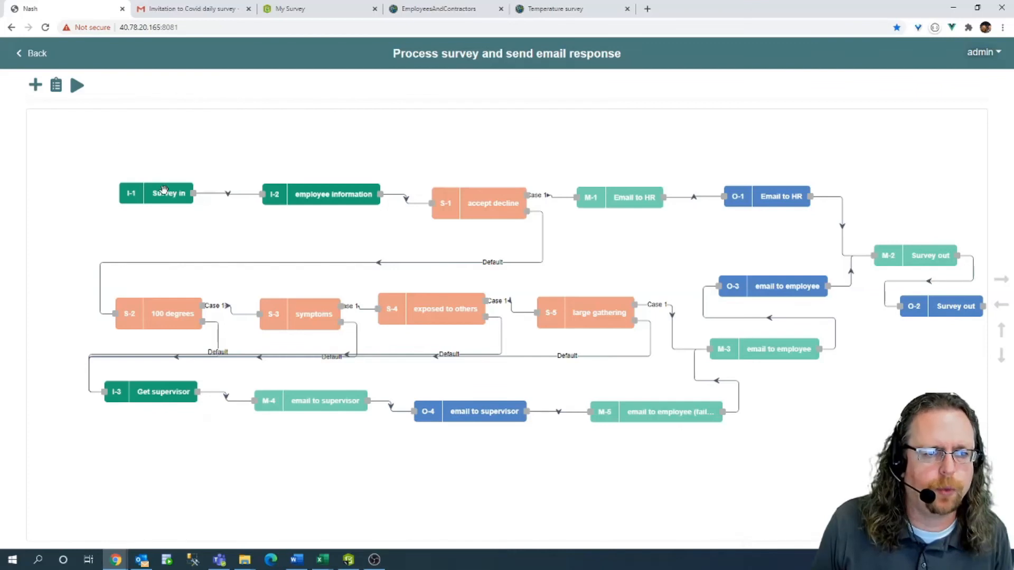
Run the workflow and scroll the log to review the O-4 and O-3 email outputs.
{"action": "left_click", "coordinate": [80, 92]}
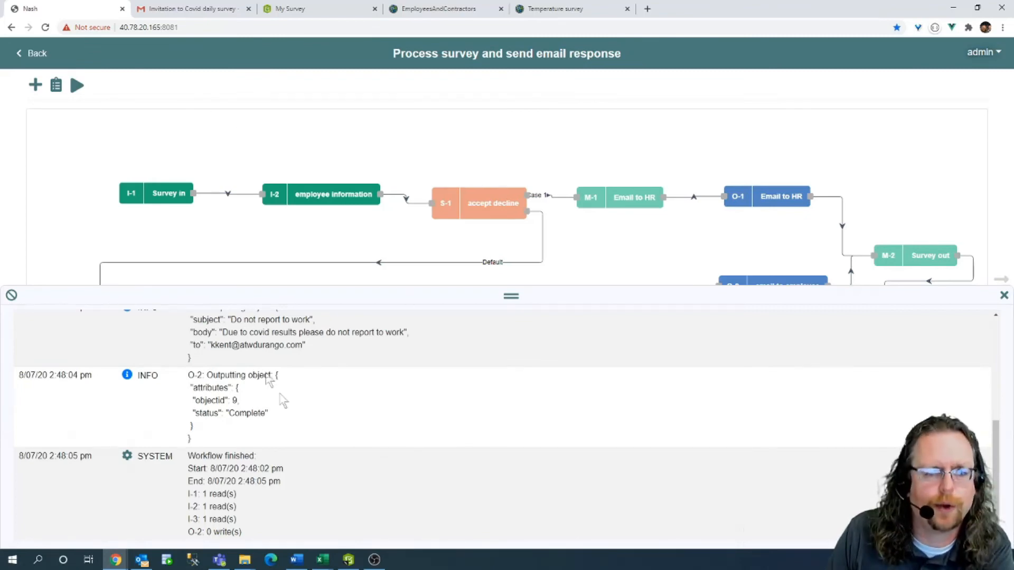
{"action": "scroll", "coordinate": [317, 431], "scroll_direction": "up", "scroll_amount": 2}
{"action": "scroll", "coordinate": [372, 446], "scroll_direction": "up", "scroll_amount": 1}
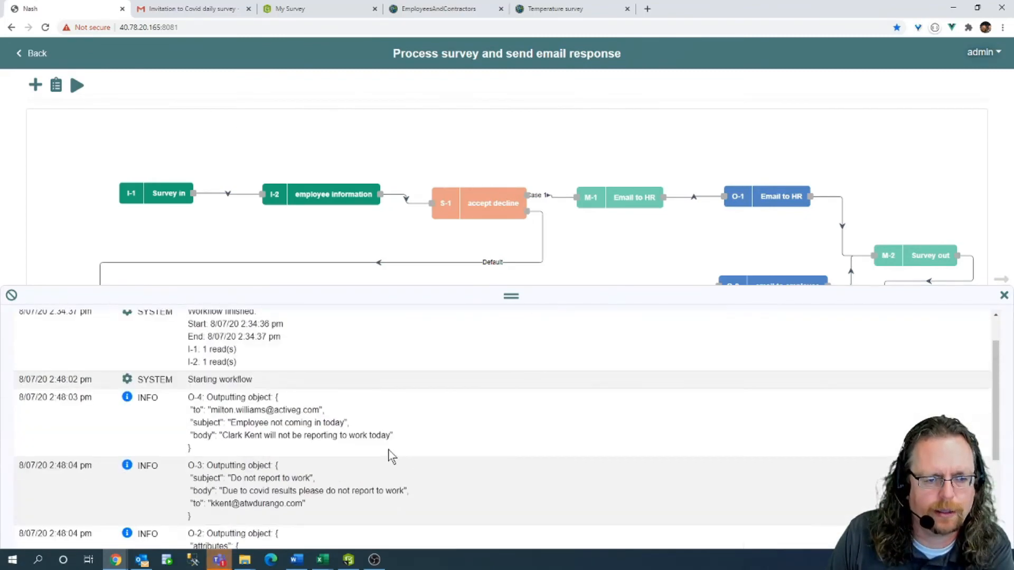
{"action": "scroll", "coordinate": [391, 455], "scroll_direction": "down", "scroll_amount": 1}
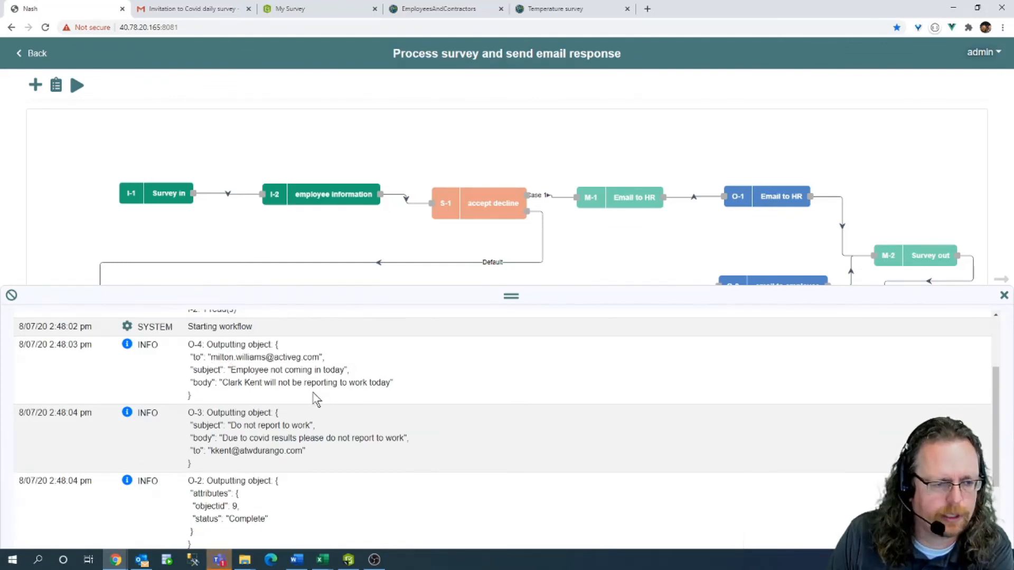
{"action": "scroll", "coordinate": [275, 381], "scroll_direction": "down", "scroll_amount": 1}
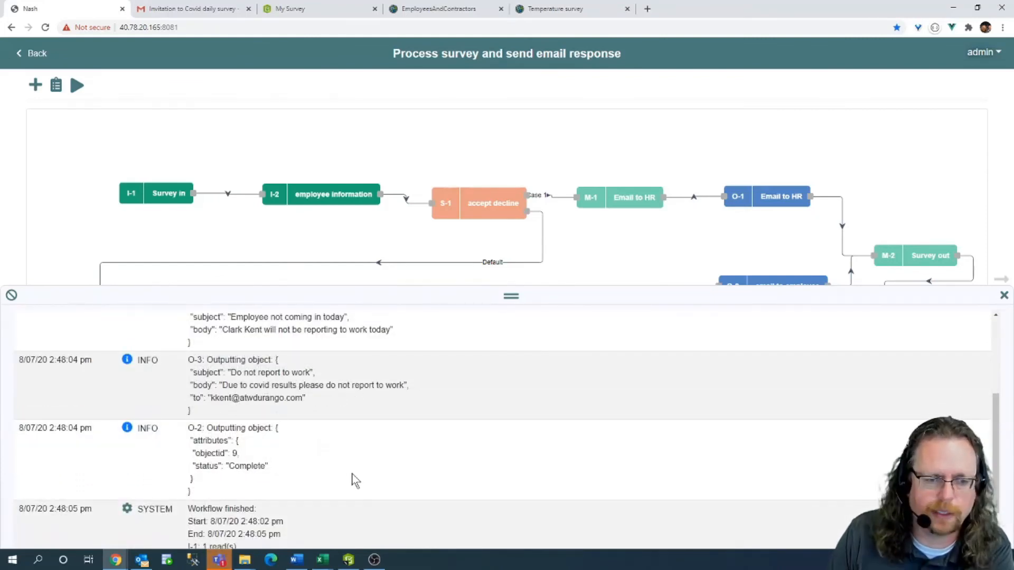
{"action": "left_click", "coordinate": [151, 558]}
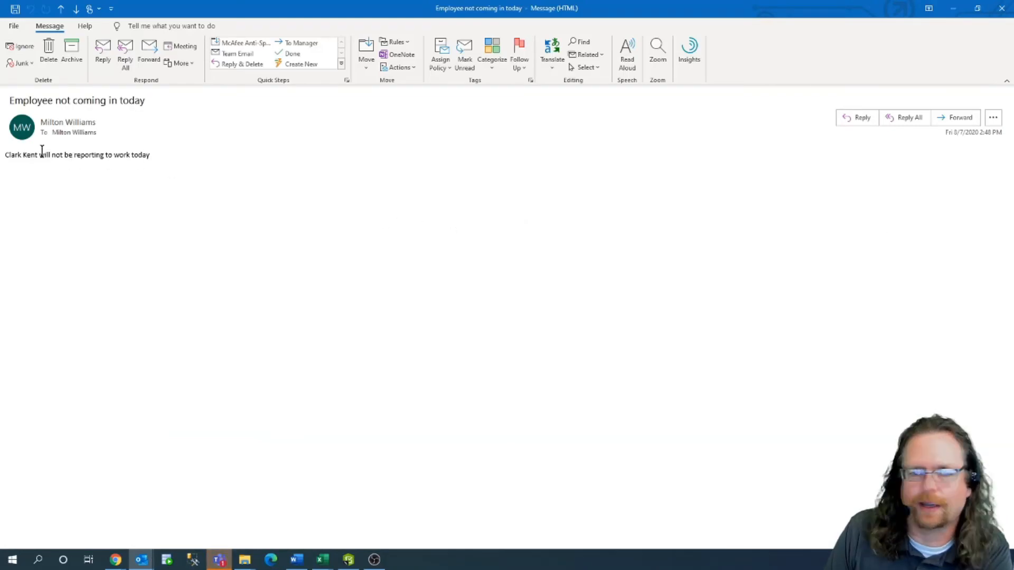
Check the body of the 'Employee not coming in today' message, then return to Gmail.
{"action": "left_click_drag", "start_coordinate": [39, 154], "coordinate": [210, 160]}
{"action": "left_click", "coordinate": [302, 182]}
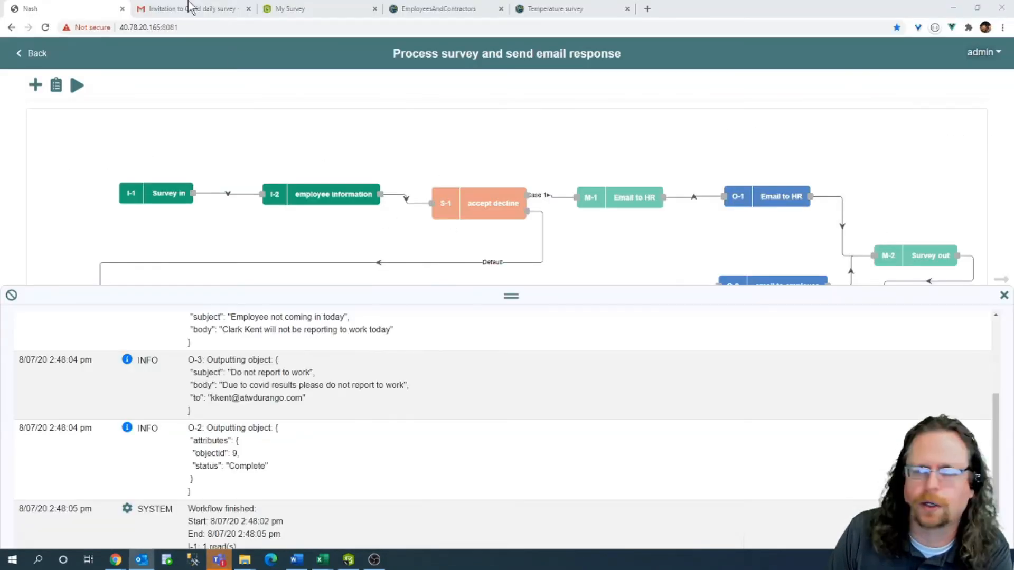
{"action": "left_click", "coordinate": [190, 7]}
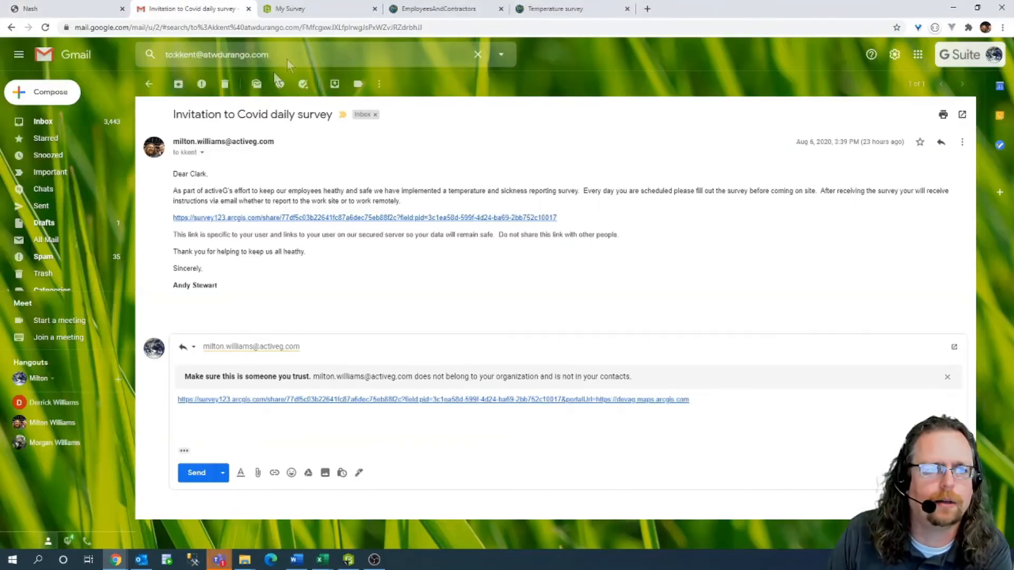
Search Gmail for mail sent to the employee and open the 'Do not report to work' message.
{"action": "left_click", "coordinate": [289, 55]}
{"action": "key", "text": "Return"}
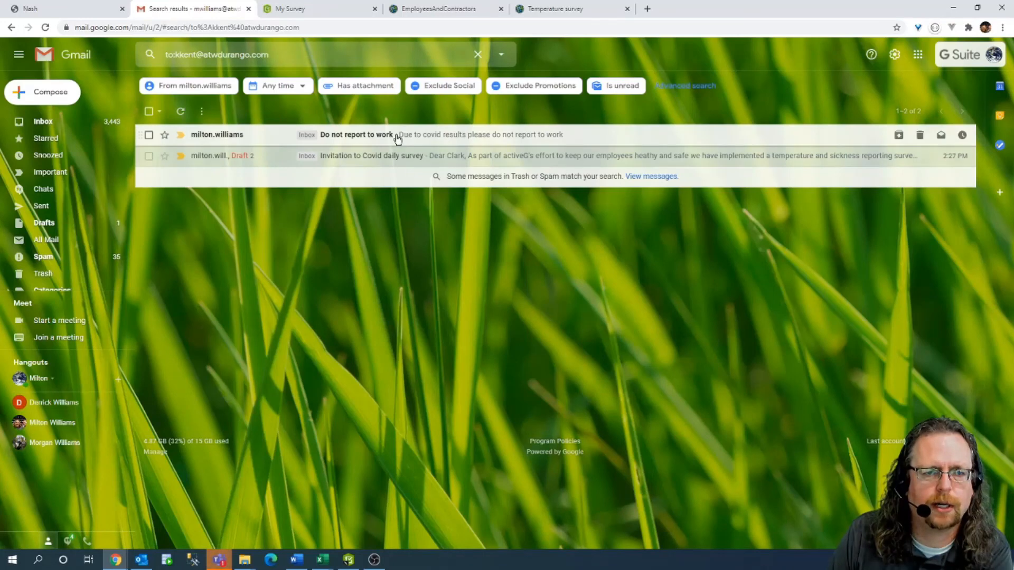
{"action": "left_click", "coordinate": [455, 136]}
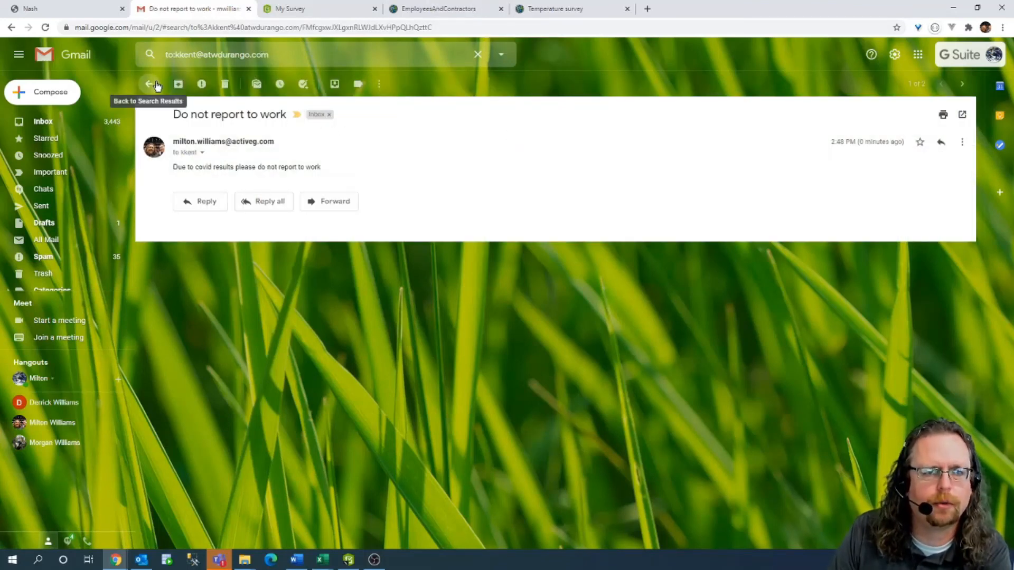
Fill the survey with Temp (F) 99 and No for symptoms, direct contact and large gathering.
{"action": "left_click", "coordinate": [289, 9]}
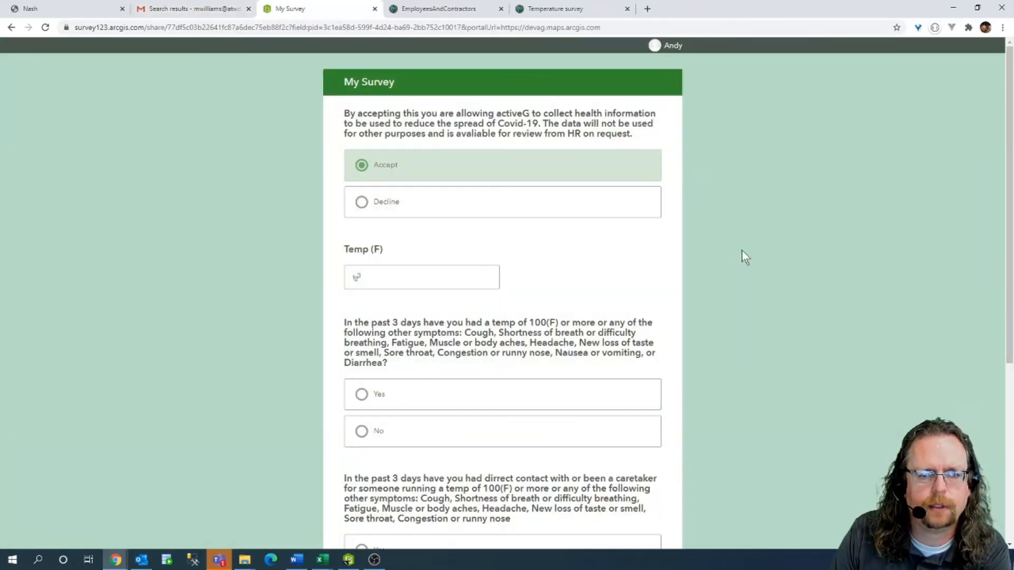
{"action": "type", "text": "99"}
{"action": "left_click", "coordinate": [408, 393]}
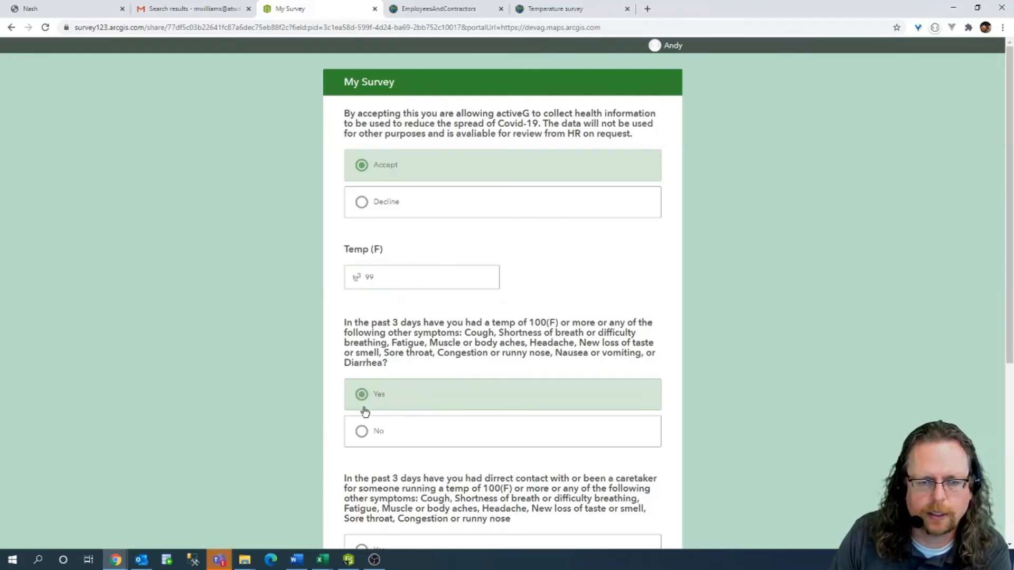
{"action": "scroll", "coordinate": [389, 419], "scroll_direction": "down", "scroll_amount": 2}
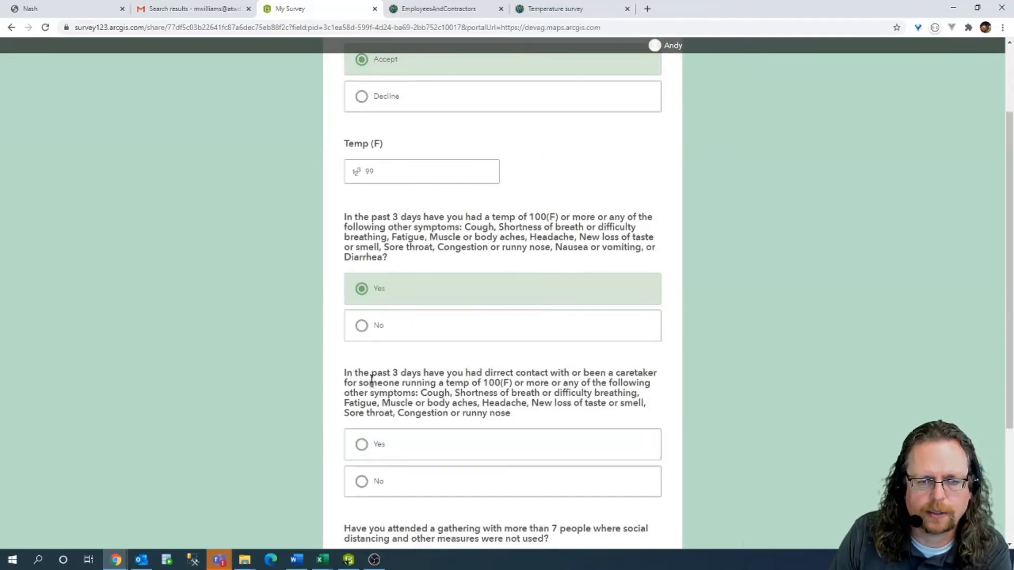
{"action": "left_click", "coordinate": [362, 325]}
{"action": "left_click", "coordinate": [362, 481]}
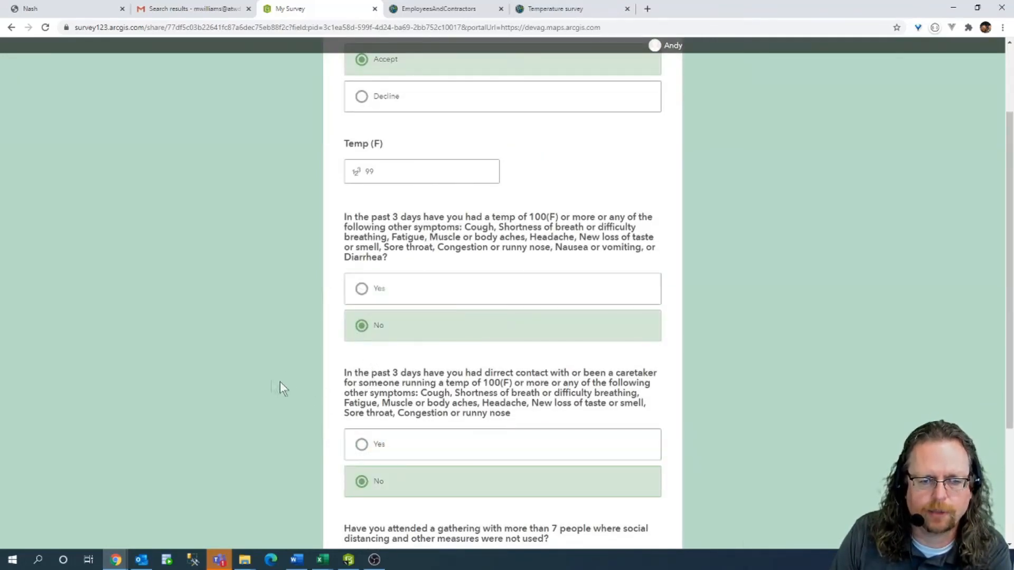
{"action": "scroll", "coordinate": [285, 388], "scroll_direction": "down", "scroll_amount": 3}
{"action": "left_click", "coordinate": [359, 460]}
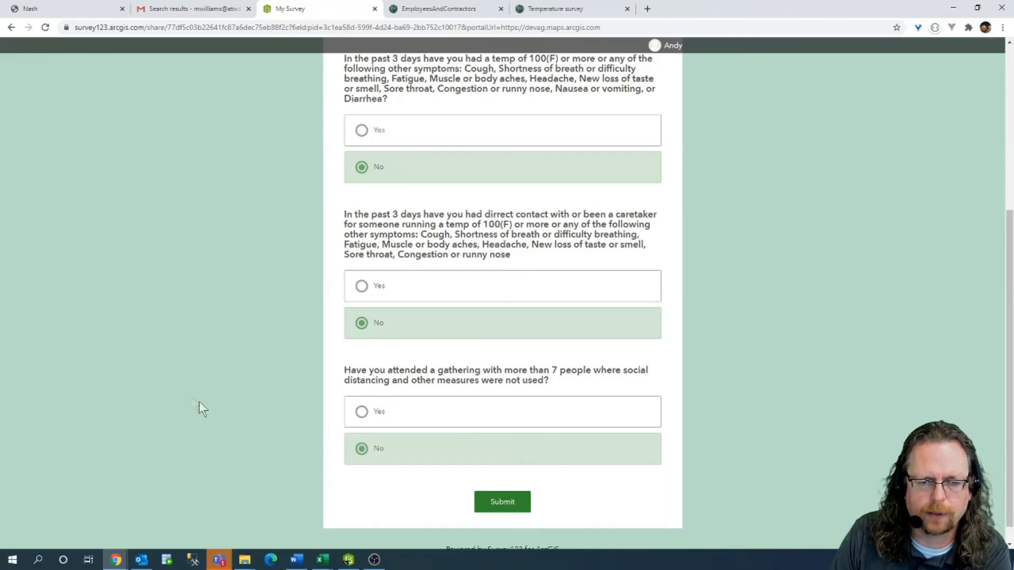
Submit the survey response and return to the Nash workflow page.
{"action": "scroll", "coordinate": [305, 417], "scroll_direction": "down", "scroll_amount": 1}
{"action": "left_click", "coordinate": [508, 492]}
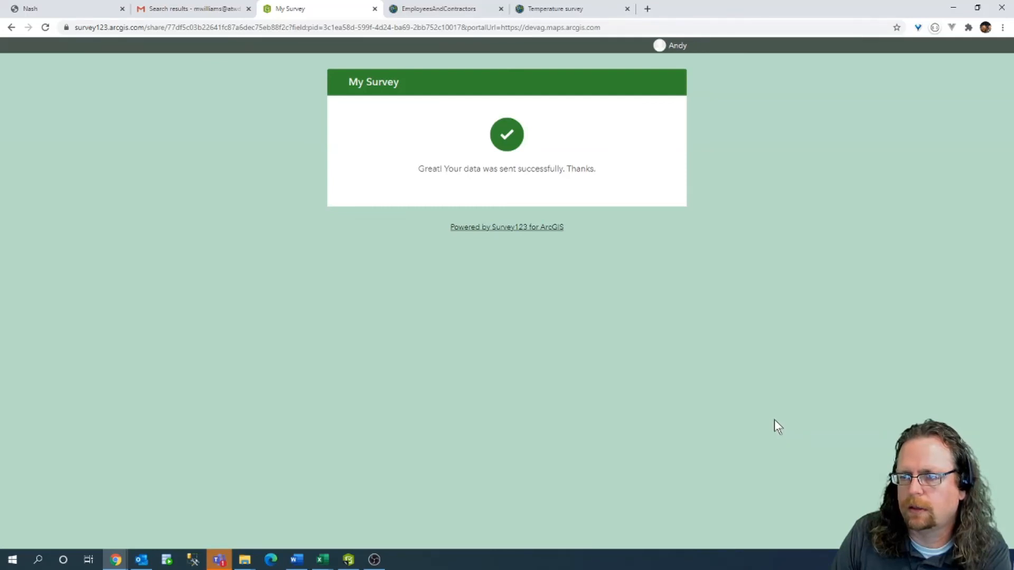
{"action": "left_click", "coordinate": [52, 7]}
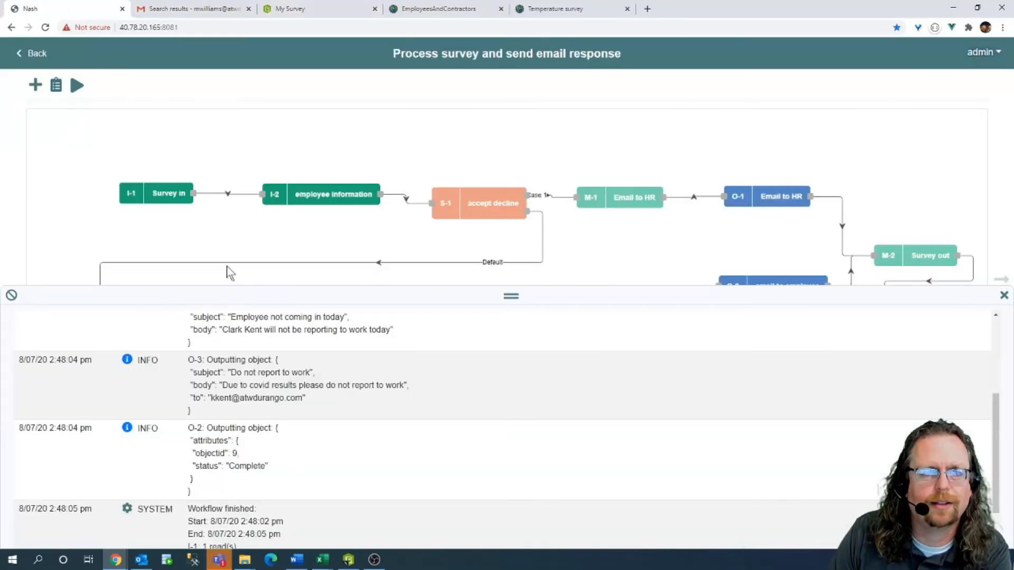
Clear the previous run's logs, shrink the log panel, and rerun the workflow.
{"action": "left_click", "coordinate": [12, 297]}
{"action": "left_click_drag", "start_coordinate": [511, 295], "coordinate": [530, 443]}
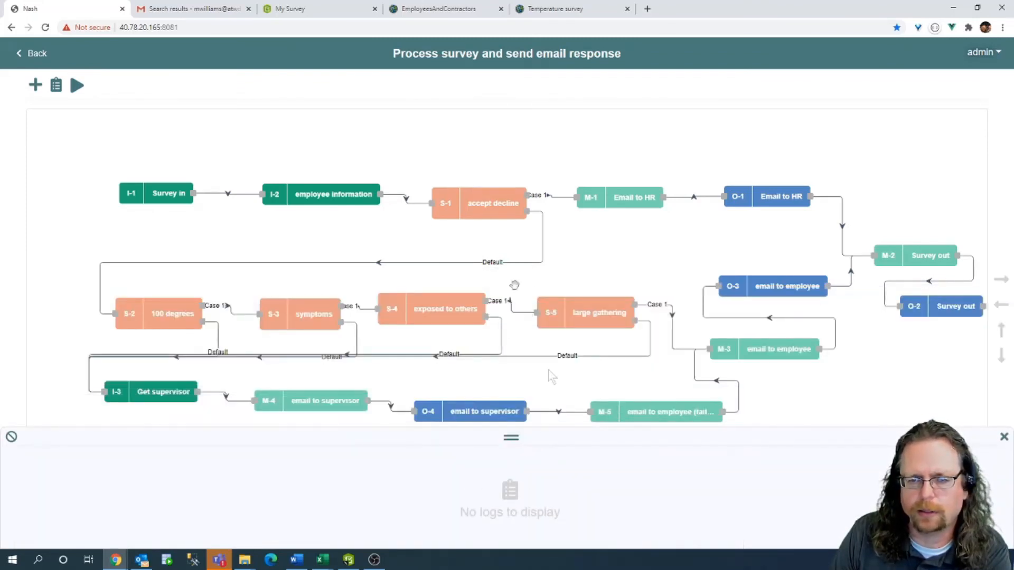
{"action": "left_click", "coordinate": [77, 87]}
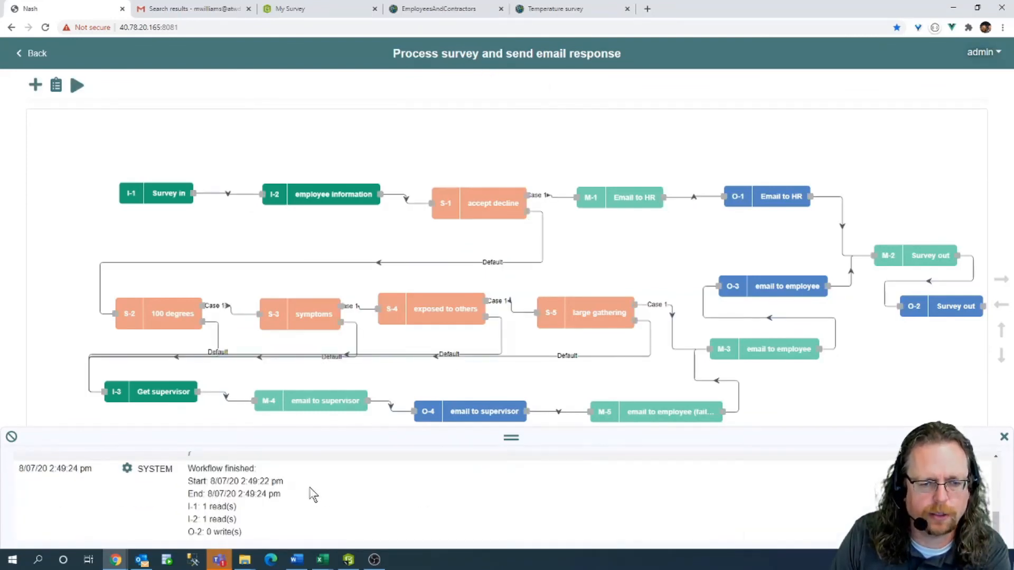
Check the log for O-3's 'cleared to go onsite' email subject and body.
{"action": "scroll", "coordinate": [310, 493], "scroll_direction": "up", "scroll_amount": 5}
{"action": "left_click_drag", "start_coordinate": [277, 490], "coordinate": [364, 507]}
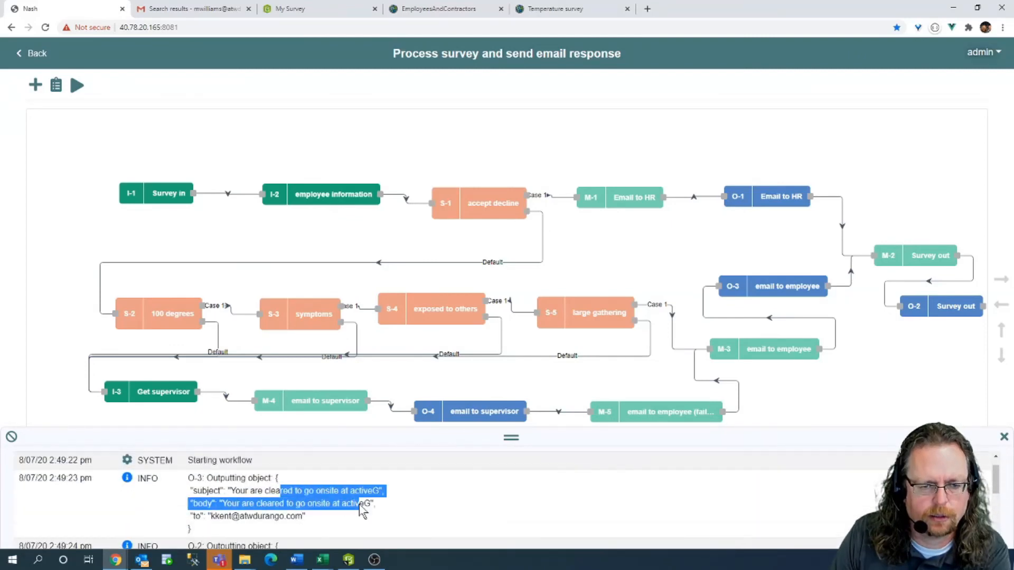
{"action": "left_click", "coordinate": [369, 508]}
{"action": "left_click", "coordinate": [191, 7]}
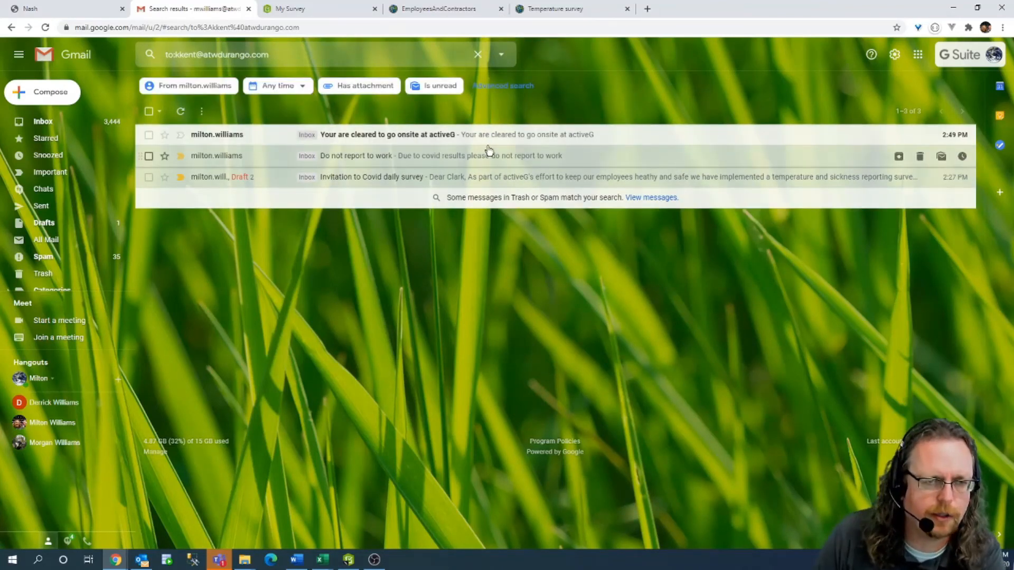
Return to the Nash workflow diagram and nudge the S-4 exposed to others node slightly.
{"action": "left_click", "coordinate": [43, 4]}
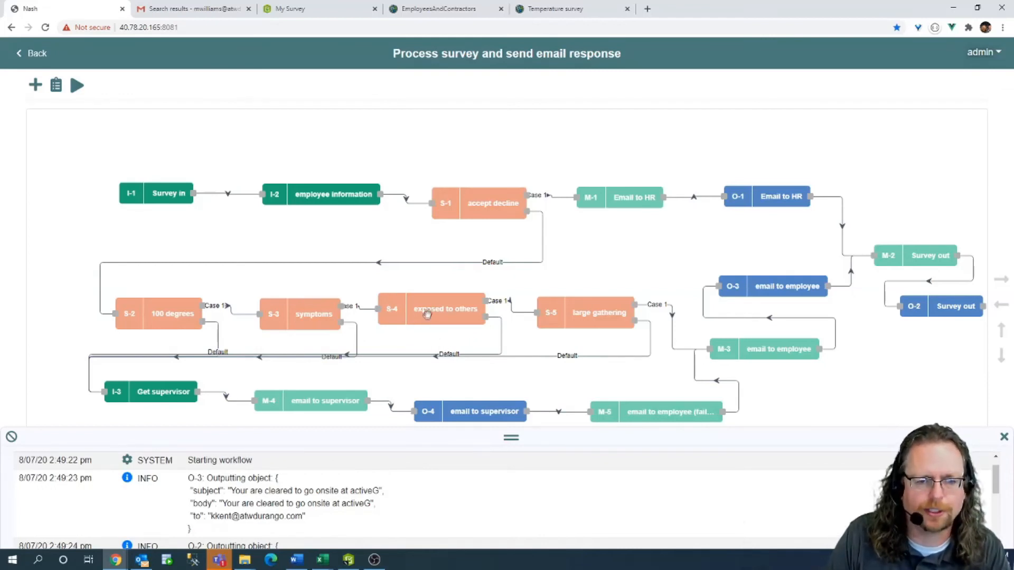
{"action": "left_click_drag", "start_coordinate": [426, 314], "coordinate": [426, 317]}
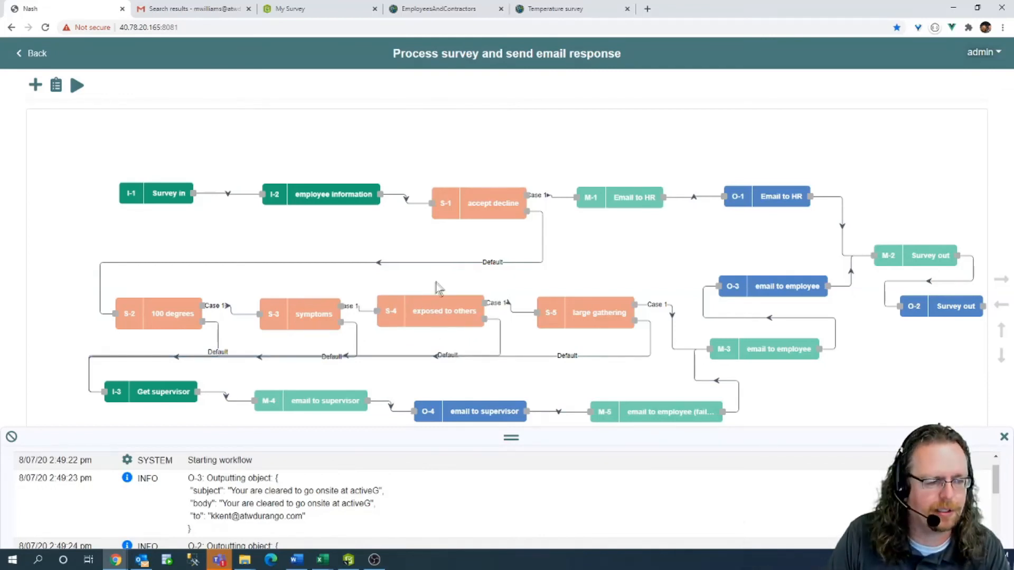